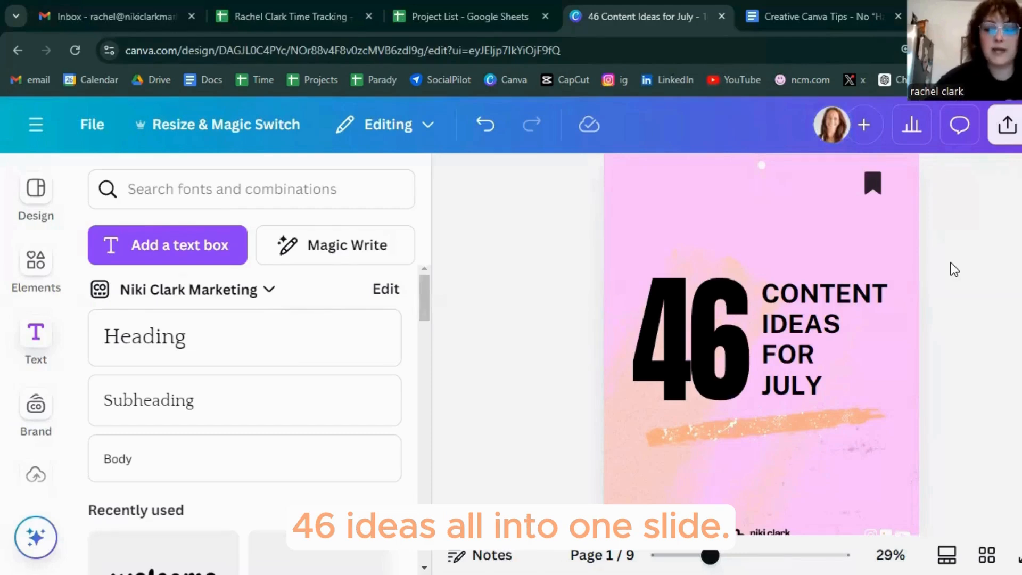
Add a text box on page 3 with the Educational Webinars, Financial Freedom and Financial Planning Tools ideas, and move it slightly down
scroll(945, 266, down, 5)
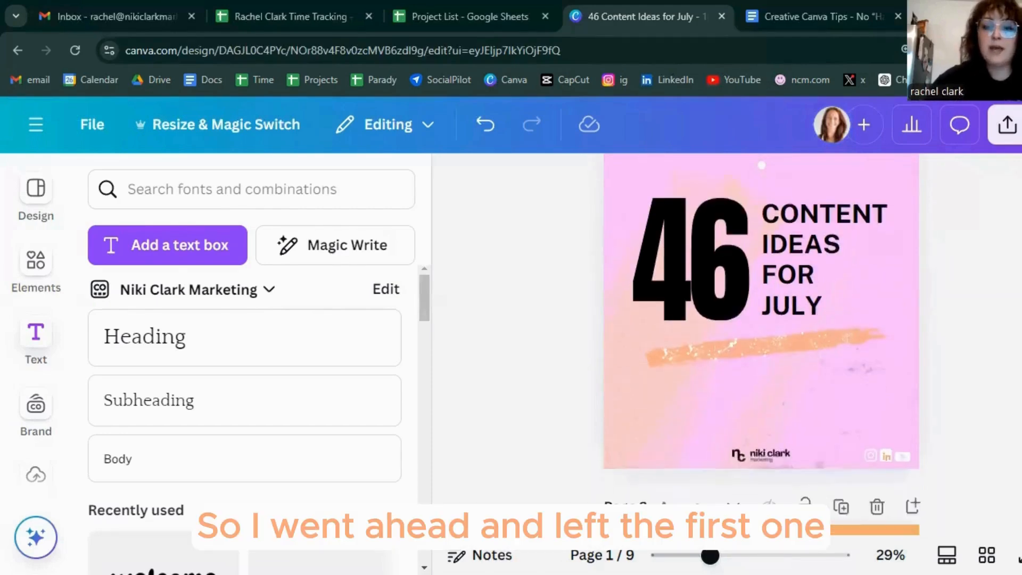
scroll(1017, 282, down, 5)
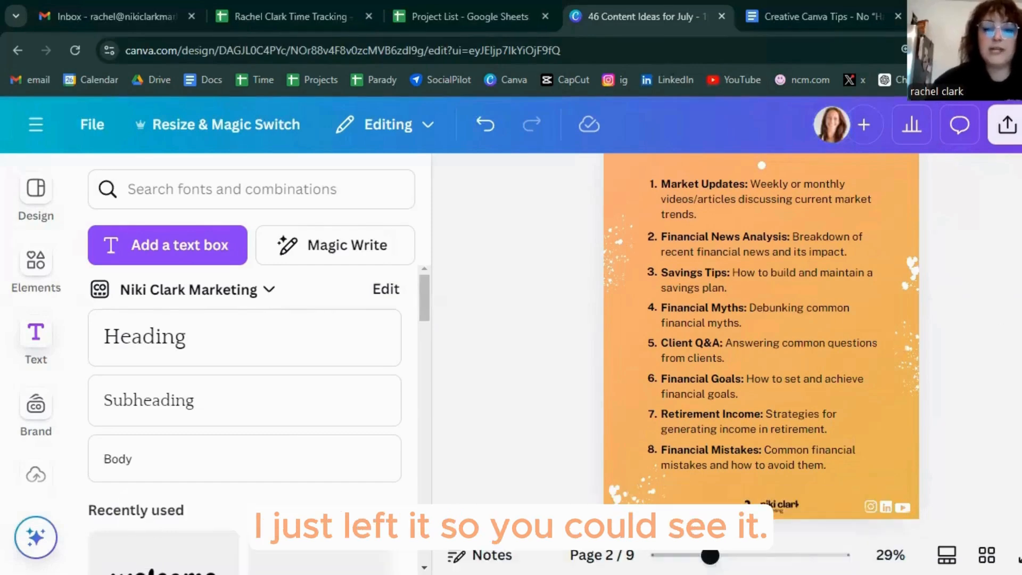
scroll(762, 327, down, 6)
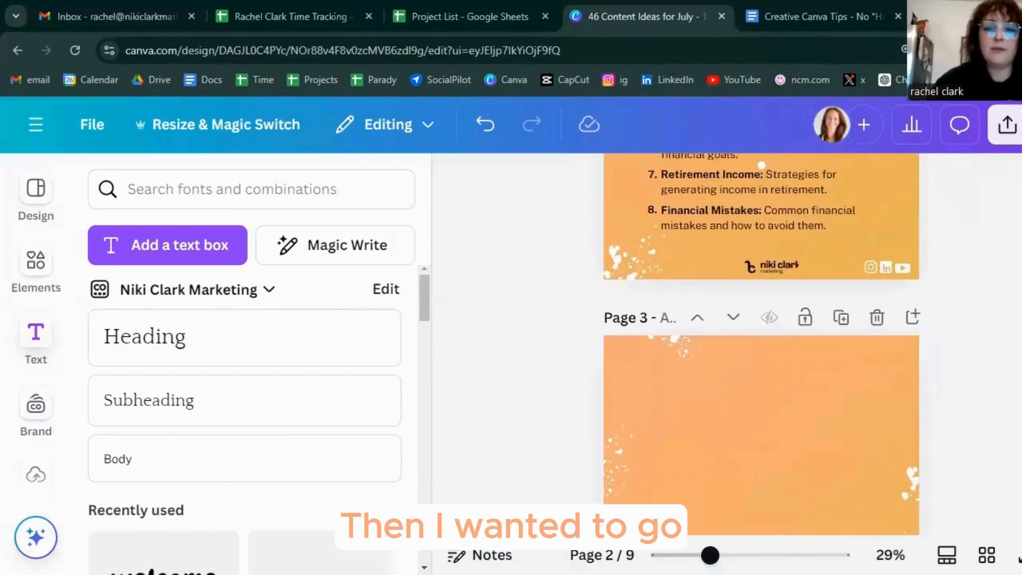
scroll(762, 346, down, 2)
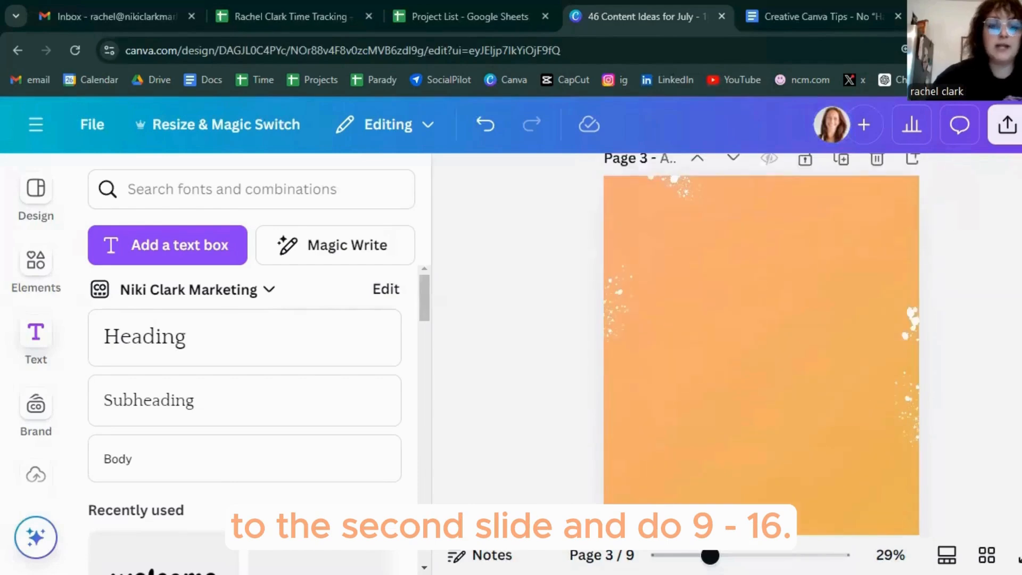
click(714, 295)
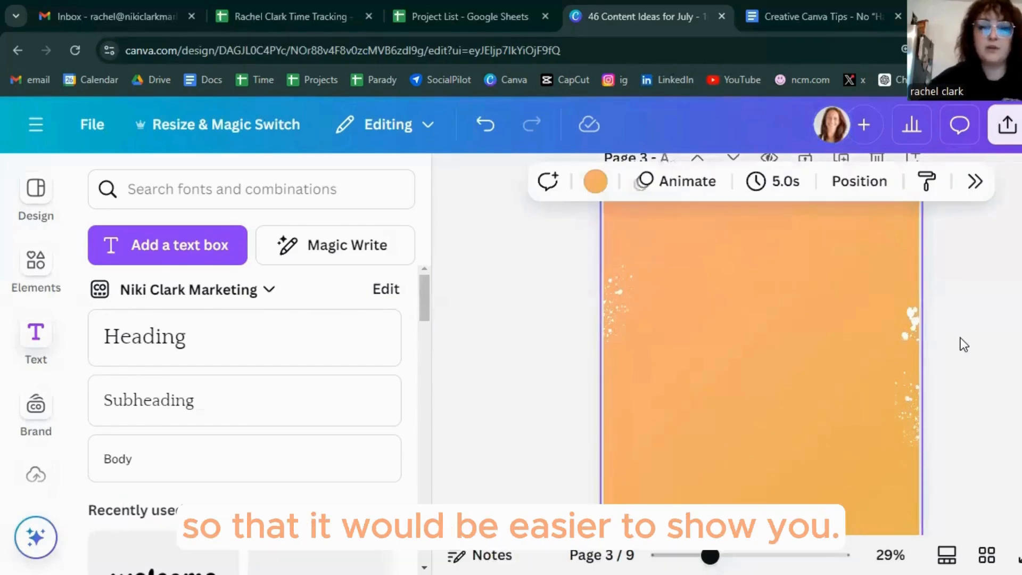
text(Educational Webinars: Hosting webinars on various financial topics. Financial Freedom: Steps to achieve financial independence. Financial Planning Tools: Introduction to useful financial planning tools.)
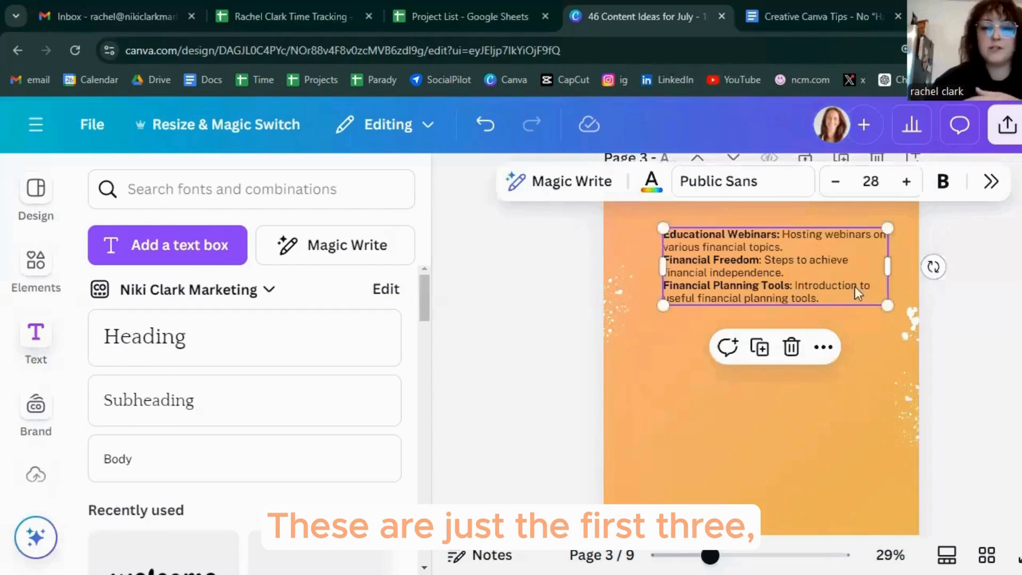
click(963, 319)
drag(777, 248, 759, 304)
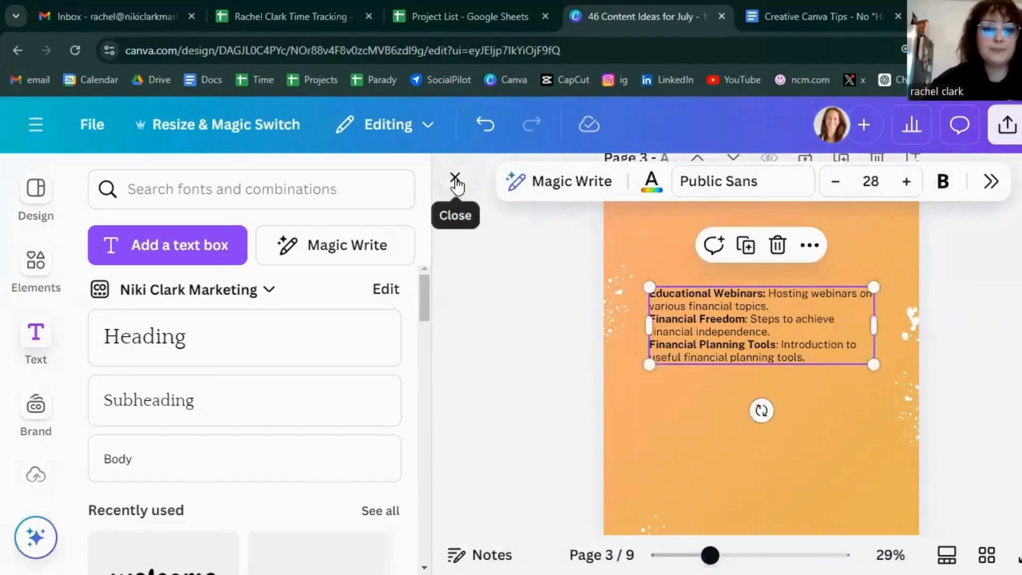
Format the three-idea text box on page 3 as a numbered list
click(455, 180)
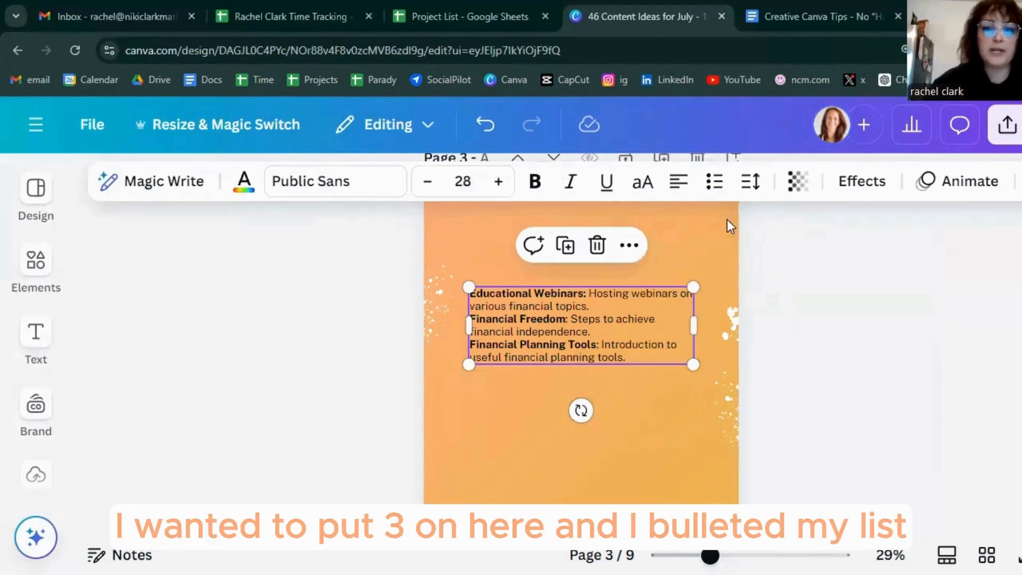
click(715, 182)
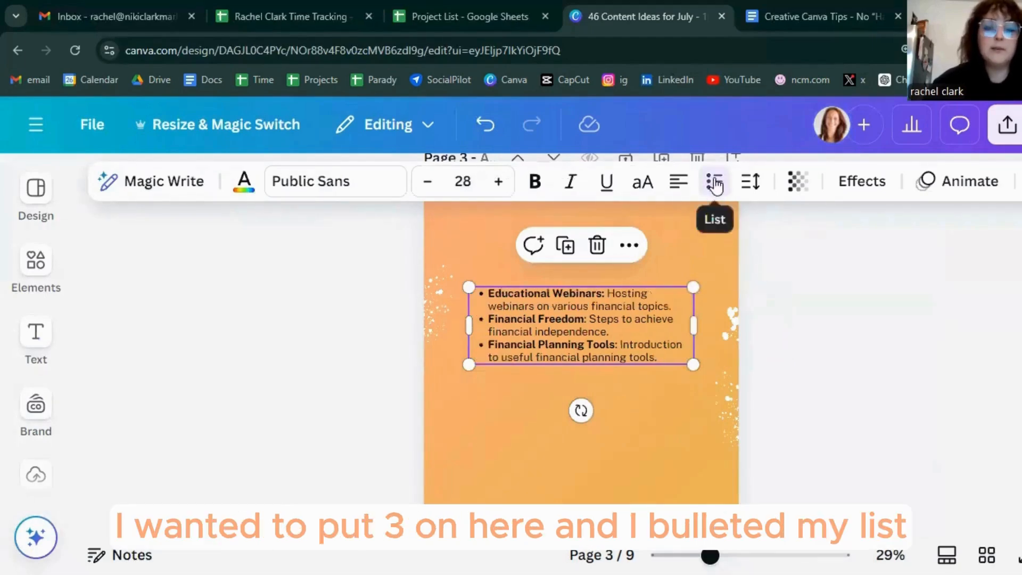
click(715, 182)
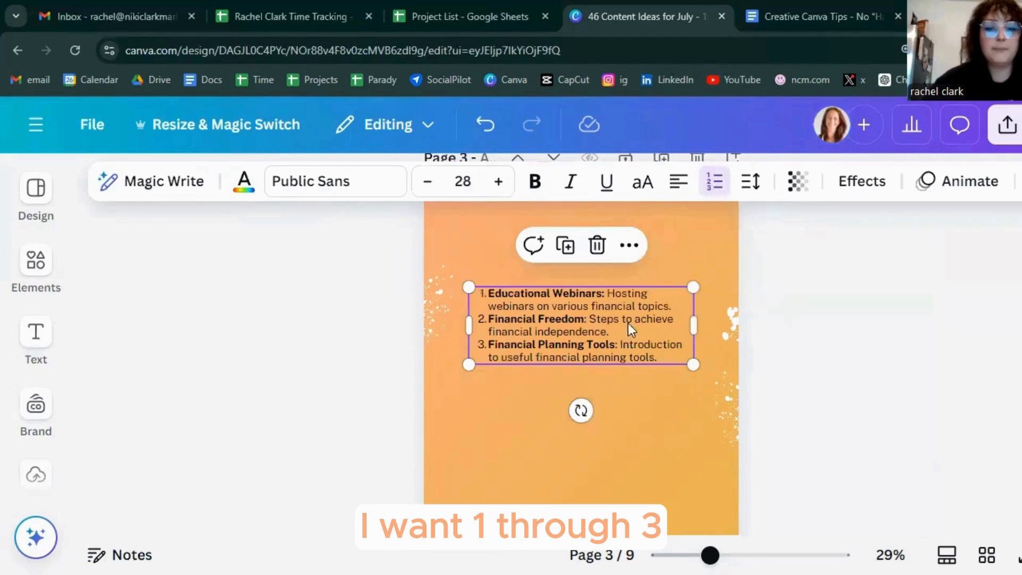
Replace the automatic number of the Educational Webinars idea with a manually entered "9."
click(491, 296)
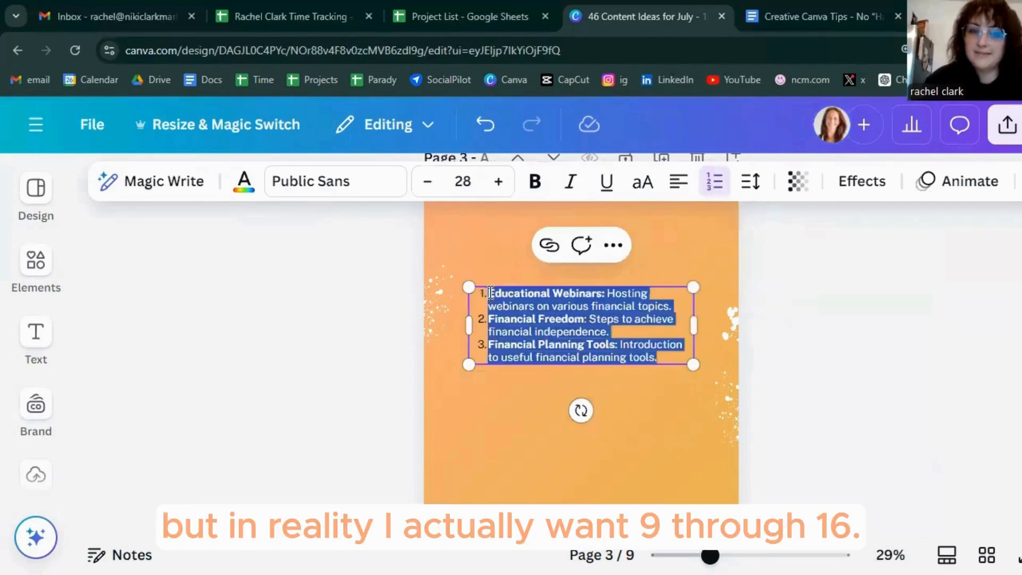
click(541, 298)
click(490, 296)
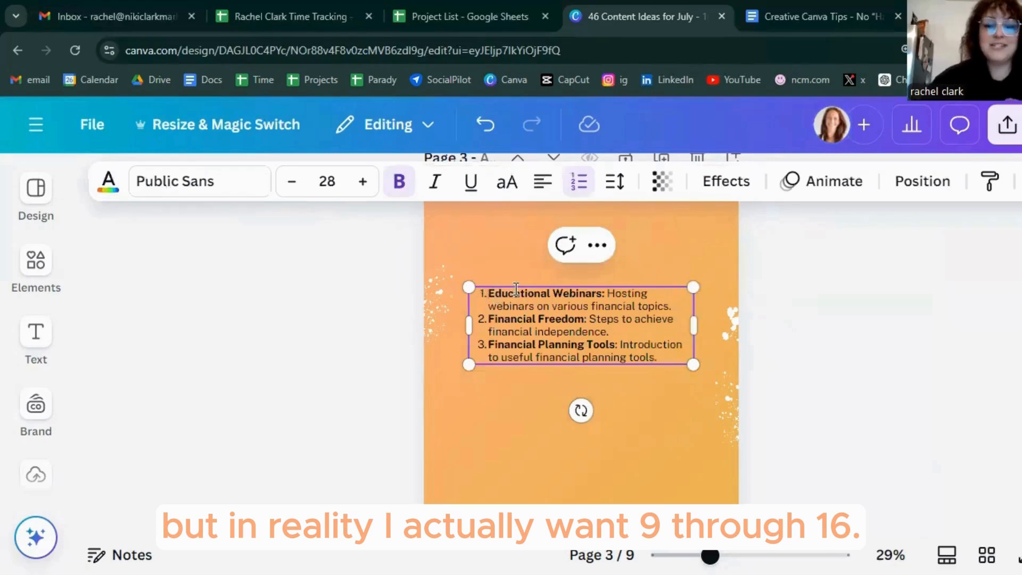
key(BackSpace)
text(9.)
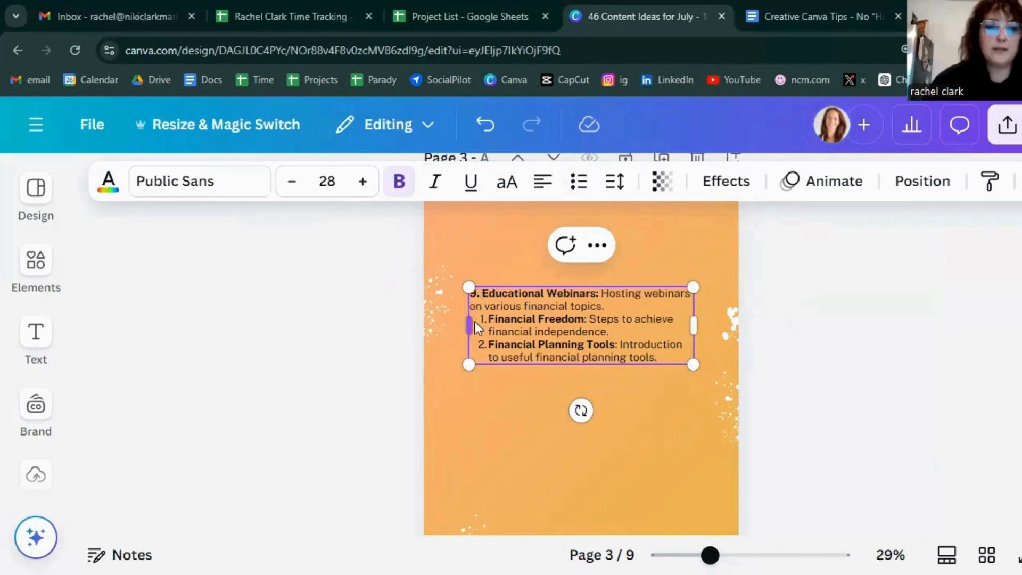
Replace the automatic numbers of the Financial Freedom and Financial Planning Tools ideas with manually entered "10." and "11."
click(489, 320)
key(BackSpace)
key(BackSpace)
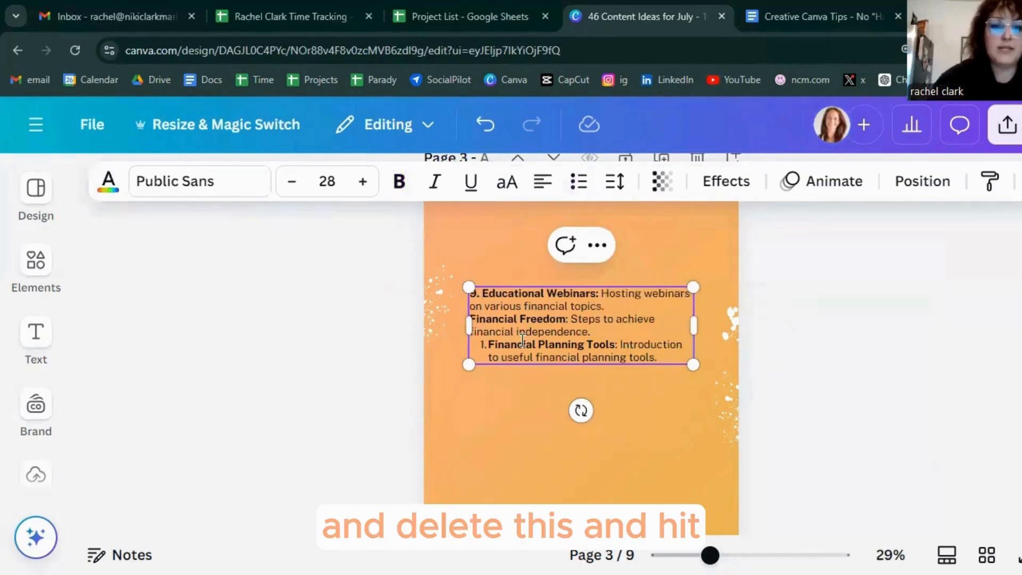
key(Return)
text(10.)
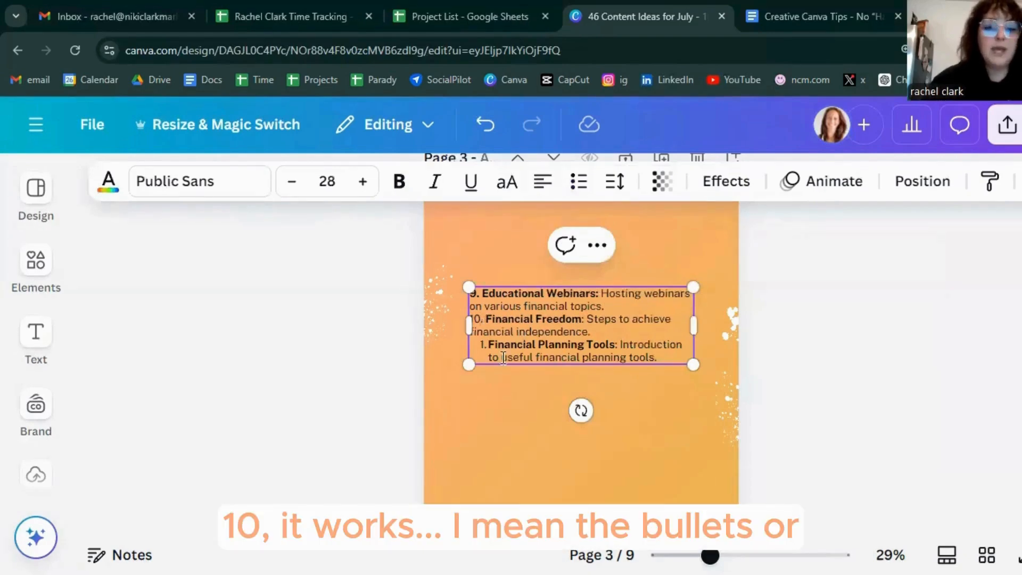
click(511, 347)
key(BackSpace)
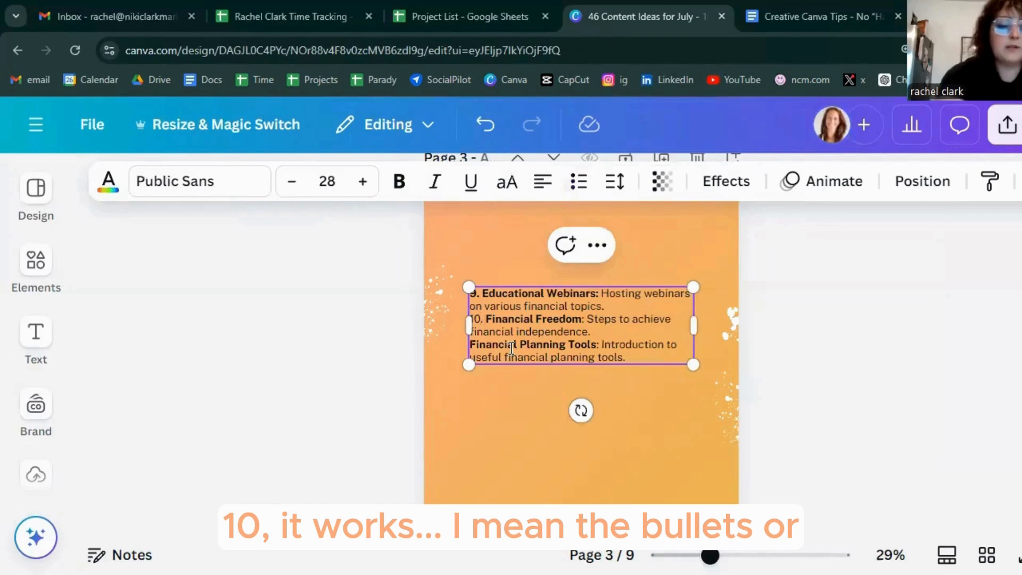
text(11.)
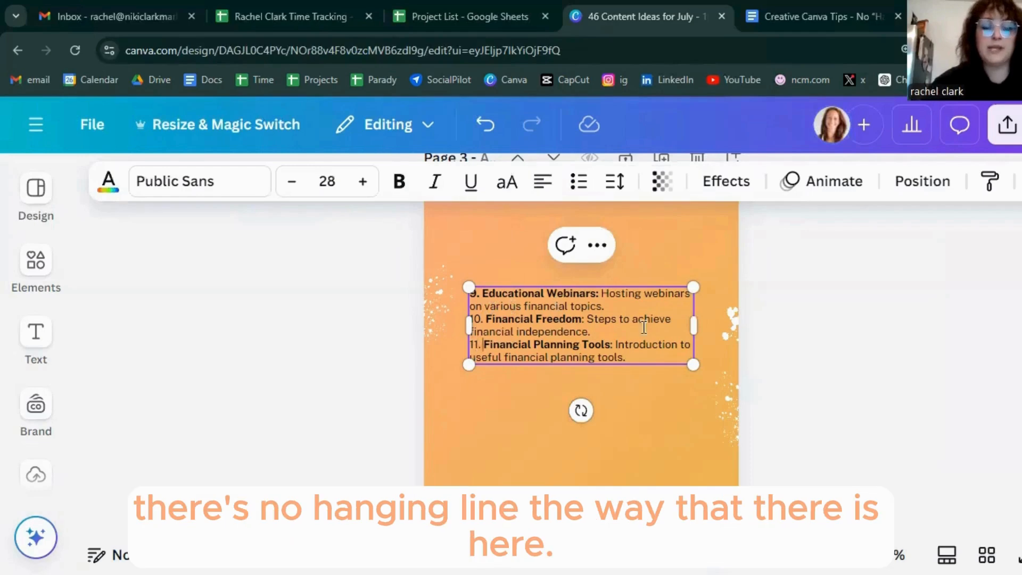
Compare the list with page 2's hanging layout and delete the manually numbered text box from page 3
scroll(647, 345, up, 2)
scroll(649, 346, up, 5)
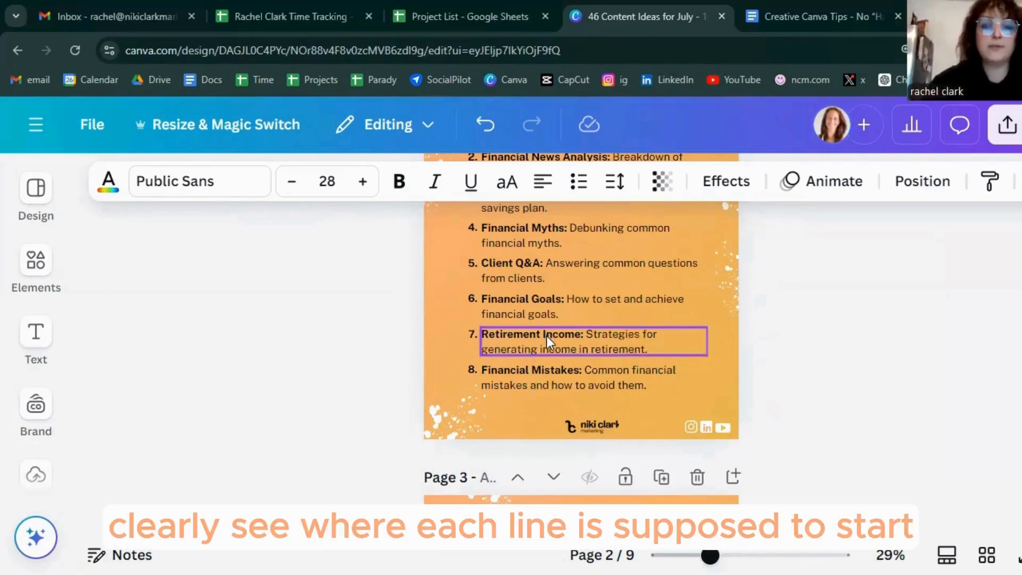
scroll(527, 314, down, 3)
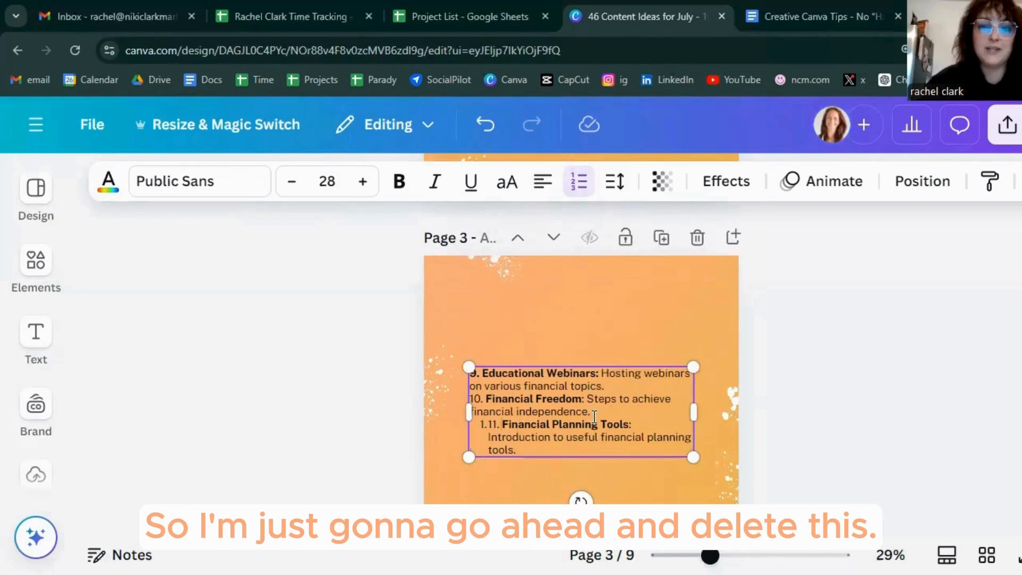
key(Delete)
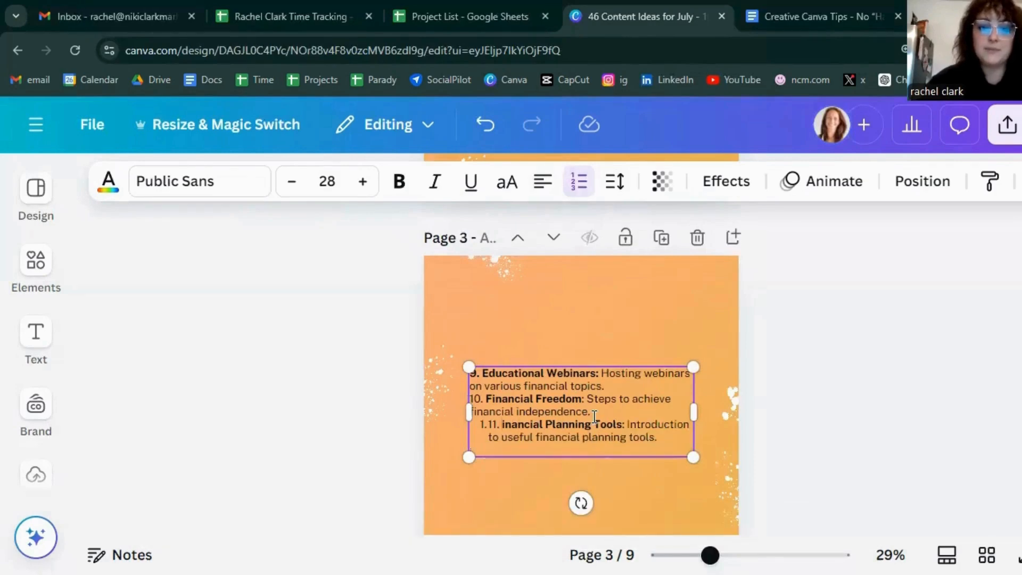
key(Escape)
key(Delete)
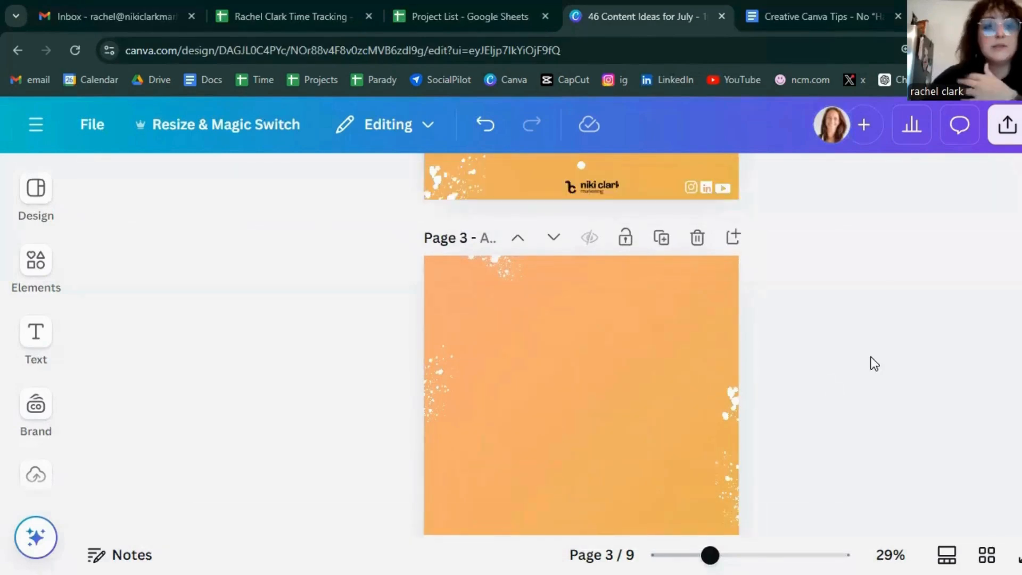
Check page 2's separate number and idea text boxes, and paste the three unnumbered ideas as a text box on page 3
click(555, 353)
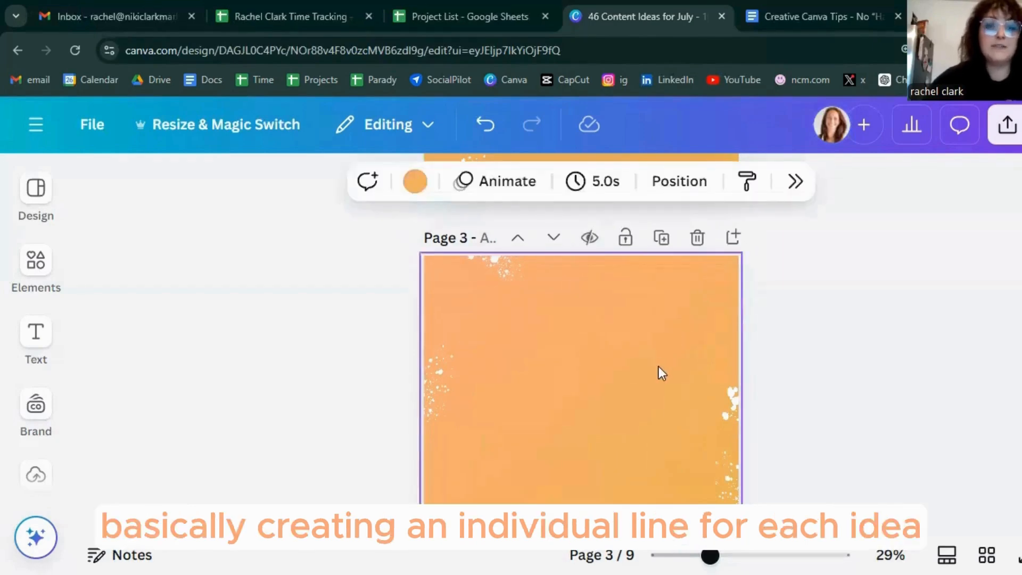
scroll(659, 366, up, 5)
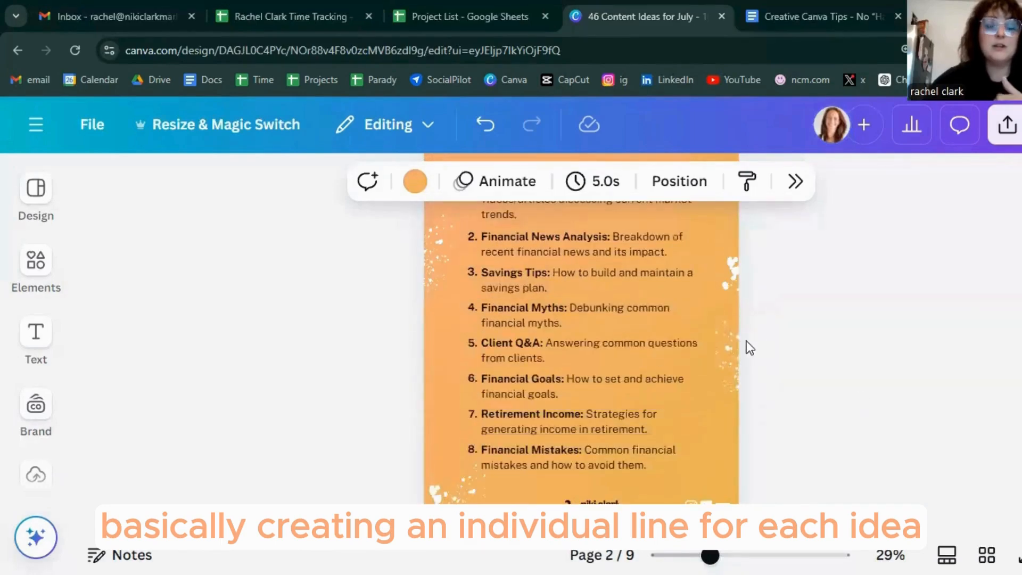
scroll(674, 337, up, 2)
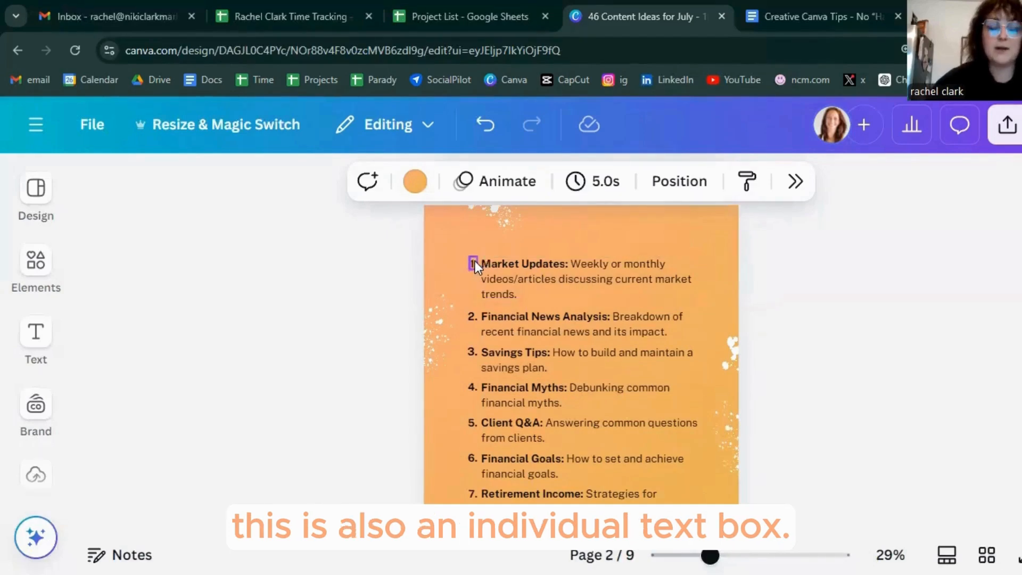
scroll(577, 346, down, 7)
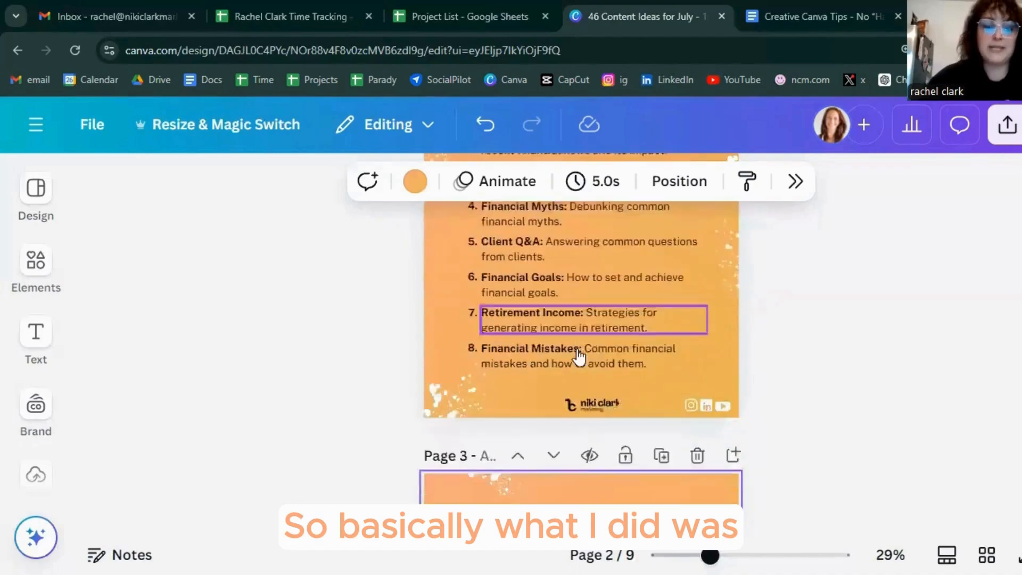
drag(573, 347, 481, 381)
Cut the Educational Webinars idea out of the three-idea text box and paste it as its own text box on page 3
click(584, 410)
click(602, 399)
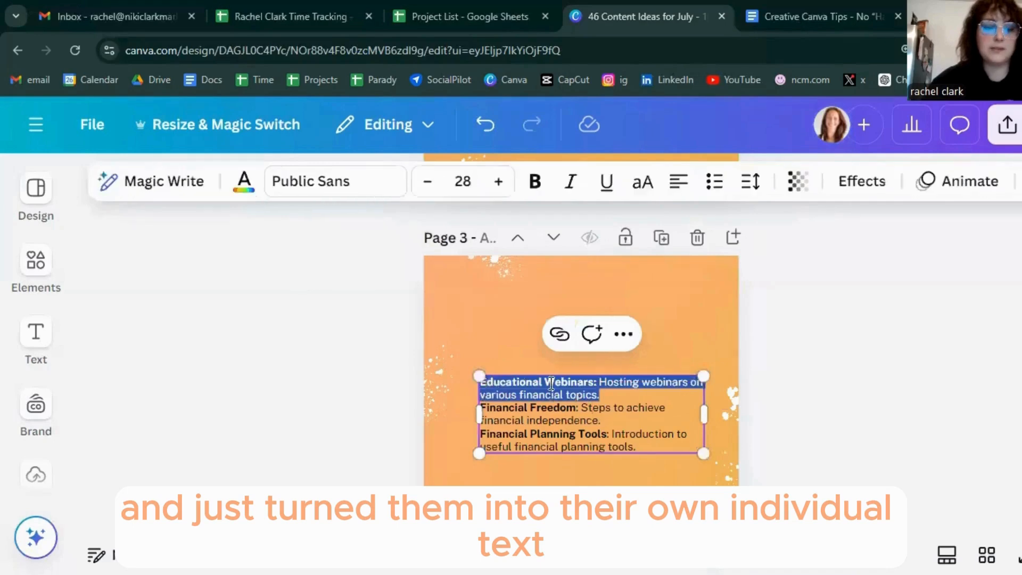
key(BackSpace)
click(832, 364)
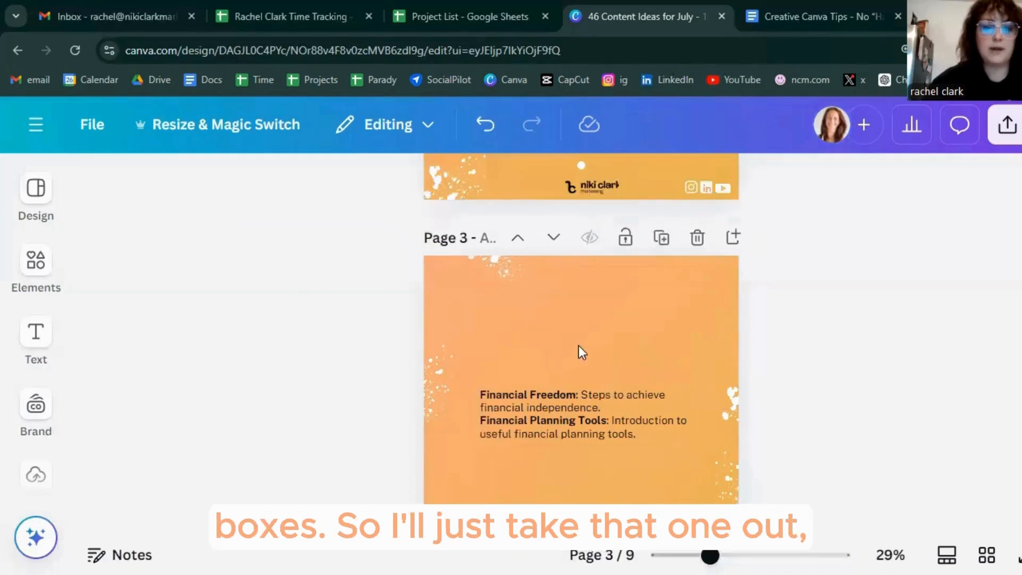
click(579, 346)
key(ctrl+z)
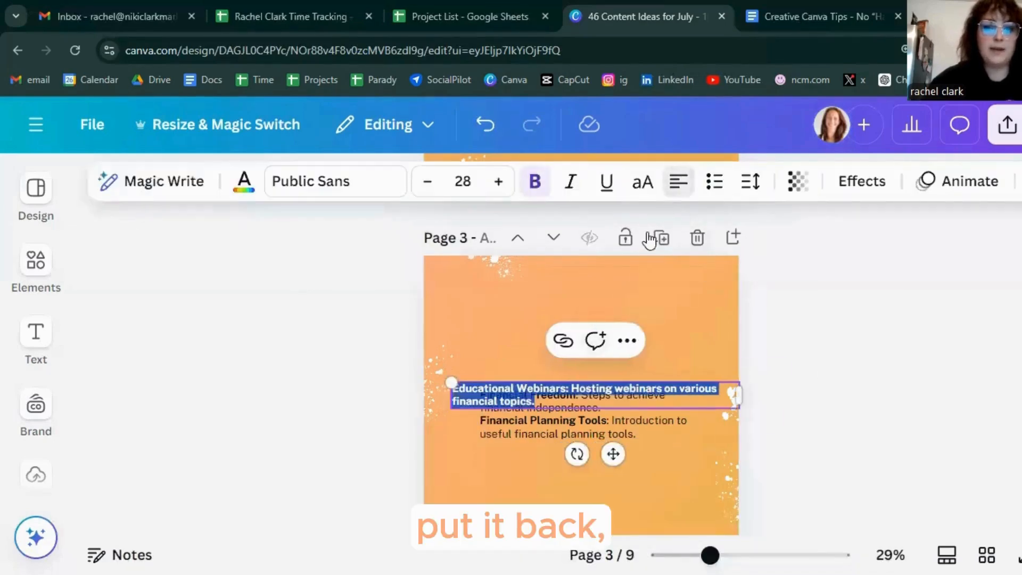
Move the Educational Webinars box above the other ideas and remove bold from "Hosting webinars on various financial topics."
drag(624, 389, 526, 333)
click(574, 326)
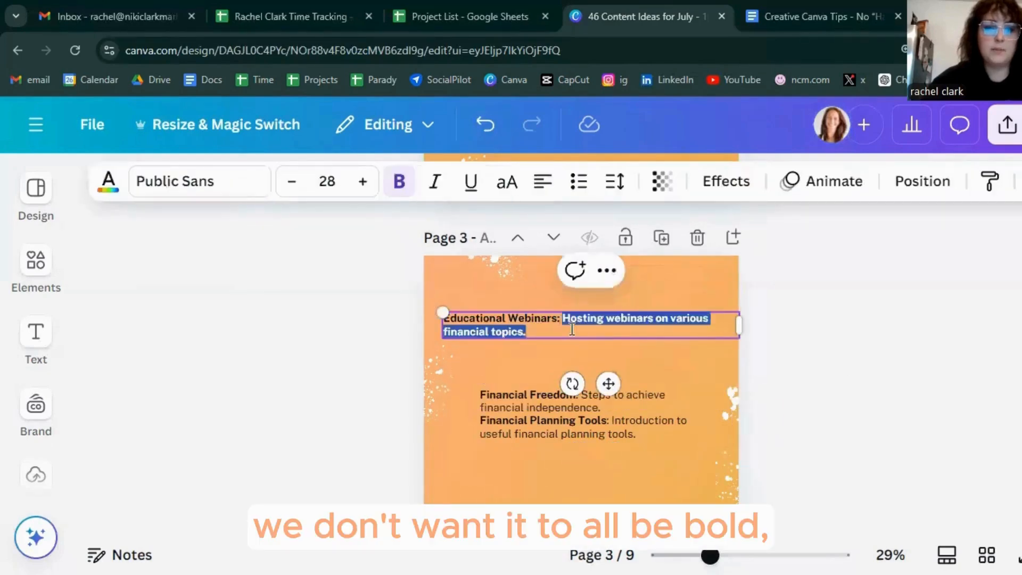
click(537, 184)
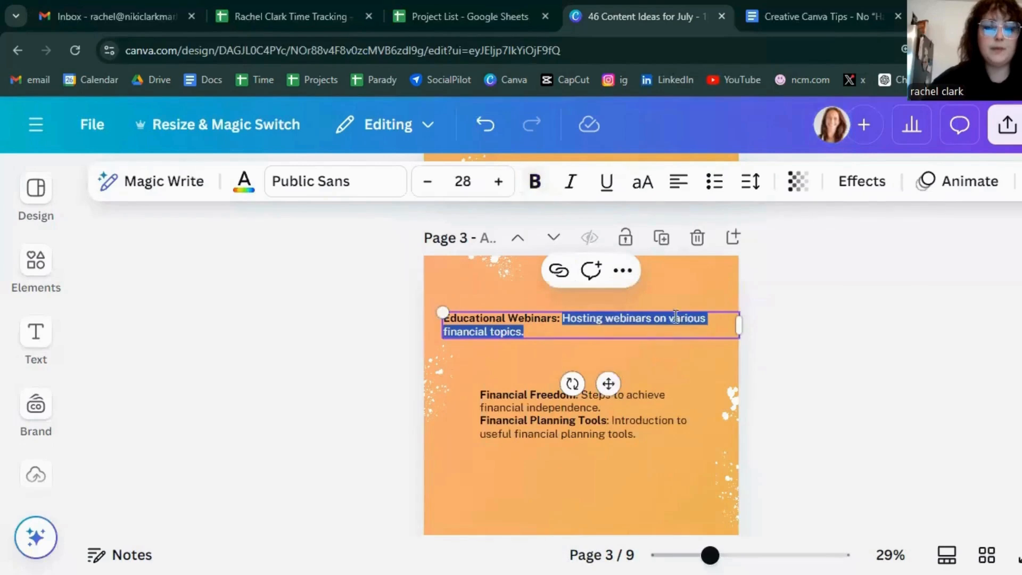
key(Escape)
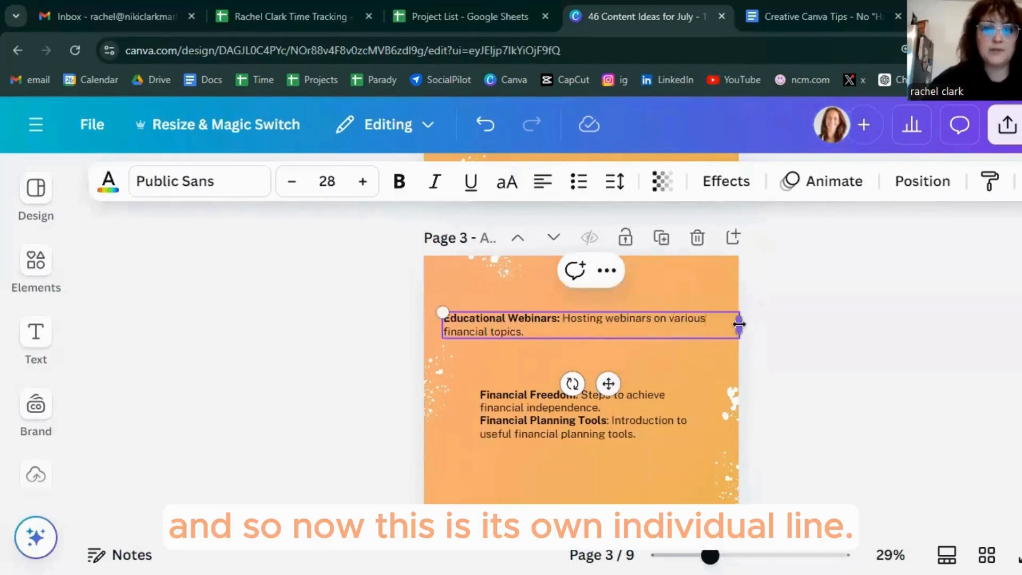
Narrow the Educational Webinars text box and roughly align it above the remaining ideas
drag(739, 325, 675, 322)
click(620, 350)
drag(580, 324, 614, 344)
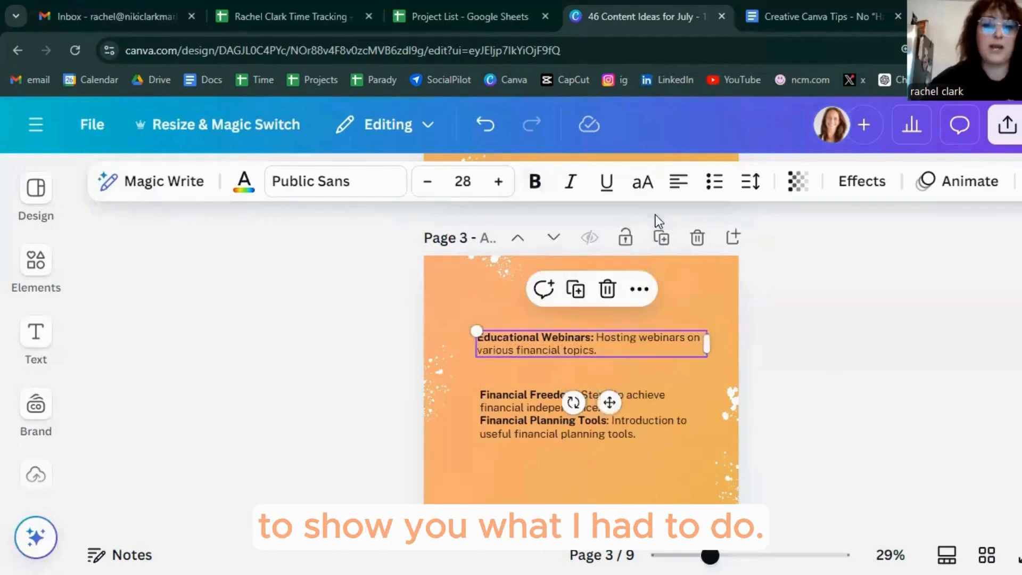
Duplicate the Educational Webinars text box, move the copy above the original, and replace its text with "9."
click(666, 483)
click(561, 343)
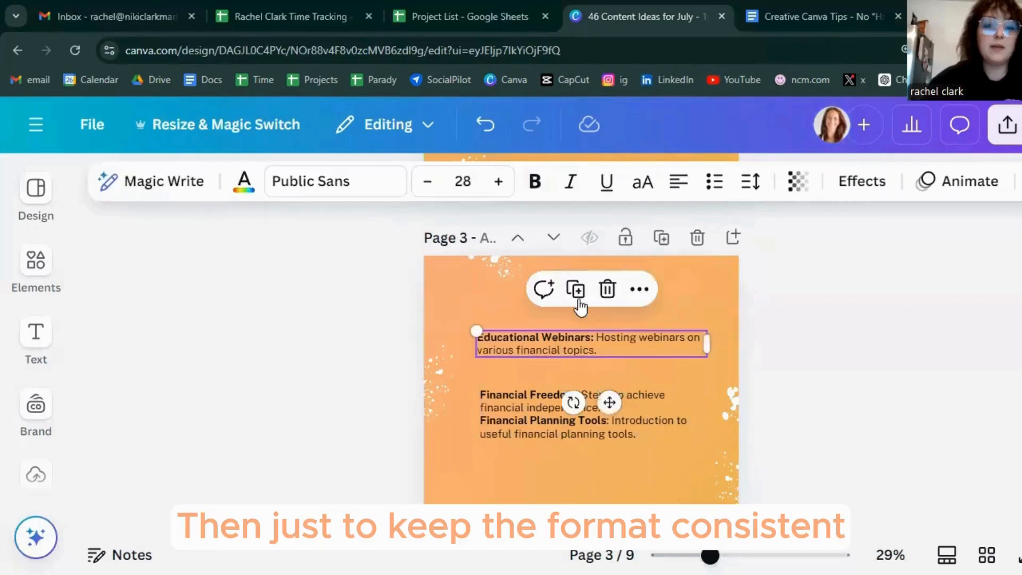
drag(589, 350, 595, 312)
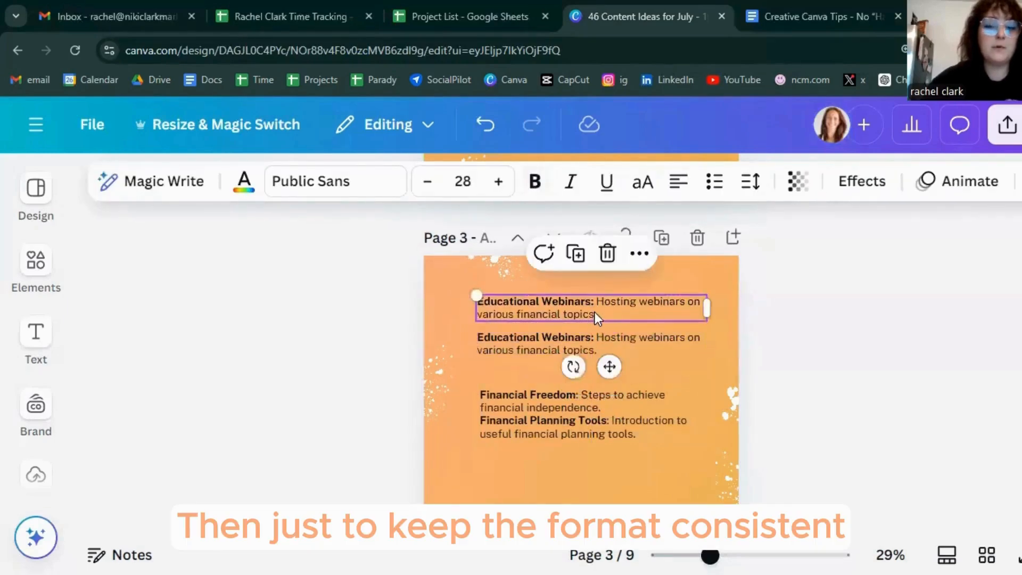
double_click(595, 312)
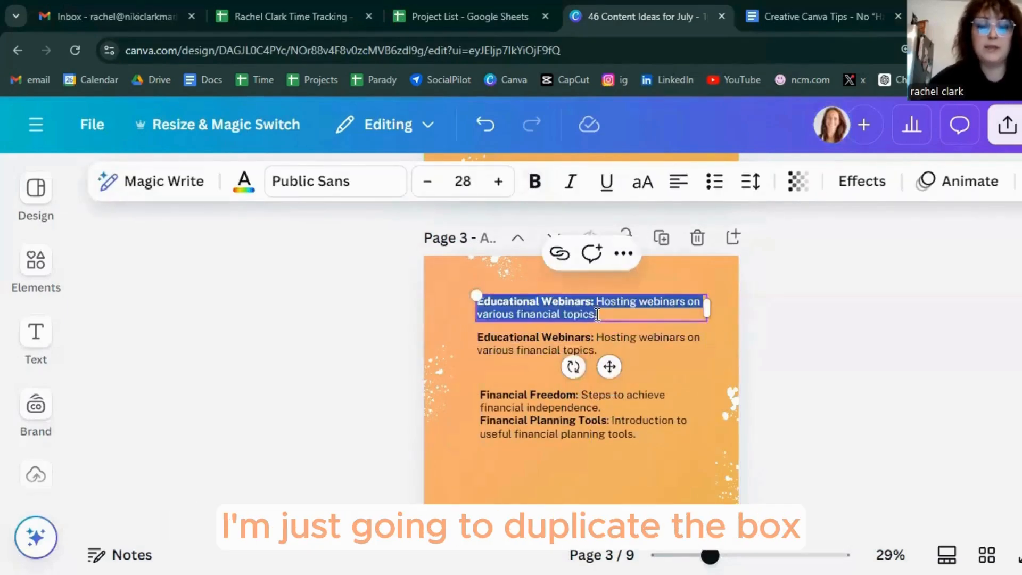
key(BackSpace)
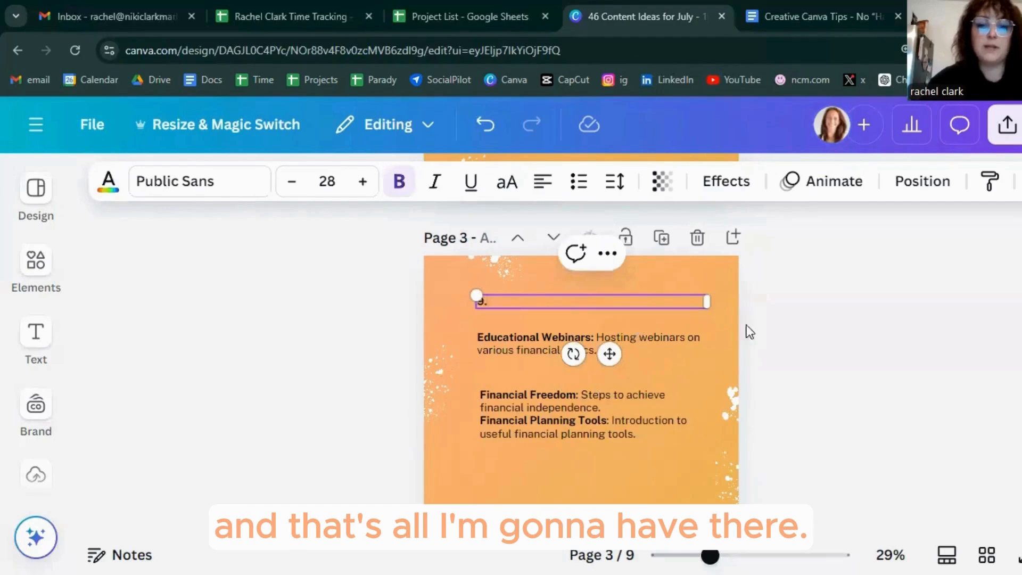
click(804, 330)
Center the "9." text, narrow its box to fit, and place it beside the Educational Webinars idea
click(548, 302)
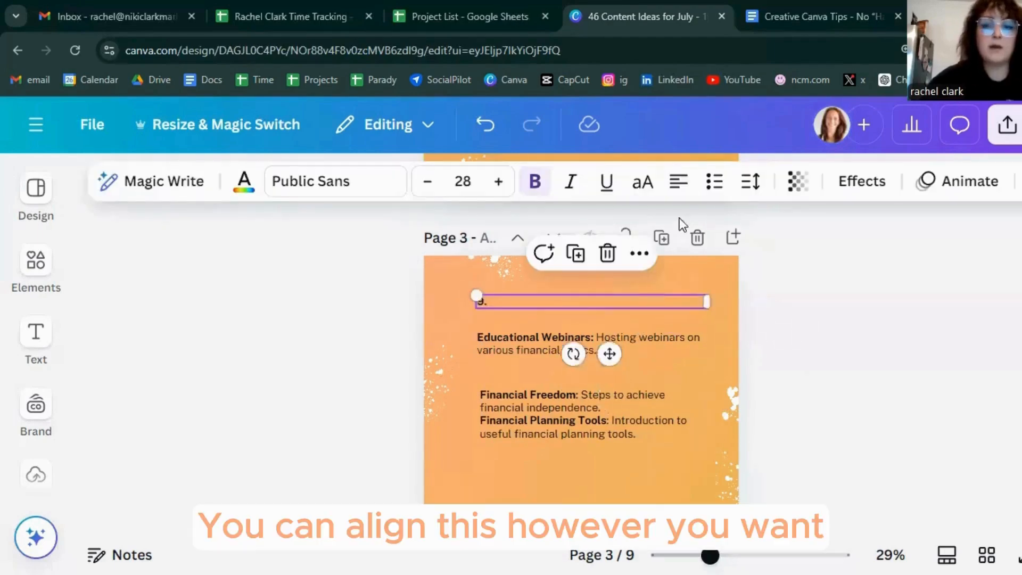
click(681, 182)
drag(707, 297, 490, 296)
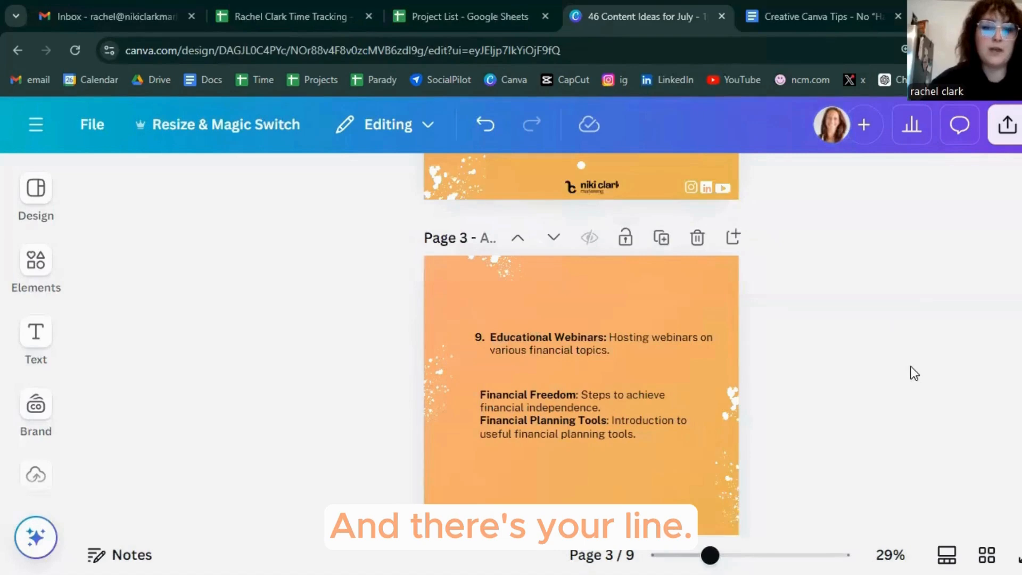
Remove the blank line above the remaining ideas and cut the Financial Freedom idea out of their text box
click(532, 390)
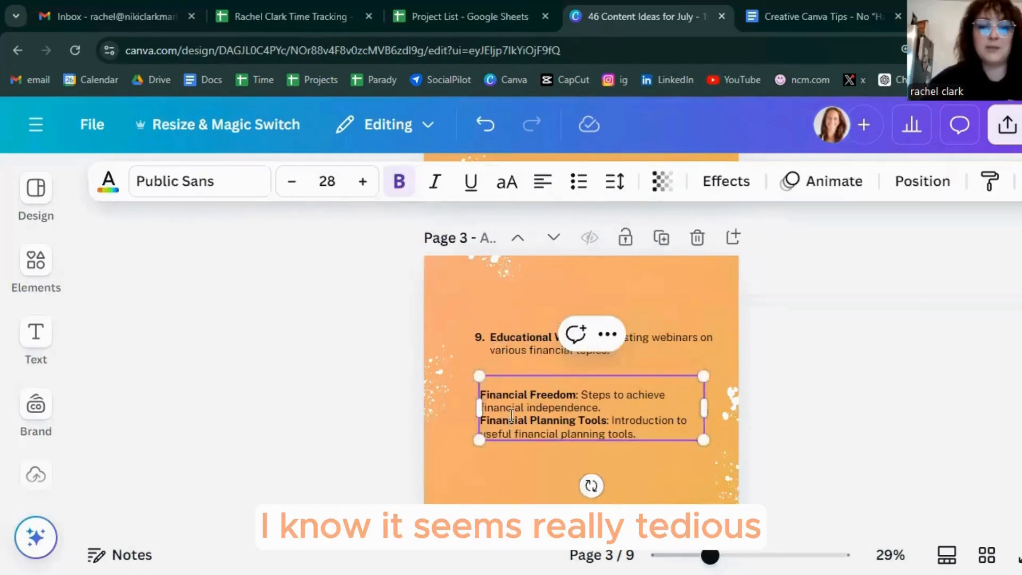
key(BackSpace)
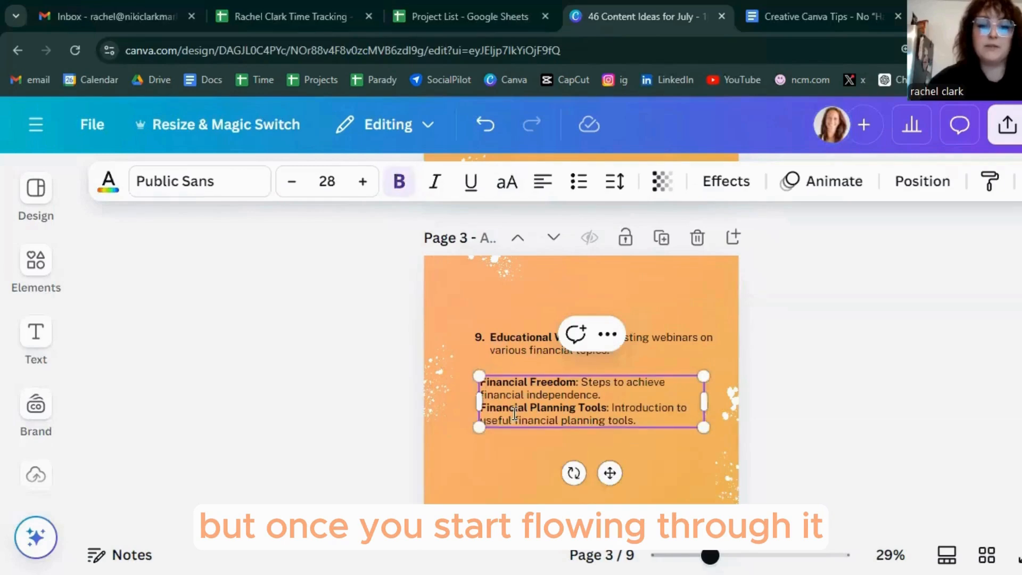
triple_click(531, 394)
key(ctrl+c)
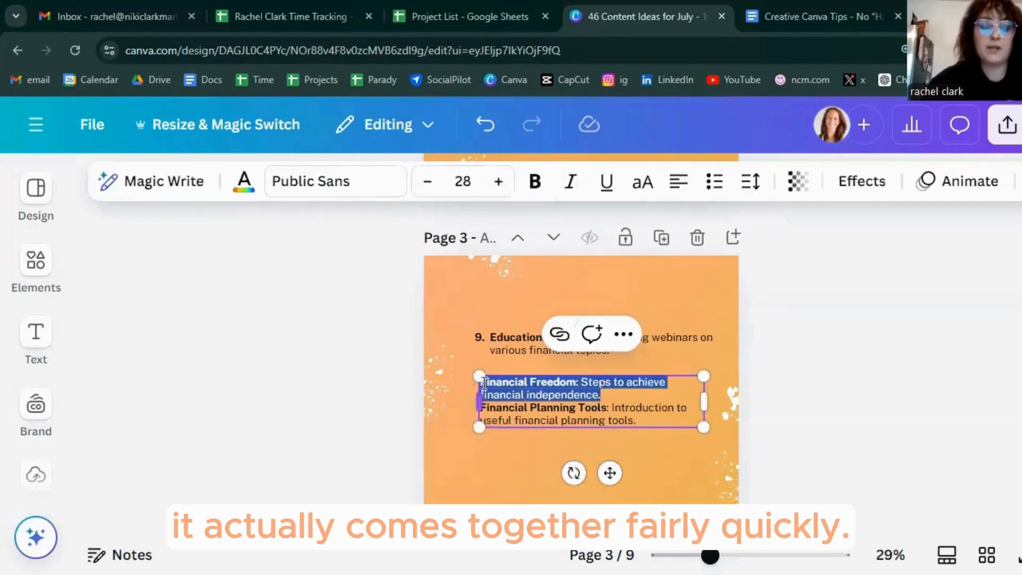
key(BackSpace)
Duplicate the Educational Webinars box, place the copy directly below it, and replace its text with the Financial Freedom idea
click(641, 342)
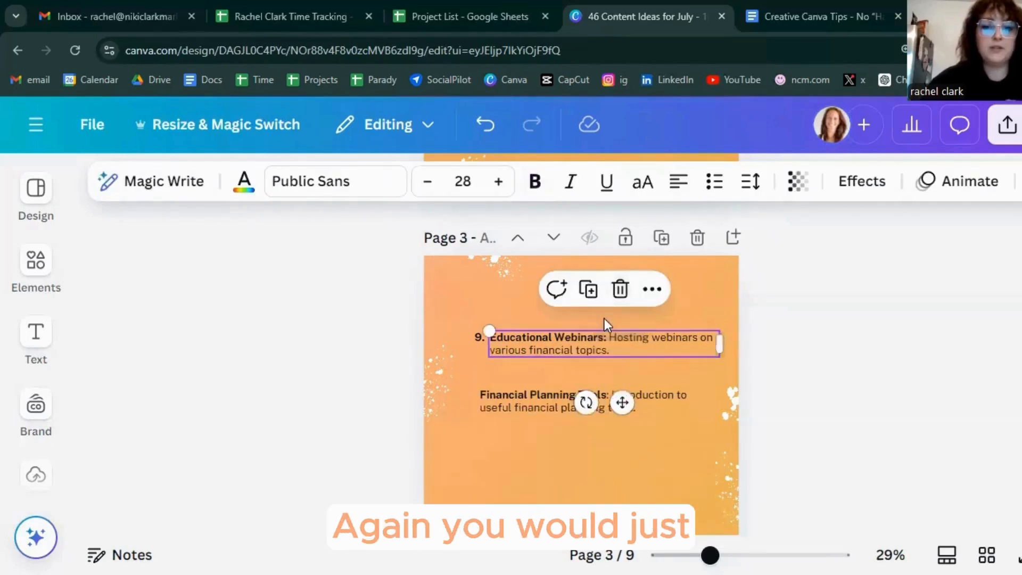
click(589, 290)
drag(599, 356, 599, 366)
triple_click(596, 372)
key(ctrl+v)
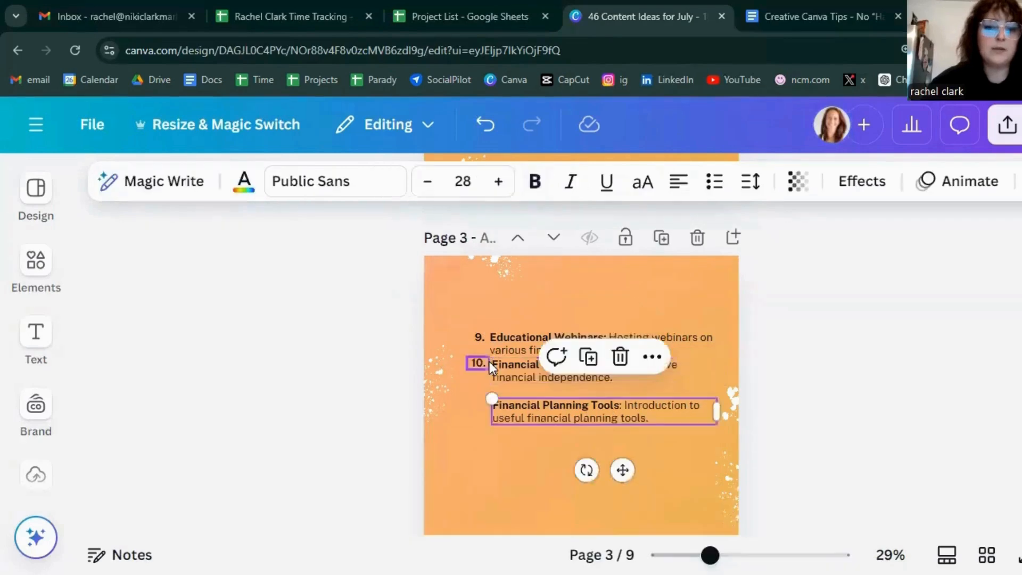
Duplicate the "10." number box, place the copy beside Financial Planning Tools, and change its text to "11."
click(486, 363)
click(466, 319)
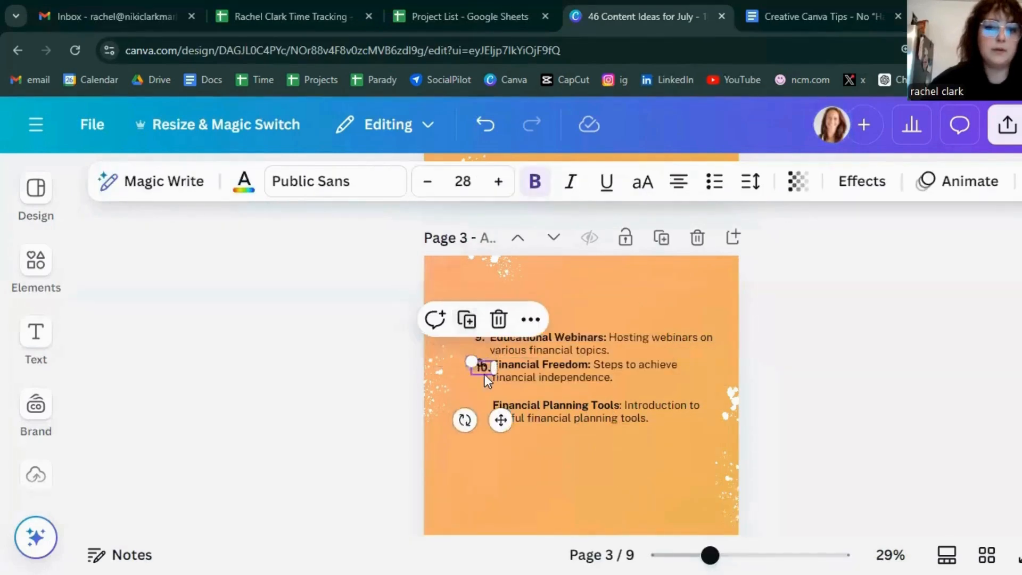
drag(499, 419, 496, 458)
double_click(478, 405)
text(11.)
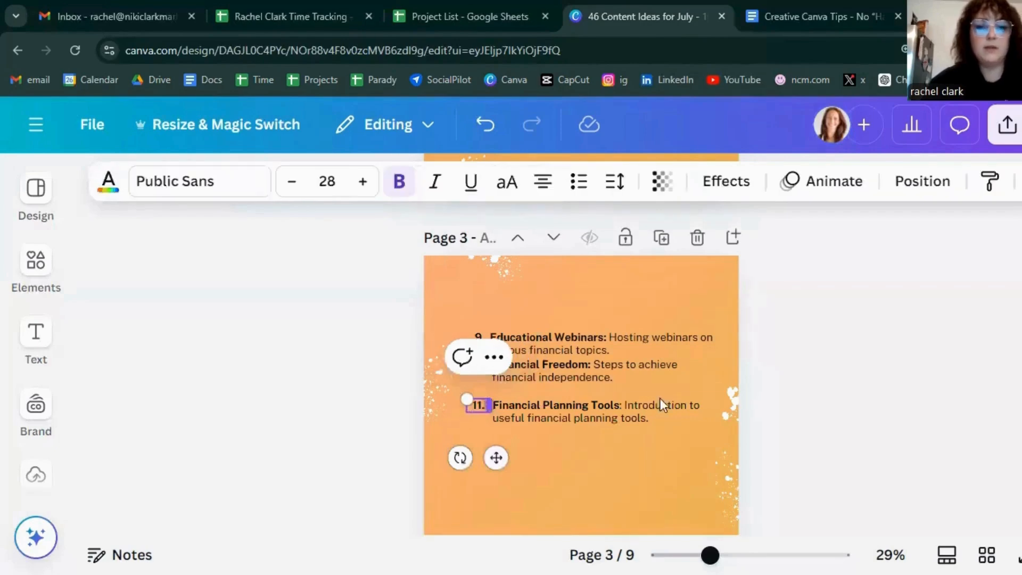
click(820, 385)
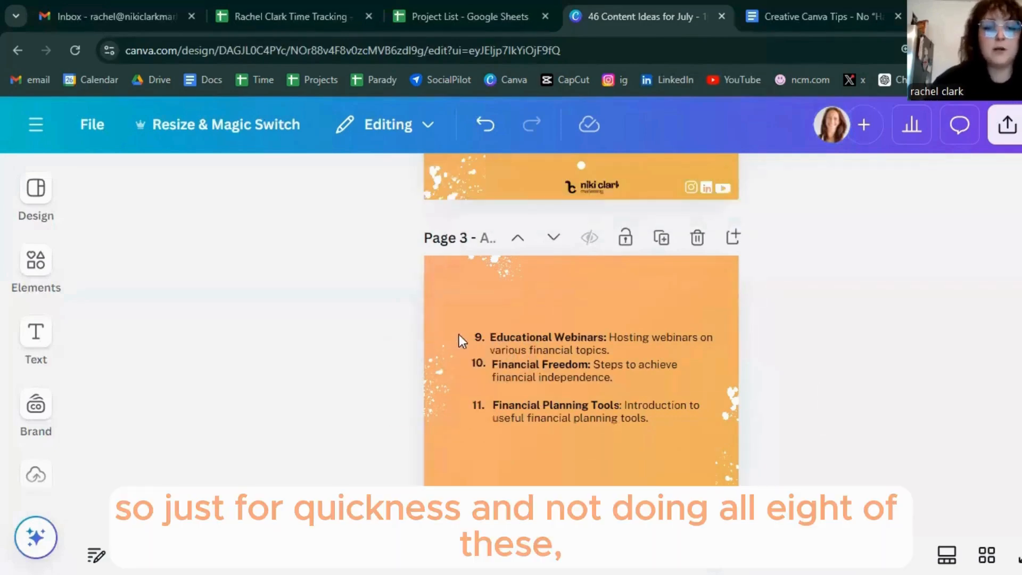
click(478, 359)
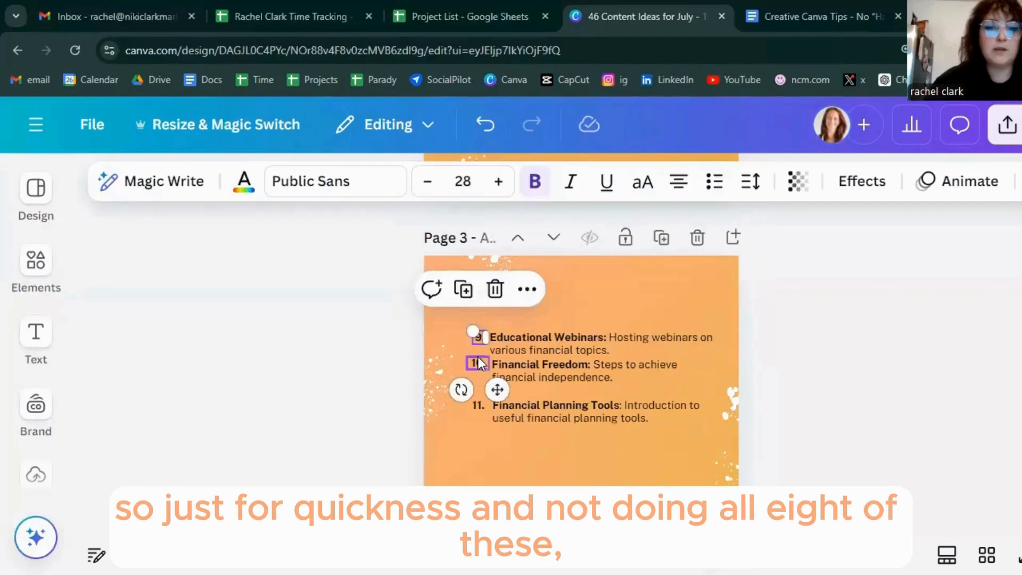
shift+click(480, 405)
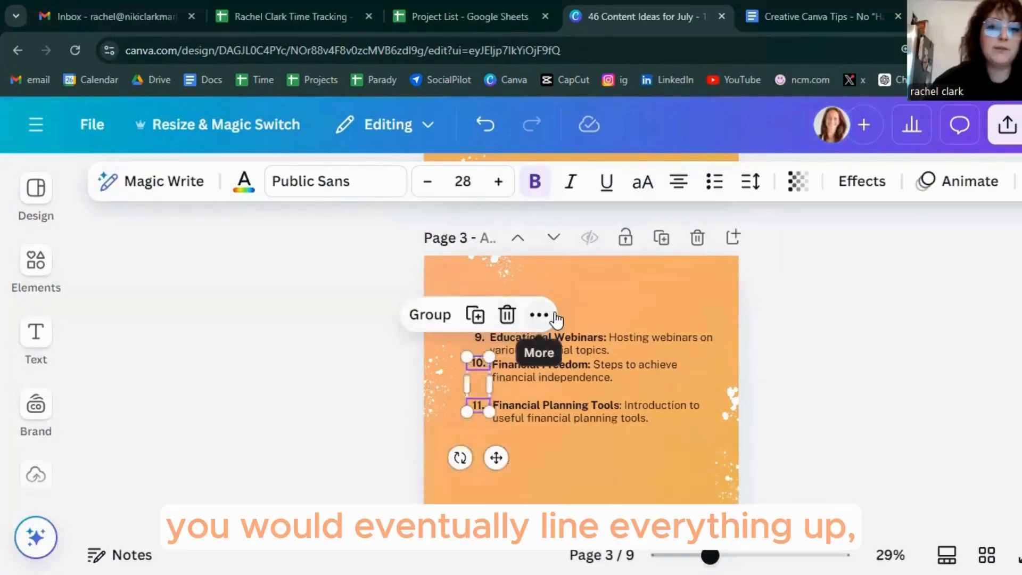
click(539, 314)
click(766, 307)
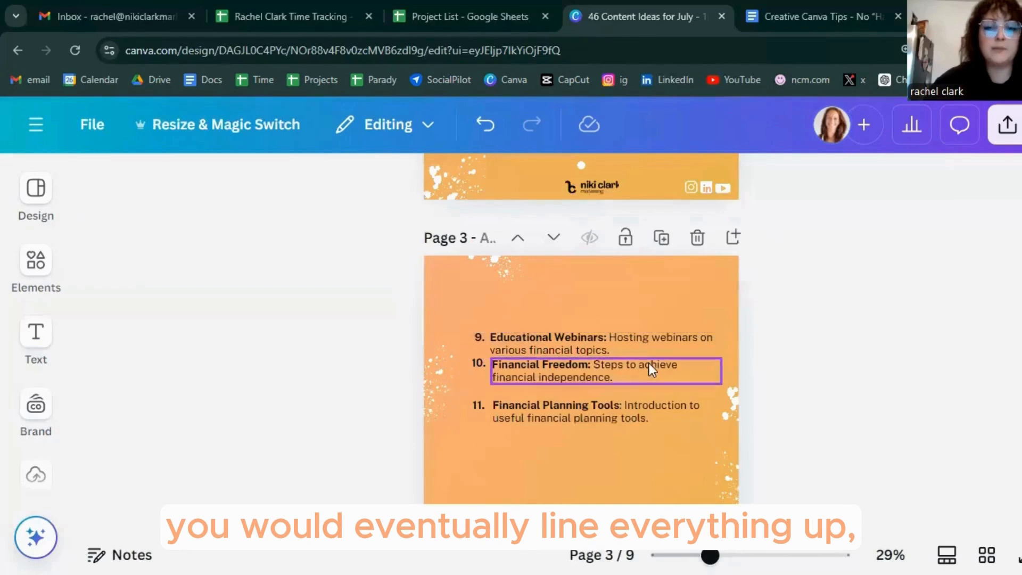
Space the Educational Webinars, Financial Freedom and Financial Planning Tools text boxes evenly with Tidy up
click(590, 343)
shift+click(577, 373)
shift+click(567, 410)
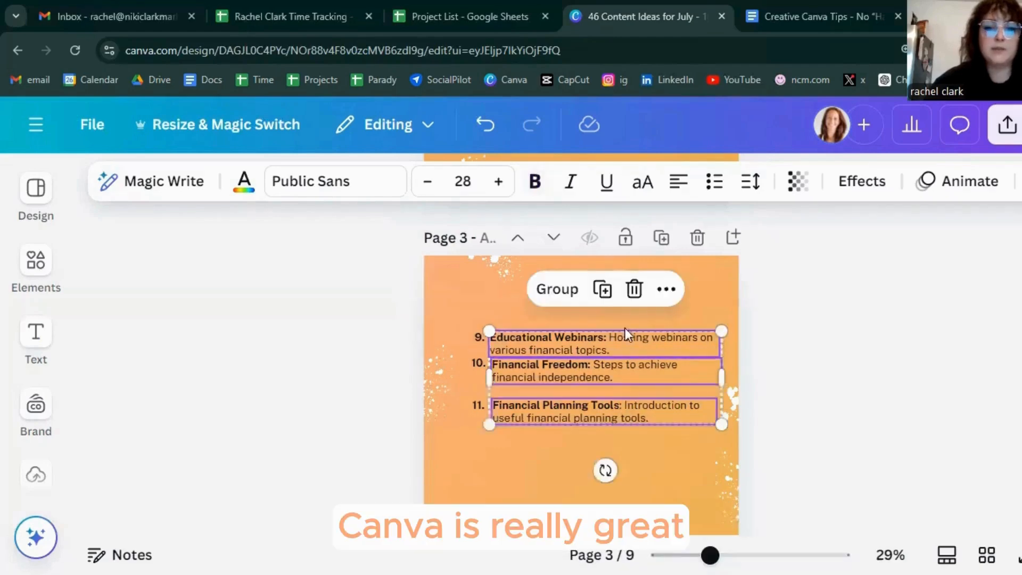
click(666, 289)
scroll(798, 453, down, 2)
mouse_move(788, 474)
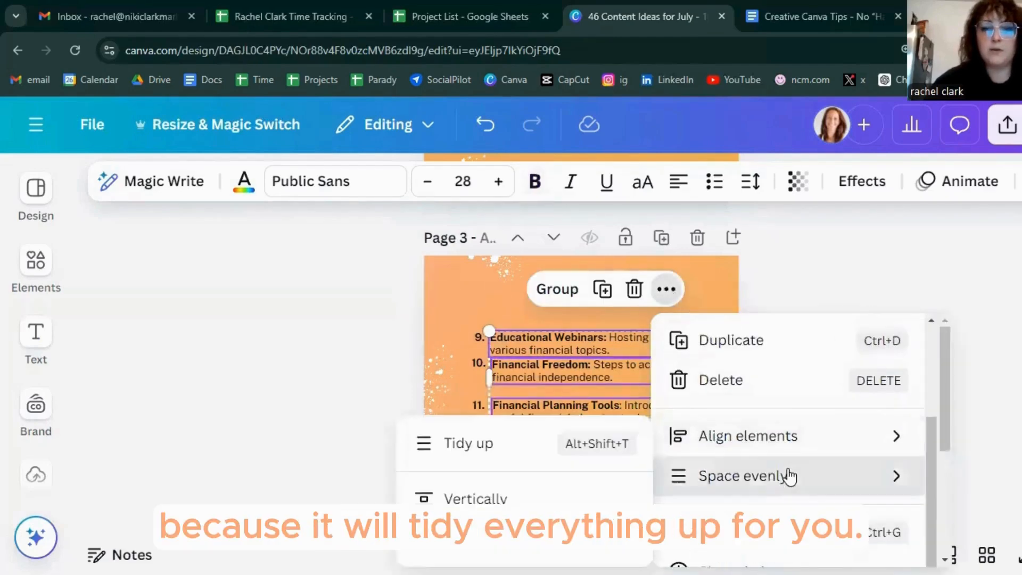
click(555, 446)
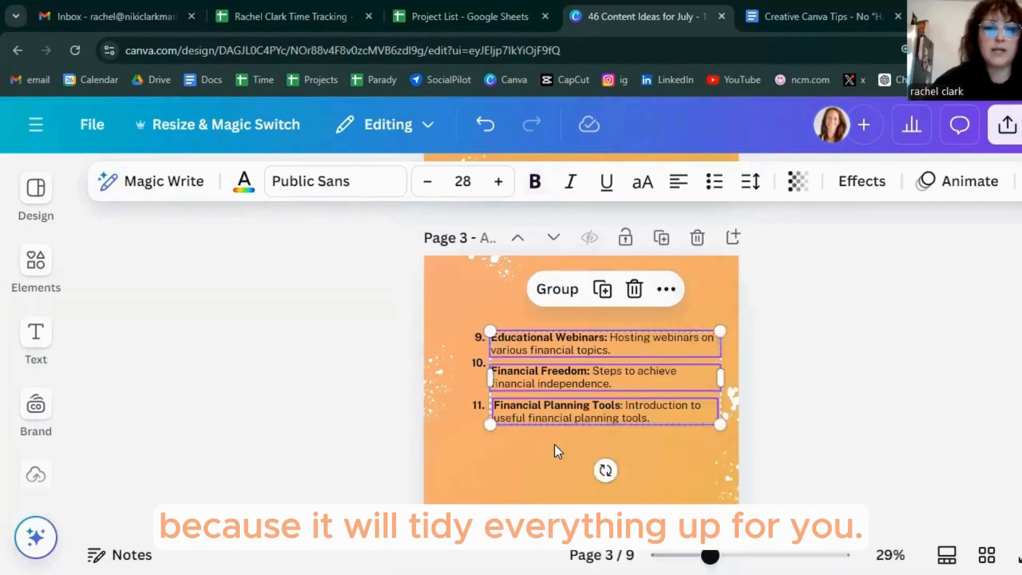
click(804, 356)
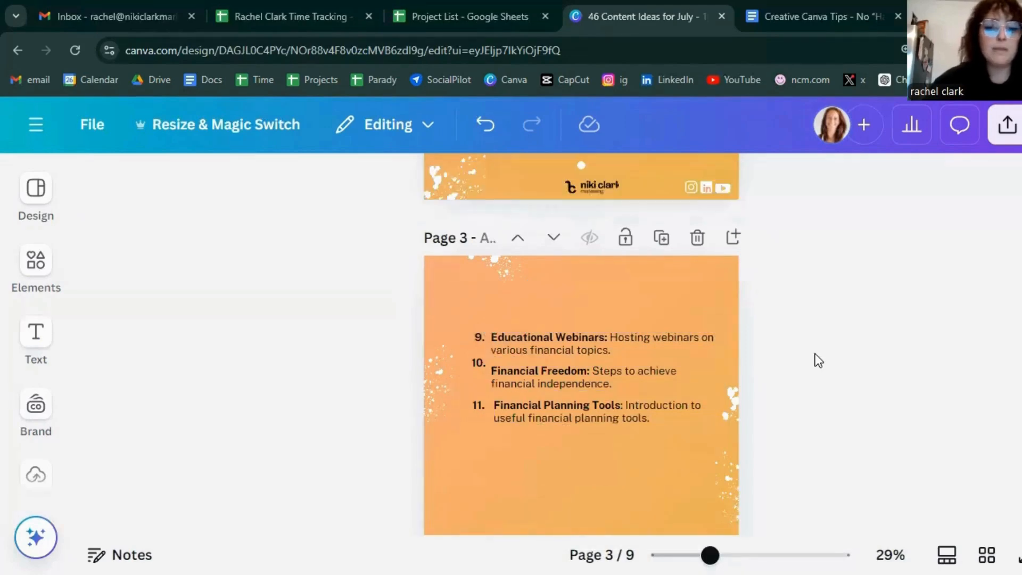
Align the "11." number box and the Financial Planning Tools box to their top edges
click(483, 411)
shift+click(512, 410)
click(654, 357)
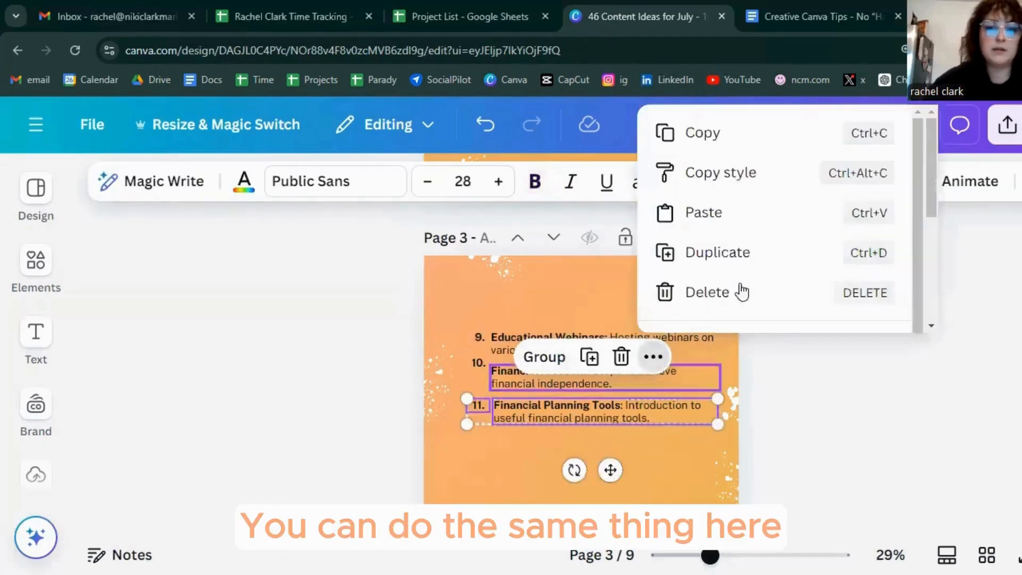
scroll(742, 292, down, 2)
mouse_move(753, 269)
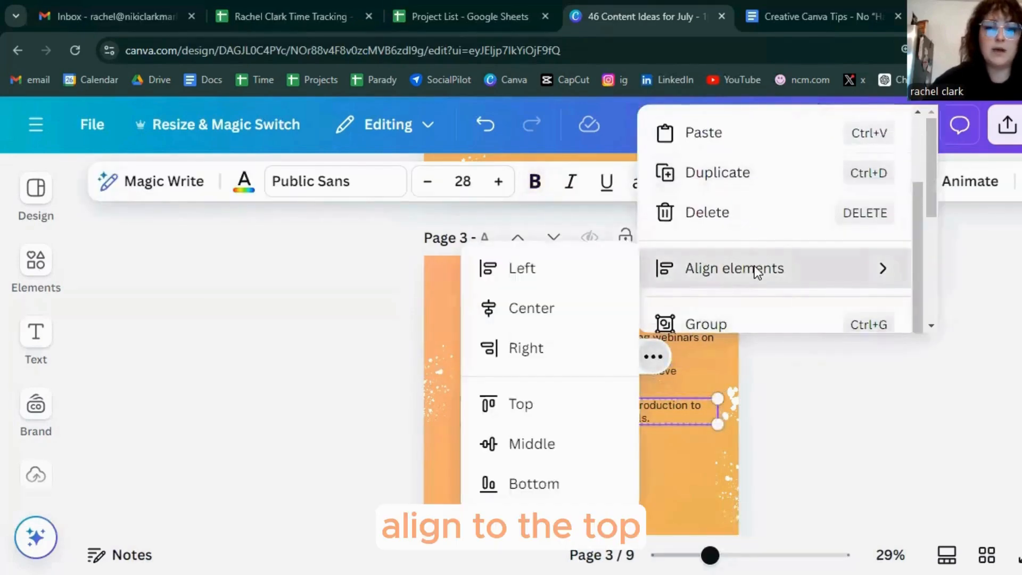
click(573, 408)
click(845, 418)
Align the "10." number box and the Financial Freedom box to their top edges
click(485, 366)
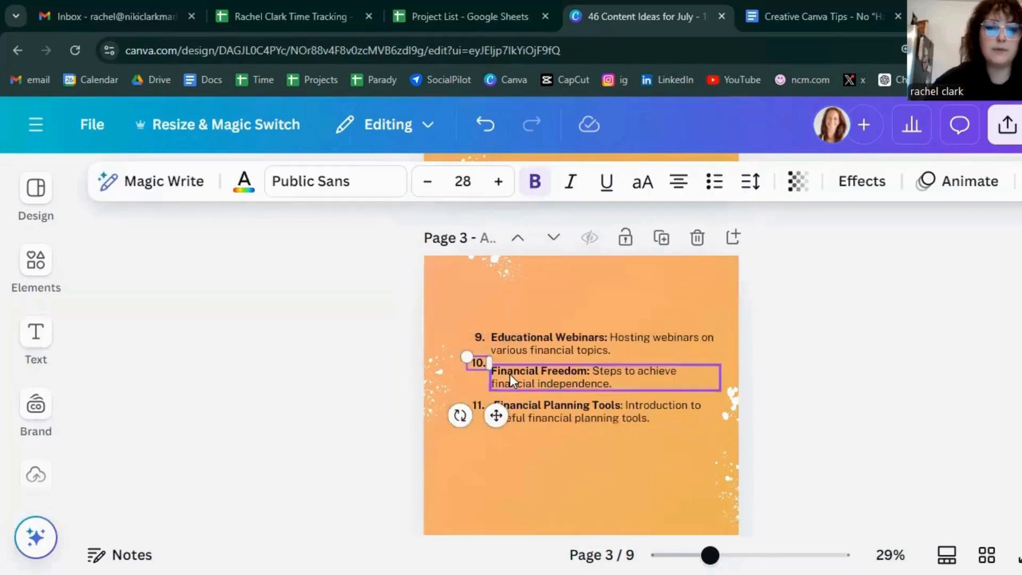
shift+click(510, 374)
click(655, 313)
scroll(648, 274, down, 3)
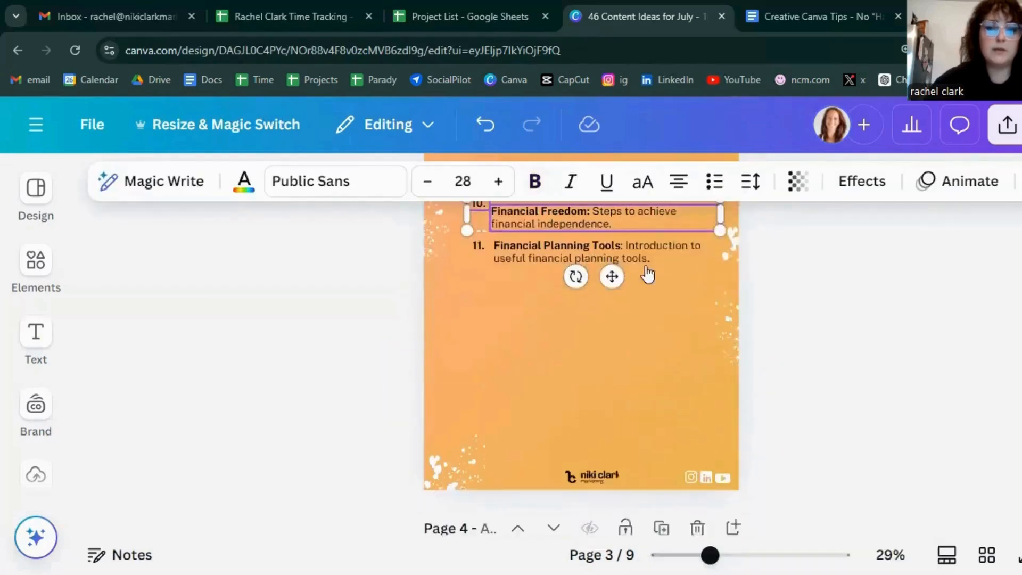
right_click(648, 274)
mouse_move(754, 415)
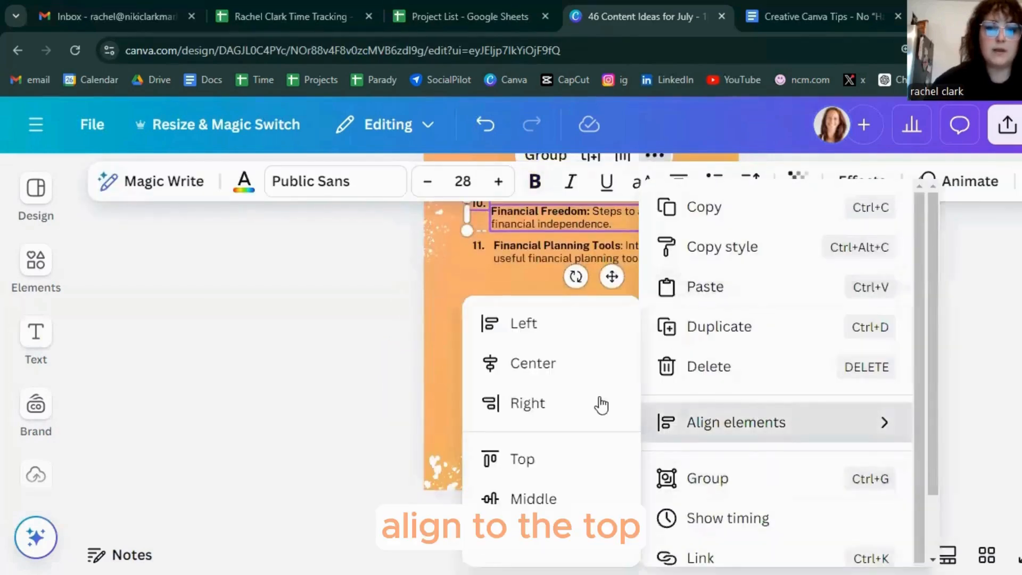
click(563, 478)
scroll(673, 376, up, 3)
Try to align the "9." number box and the Educational Webinars box to their top edges
click(609, 338)
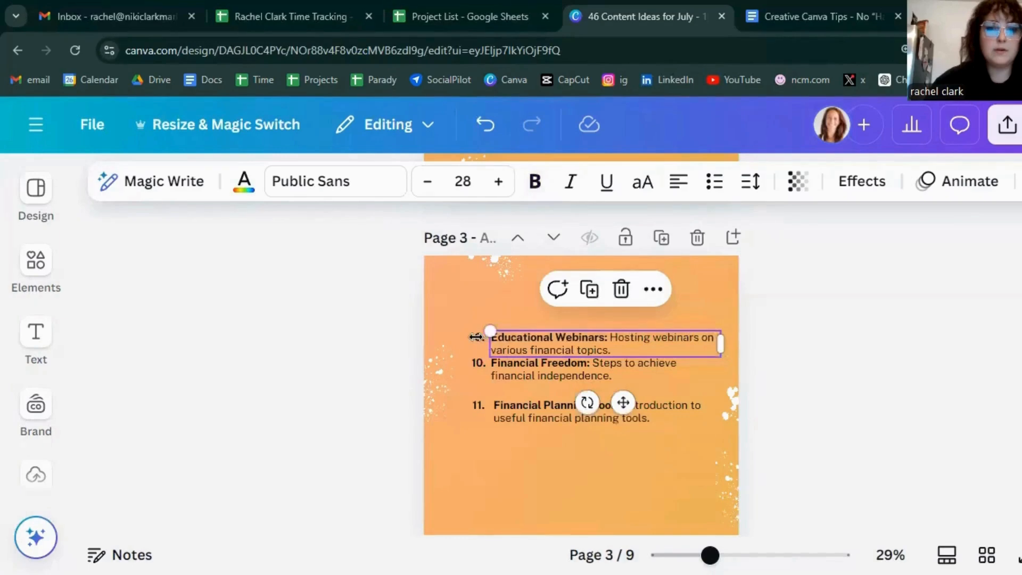
click(518, 317)
click(507, 347)
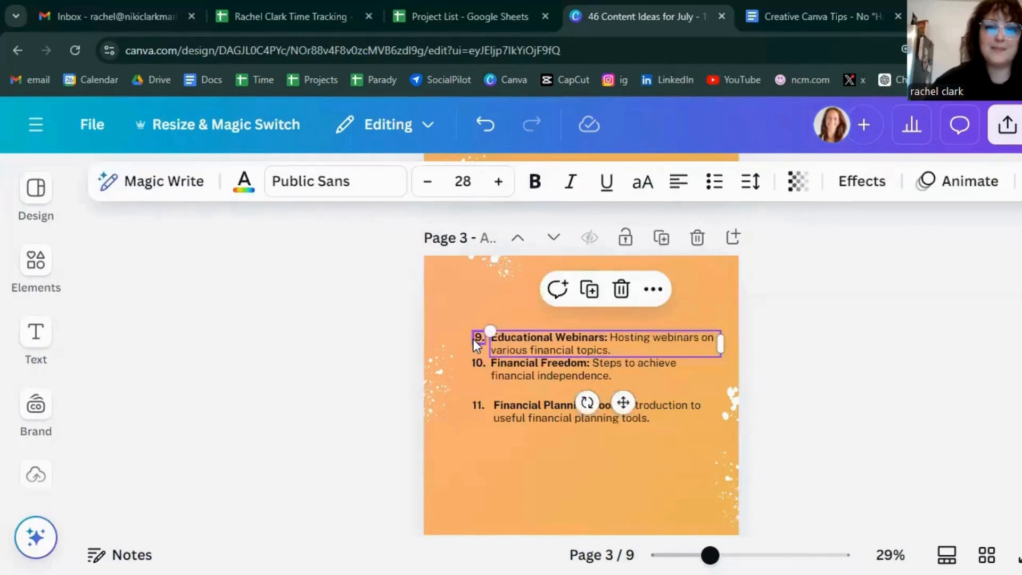
shift+click(474, 339)
click(658, 289)
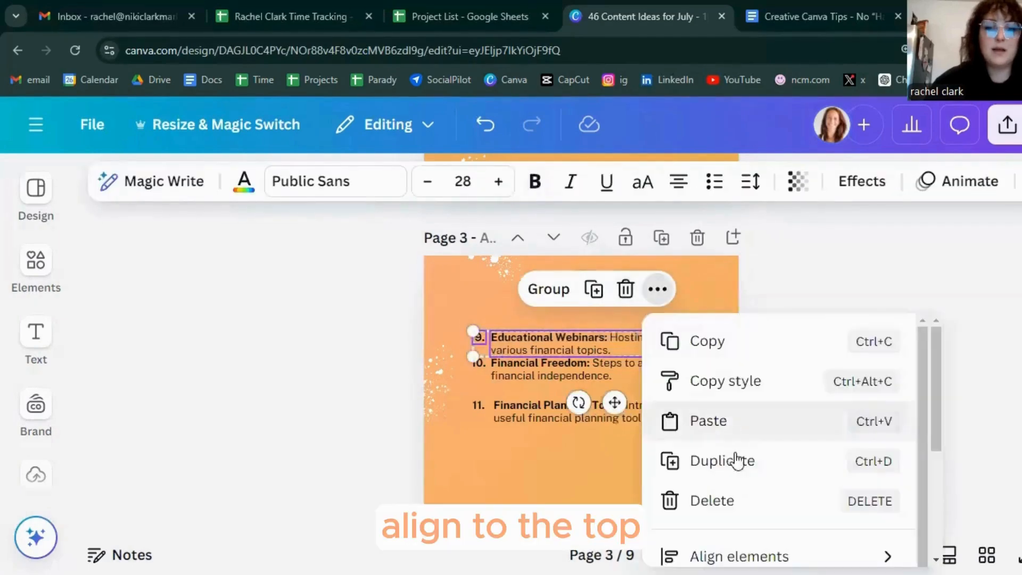
scroll(737, 474, down, 3)
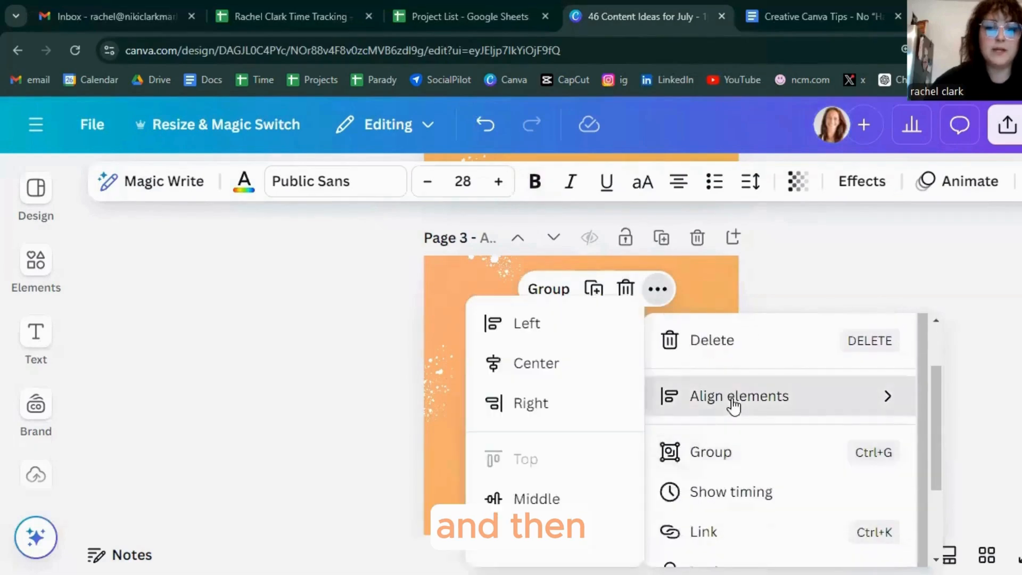
click(772, 292)
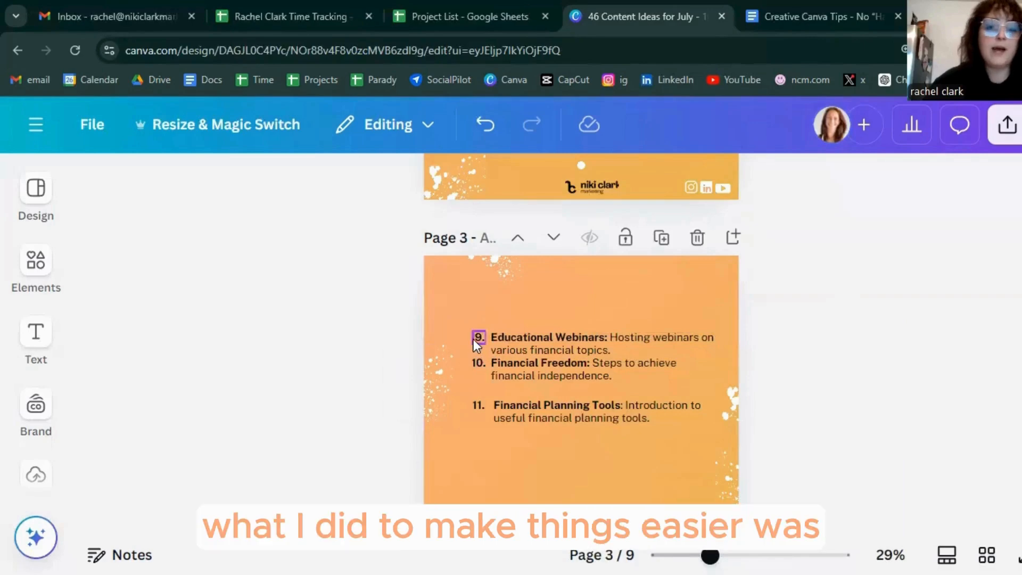
Group each of the number boxes 9, 10 and 11 with its matching idea text box
click(487, 343)
shift+click(513, 344)
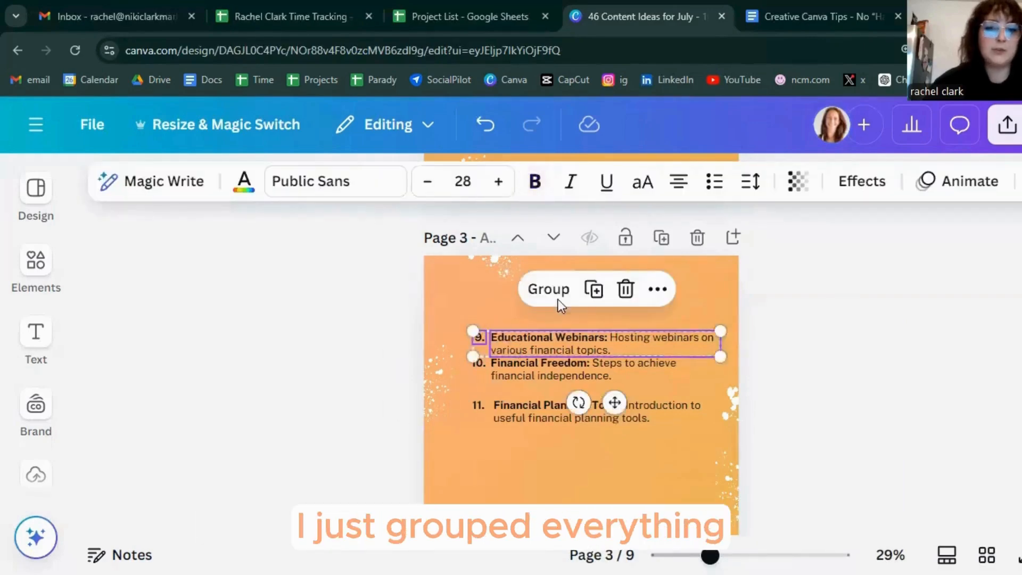
key(ctrl+g)
click(481, 364)
shift+click(537, 372)
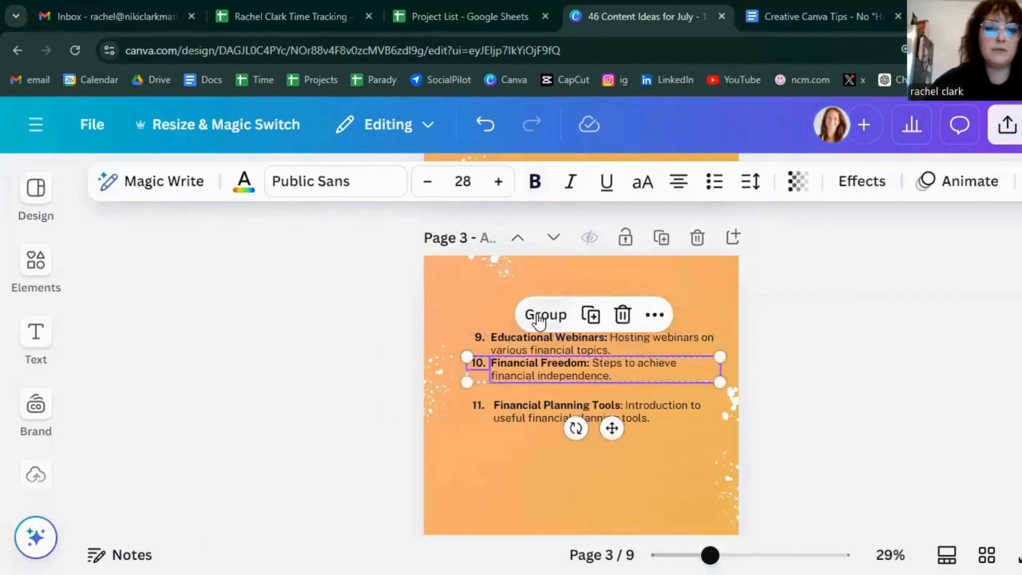
key(ctrl+g)
click(478, 406)
shift+click(507, 404)
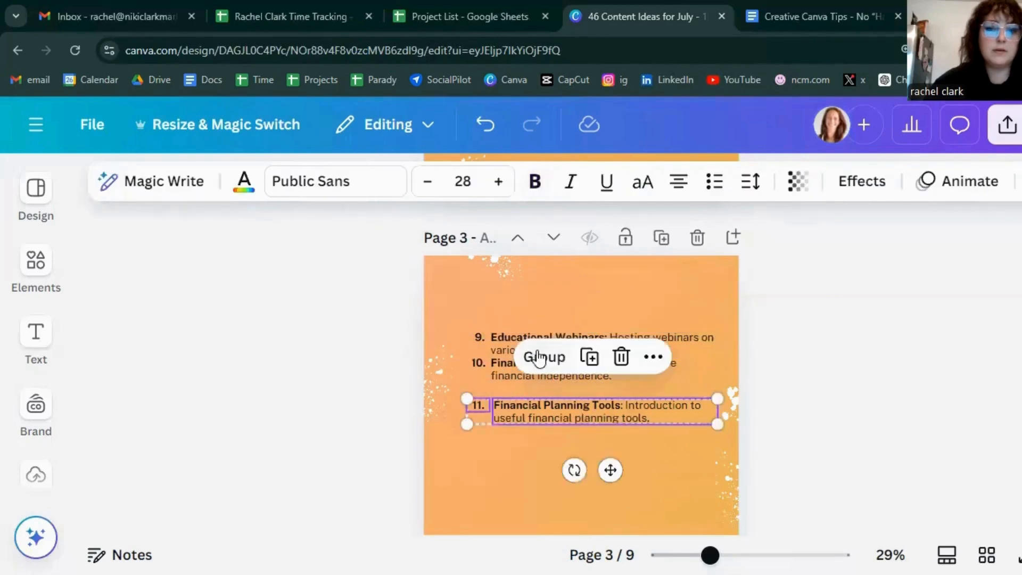
key(ctrl+g)
click(845, 375)
Space the three grouped ideas 9, 10 and 11 on page 3 evenly in the vertical direction
click(573, 343)
shift+click(572, 368)
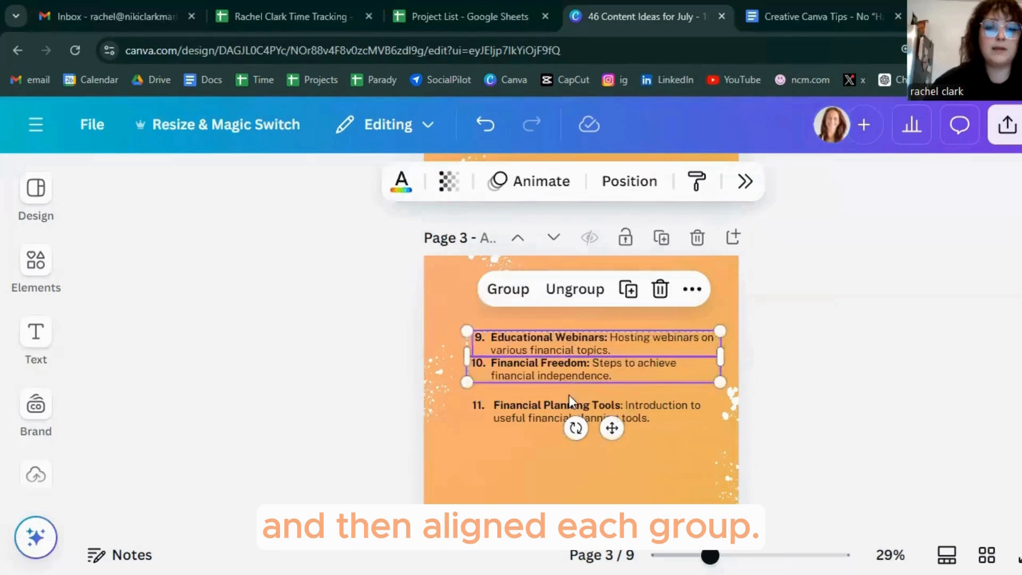
shift+click(571, 407)
click(693, 289)
scroll(759, 415, down, 2)
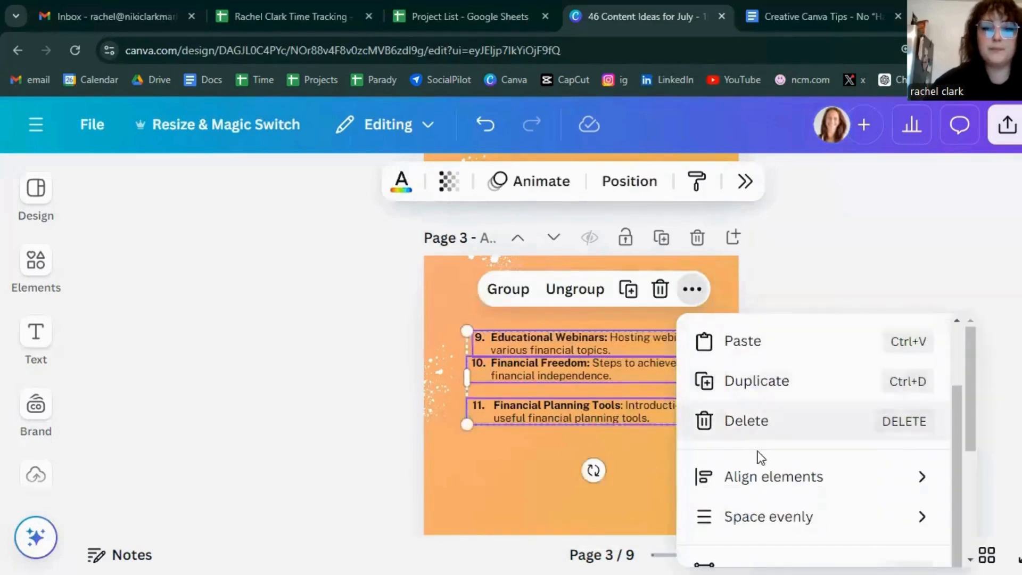
mouse_move(769, 516)
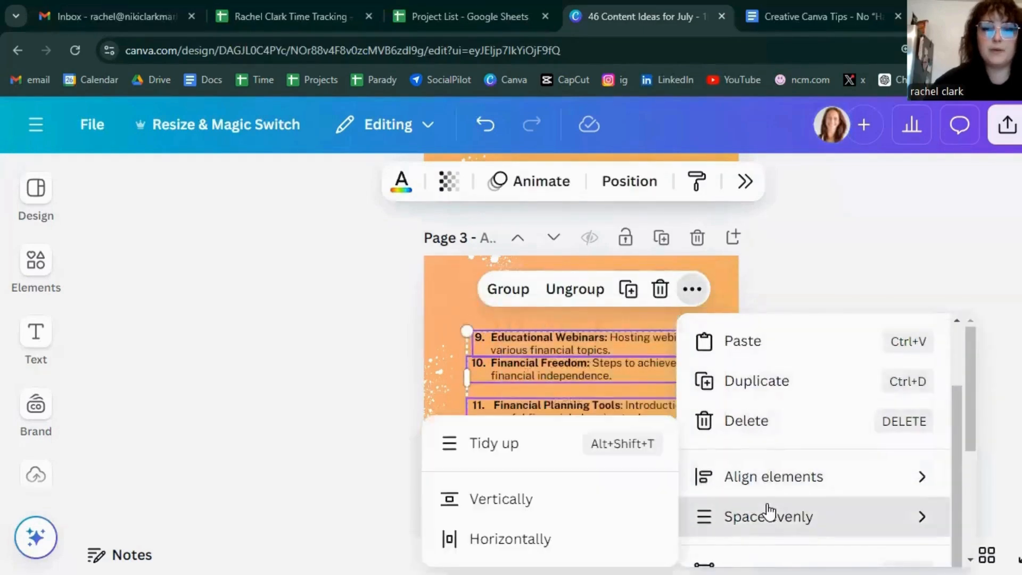
click(607, 498)
click(837, 369)
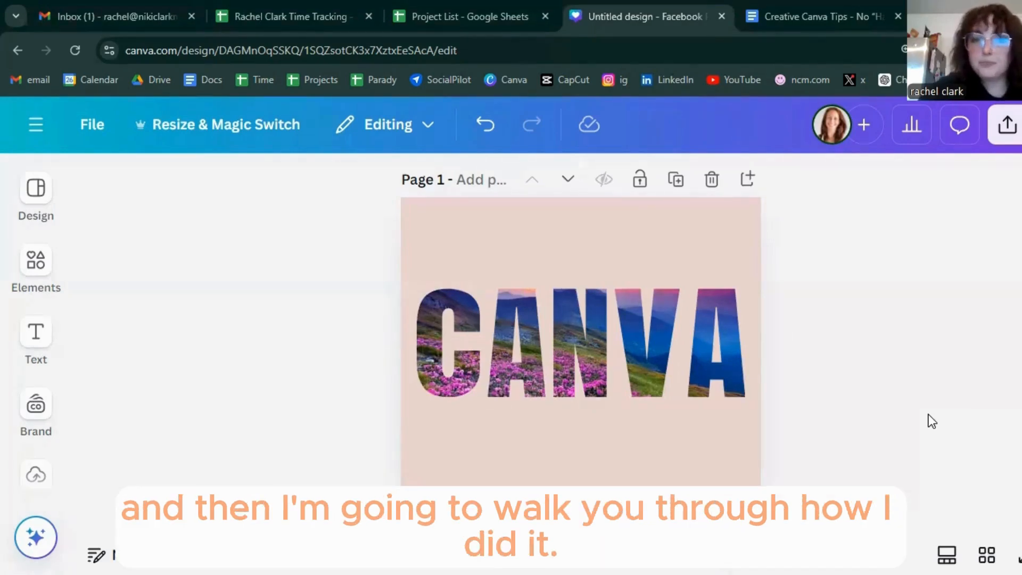
Examine how the landscape photo is cropped inside the N letter frame on page 1
click(566, 346)
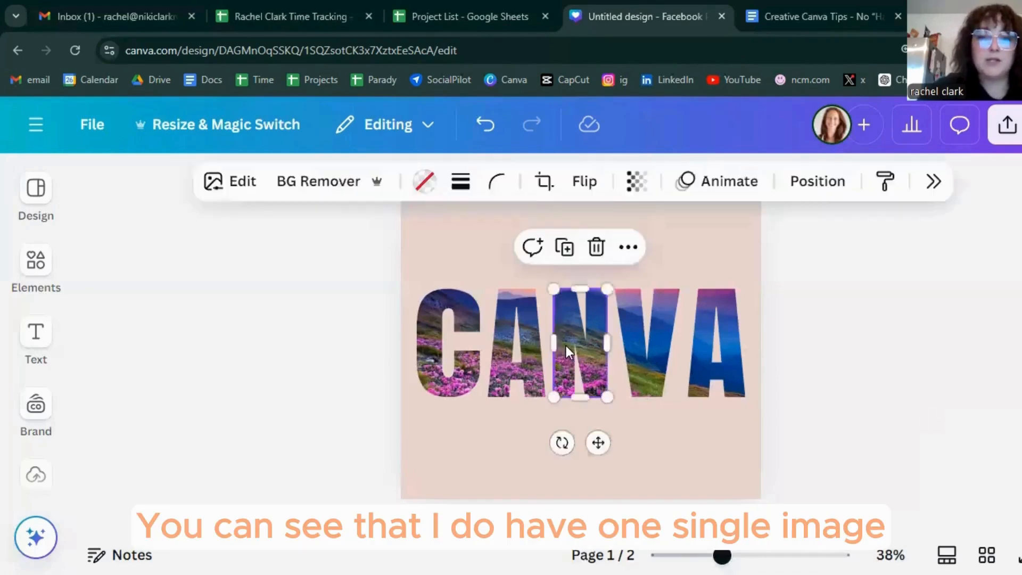
double_click(567, 346)
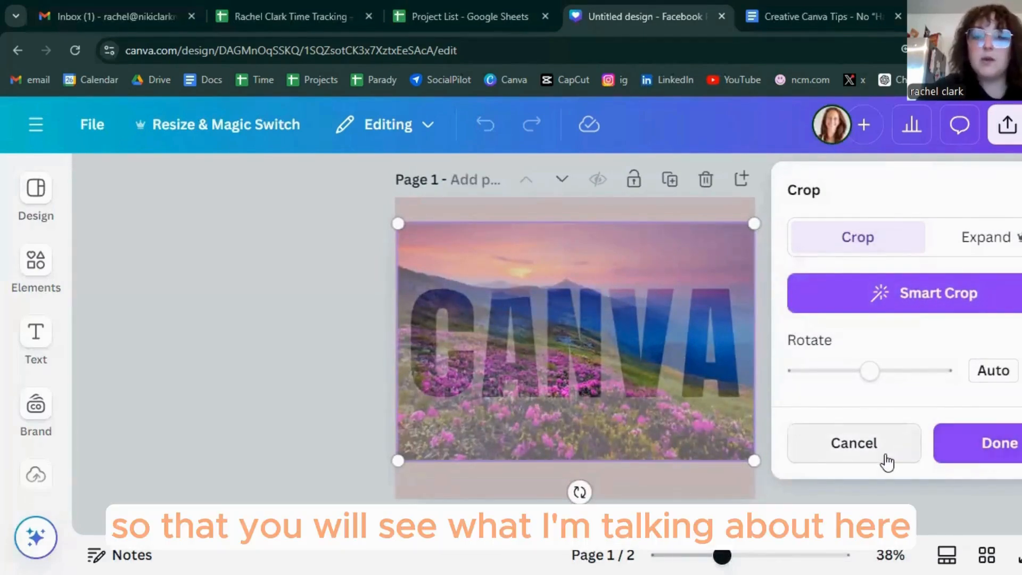
click(854, 448)
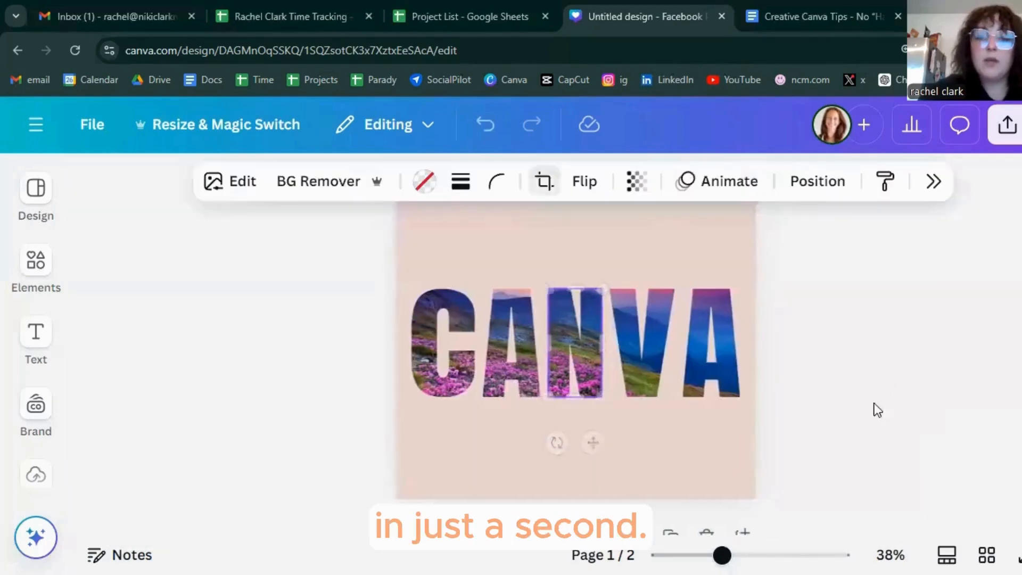
Try a staggered layout on page 2 by raising the last A and the N and lowering the first A
scroll(888, 328, down, 4)
scroll(887, 326, down, 2)
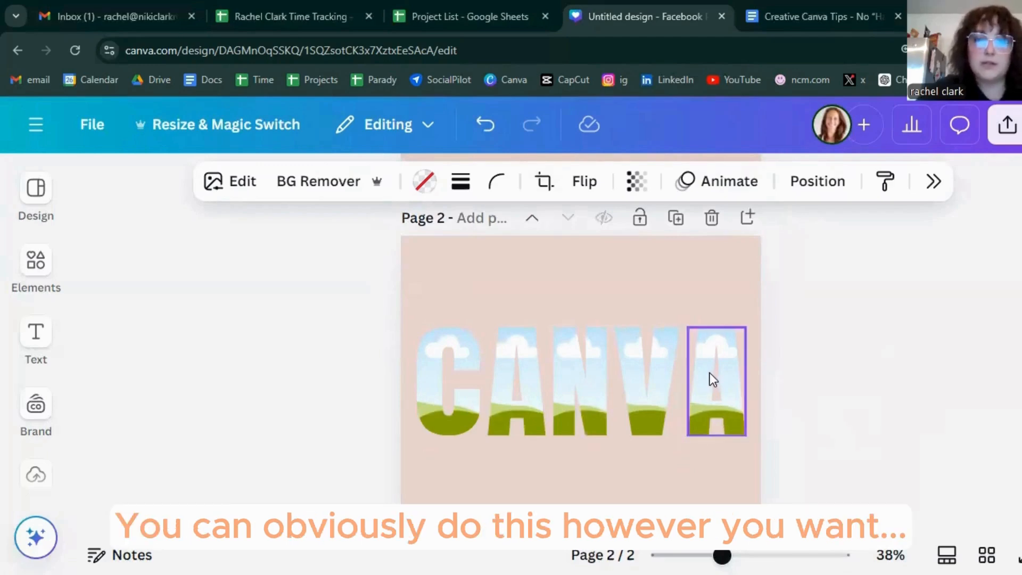
drag(713, 398, 713, 335)
drag(518, 402, 511, 463)
drag(577, 392, 578, 320)
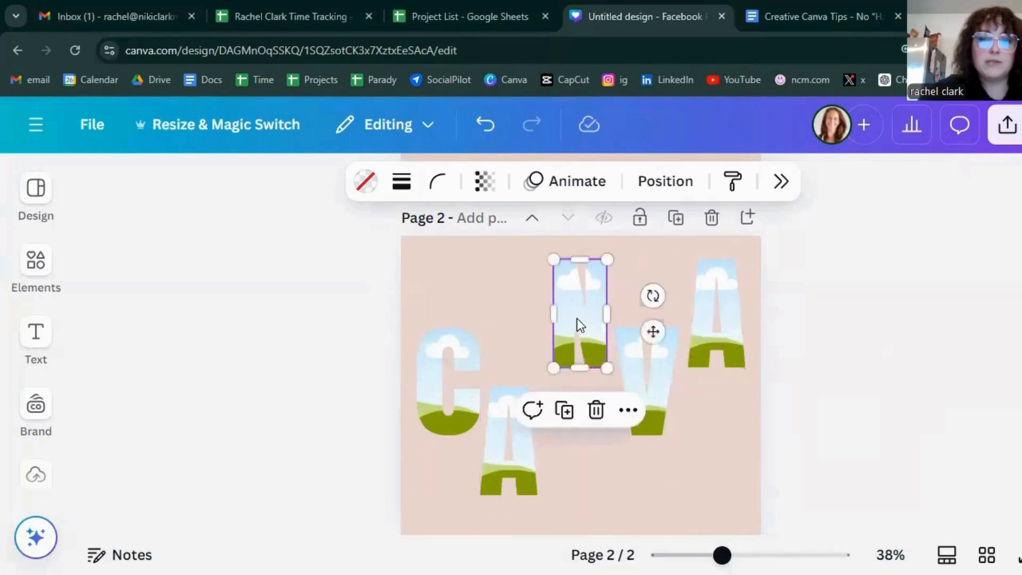
click(932, 364)
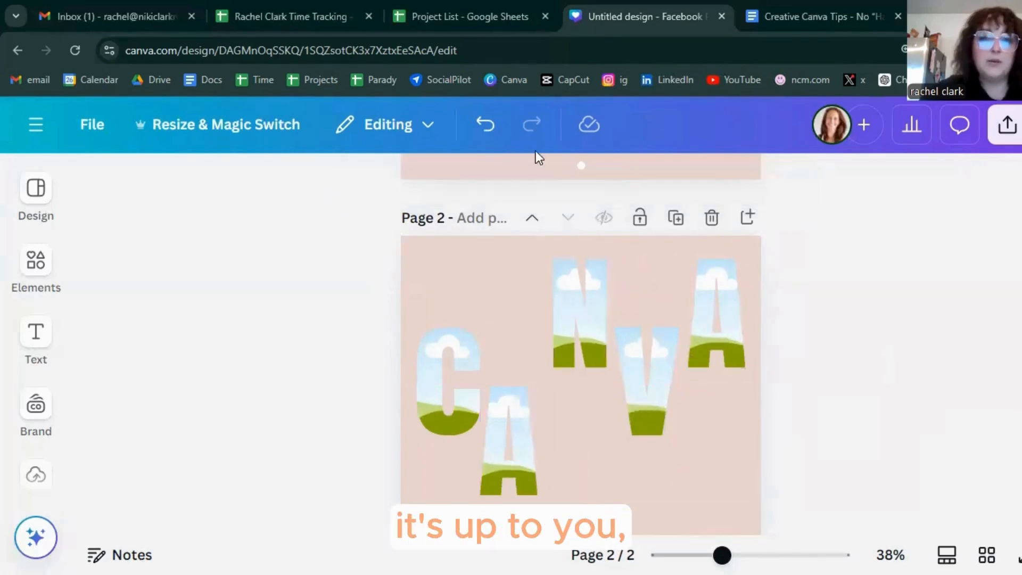
Undo the three letter frame moves on page 2
click(479, 126)
click(479, 125)
click(479, 126)
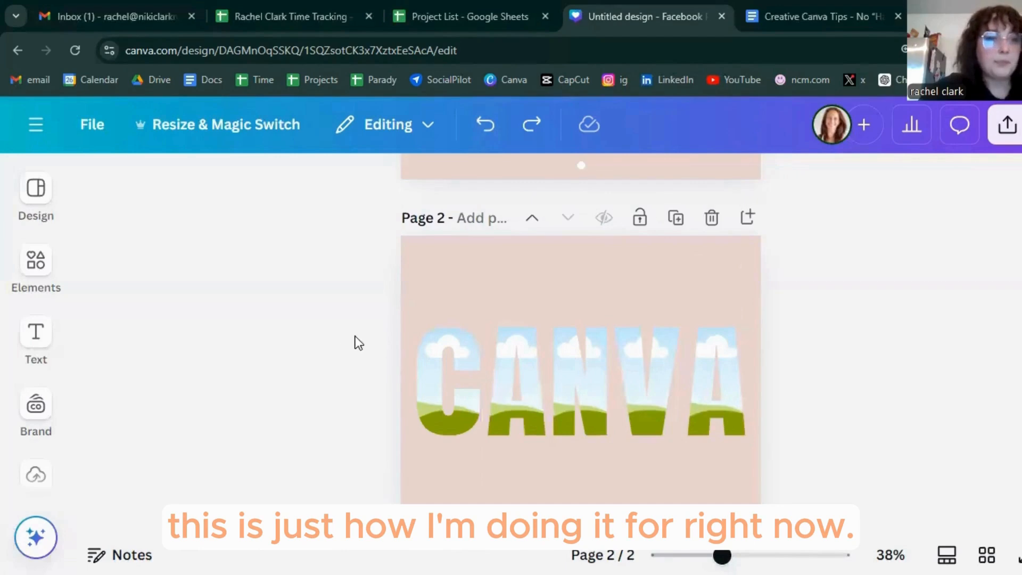
Fill the C and first A frames on page 2 with the sunset mountain photo from the landscape search
click(46, 267)
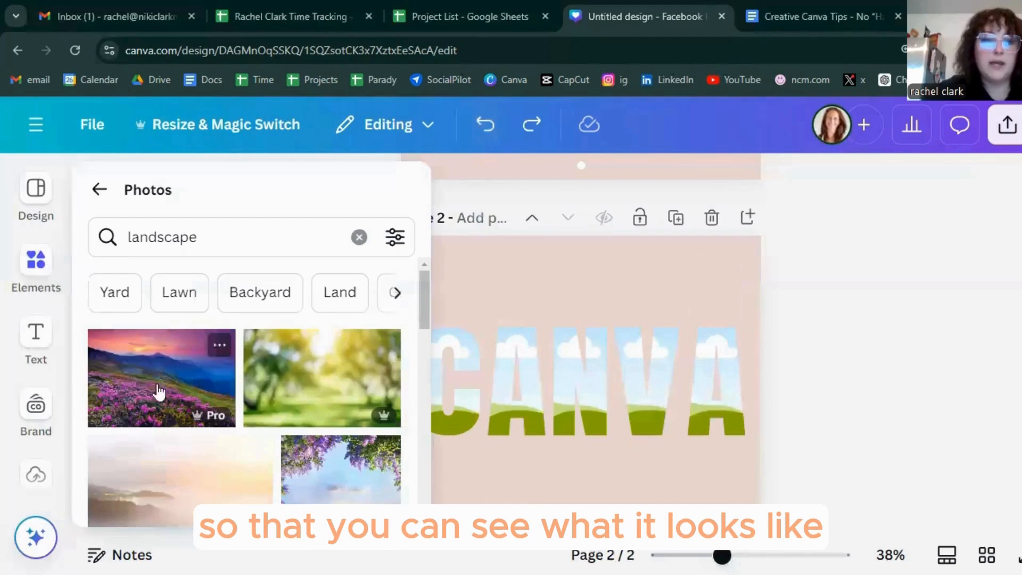
drag(197, 395, 429, 411)
click(30, 259)
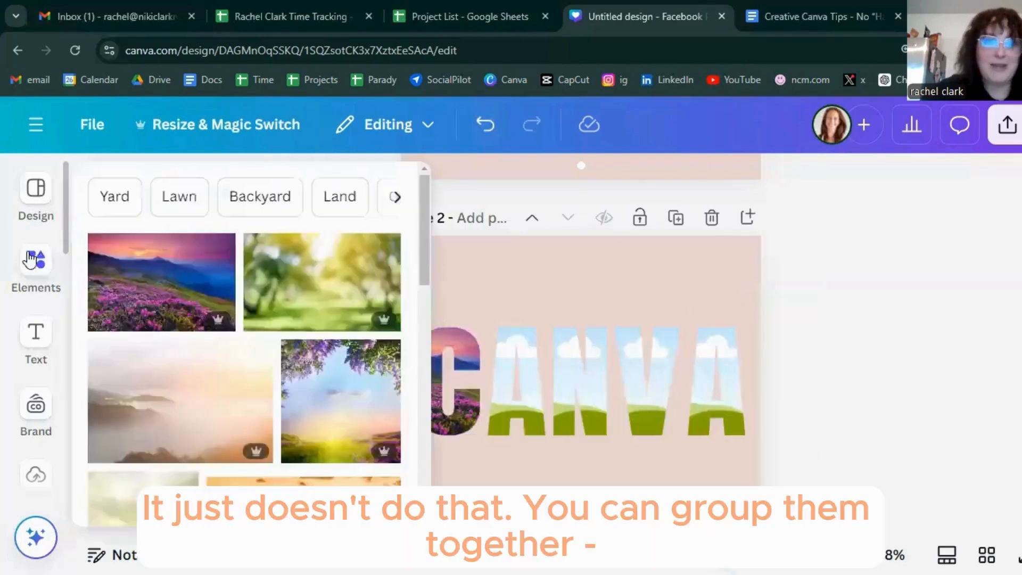
drag(162, 381, 509, 374)
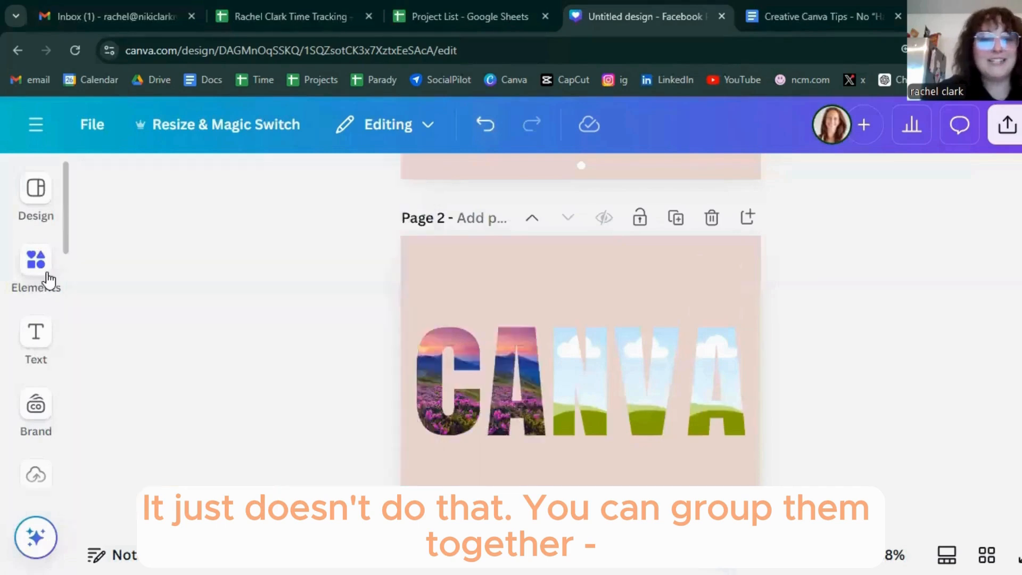
Fill the N, V and last A frames on page 2 with the same sunset mountain photo
click(47, 277)
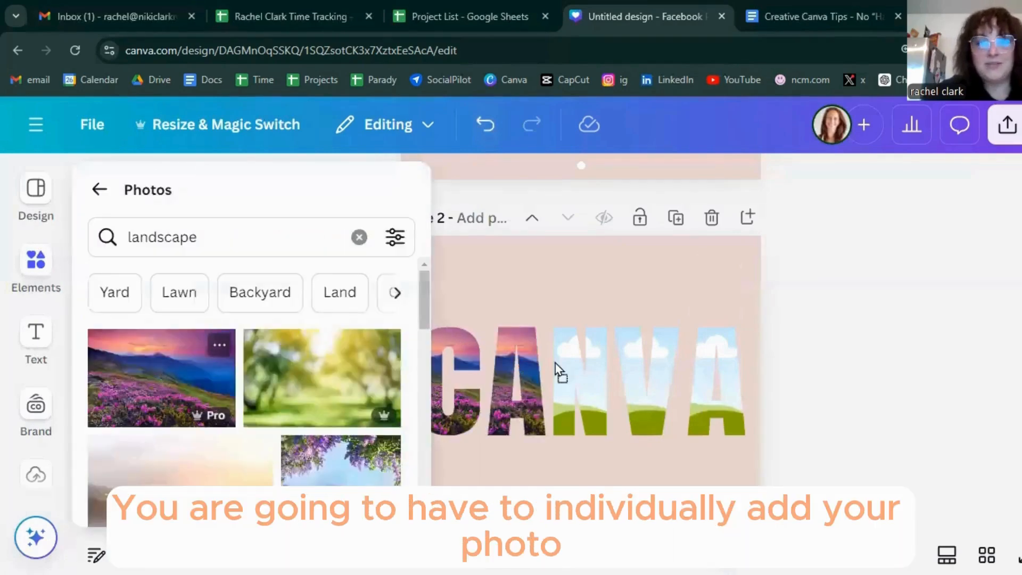
click(29, 266)
click(30, 267)
drag(146, 388, 617, 362)
click(30, 269)
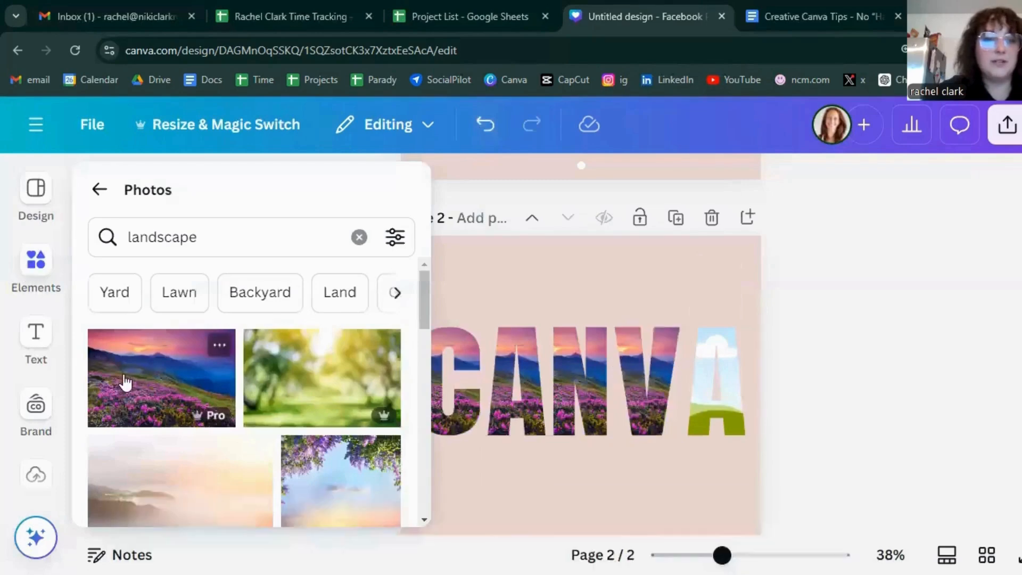
drag(156, 379, 704, 369)
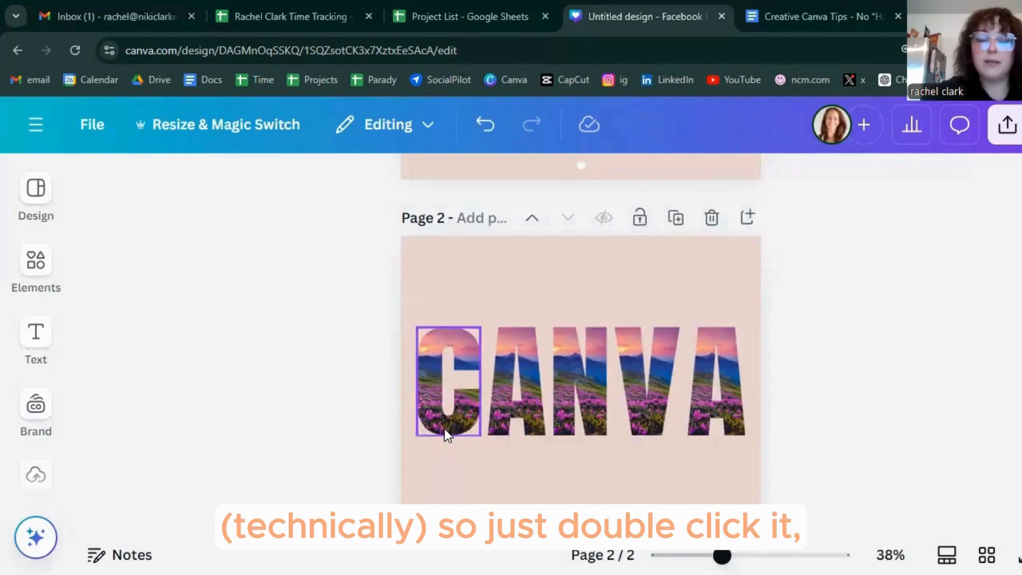
Try to enlarge the landscape photo inside the C frame until it spans the full page width
click(445, 430)
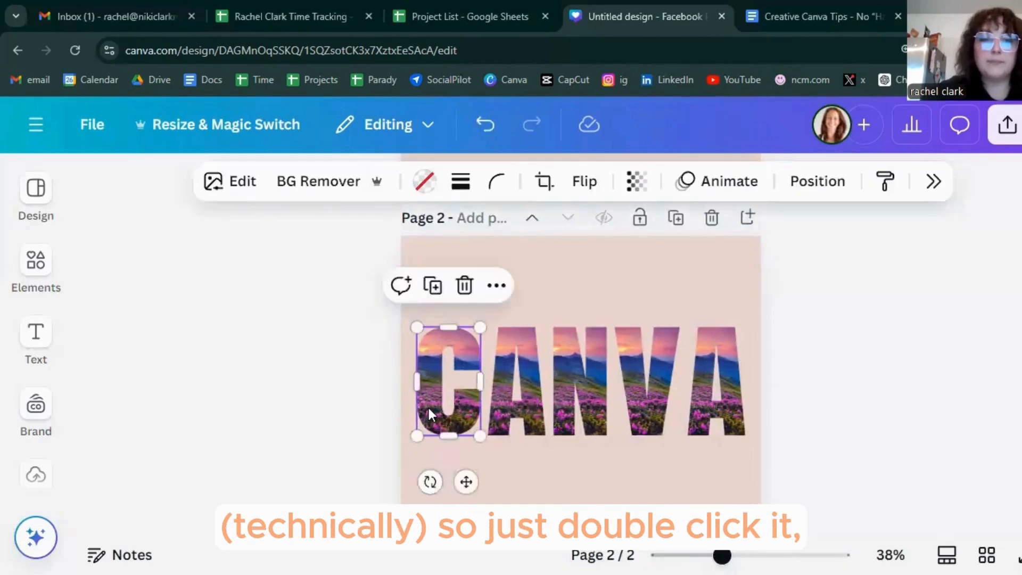
double_click(428, 407)
drag(445, 388, 507, 401)
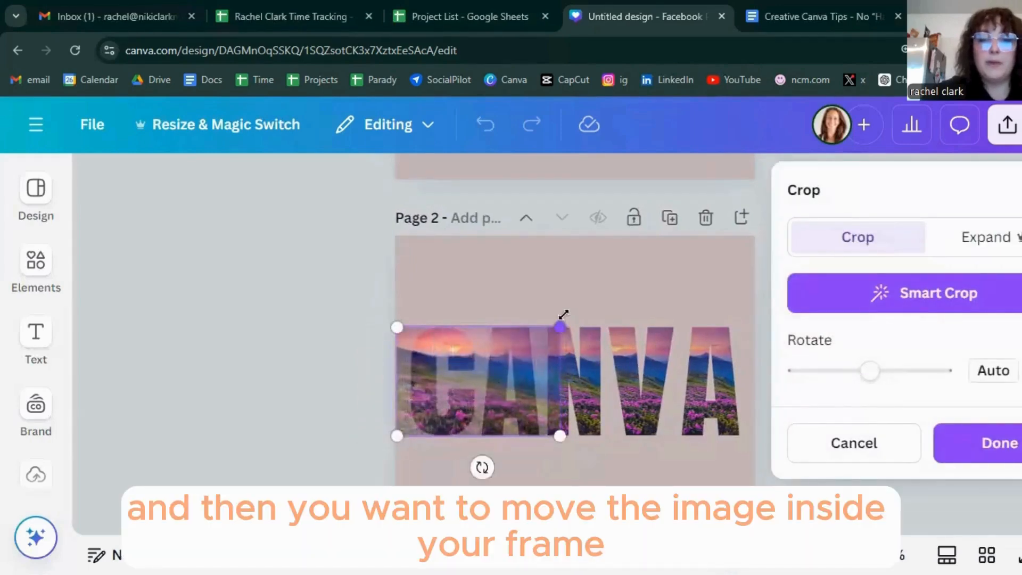
drag(561, 325, 717, 274)
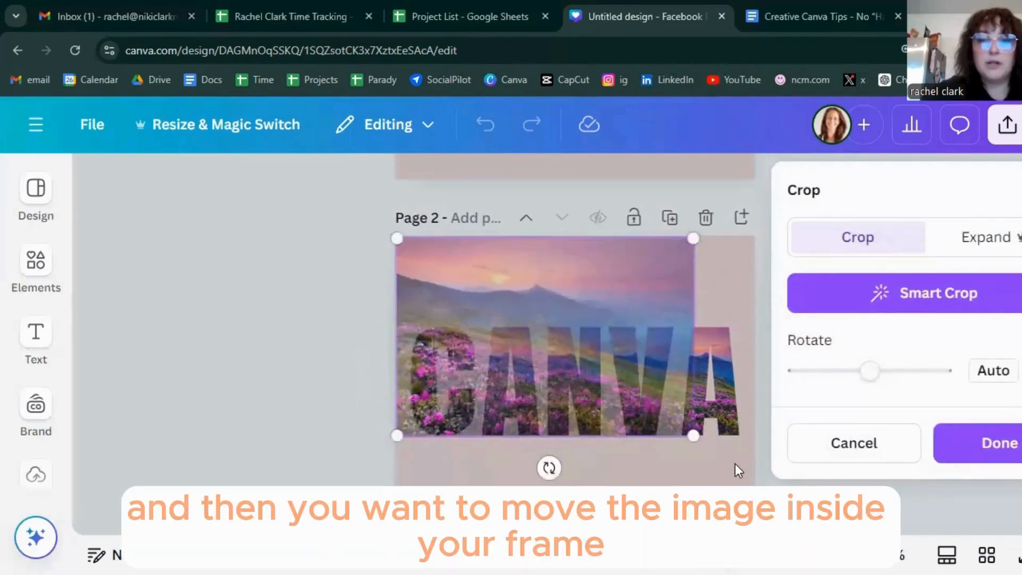
drag(694, 434, 752, 476)
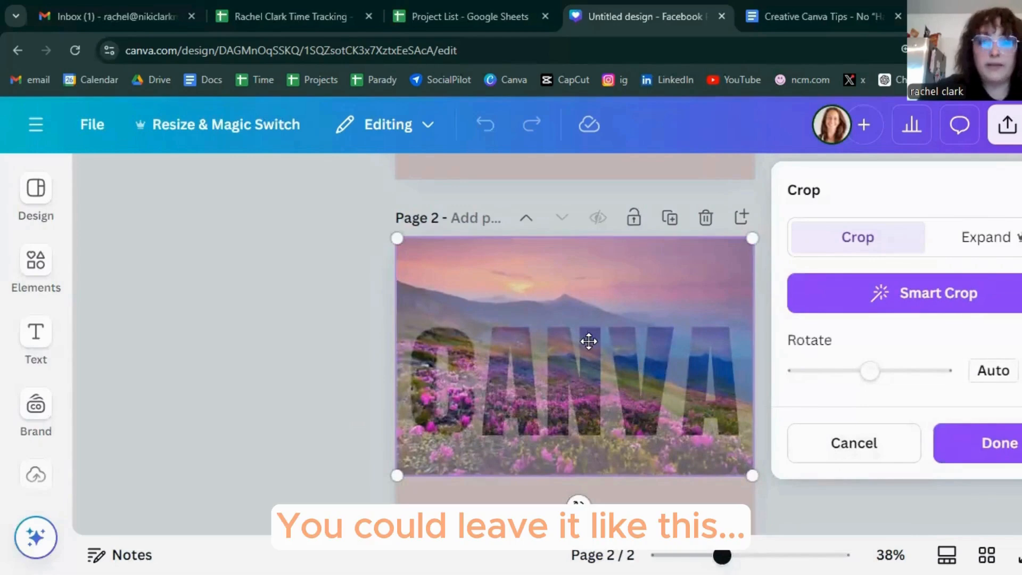
Try to resize and reposition the C frame's photo so it sits centred behind the whole word
scroll(589, 341, down, 2)
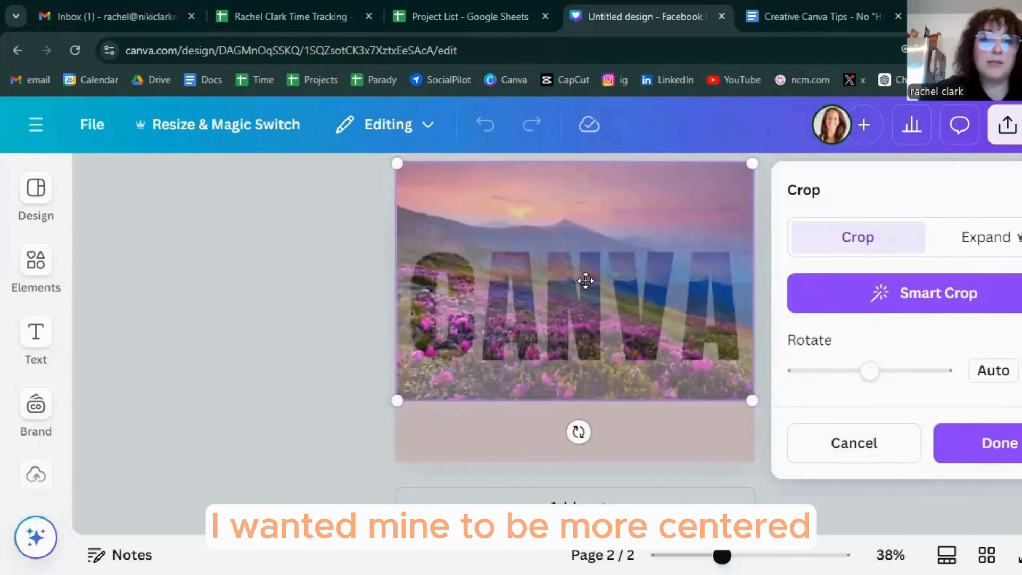
mouse_move(591, 288)
mouse_down()
mouse_move(595, 328)
mouse_move(610, 281)
mouse_up()
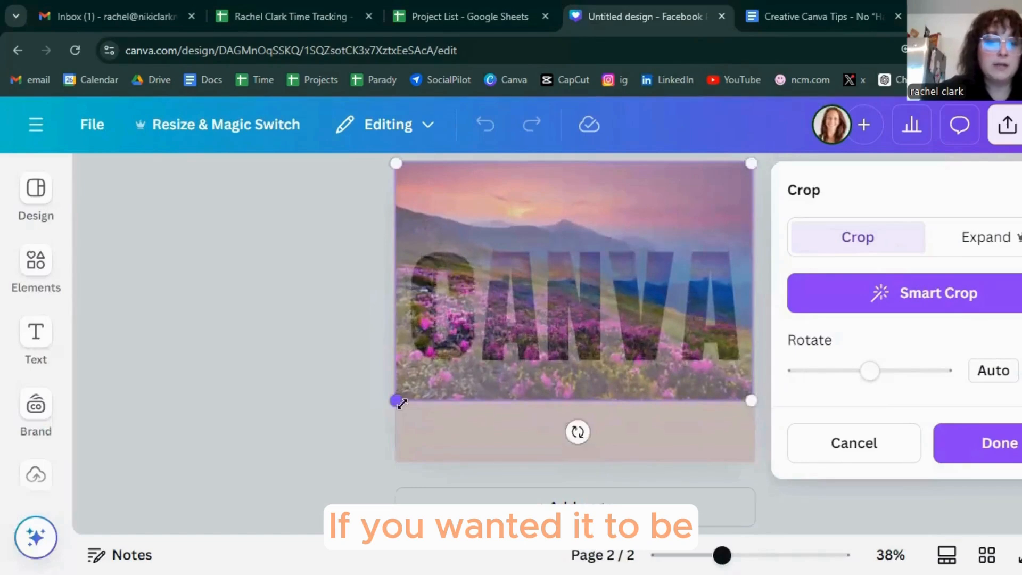
drag(395, 403, 320, 481)
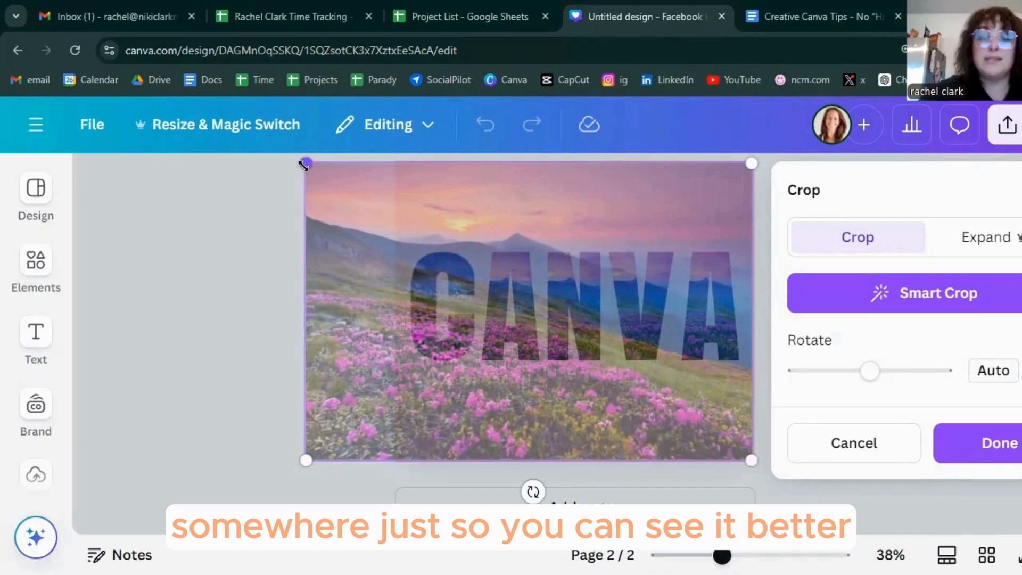
drag(306, 163, 399, 224)
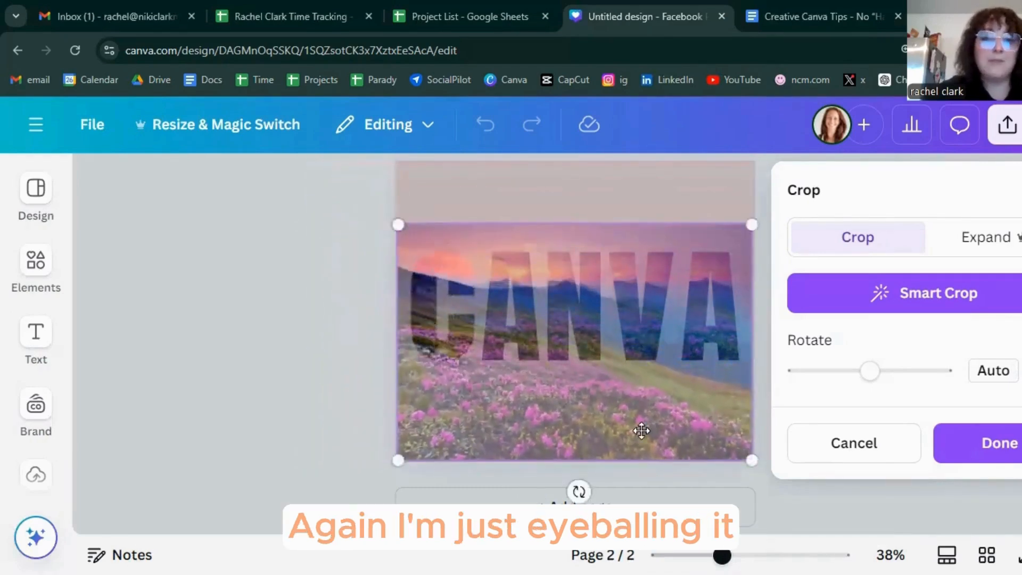
drag(648, 417, 650, 372)
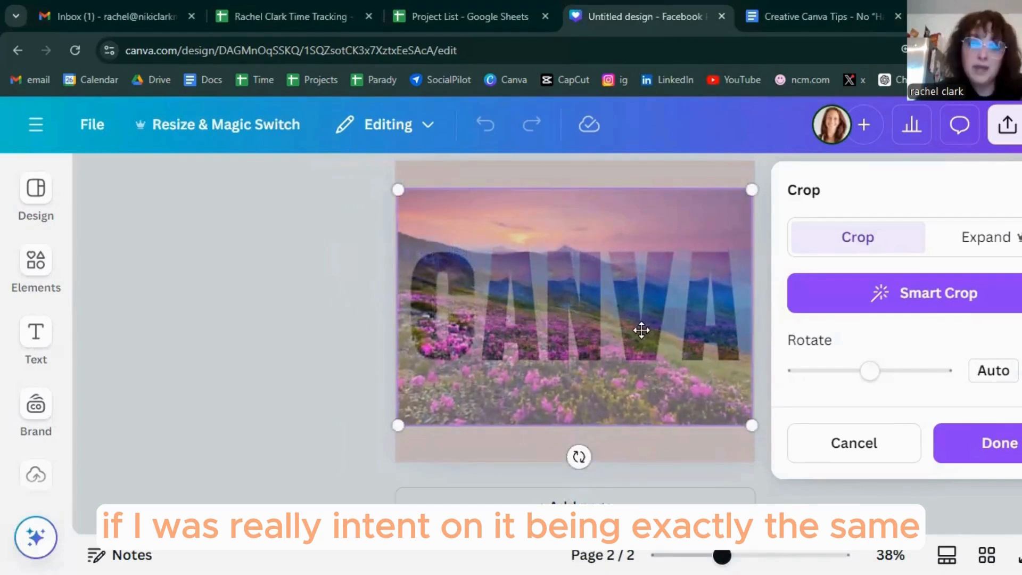
drag(643, 341, 641, 343)
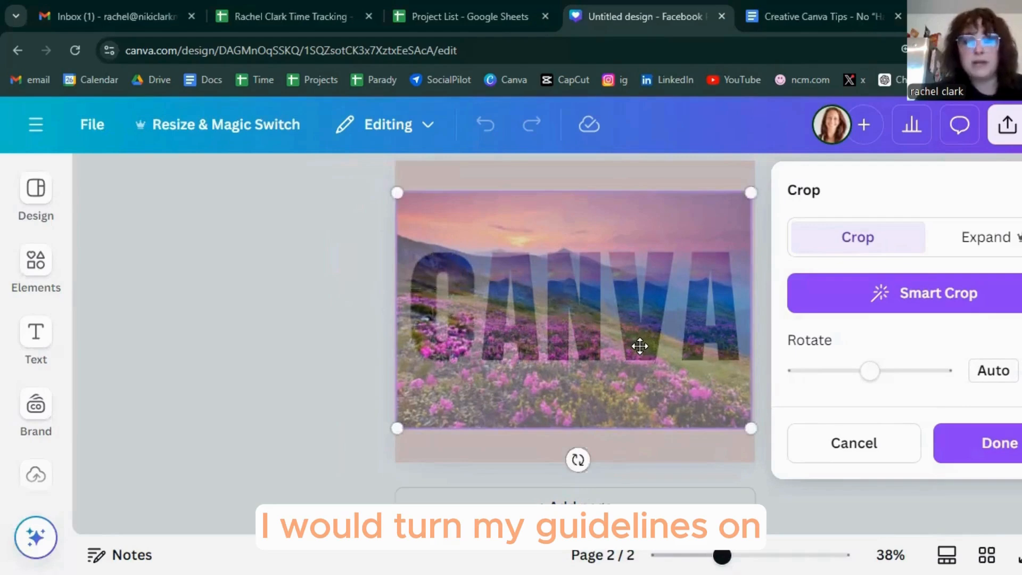
click(870, 445)
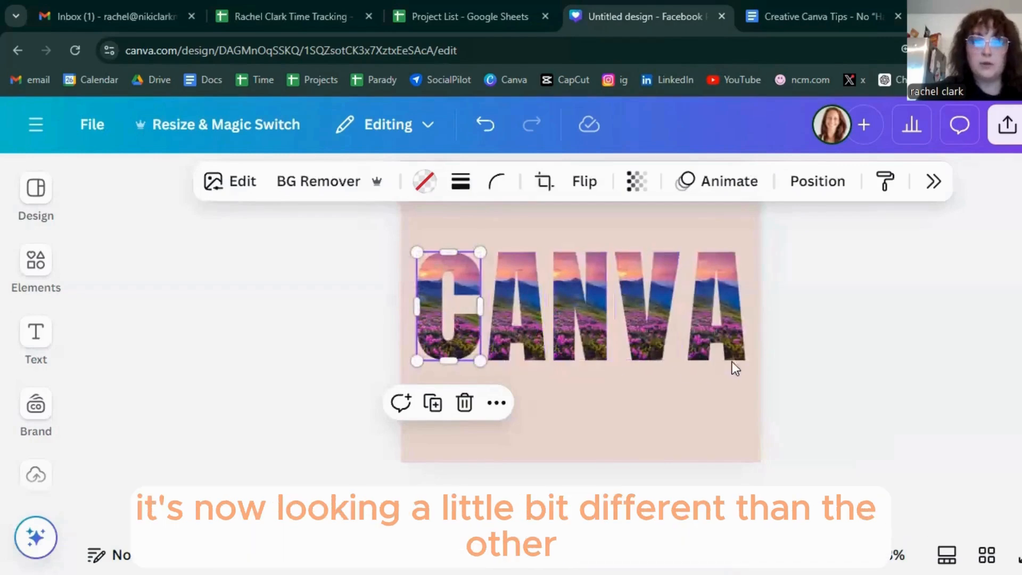
Enlarge the landscape photo inside the first A frame to the page width and centre it behind the whole word
click(526, 337)
double_click(527, 337)
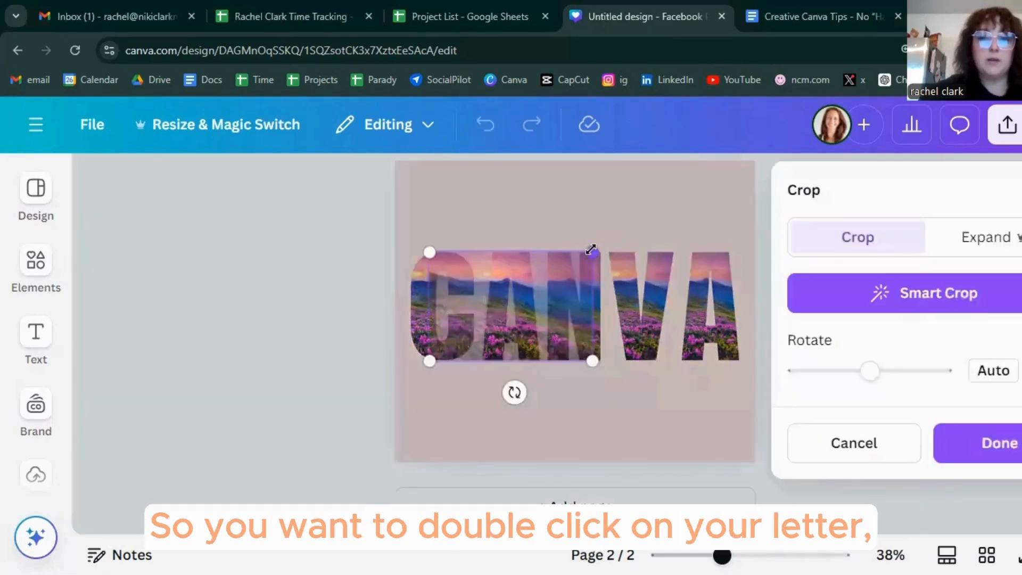
drag(593, 252, 776, 237)
drag(433, 360, 398, 384)
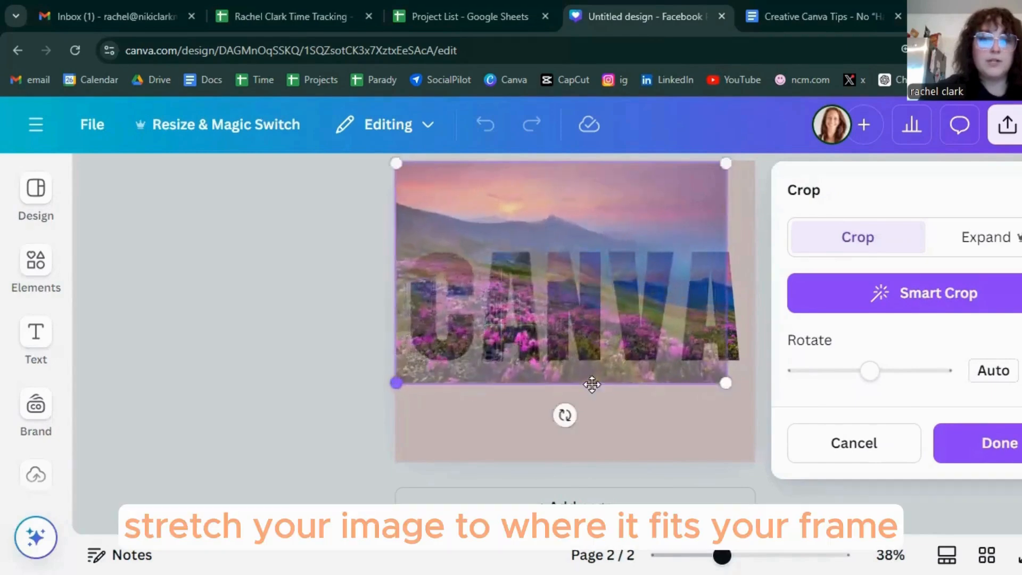
drag(727, 379, 748, 405)
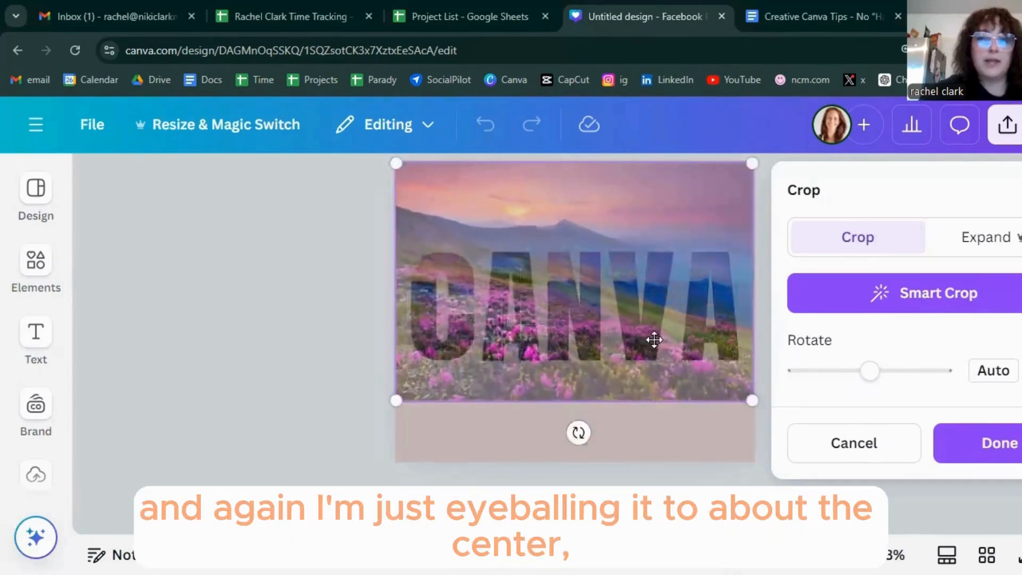
drag(641, 343, 637, 371)
click(277, 385)
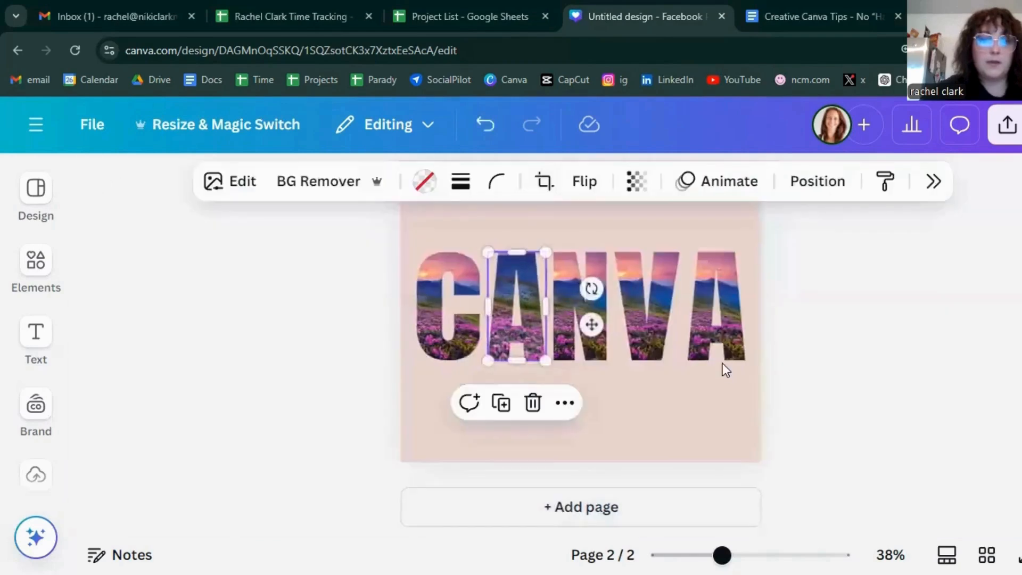
Enlarge the landscape photo inside the last A frame to about the page width and centre it behind the whole word
double_click(571, 284)
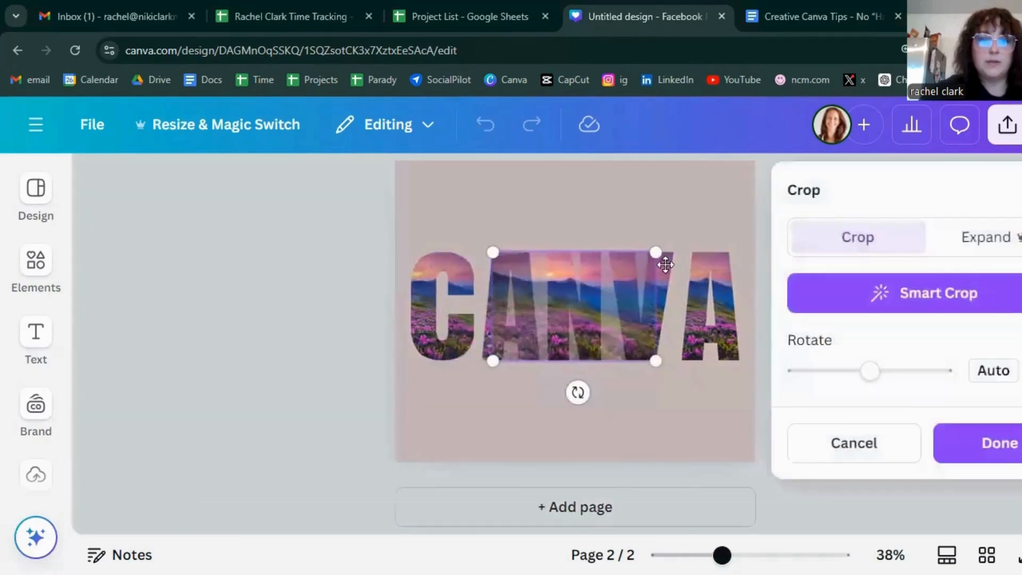
drag(709, 243, 776, 224)
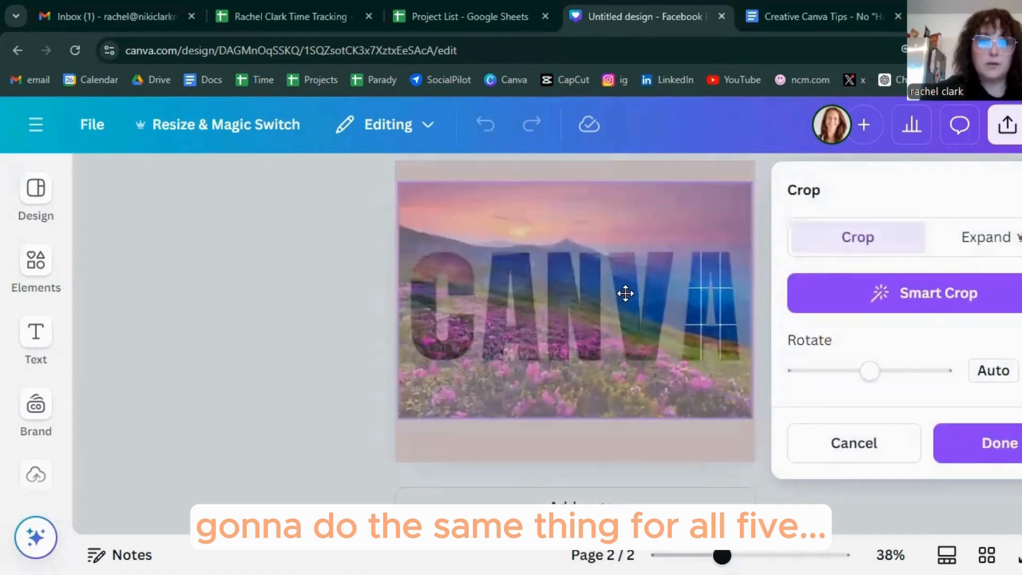
drag(625, 293, 624, 305)
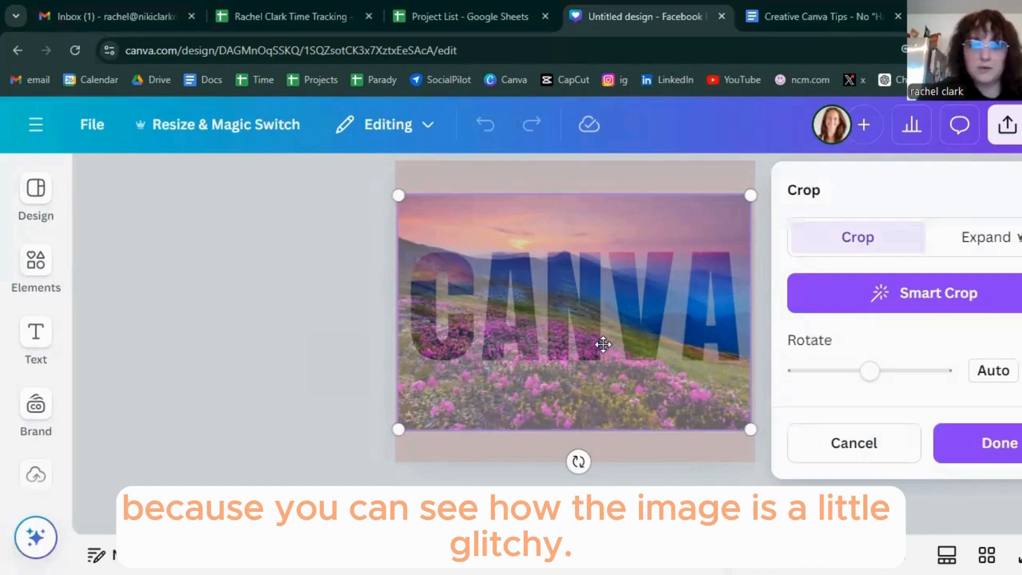
drag(603, 345, 603, 336)
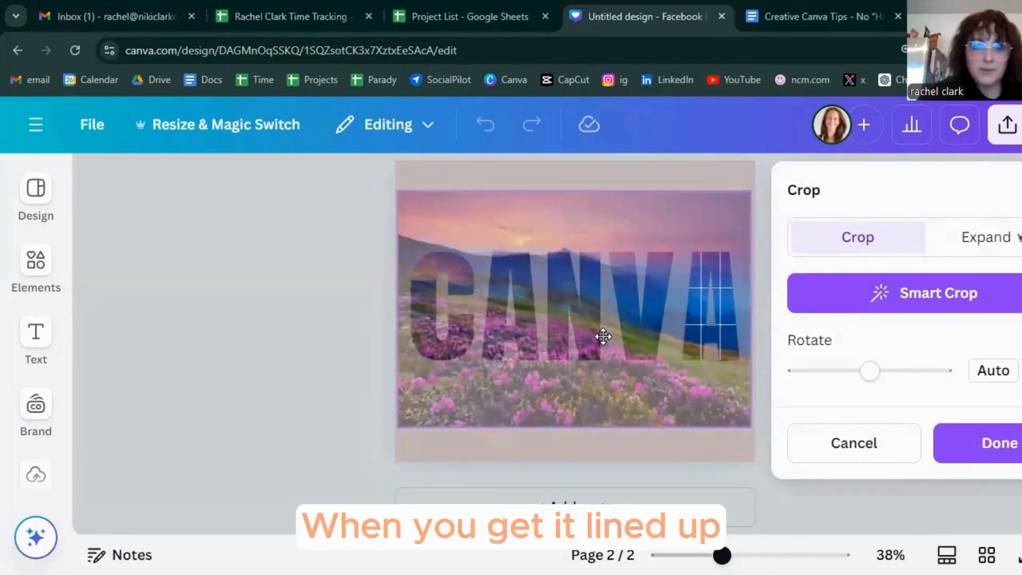
drag(603, 337, 603, 336)
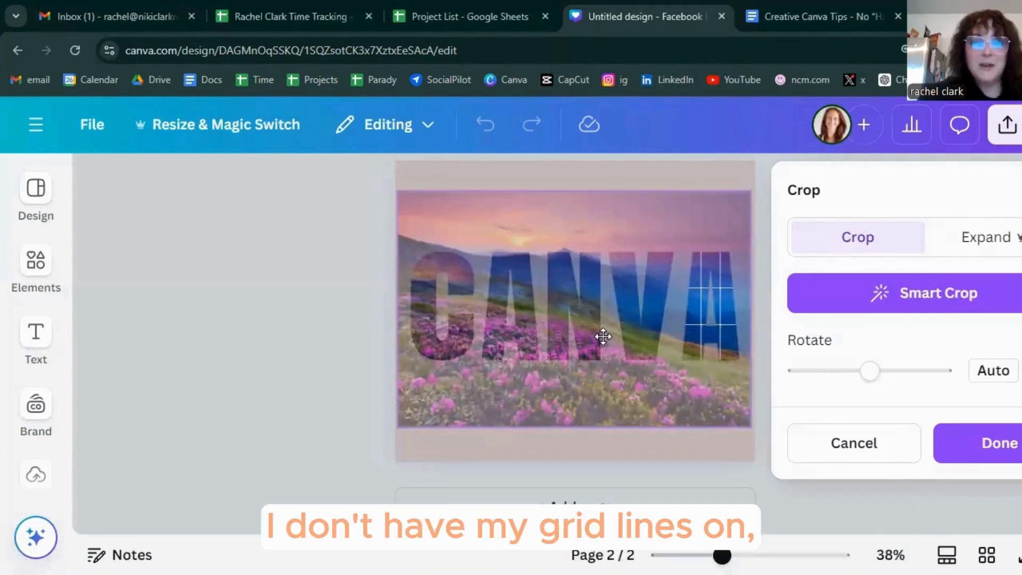
mouse_move(603, 337)
mouse_down()
mouse_move(591, 385)
mouse_move(603, 347)
mouse_up()
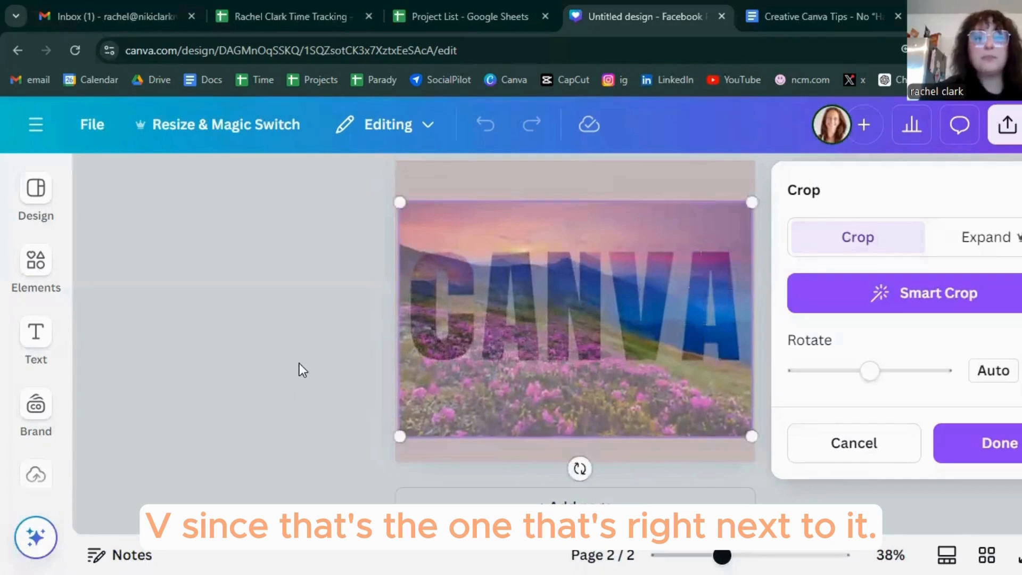
click(299, 363)
click(890, 388)
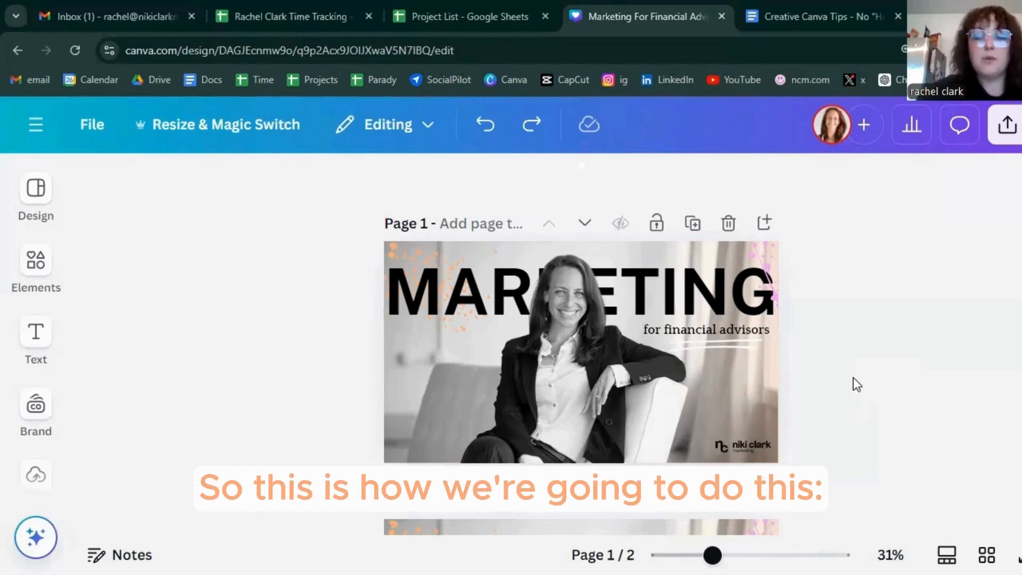
Copy the MARKETING heading from page 1 and paste it onto page 2 in the same spot
scroll(882, 363, down, 3)
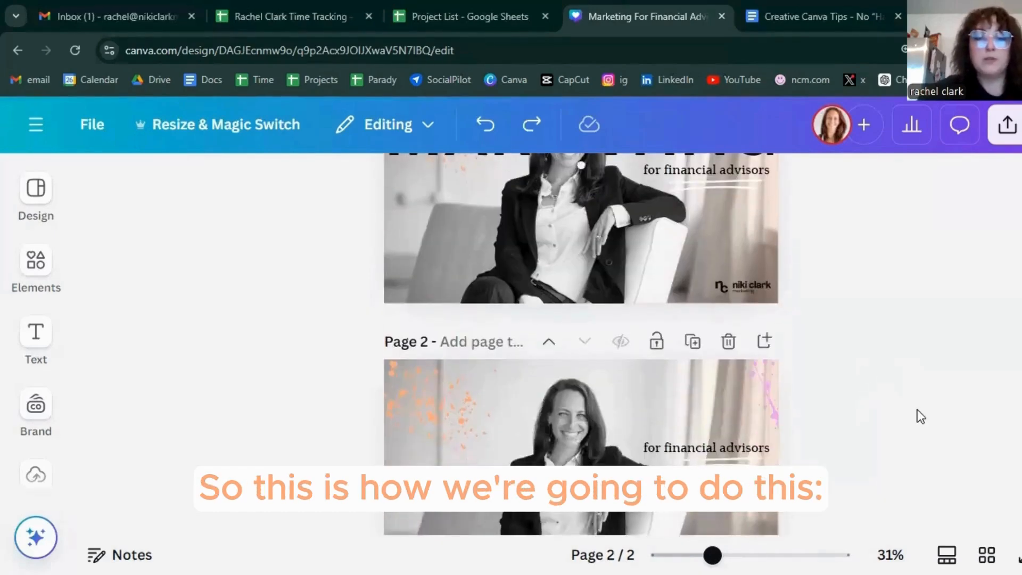
scroll(918, 410, down, 2)
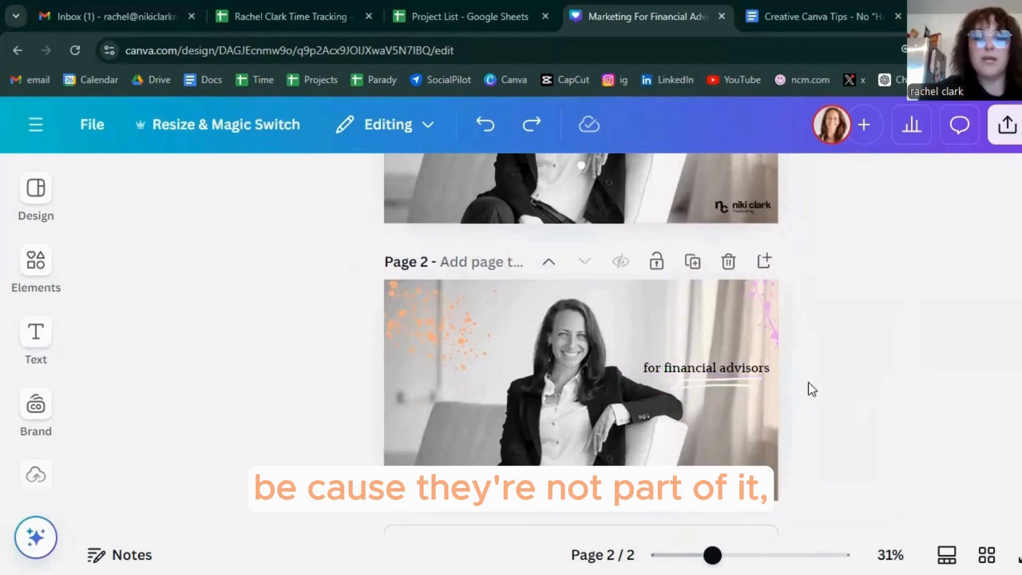
scroll(812, 383, up, 5)
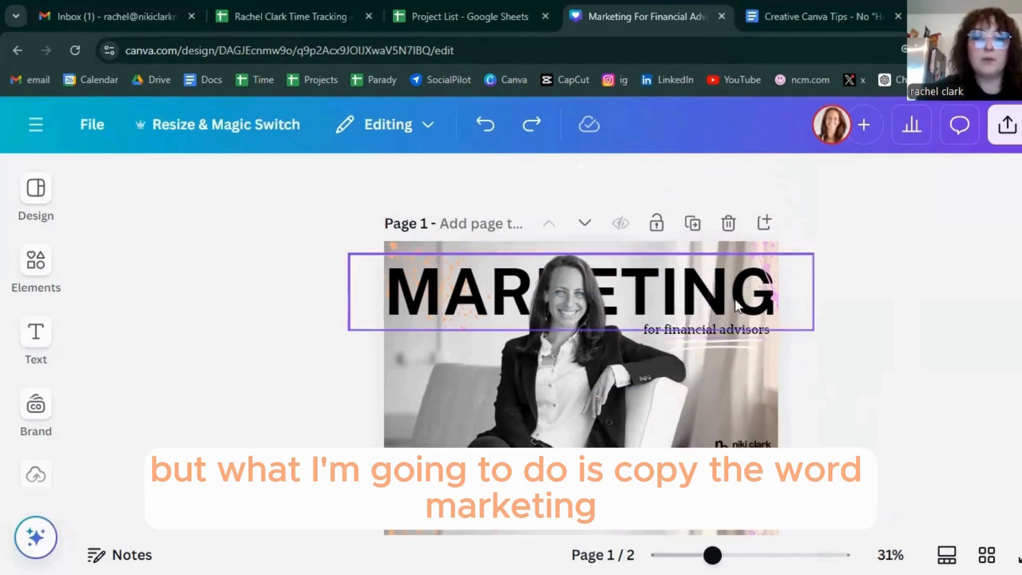
click(736, 299)
scroll(931, 391, down, 3)
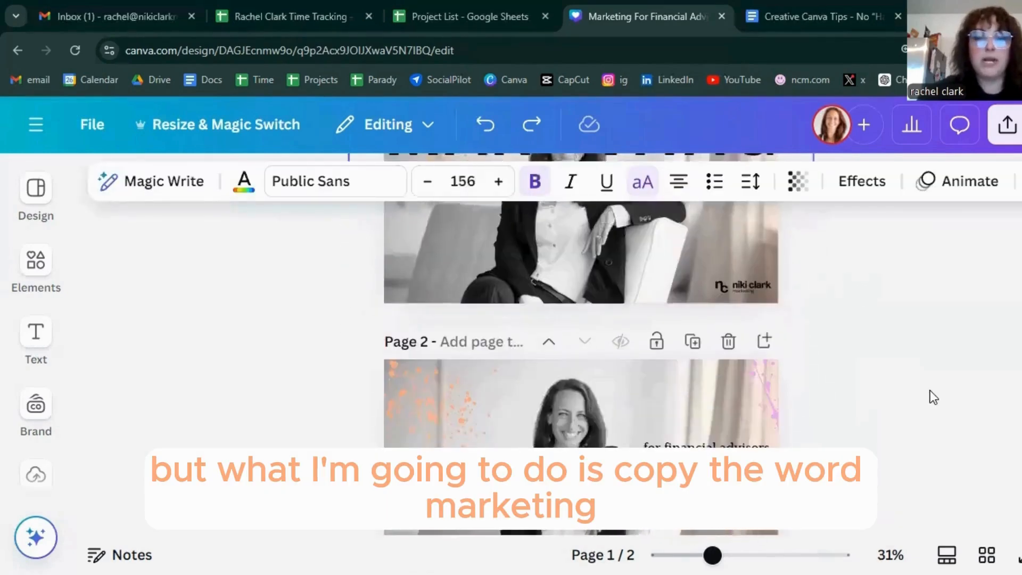
scroll(931, 391, down, 2)
click(646, 302)
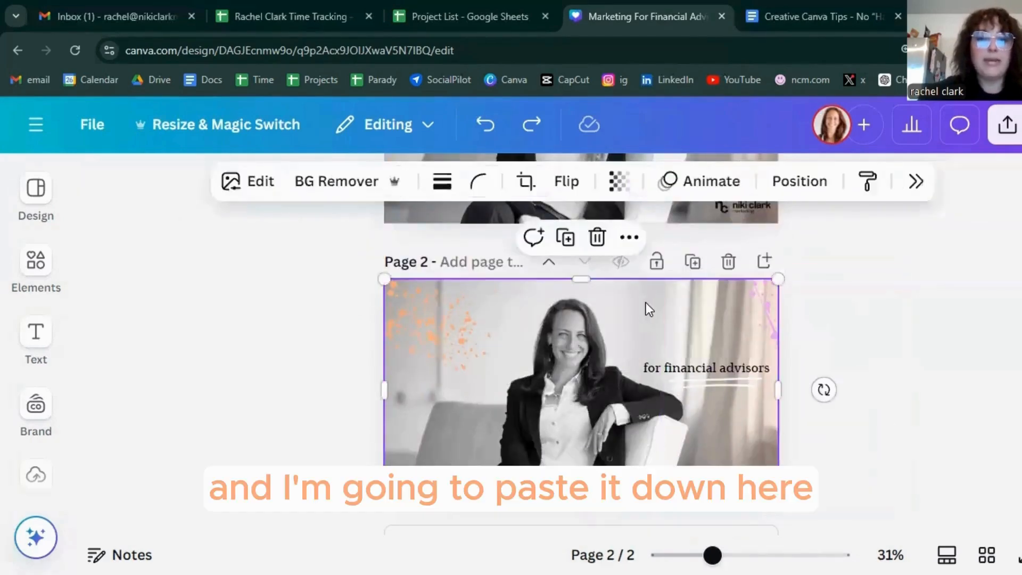
key(ctrl+v)
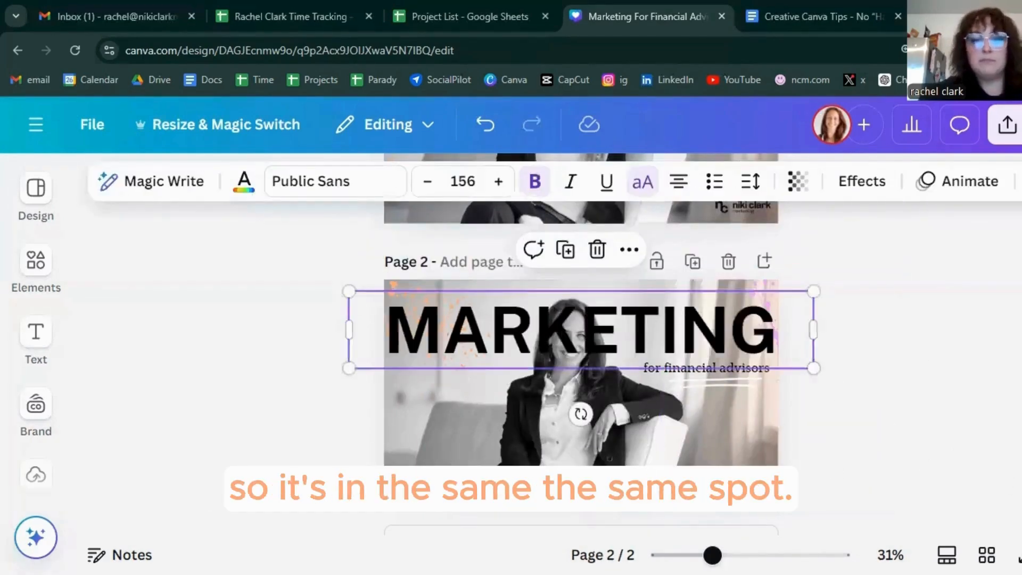
click(938, 403)
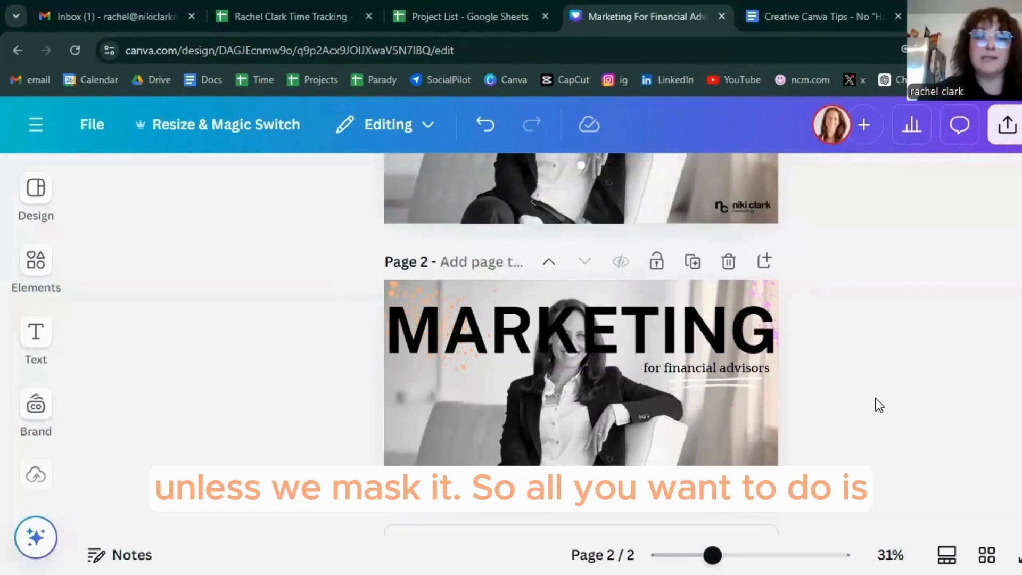
Duplicate page 2's background portrait photo and align the copy exactly over the original
click(542, 434)
click(566, 239)
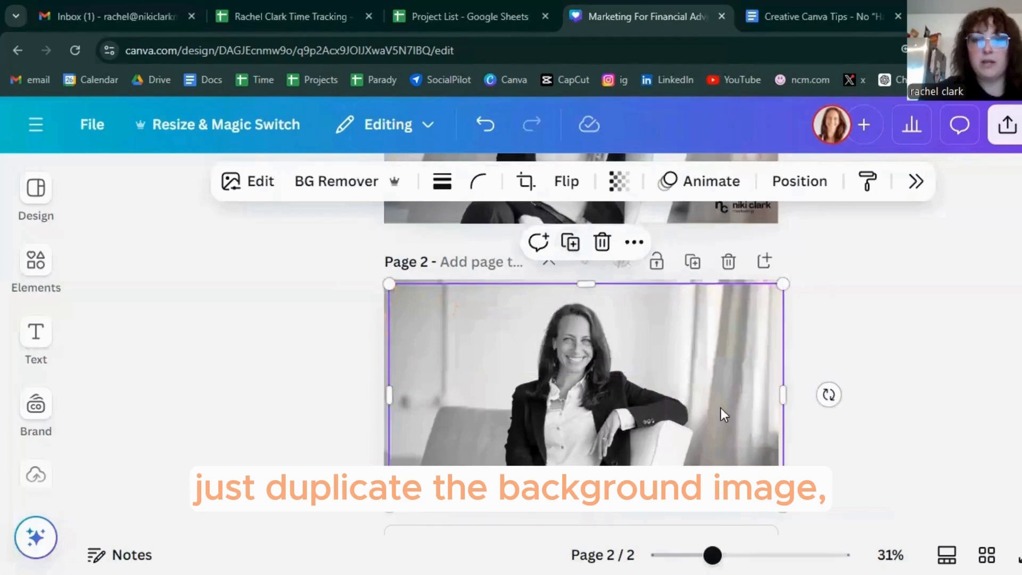
drag(726, 400, 718, 397)
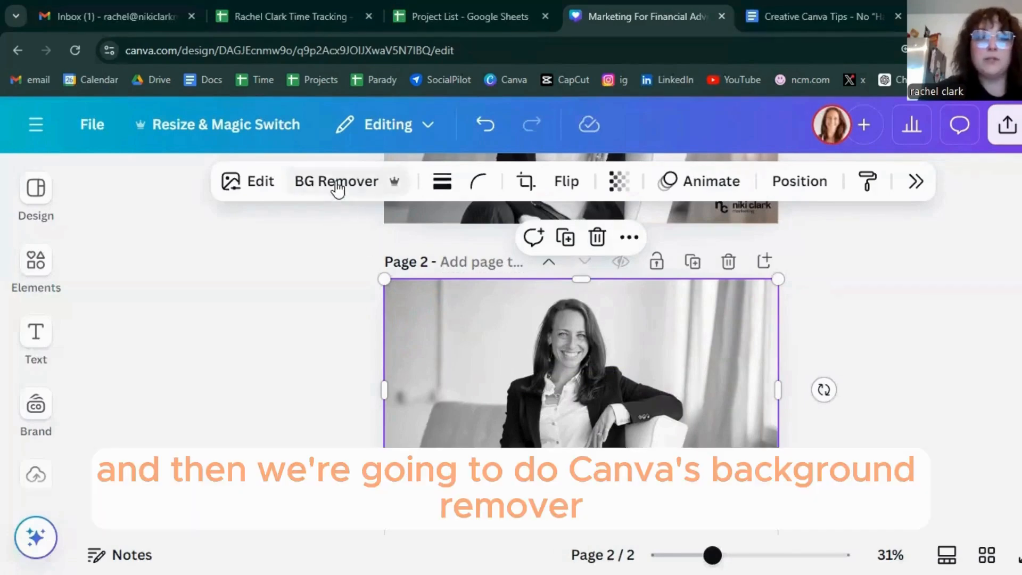
Remove the background from the duplicated portrait and keep the cut-out aligned over the original photo
click(338, 194)
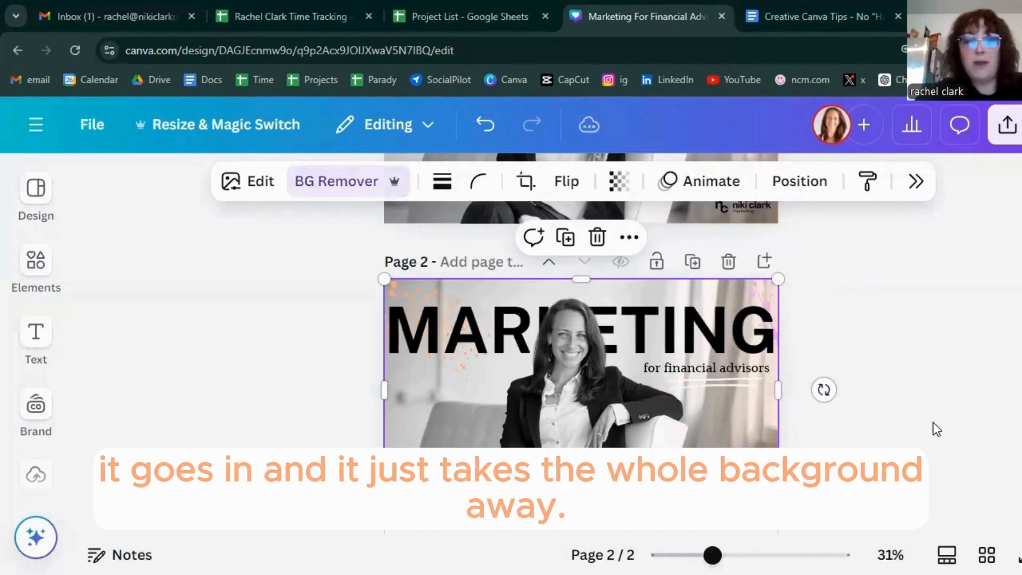
drag(624, 397, 579, 412)
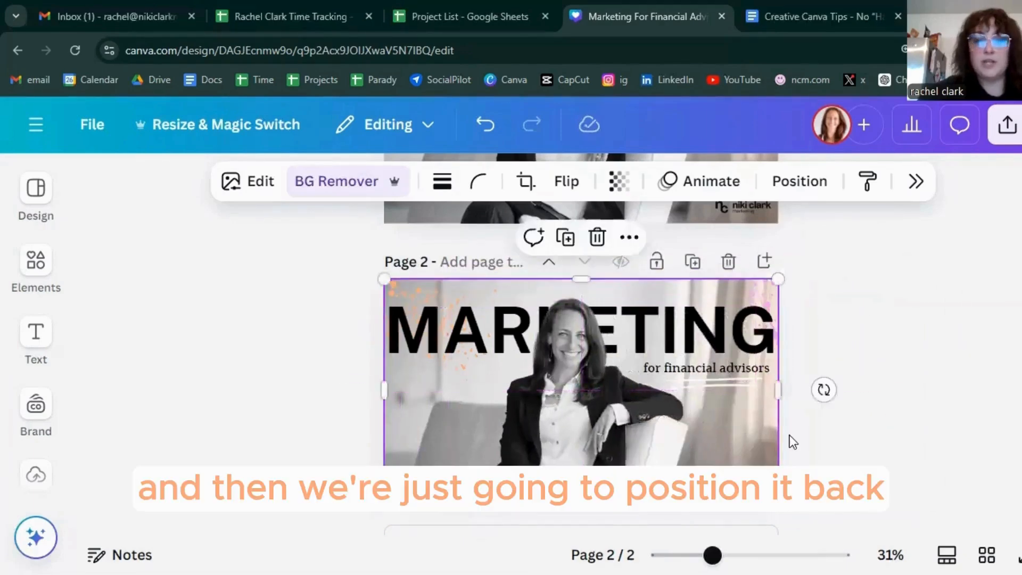
click(1000, 427)
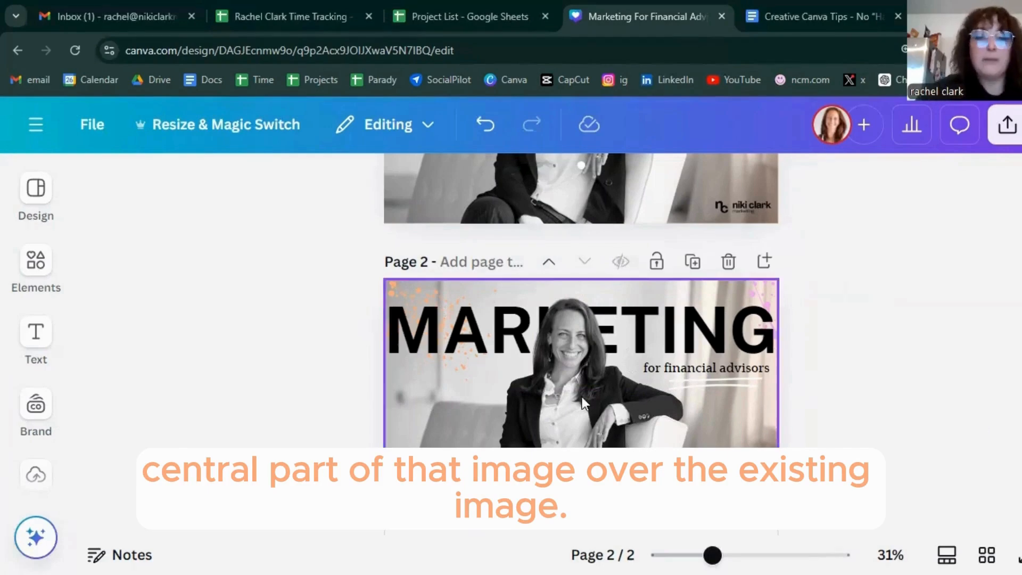
Move the cut-out portrait sideways off the original photo and back over it
click(637, 410)
drag(600, 408, 707, 429)
drag(717, 439, 717, 439)
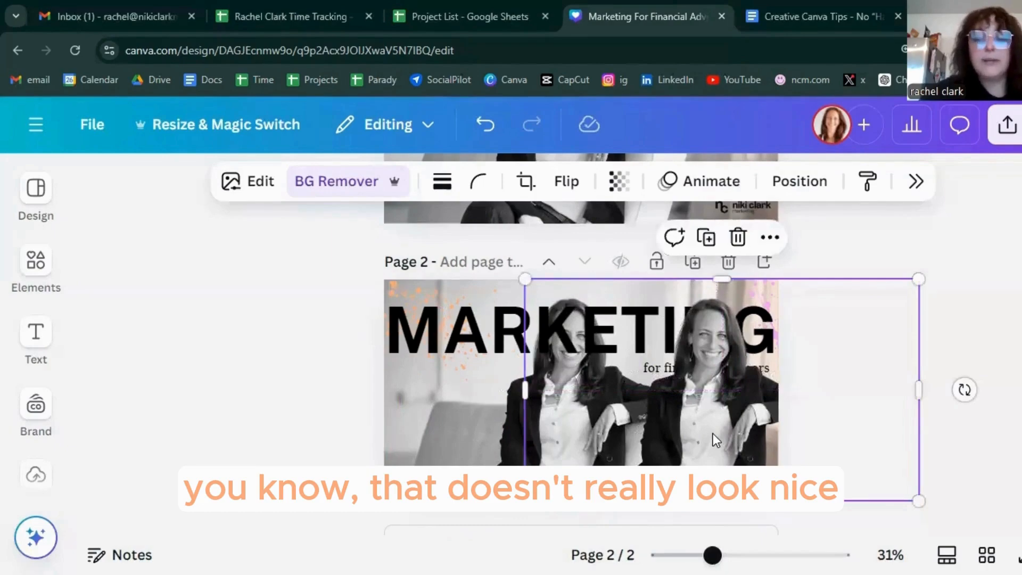
drag(671, 445, 564, 441)
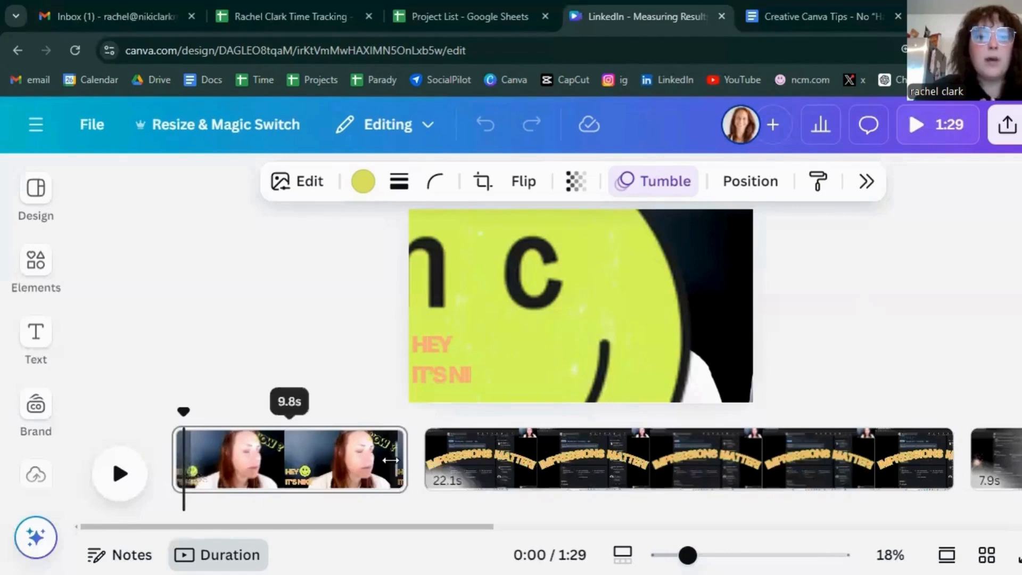
In the LinkedIn video design, play the first page from the start and pause at 0:08
click(119, 474)
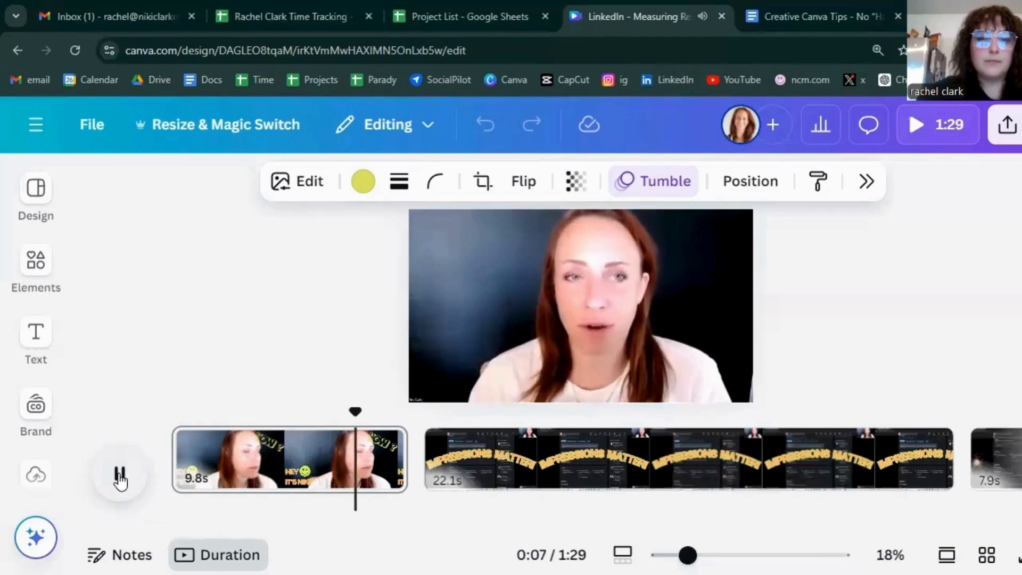
click(120, 476)
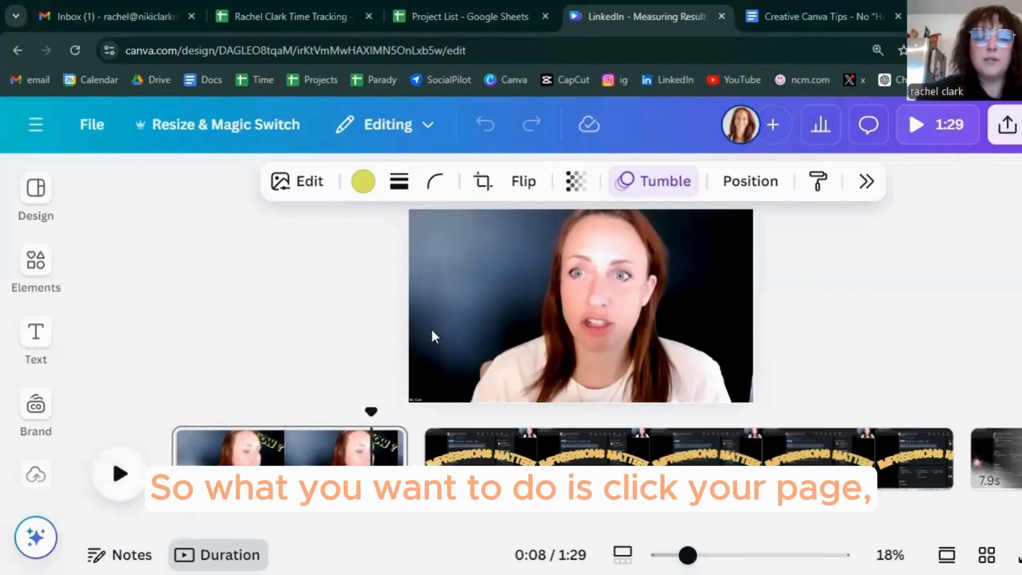
Add a text box reading "example" to the first video page and place it in the frame's upper-left area
click(471, 286)
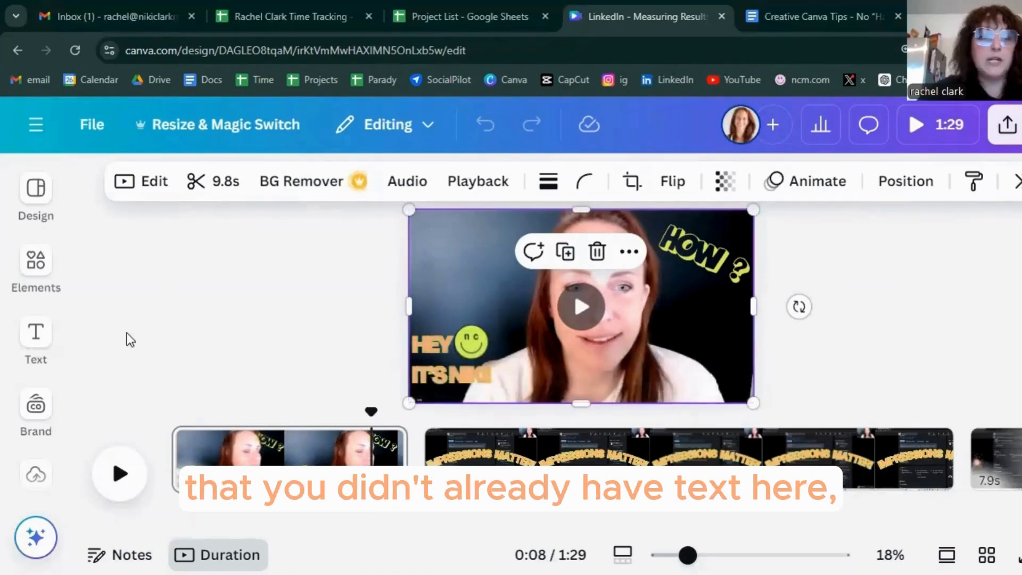
click(34, 341)
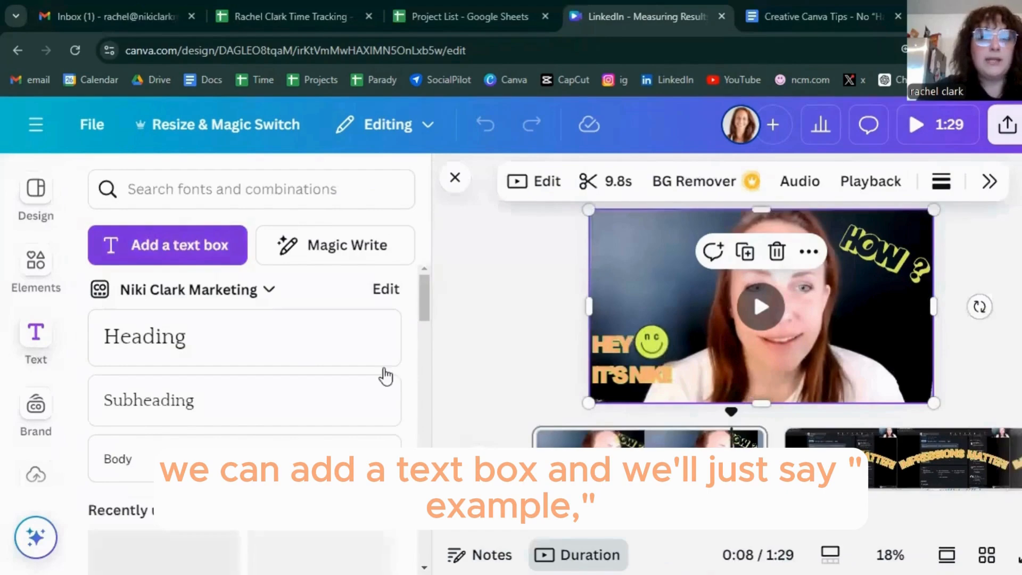
click(154, 260)
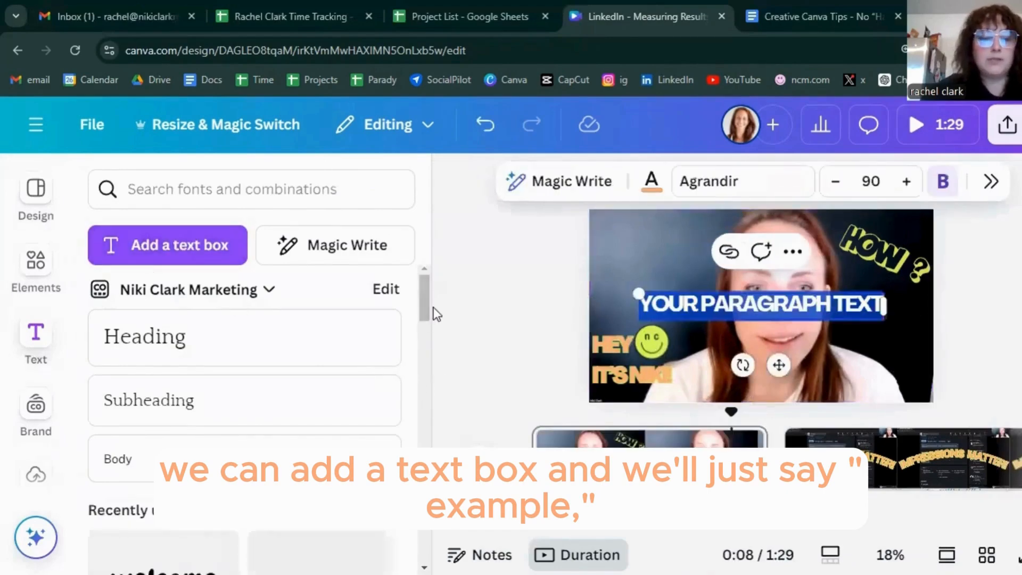
text(example)
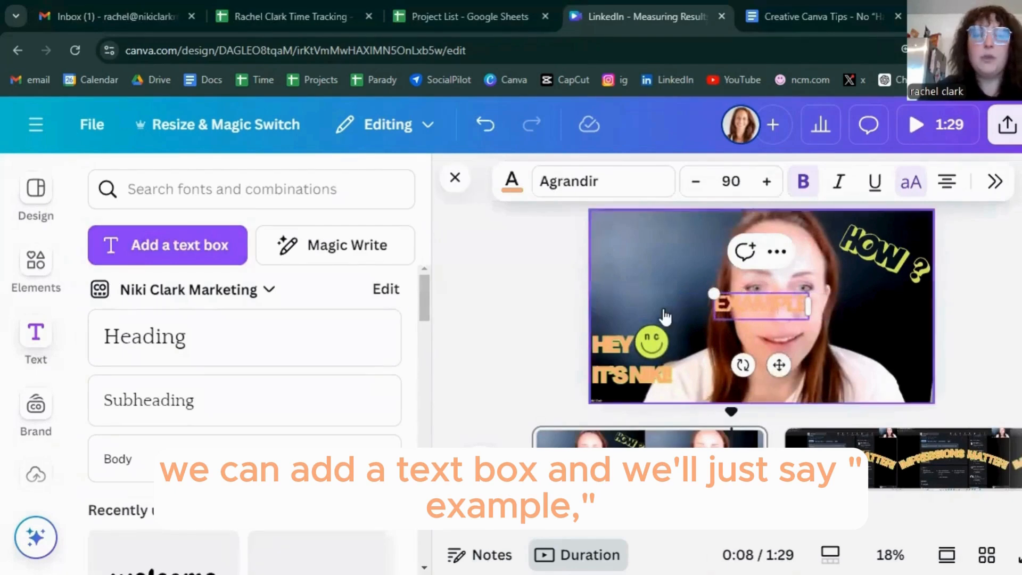
click(459, 186)
click(836, 336)
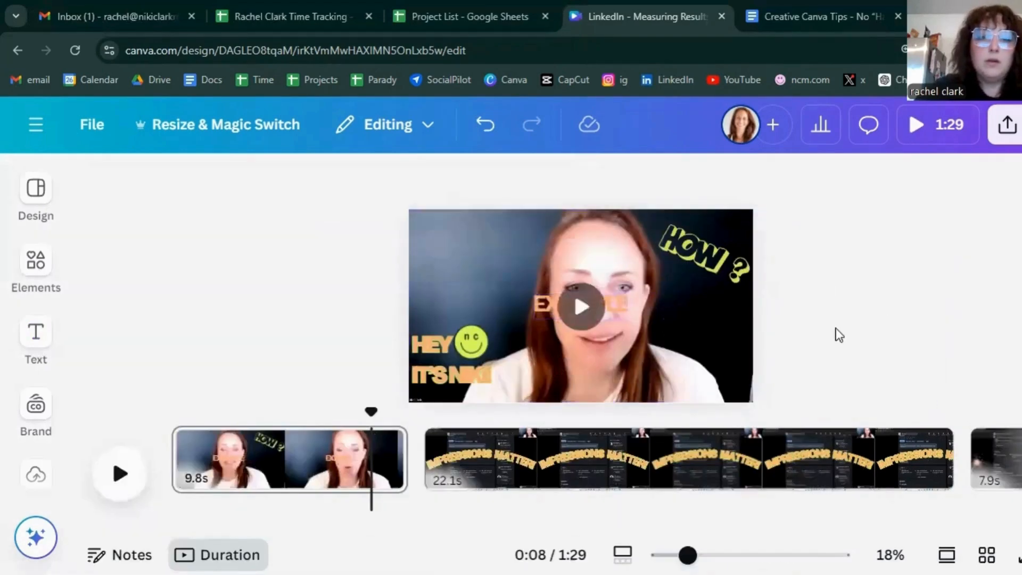
drag(551, 301, 481, 250)
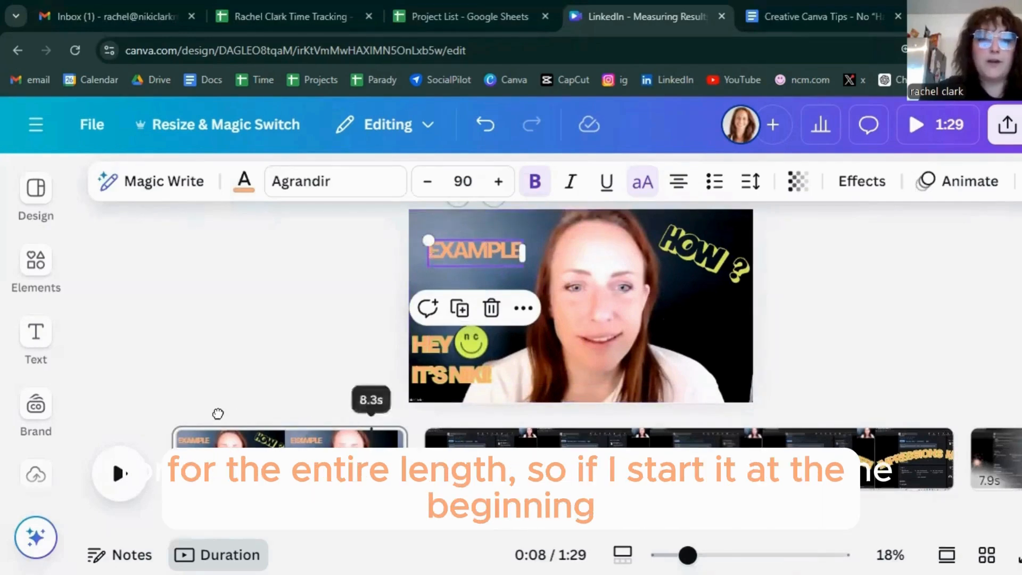
Play the first page from the beginning and scrub to 0:08 to check how long the EXAMPLE text stays on screen
drag(218, 414, 155, 414)
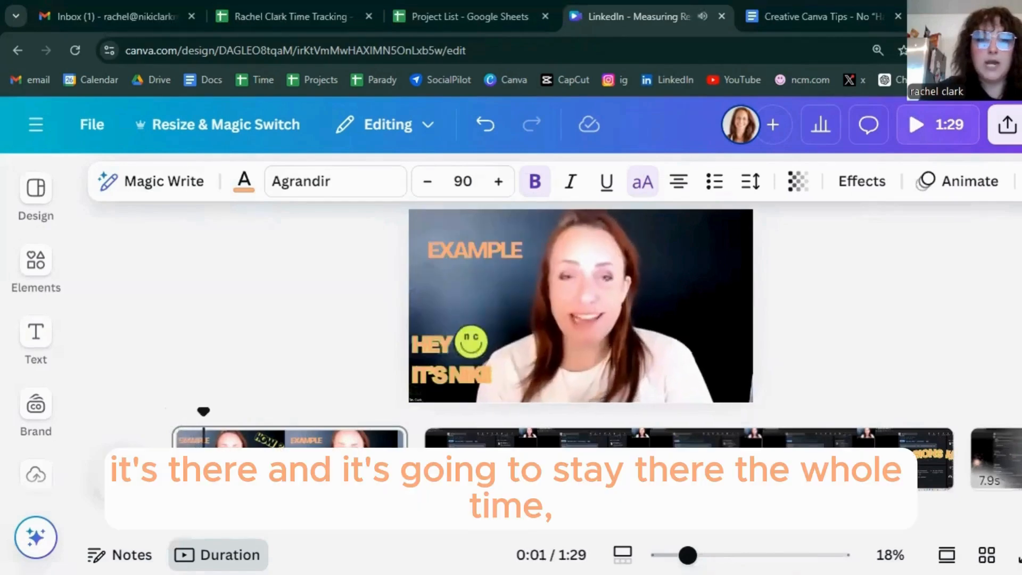
drag(202, 408, 382, 411)
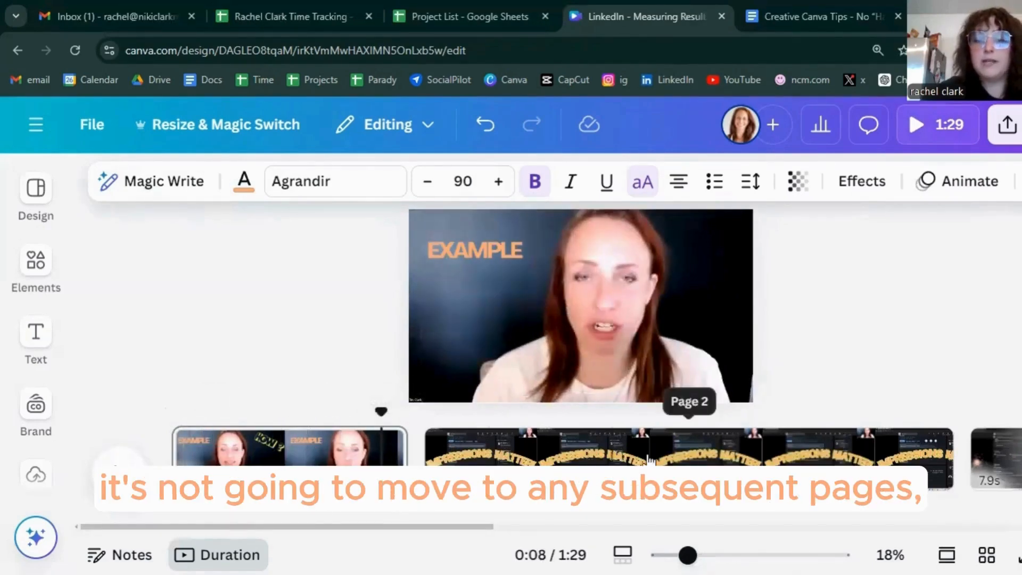
click(491, 304)
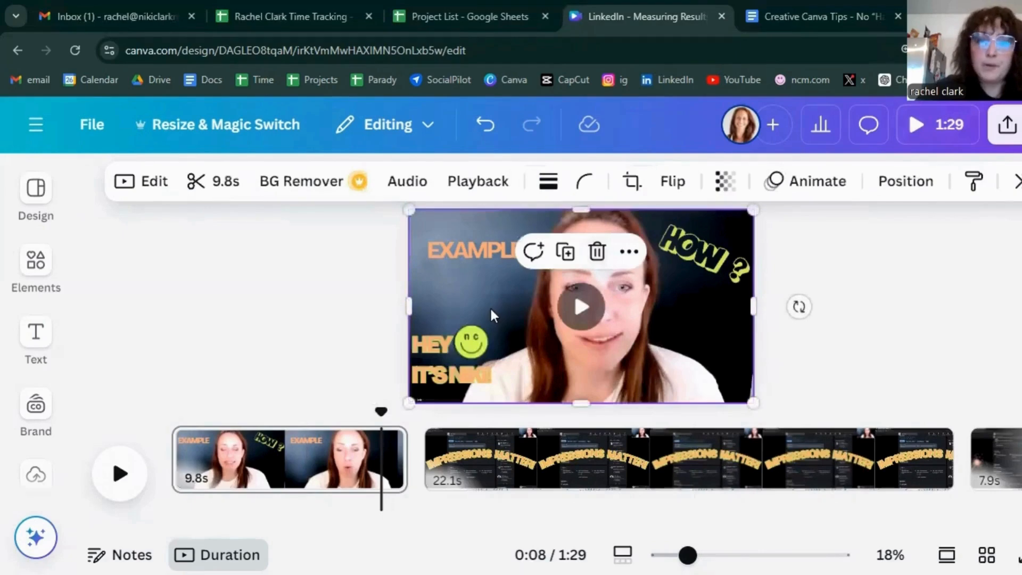
Show the element timing for the EXAMPLE text on the first video page
click(464, 256)
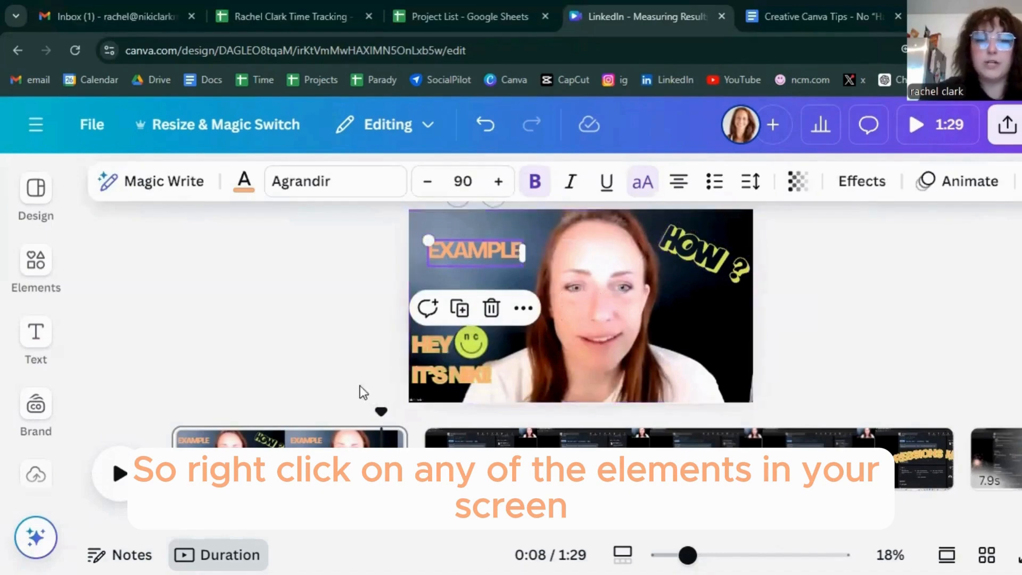
right_click(461, 255)
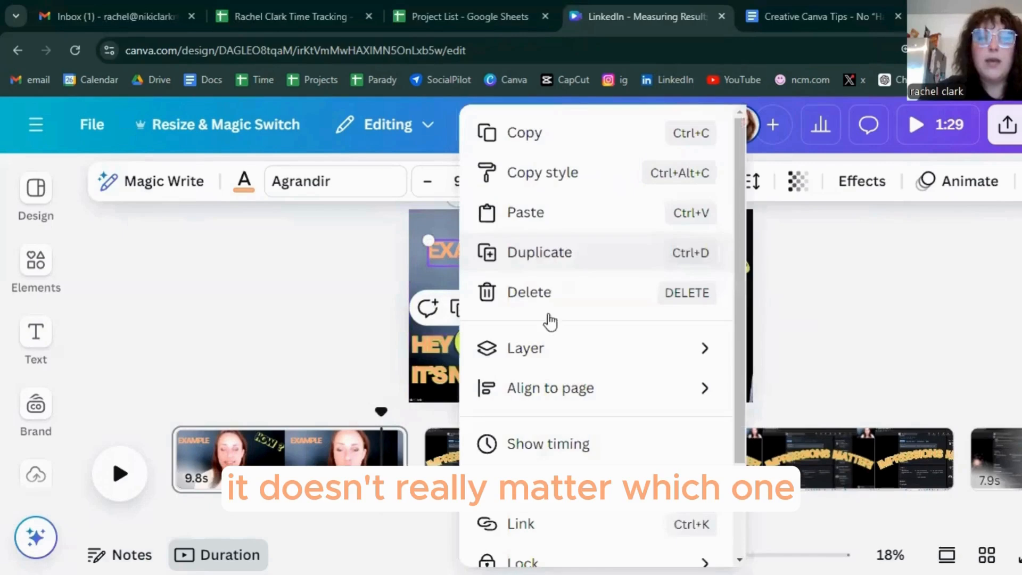
click(575, 447)
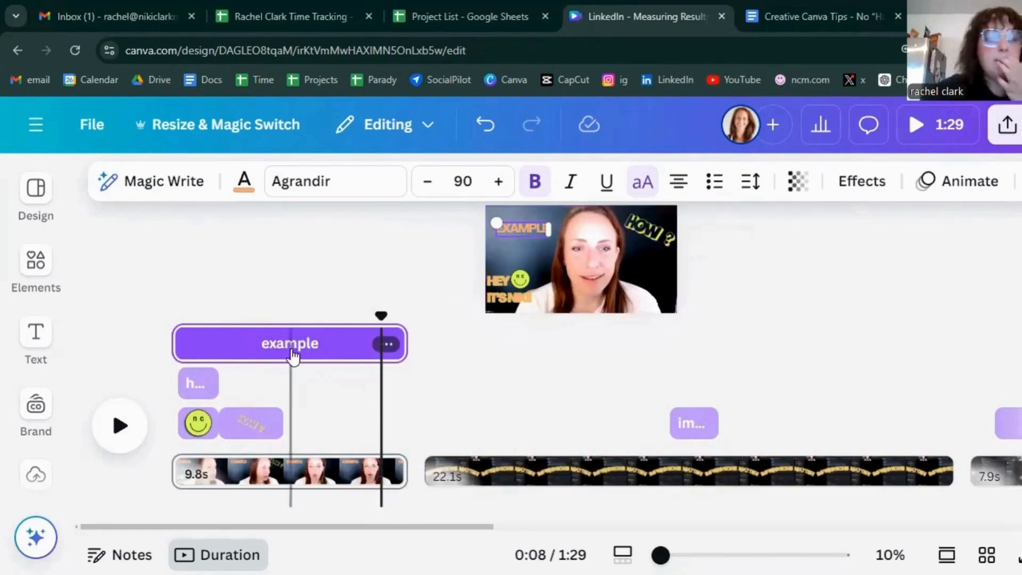
Shorten the EXAMPLE text's timing so it shows only during the final portion of the first video page
click(198, 391)
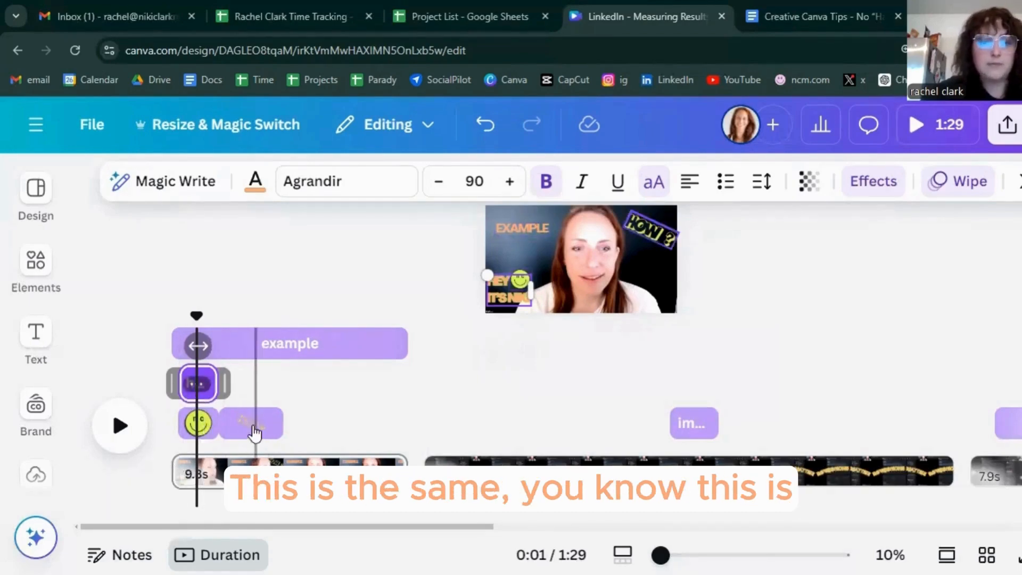
click(310, 356)
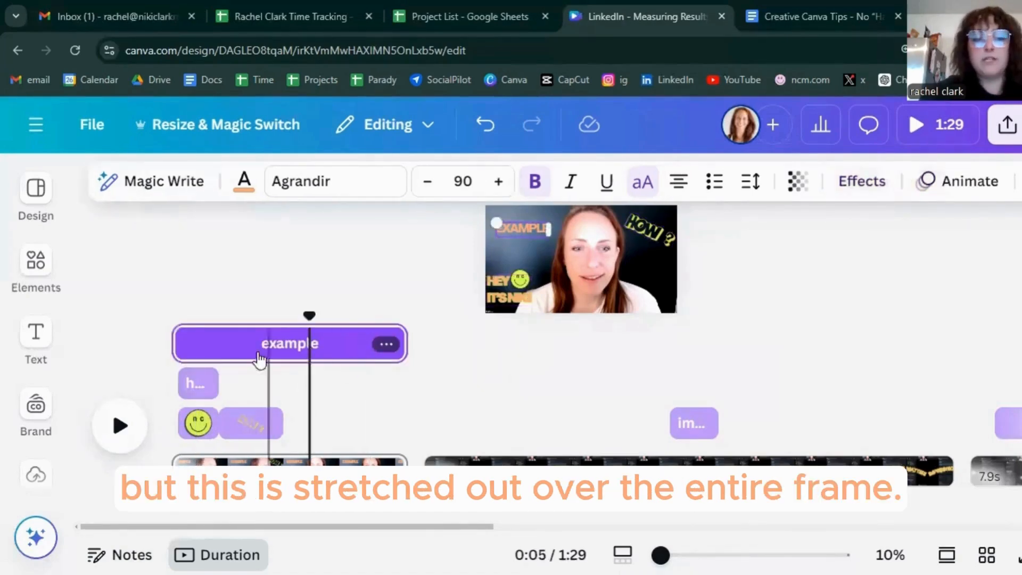
drag(182, 344, 366, 348)
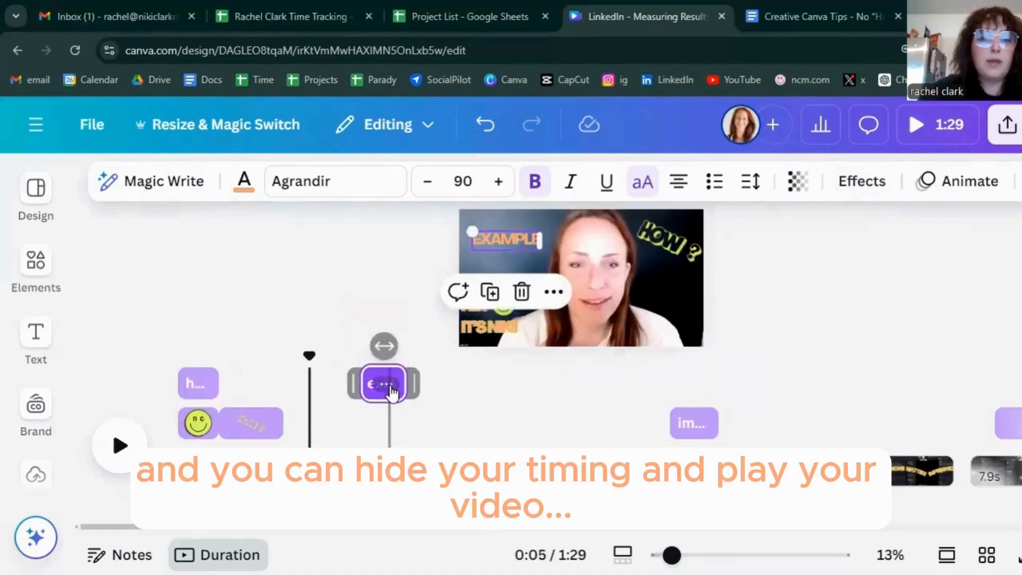
Hide the element timing and play the video from 0:05 into the second page, pausing at 0:11, to check the EXAMPLE text's appearance
right_click(393, 393)
scroll(449, 322, down, 3)
click(456, 286)
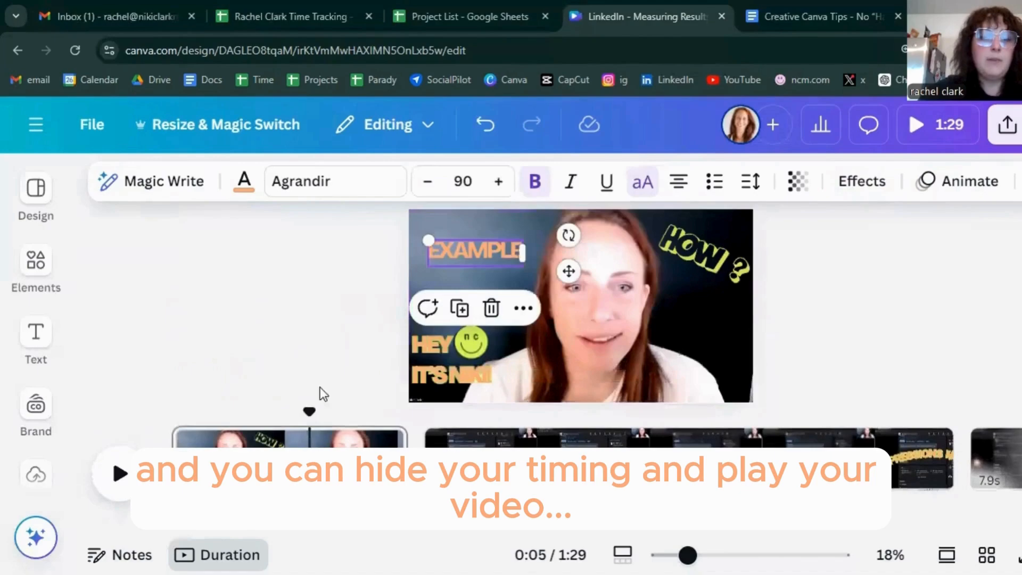
click(111, 484)
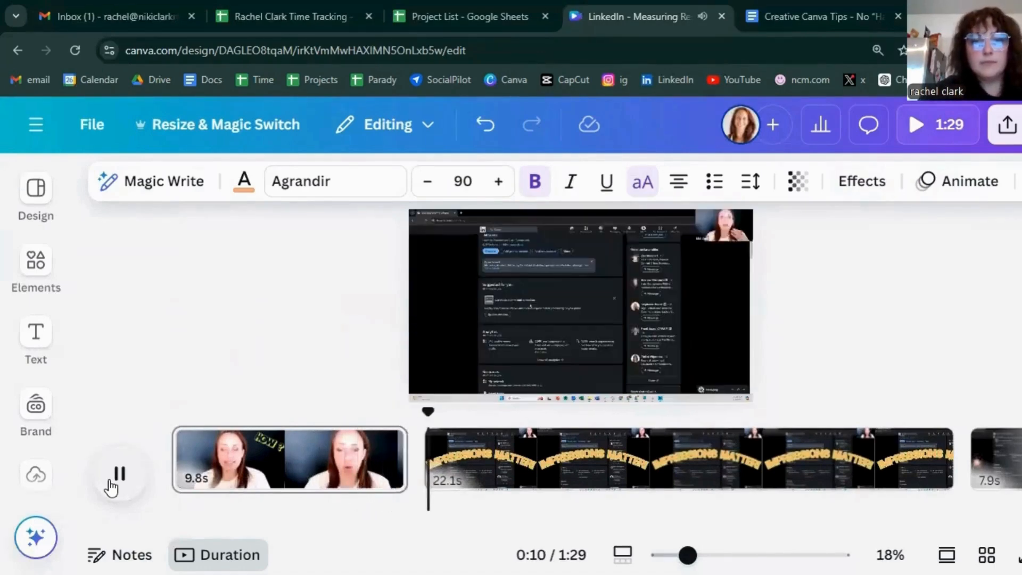
click(122, 478)
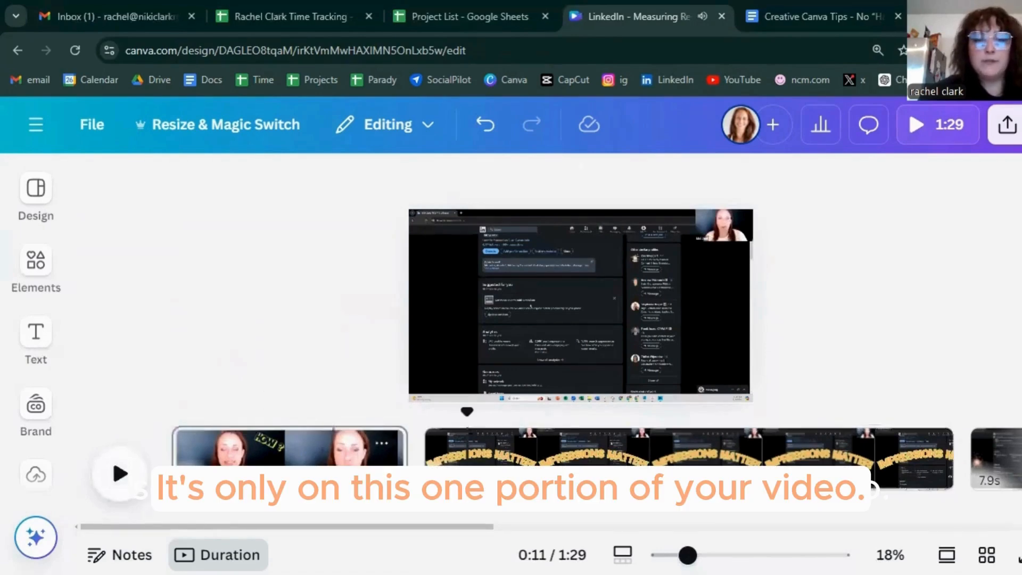
Return to the first video page and show the element timing for the EXAMPLE text again
click(333, 458)
click(474, 261)
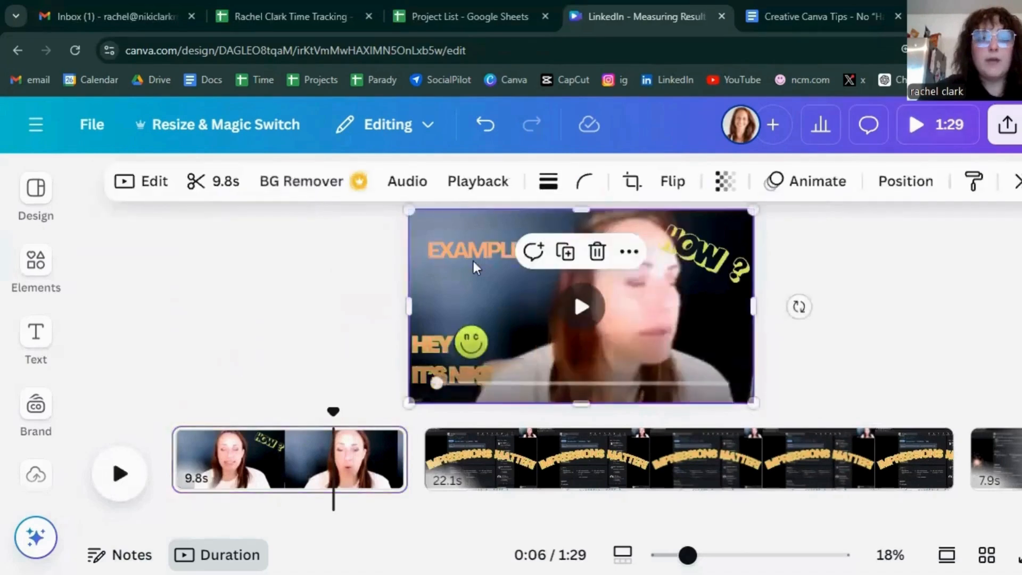
click(468, 257)
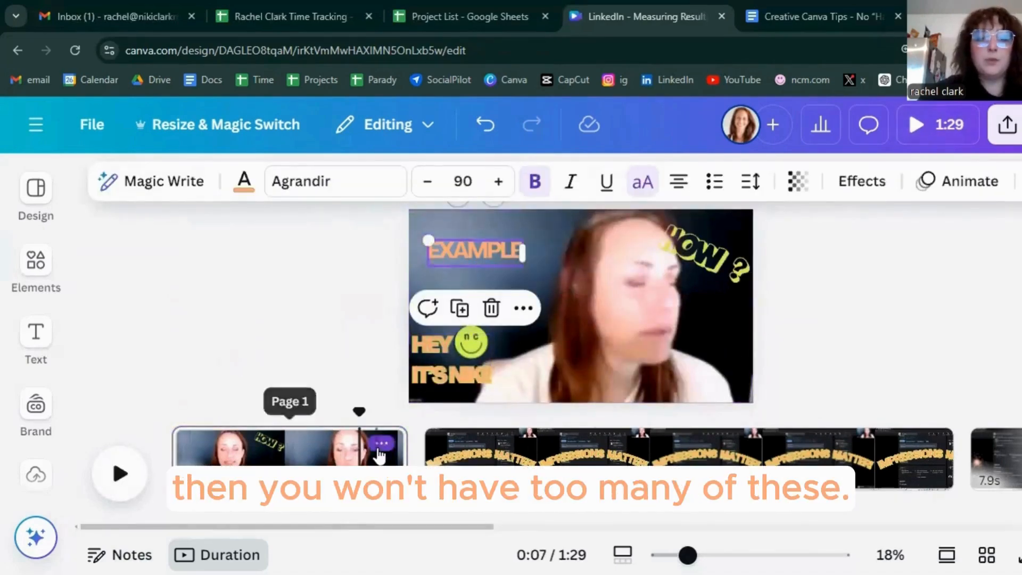
click(380, 447)
scroll(392, 393, down, 3)
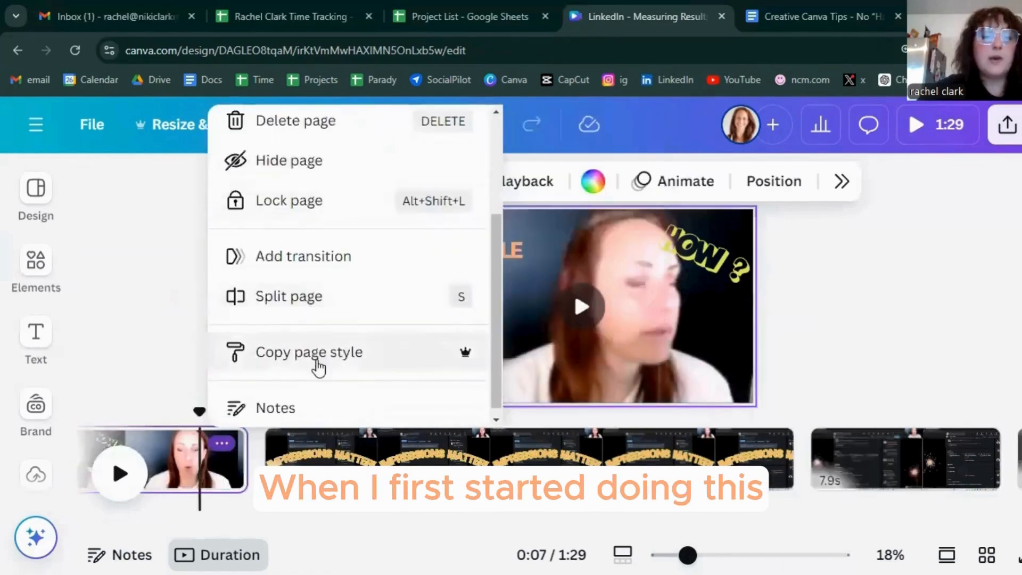
scroll(301, 323, up, 3)
click(223, 320)
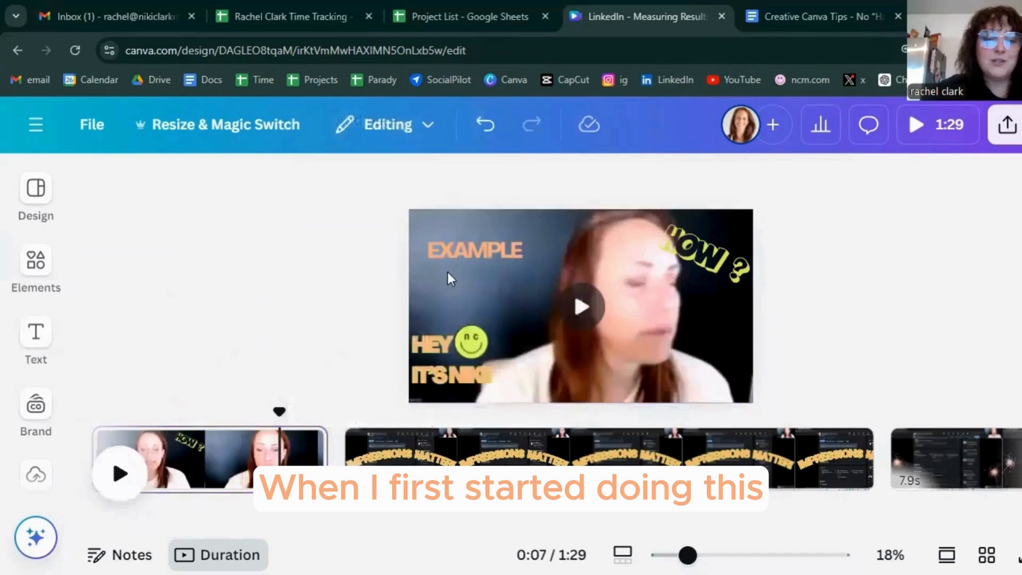
right_click(471, 250)
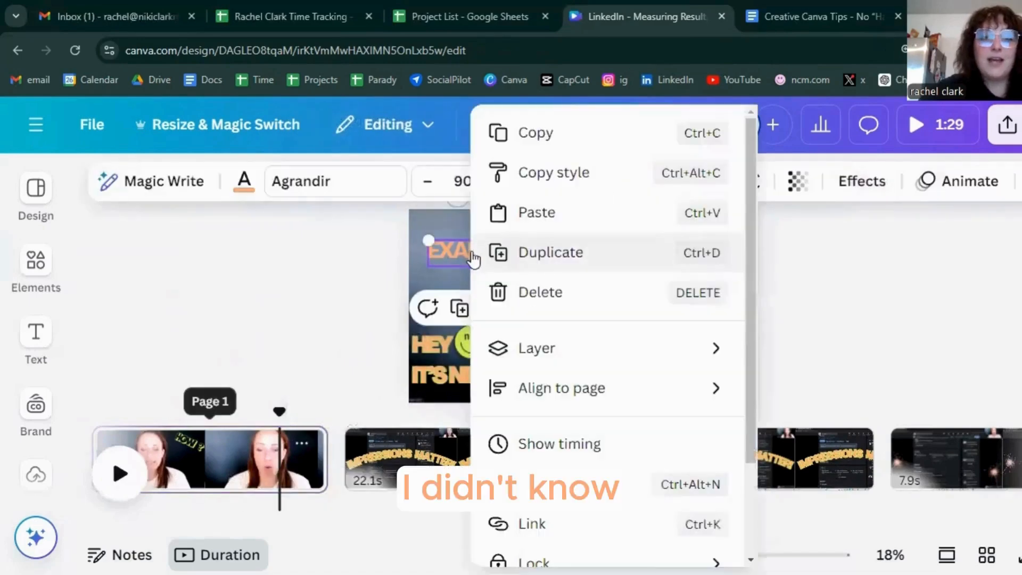
click(552, 443)
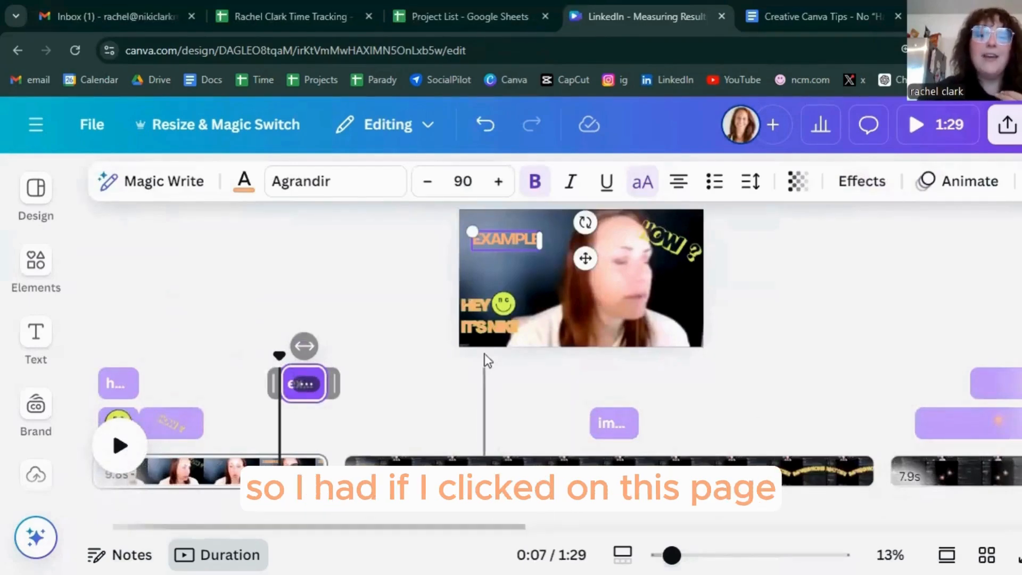
Hide the element timing from the first page's background clip and play the page from the start to about 0:02
click(650, 293)
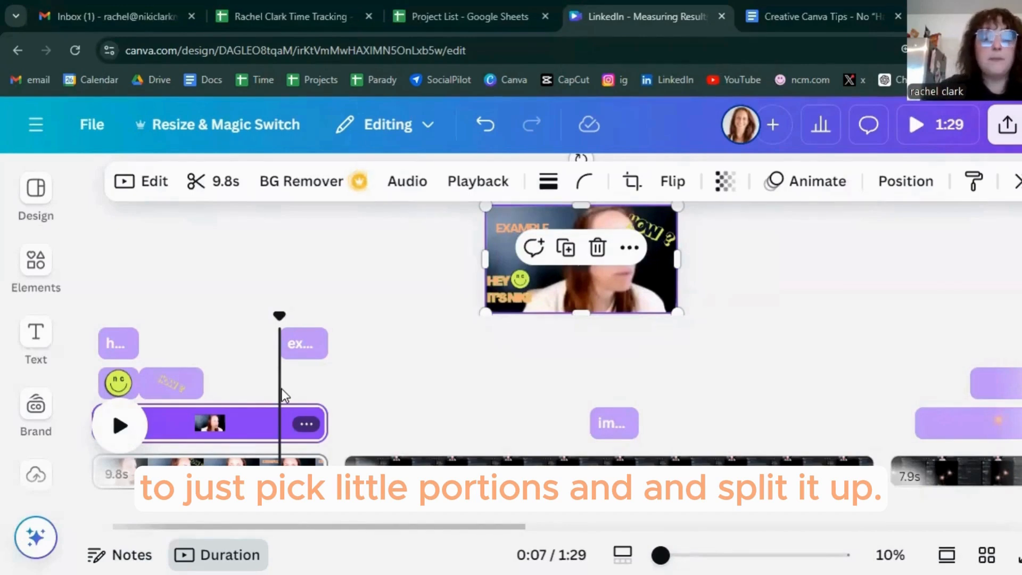
click(302, 429)
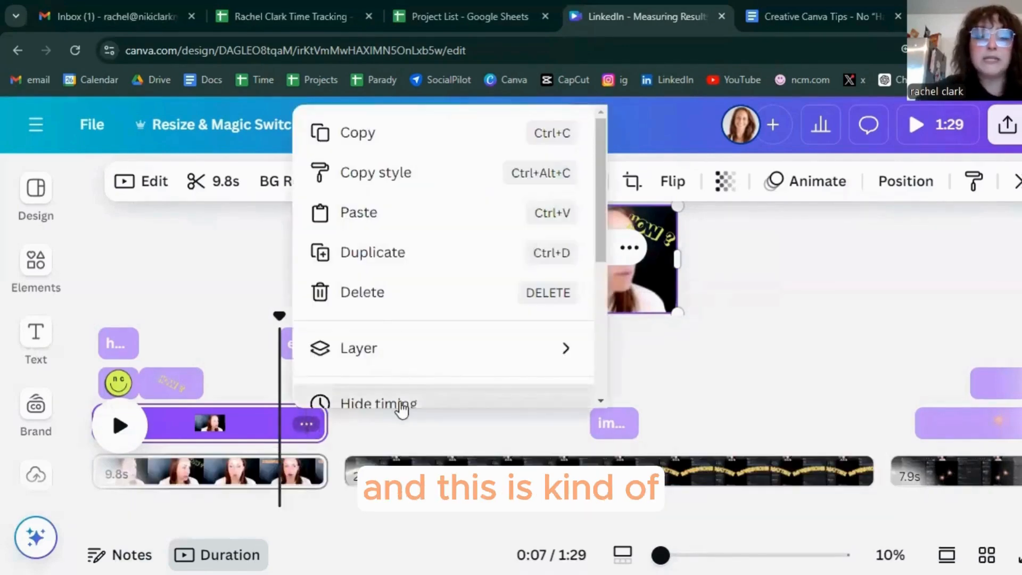
click(402, 409)
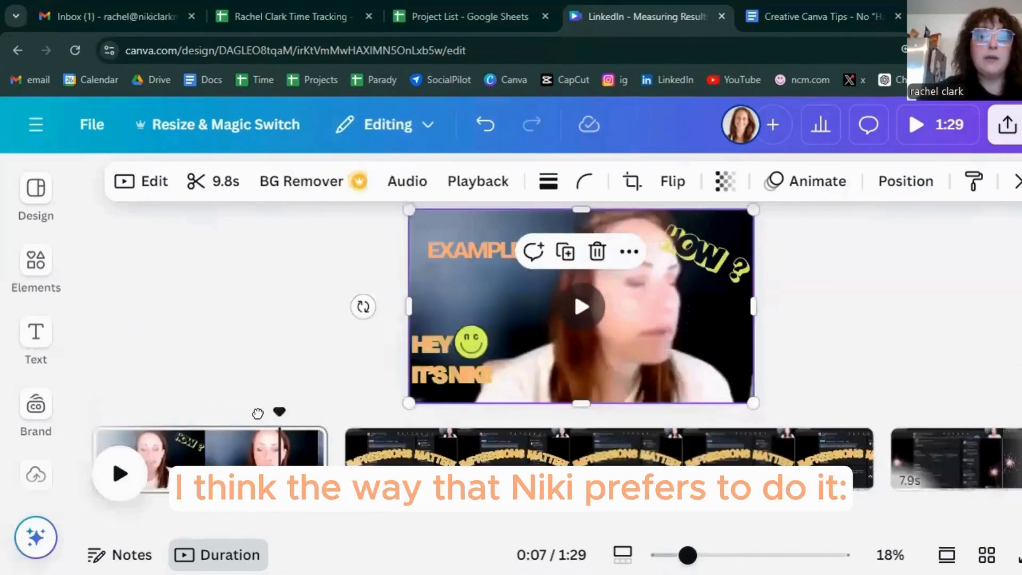
drag(258, 414, 114, 402)
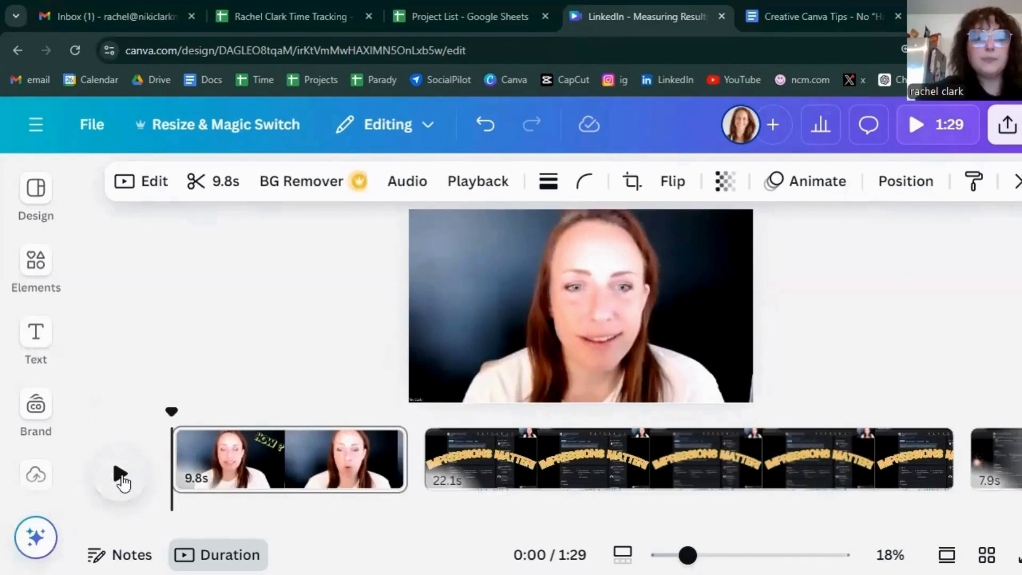
click(120, 474)
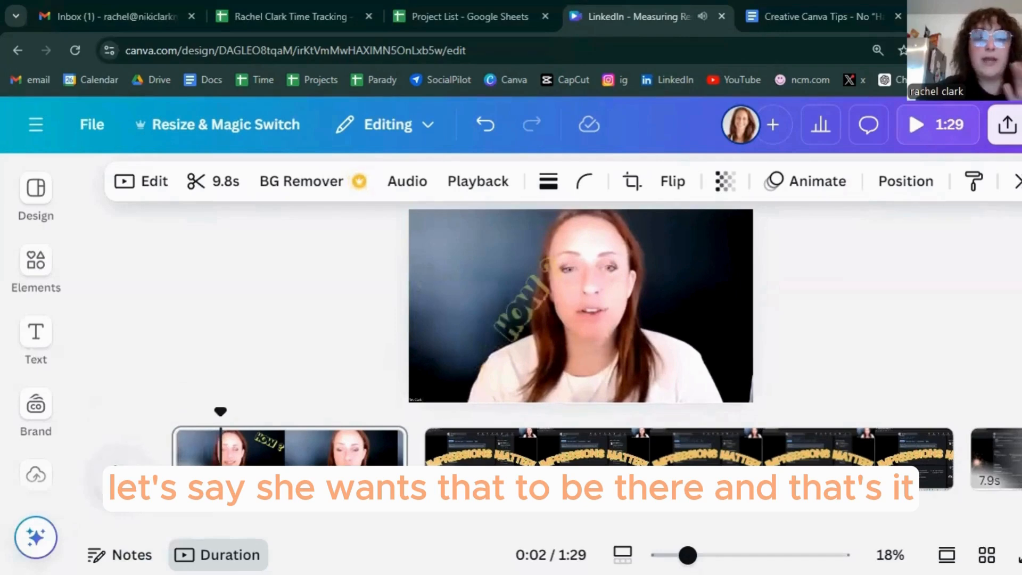
Split the first video page at about 1.9 seconds, where the greeting text ends
right_click(222, 415)
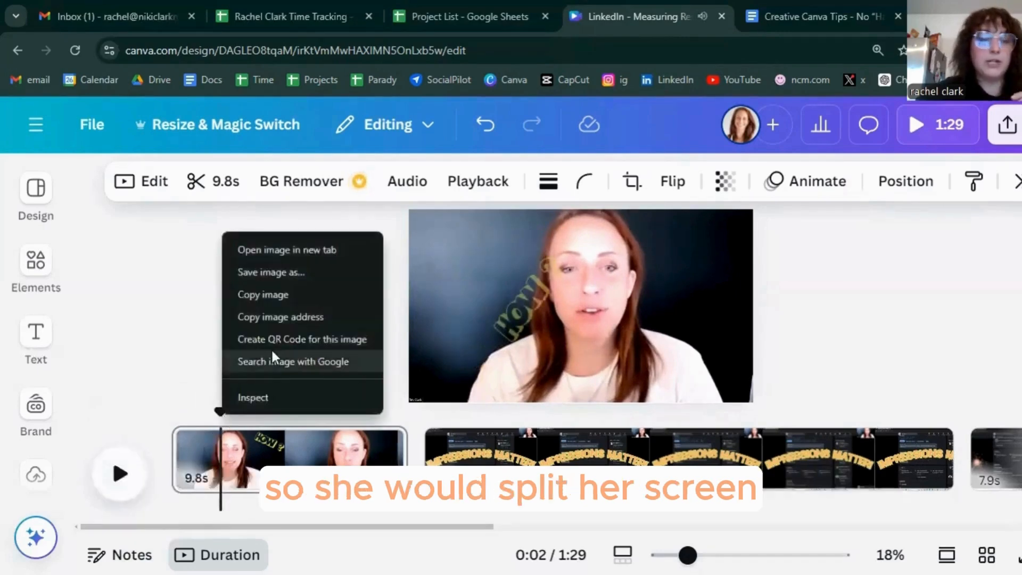
click(221, 442)
click(223, 446)
right_click(222, 446)
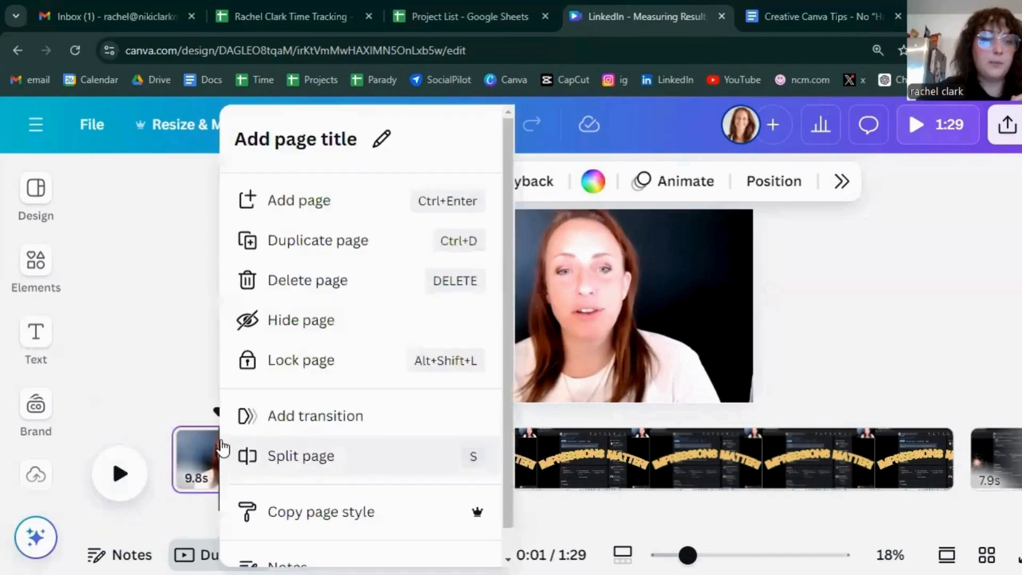
click(328, 458)
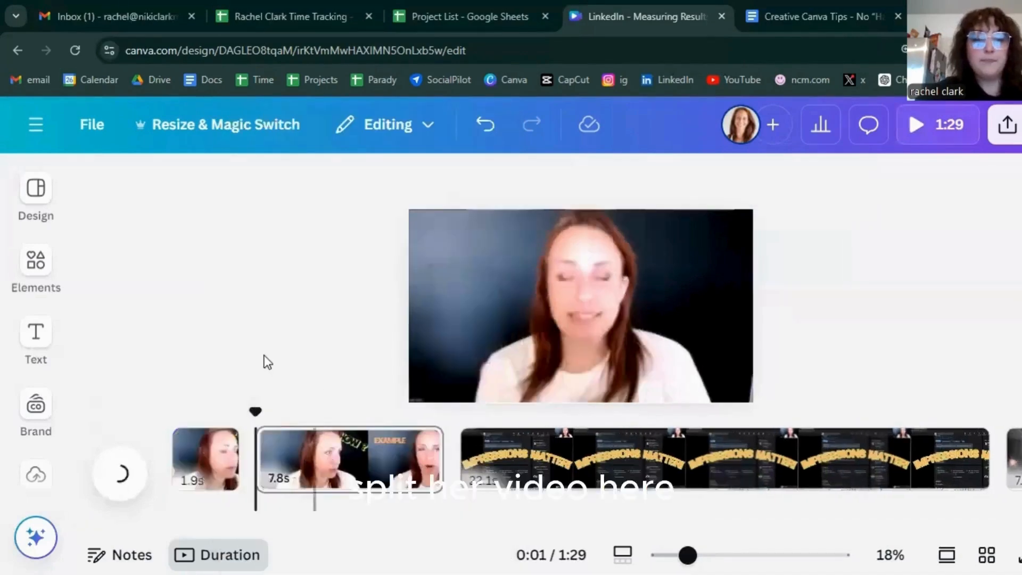
Show the element timing for the greeting text on the short first page created by the split
click(199, 461)
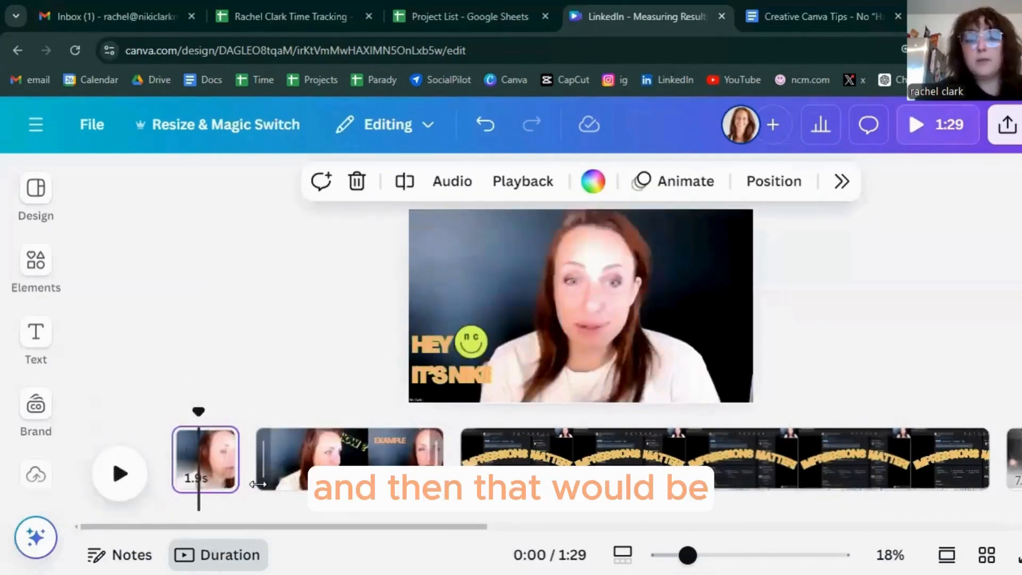
click(438, 360)
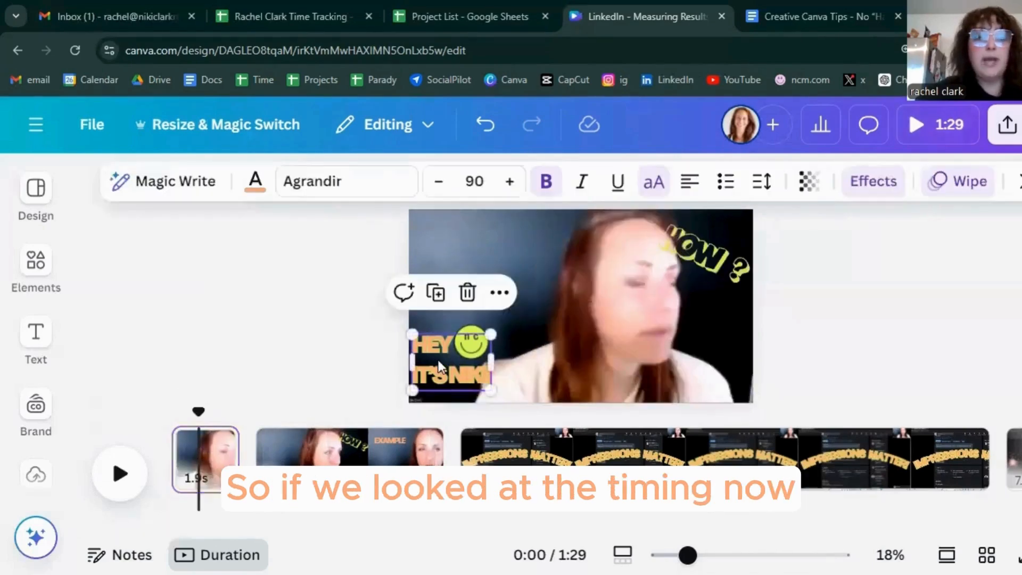
click(500, 296)
scroll(628, 531, down, 2)
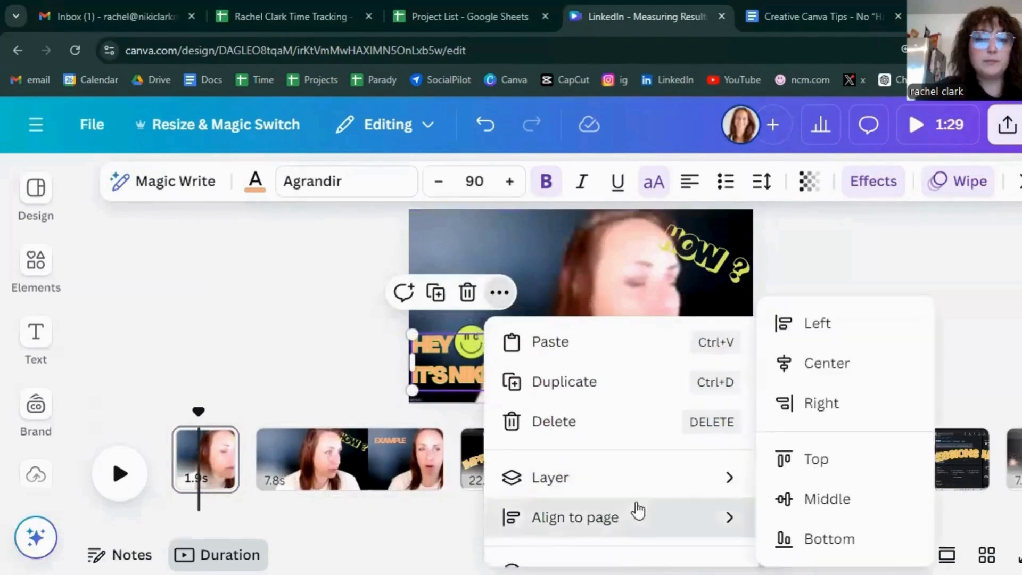
scroll(645, 543, down, 1)
click(644, 541)
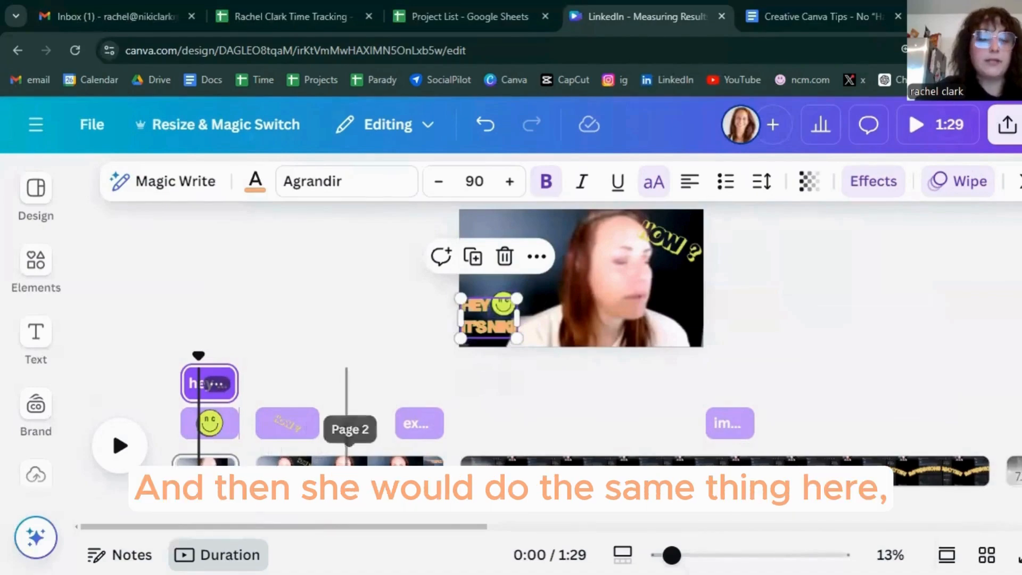
Place the playhead on the second page at 0:04, where the HOW? graphic's timing ends, as the next split point
click(346, 462)
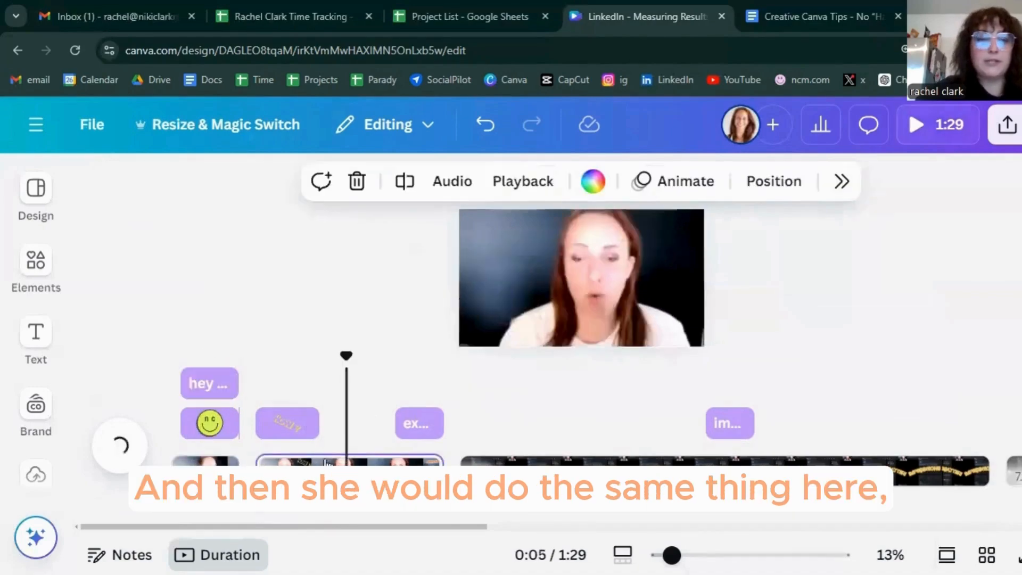
click(283, 434)
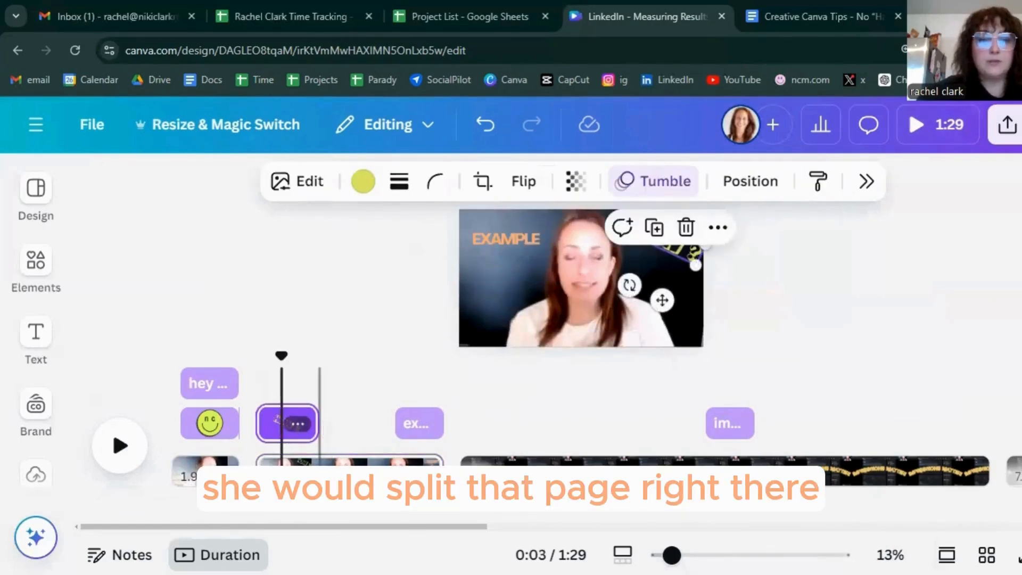
click(319, 462)
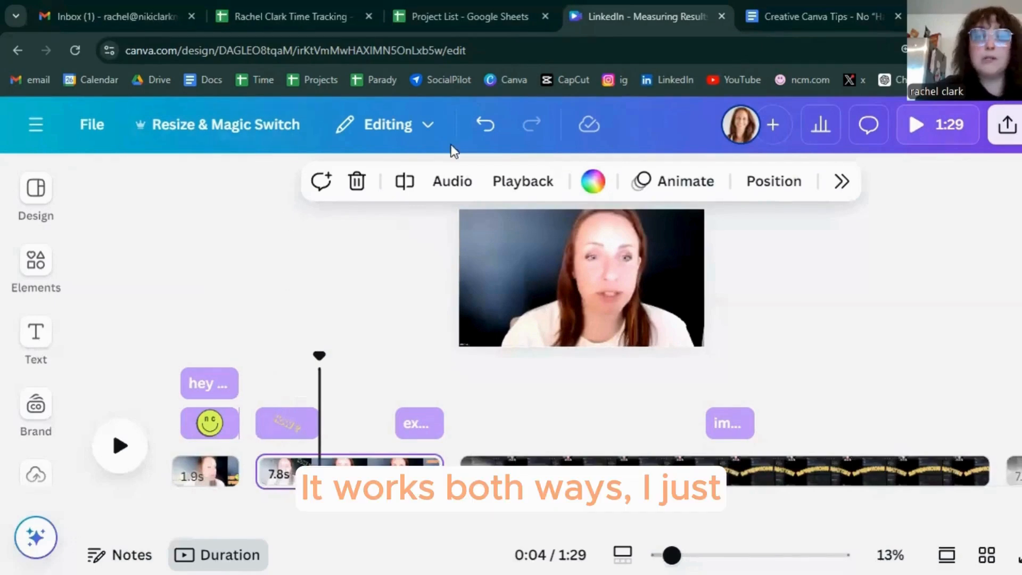
Undo the split of the first page and hide the element timing from the EXAMPLE text
click(485, 126)
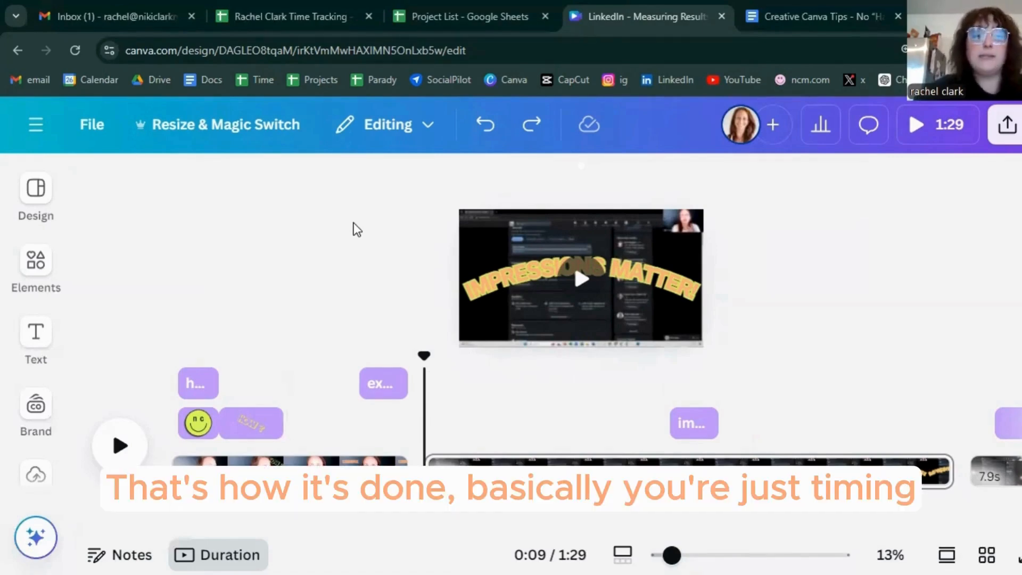
click(385, 389)
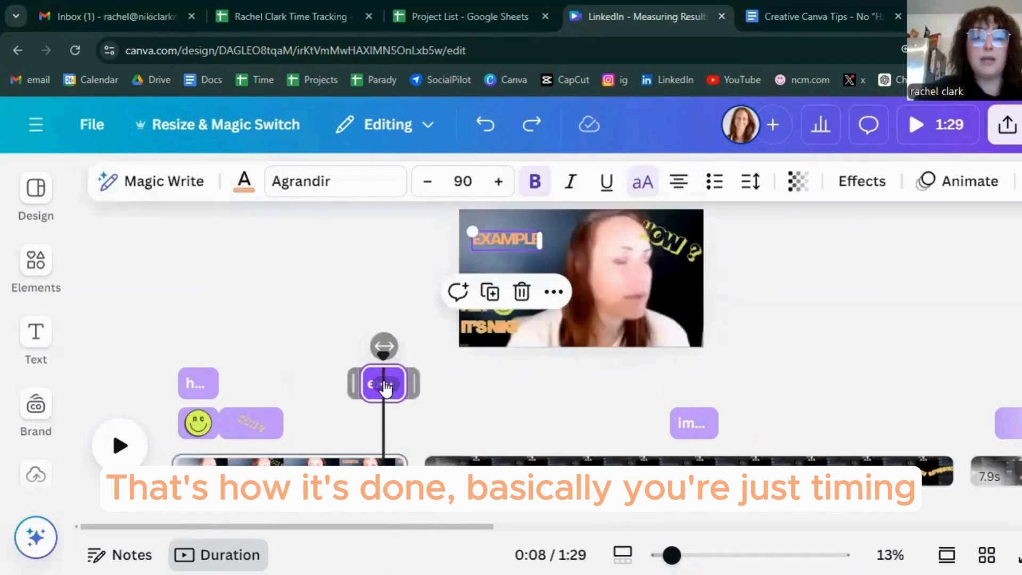
right_click(384, 384)
click(486, 456)
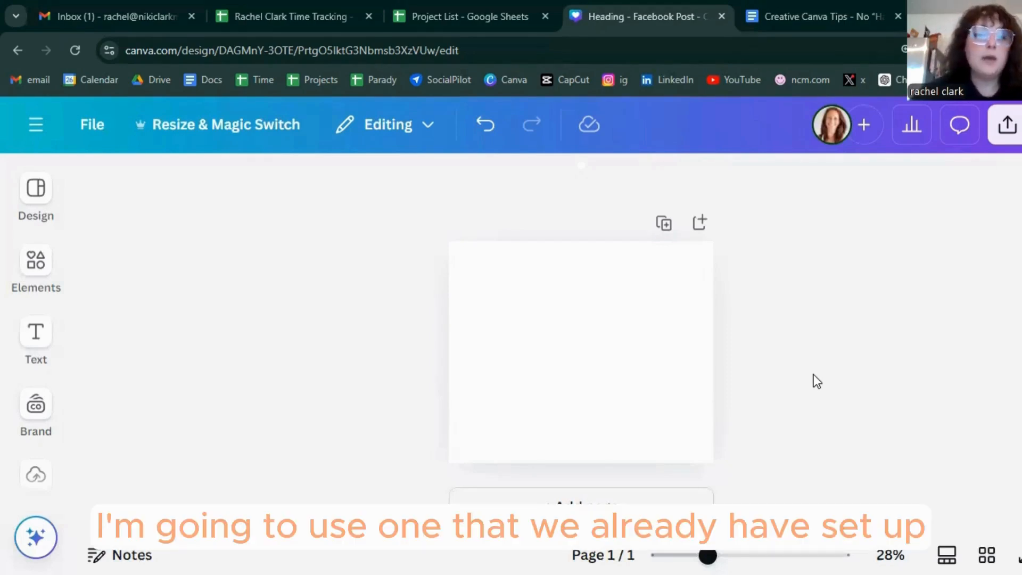
In the blank Facebook Post design, examine the brand kit's logos, color palette, fonts, brand voice and photos
click(34, 407)
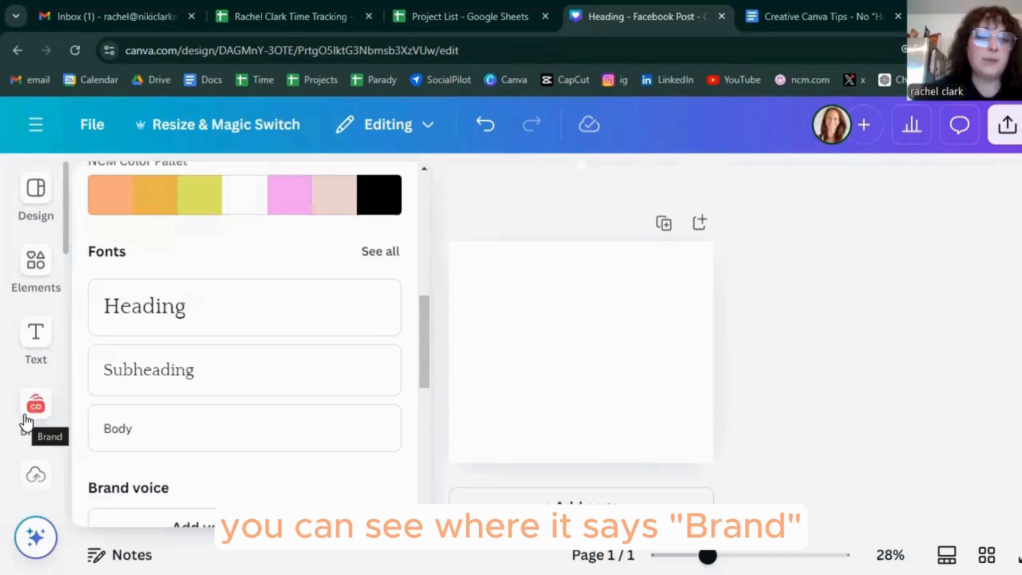
scroll(242, 357, up, 5)
scroll(244, 354, up, 3)
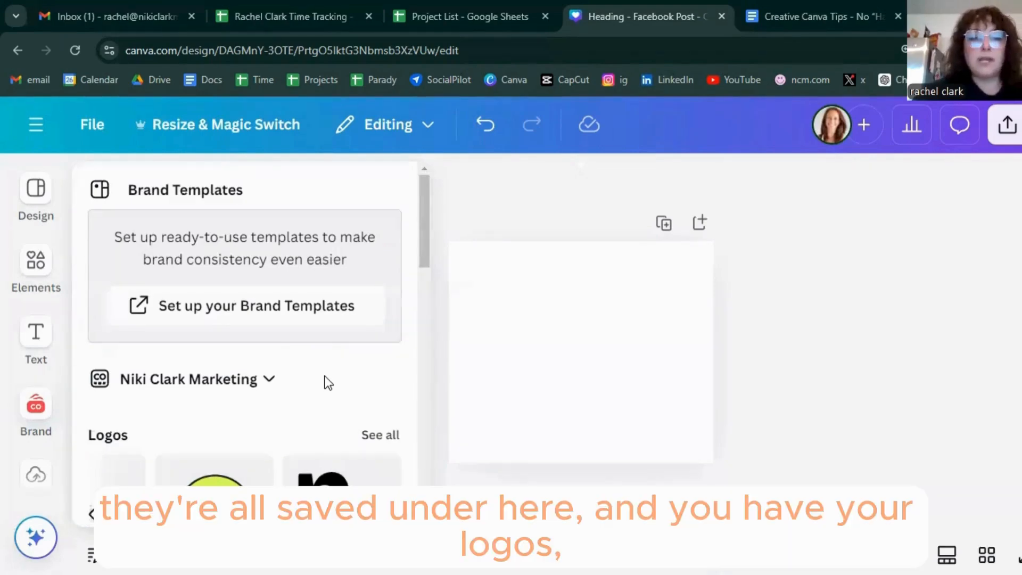
scroll(299, 340, down, 3)
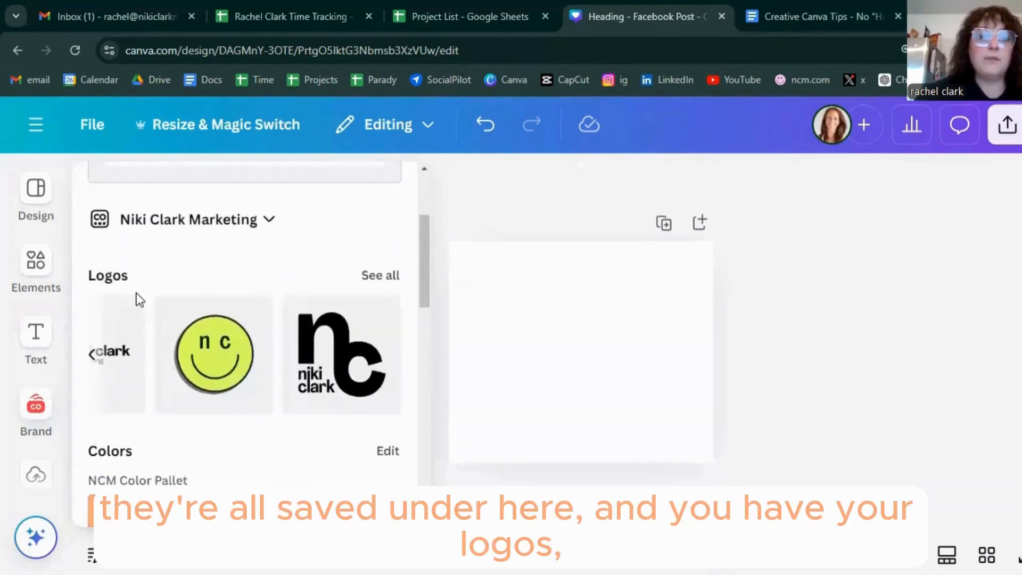
scroll(218, 349, down, 2)
scroll(294, 417, down, 3)
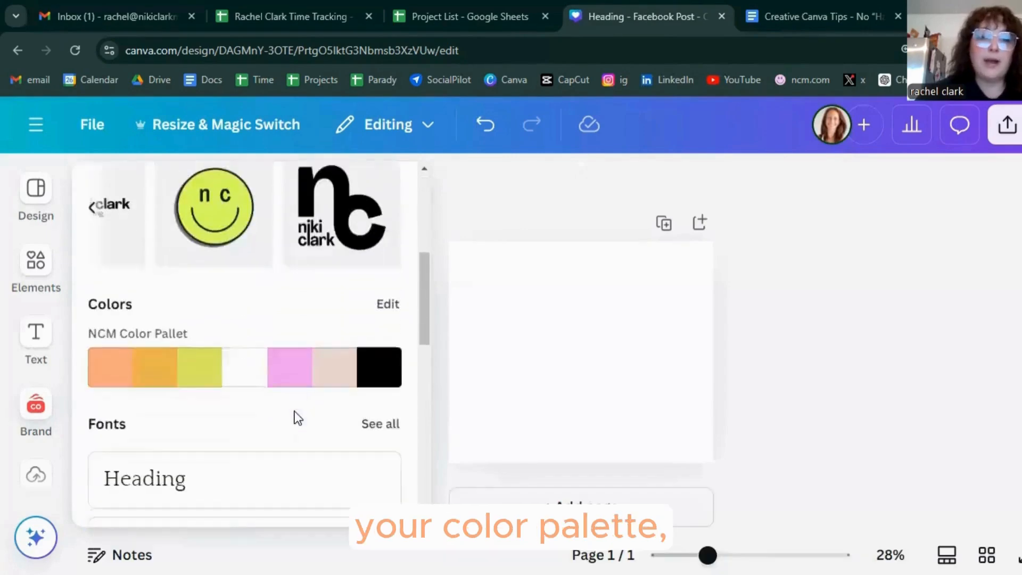
scroll(212, 324, down, 1)
scroll(285, 384, down, 5)
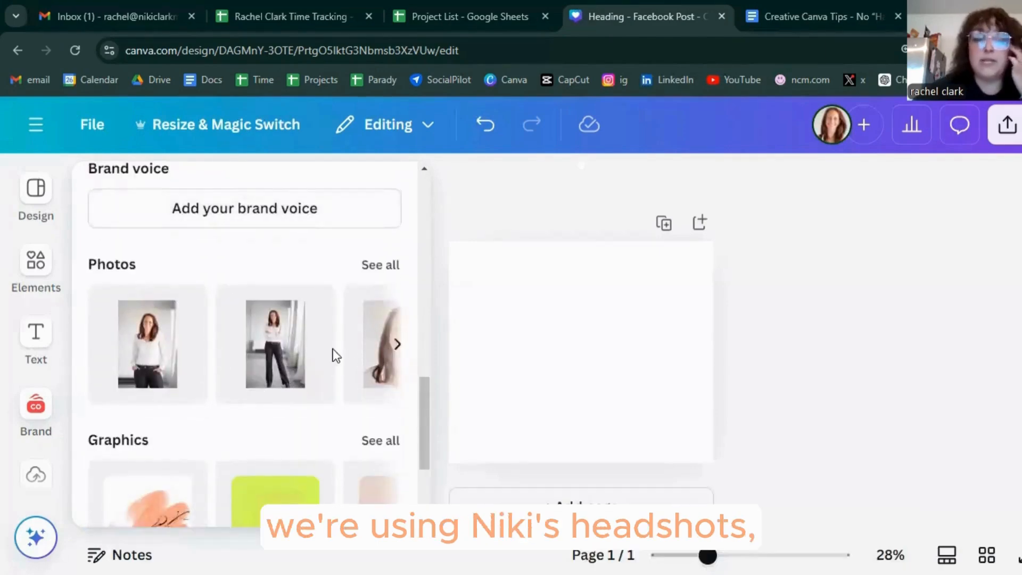
Browse the brand kit's custom graphics through the whole set and back to the first one
scroll(321, 357, down, 2)
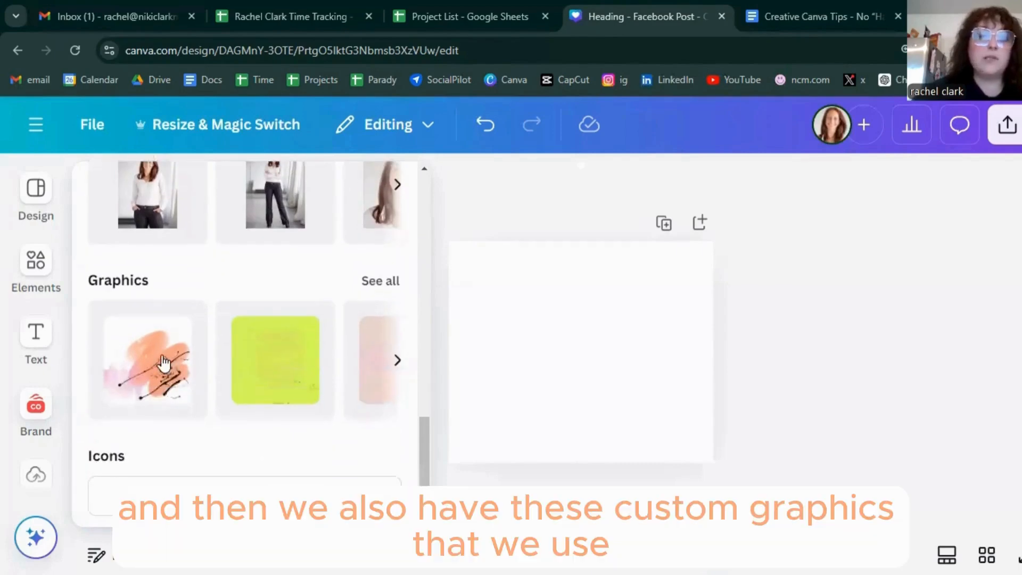
click(390, 364)
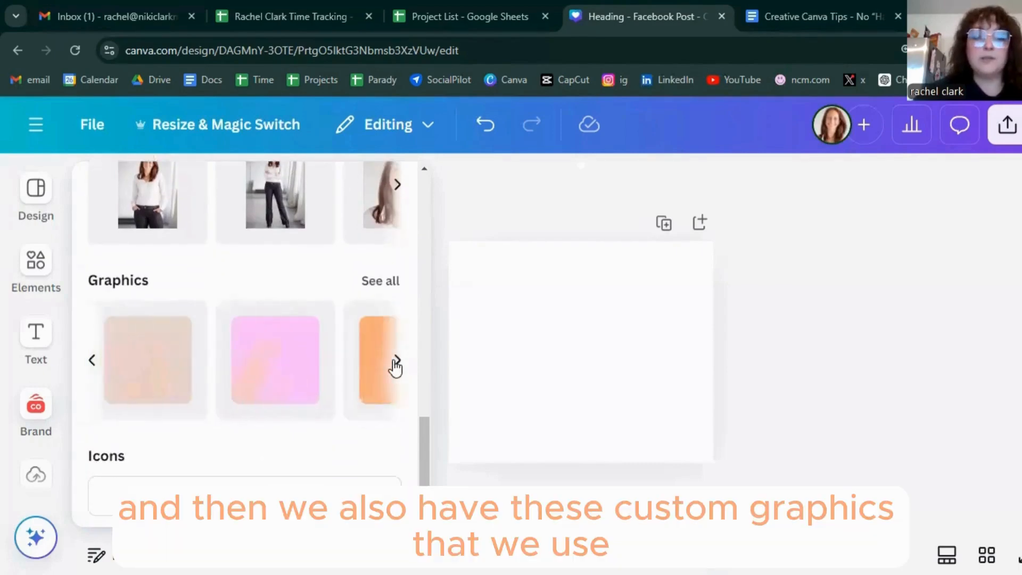
click(392, 368)
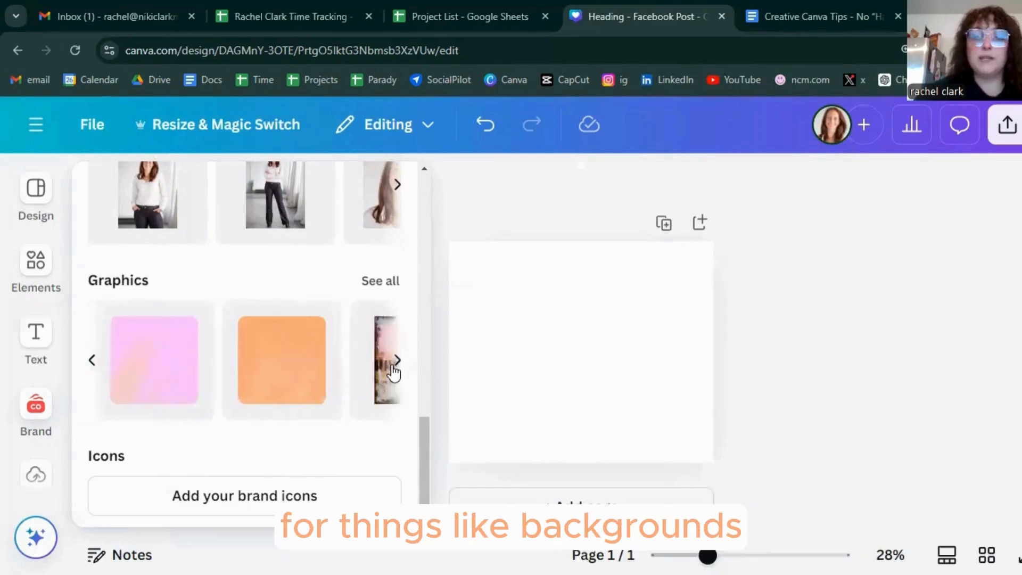
click(91, 366)
click(89, 365)
click(89, 366)
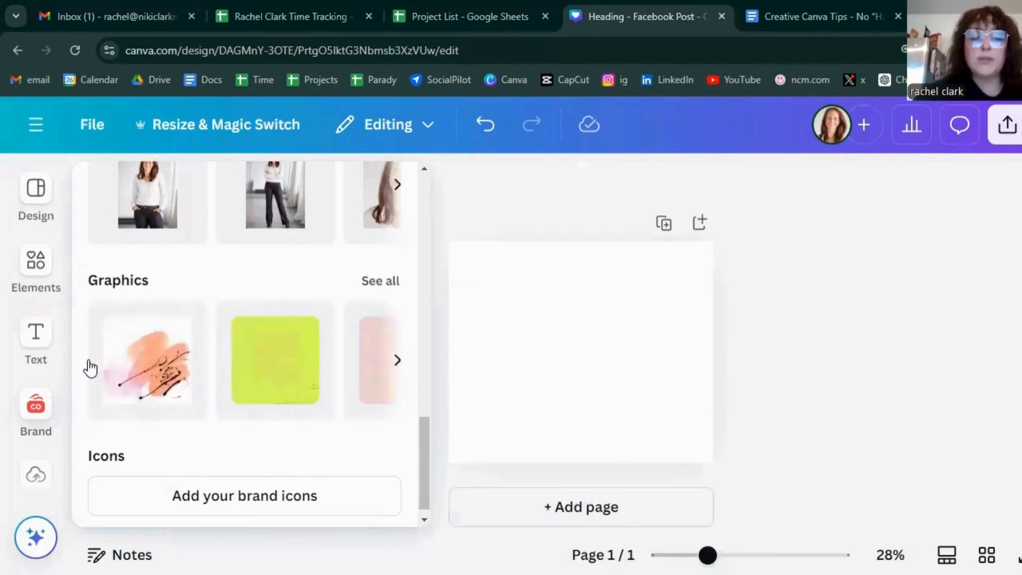
scroll(330, 379, up, 3)
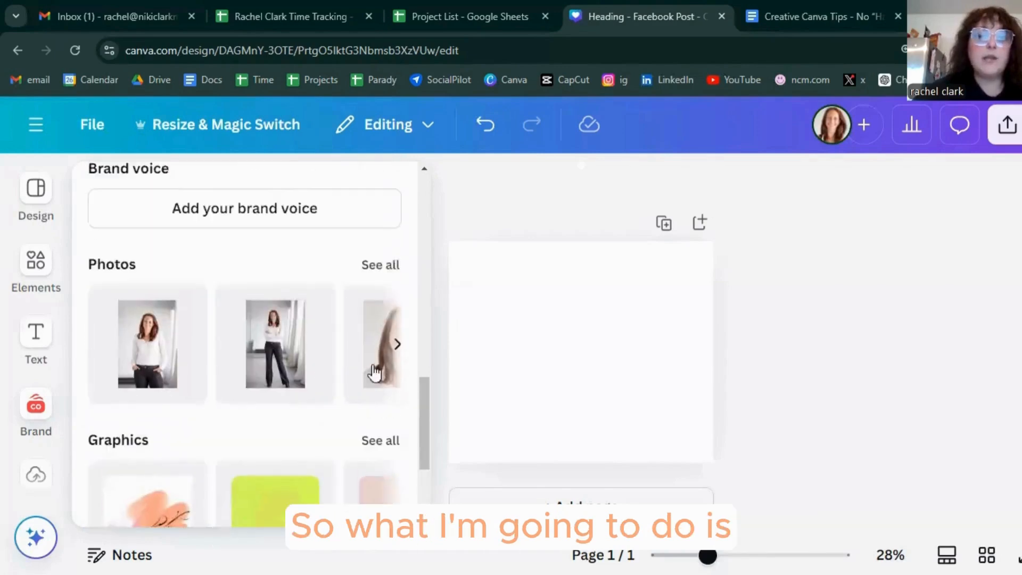
Fill the blank page's background with the pink from the NCM Color Pallet
click(625, 339)
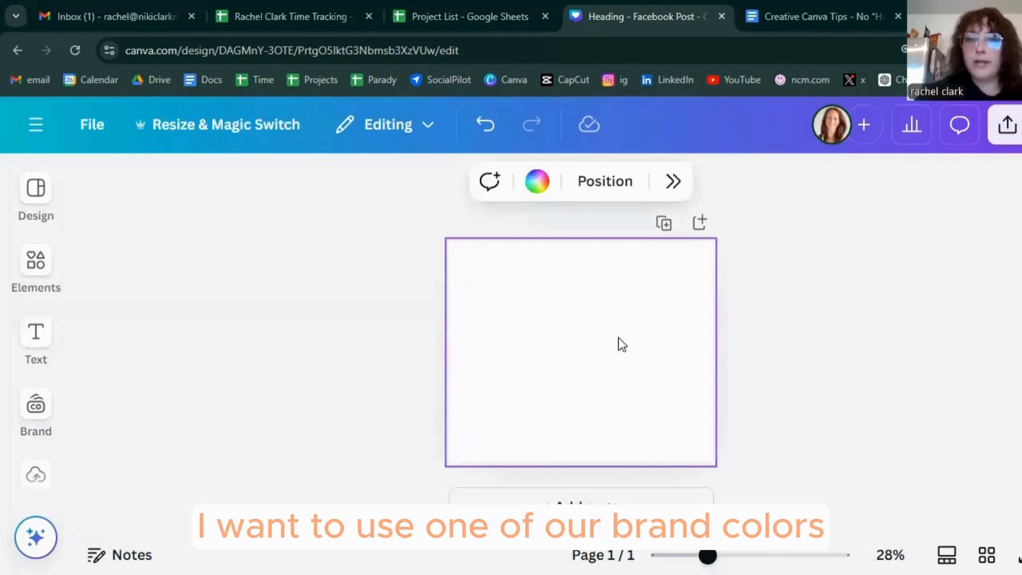
click(537, 183)
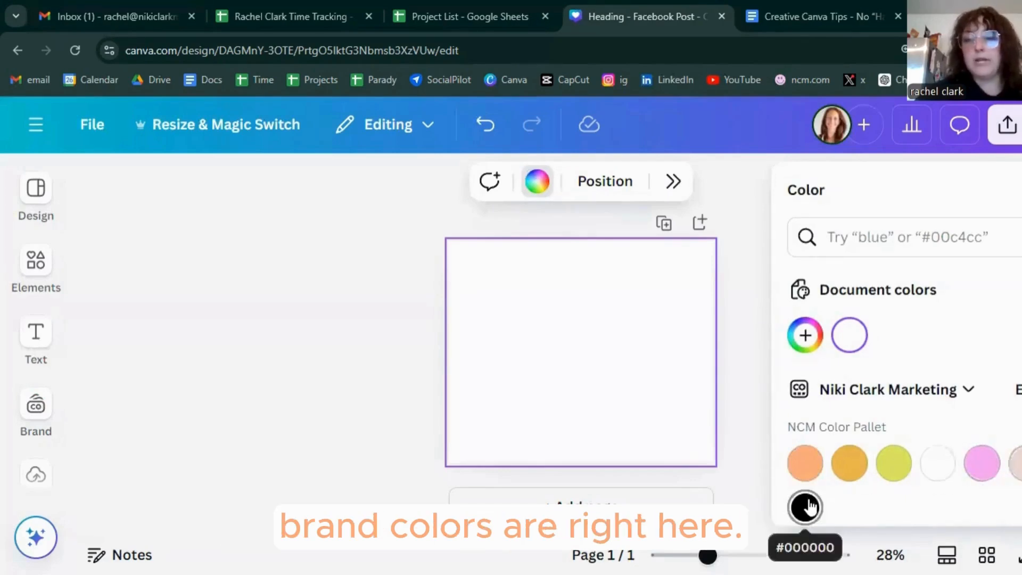
click(975, 473)
click(339, 330)
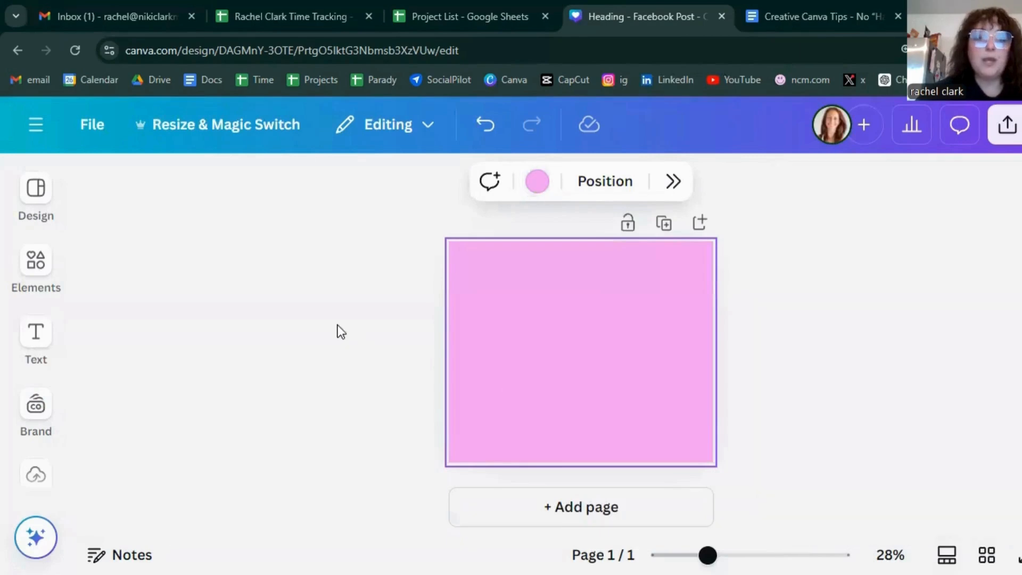
Add a new text box in the default body font to the middle of the pink page
click(38, 333)
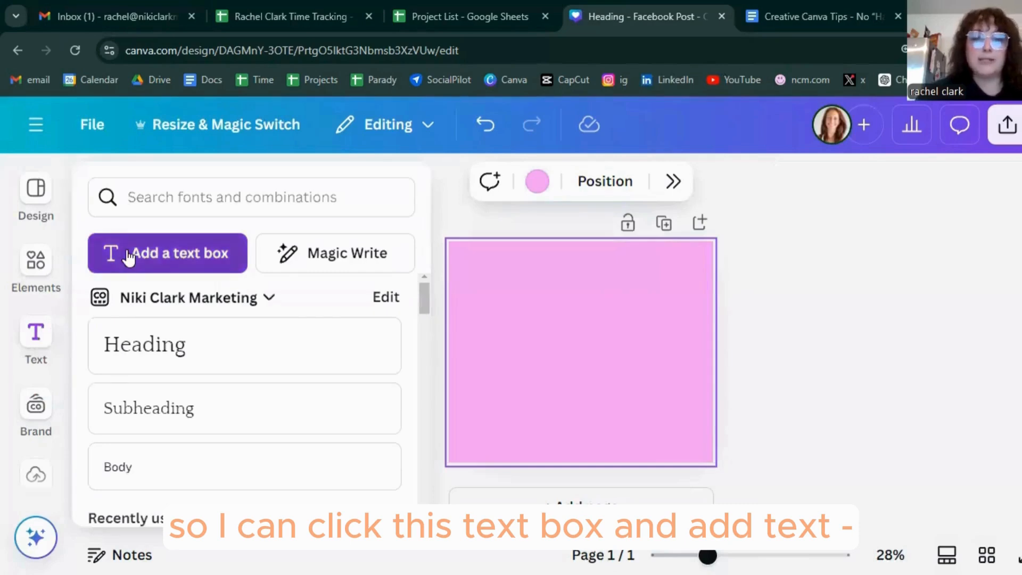
click(130, 253)
click(868, 340)
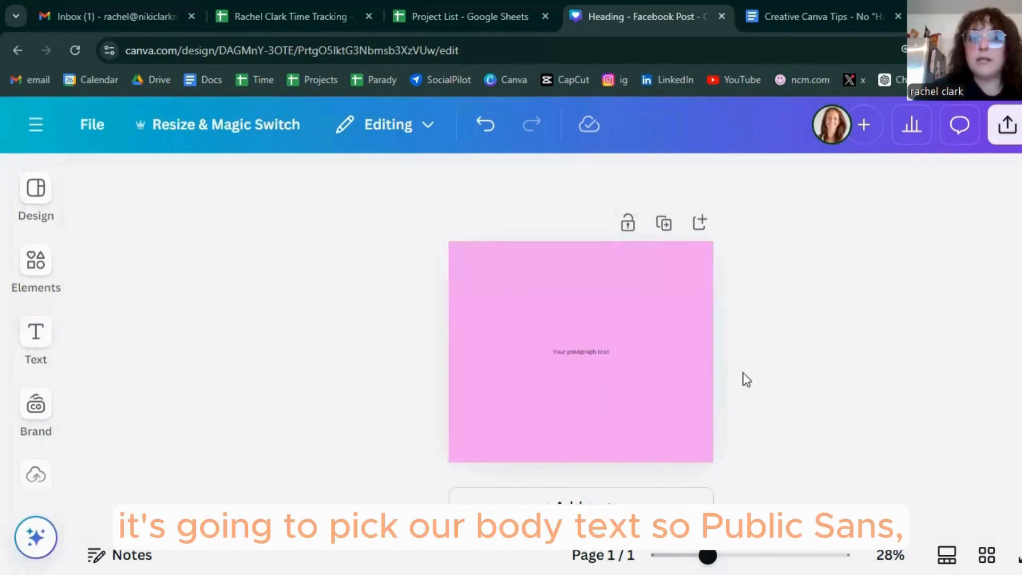
click(589, 355)
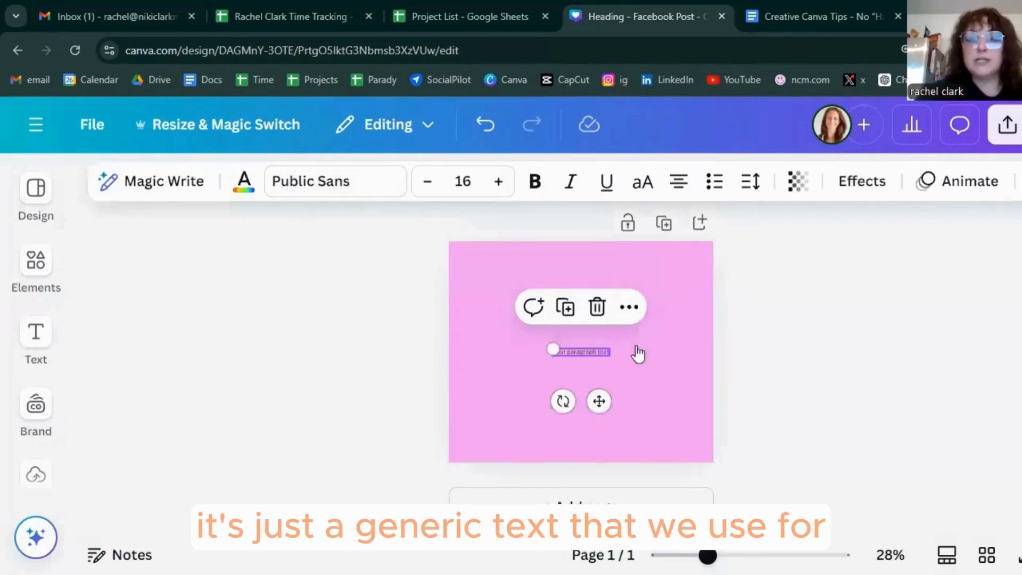
click(753, 339)
Set the paragraph text's font size to 150
click(579, 350)
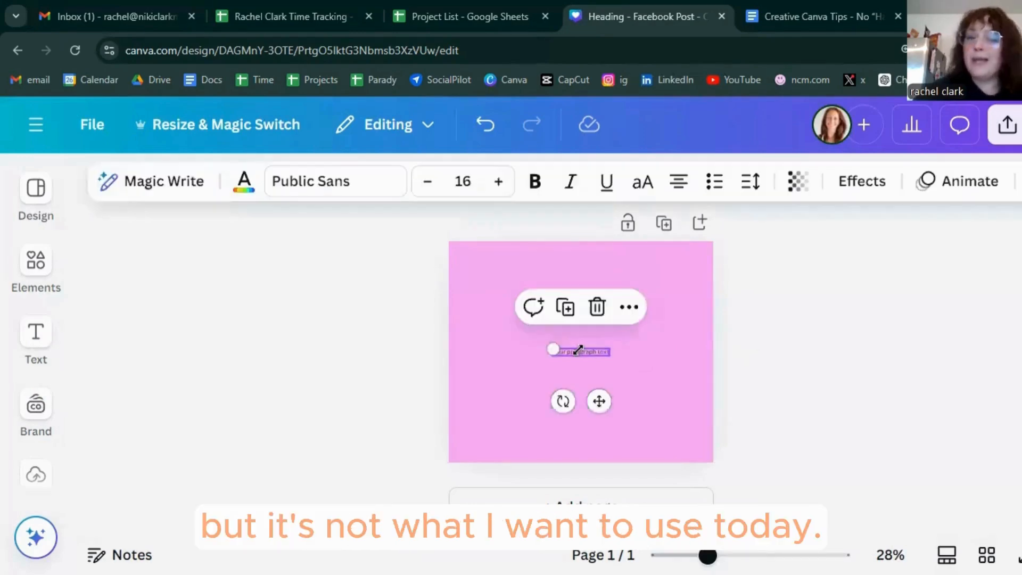
click(473, 181)
text(150)
key(Return)
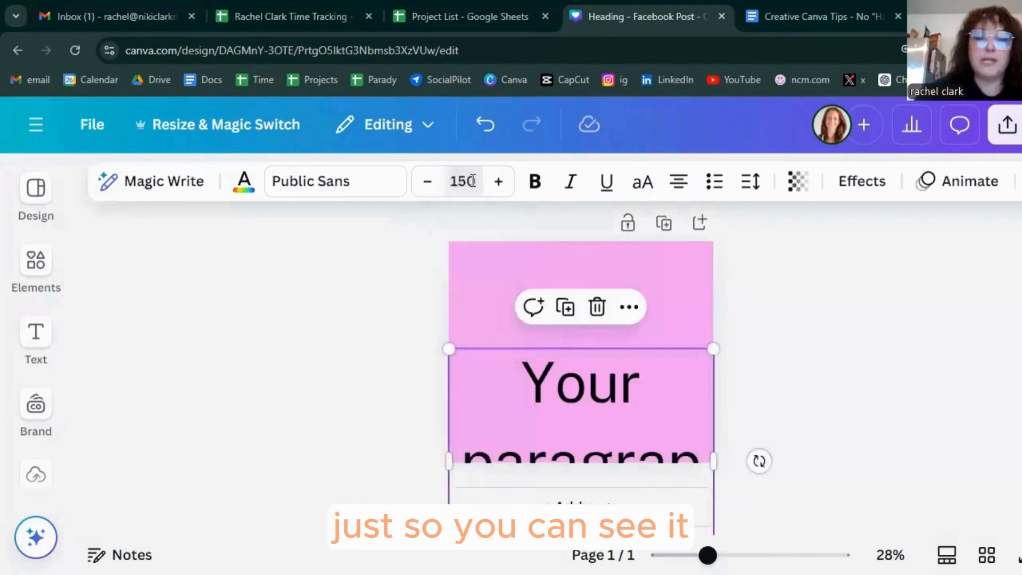
Replace the placeholder text with "example" and move it up to the vertical center of the page
double_click(577, 394)
text(ex)
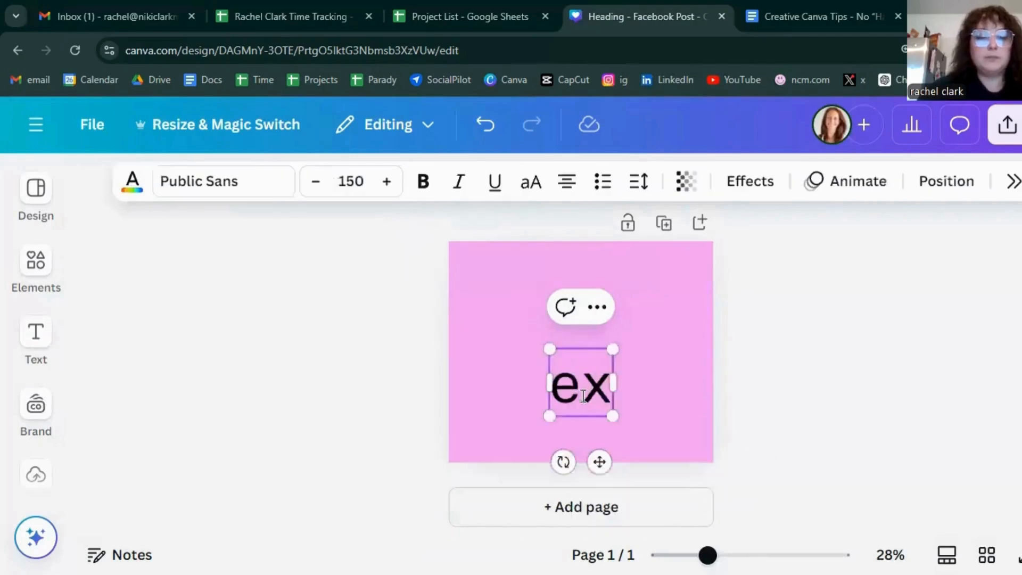
text(ample)
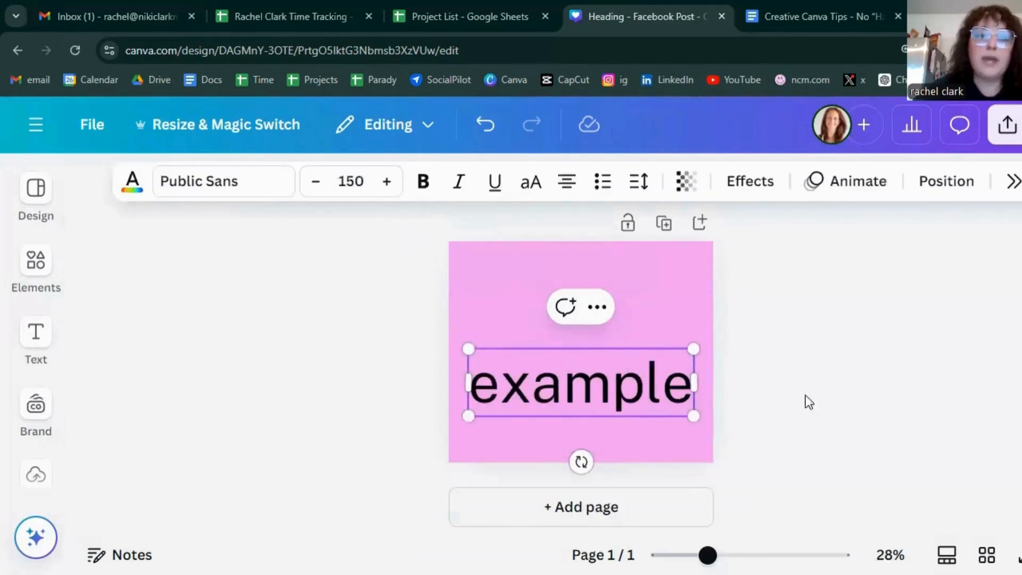
click(806, 402)
click(603, 391)
drag(605, 383, 605, 352)
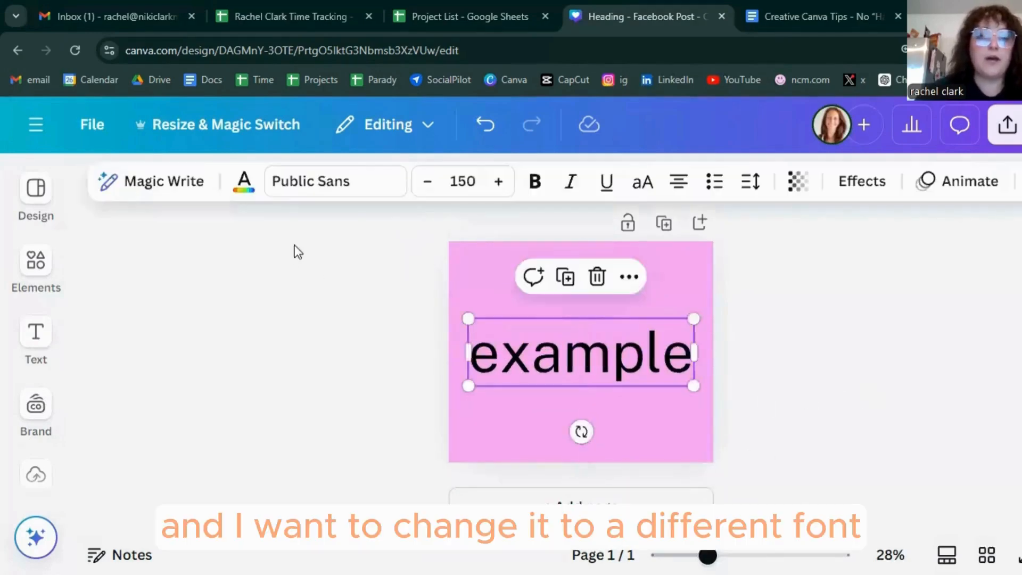
Change the font of the "example" text to Agrandir from the Niki Clark Marketing brand fonts
click(338, 183)
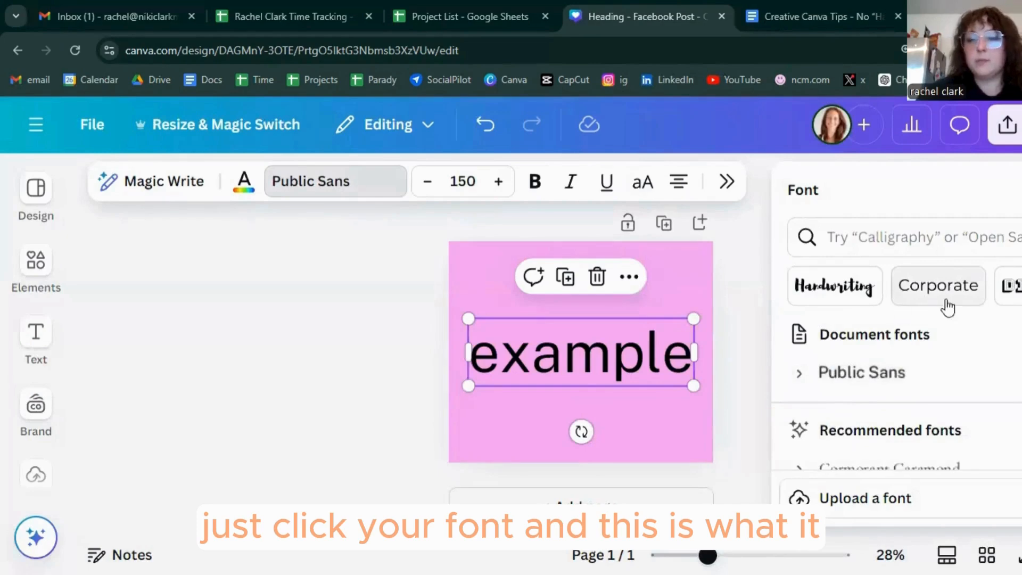
scroll(967, 335, down, 2)
scroll(959, 333, down, 5)
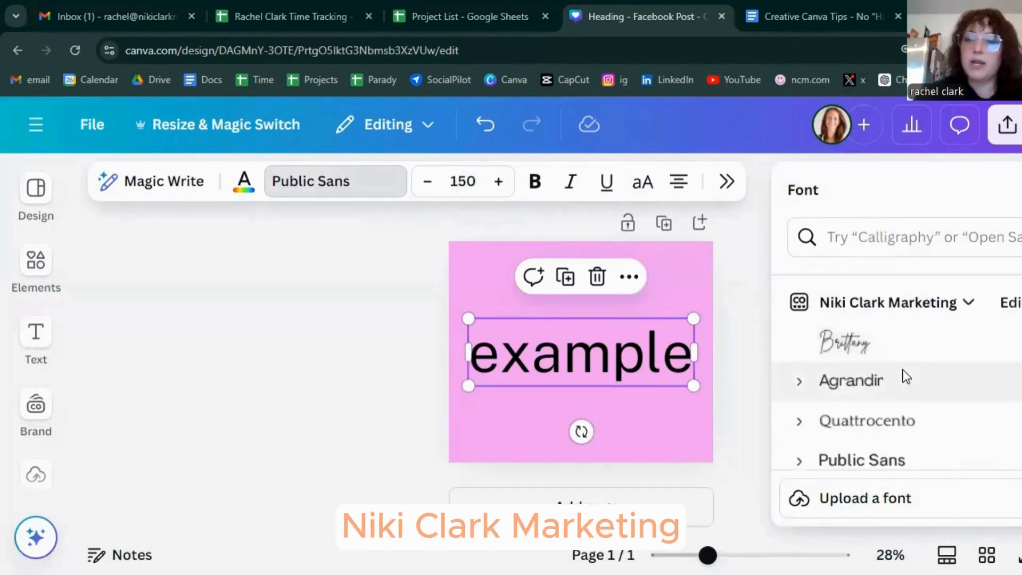
click(878, 381)
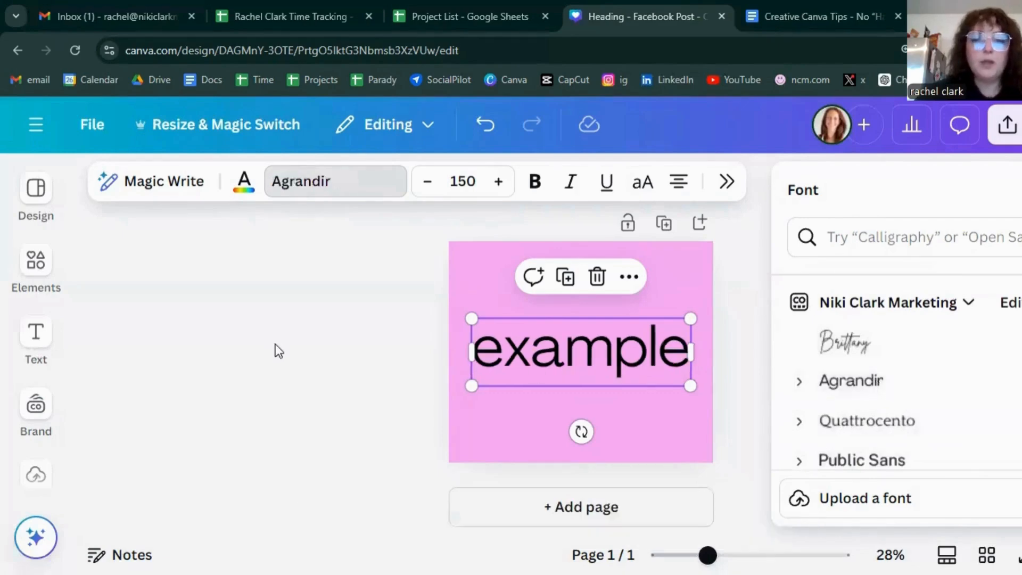
click(276, 344)
click(879, 382)
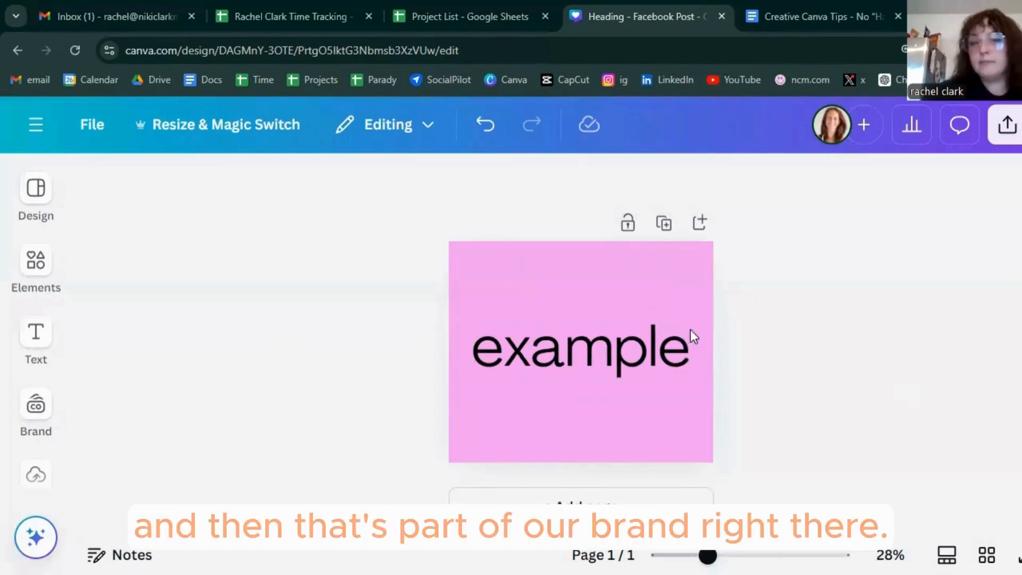
Recolor the "example" text with the yellow-green from the NCM Color Pallet
click(578, 356)
click(246, 187)
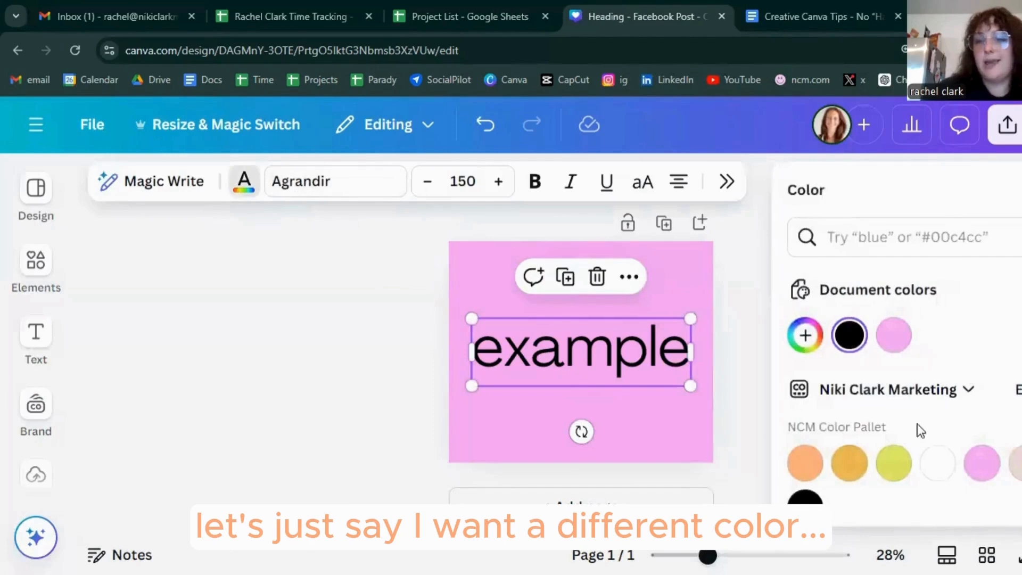
click(894, 471)
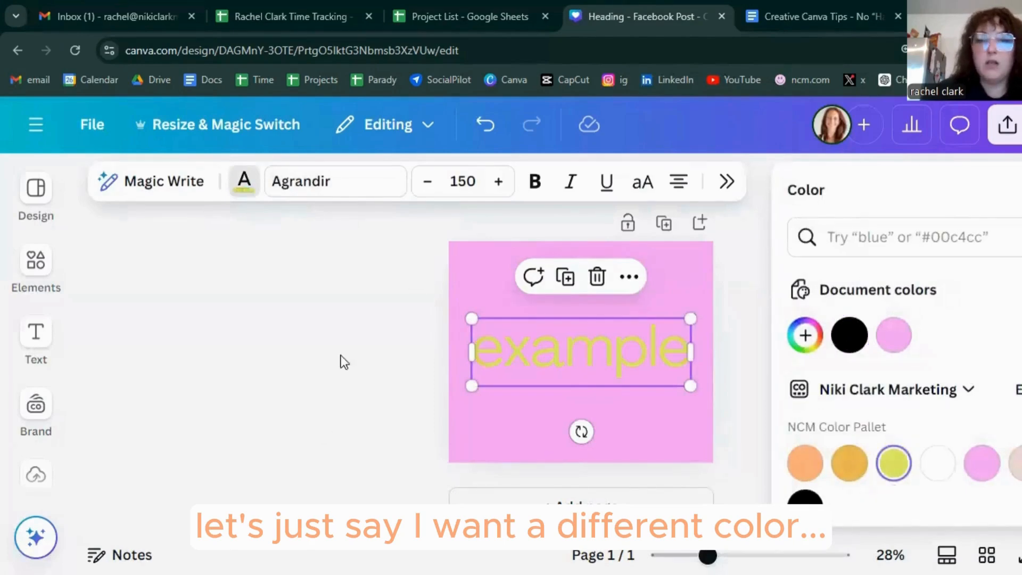
click(958, 389)
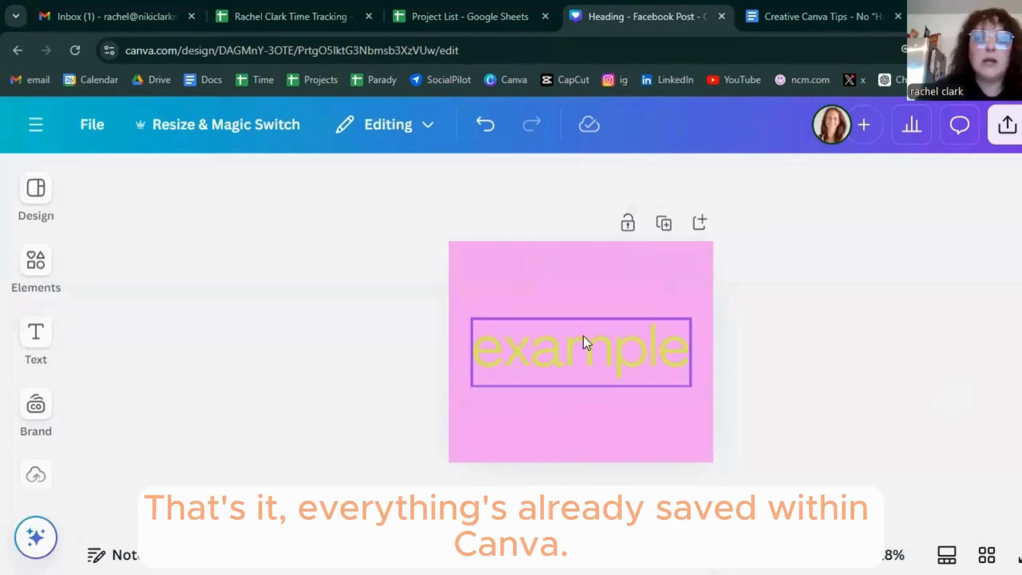
Show the brand color palette for the "example" text once more and close it without choosing another color
click(584, 336)
click(245, 192)
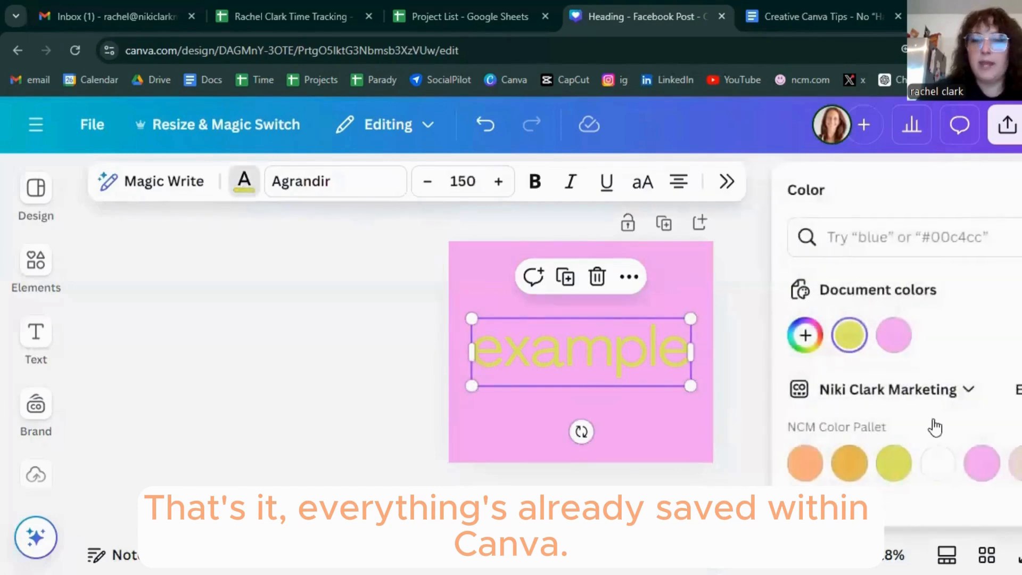
click(186, 200)
click(343, 263)
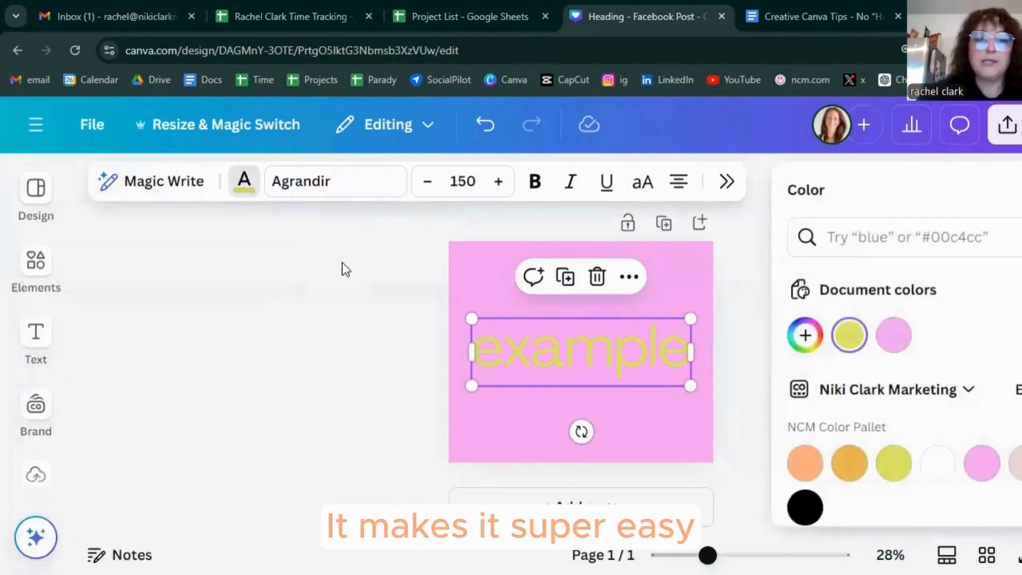
click(746, 359)
click(781, 341)
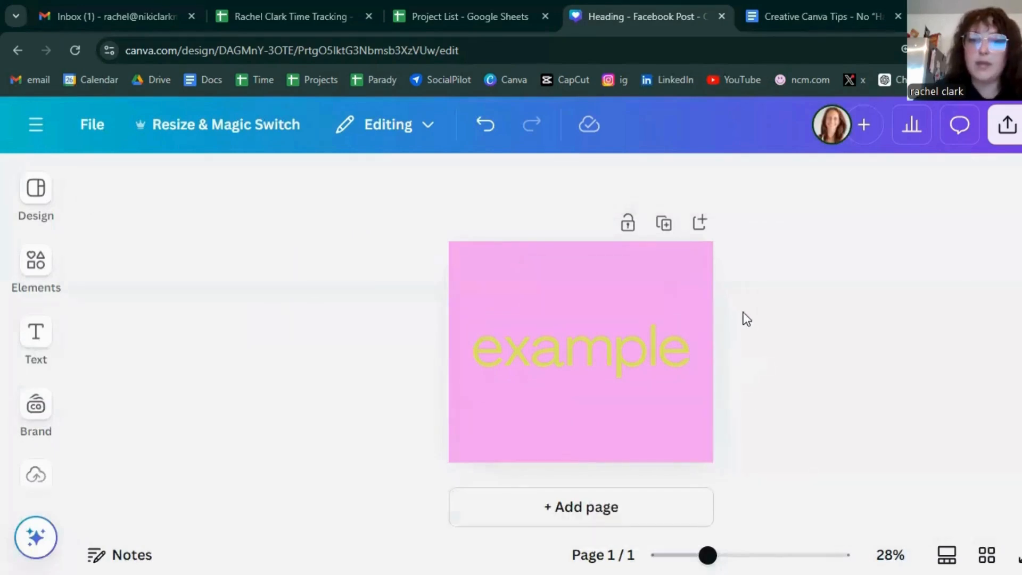
click(630, 295)
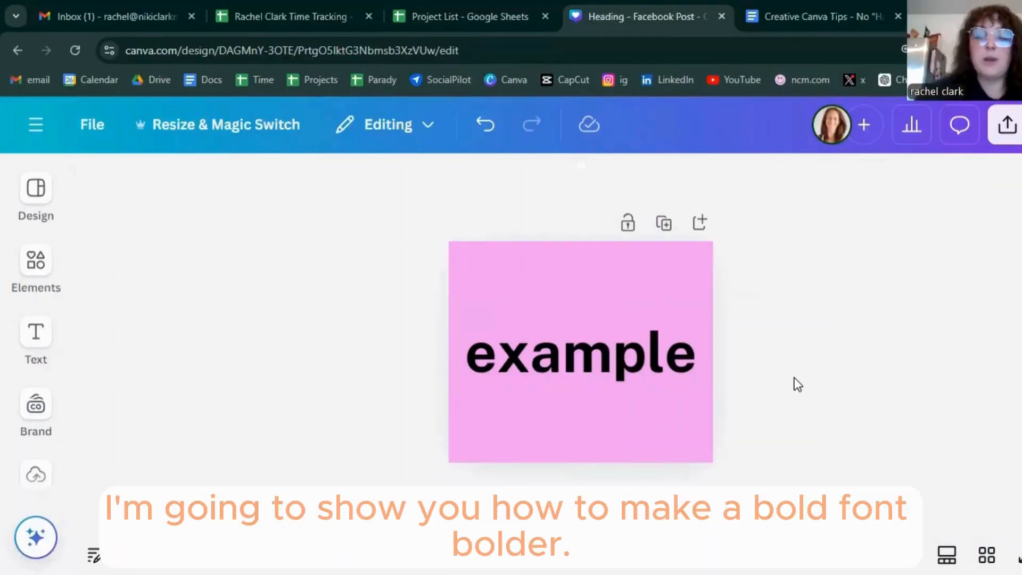
Remove the bold formatting from the black Public Sans "example" text
click(552, 376)
click(535, 183)
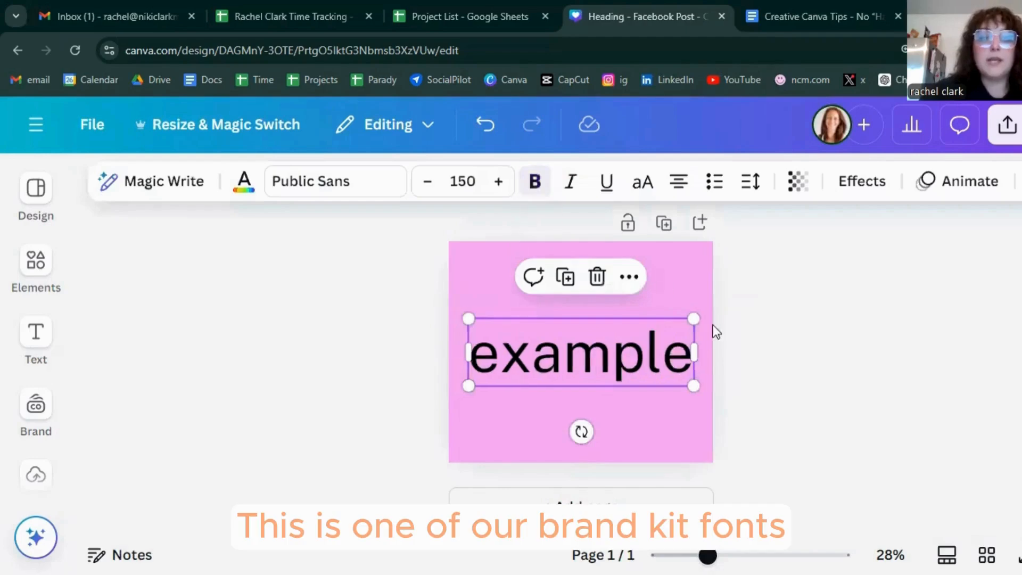
click(766, 337)
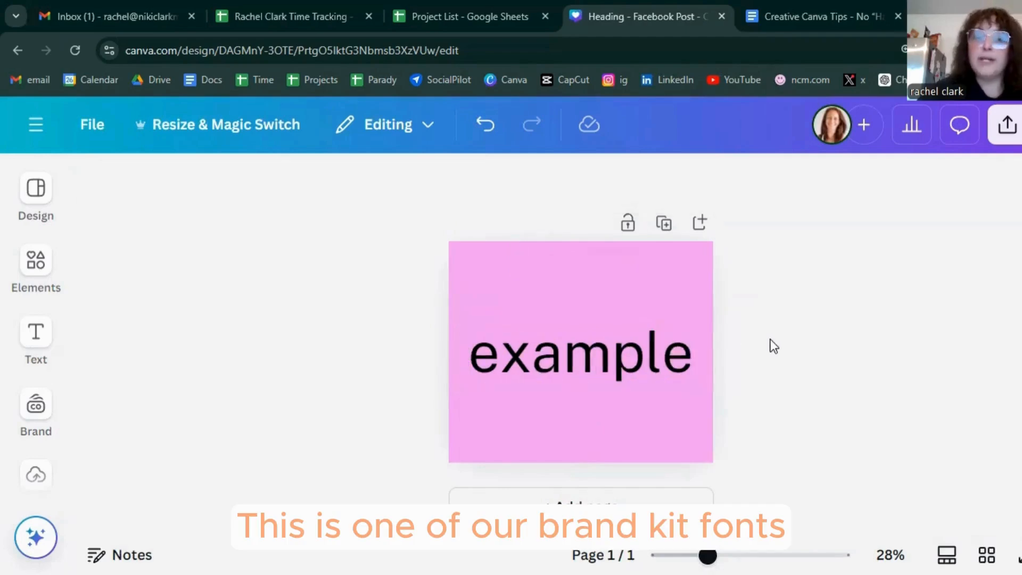
Make the "example" text bold and apply the Outline effect in black to thicken its letters
click(604, 373)
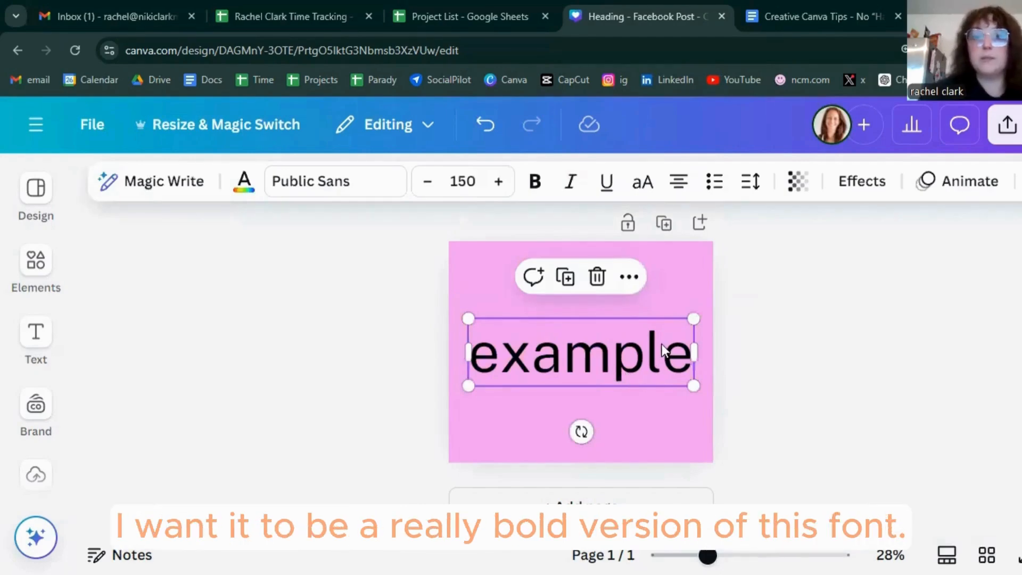
click(537, 187)
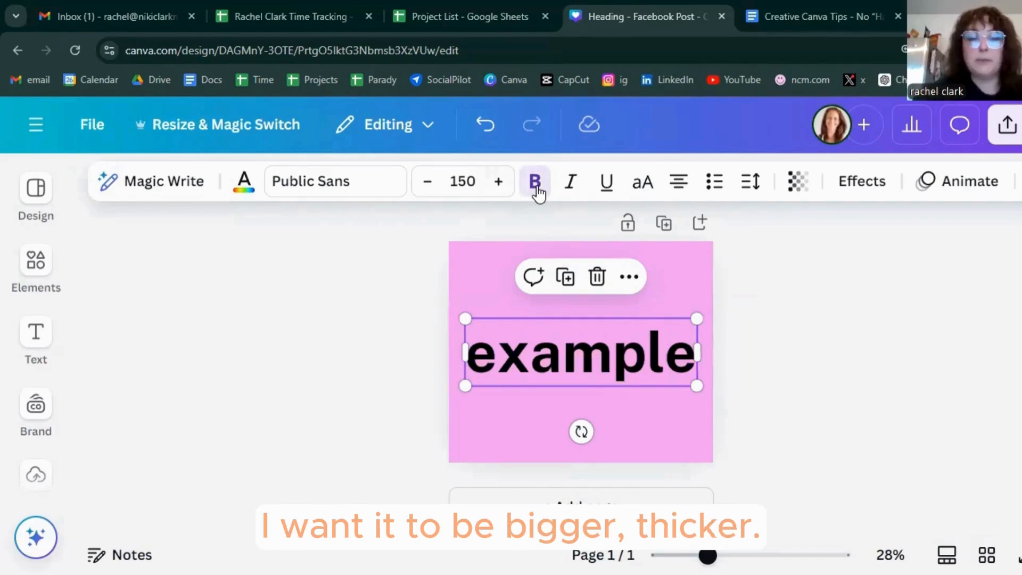
click(855, 193)
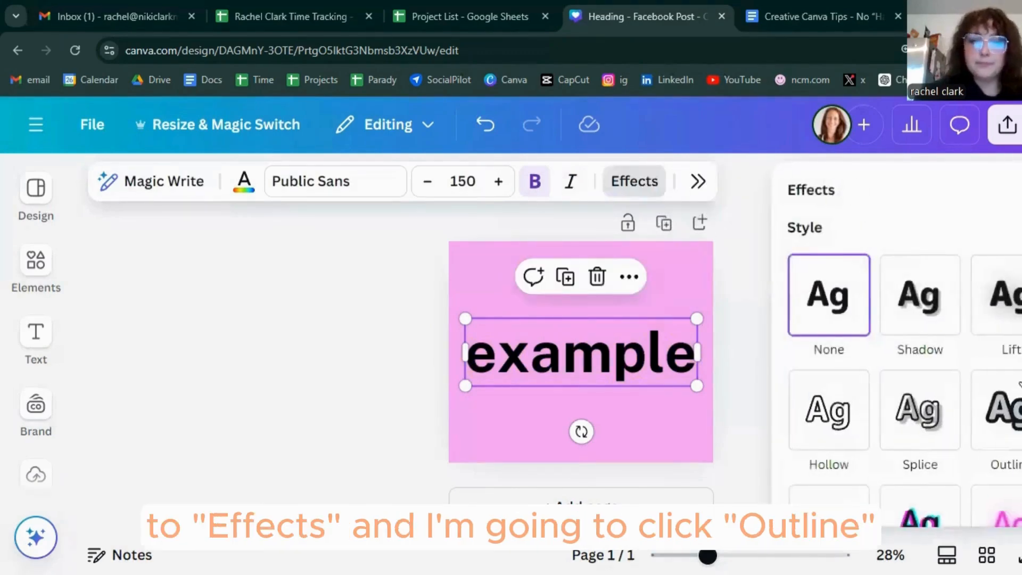
click(1014, 418)
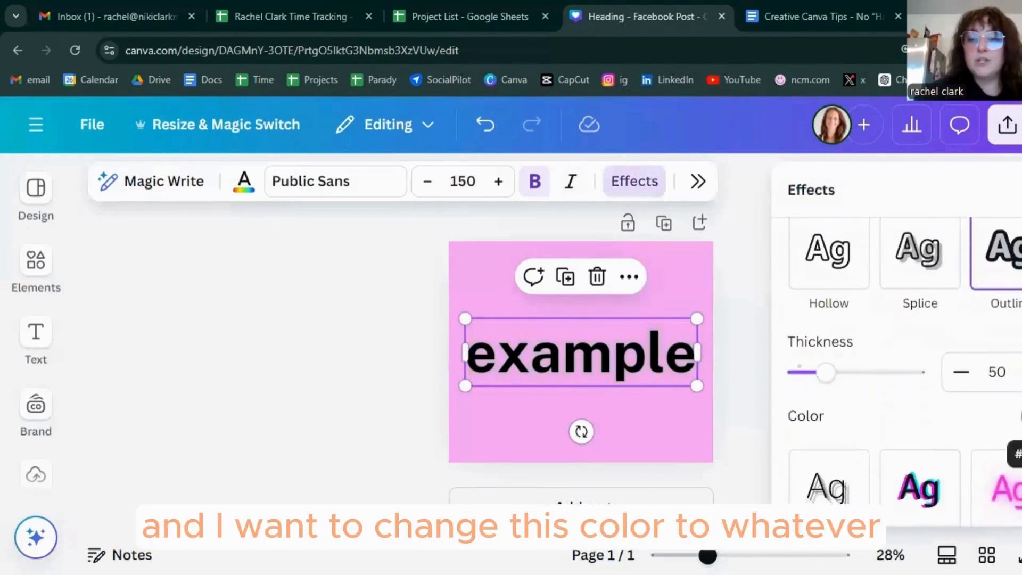
click(1016, 417)
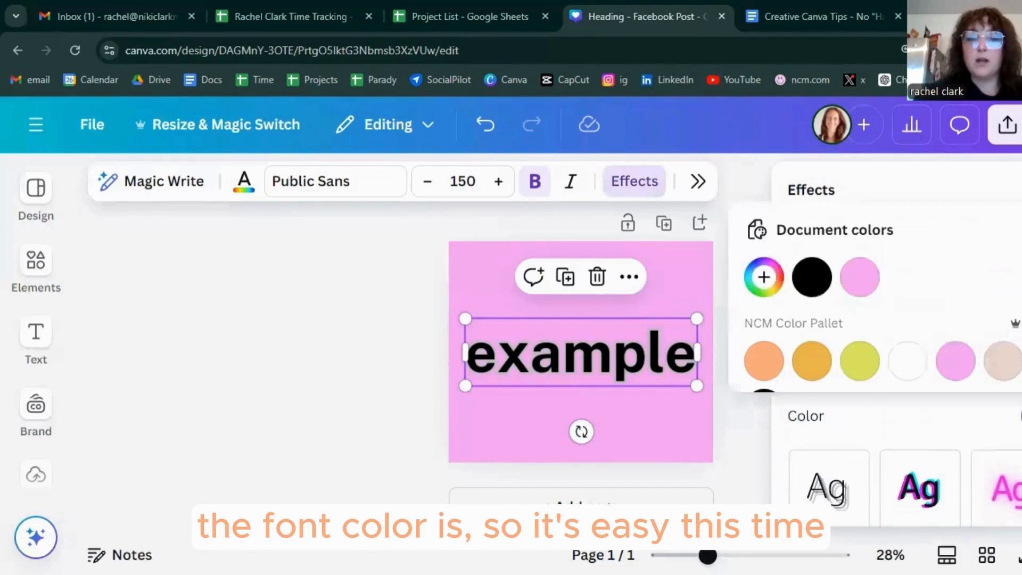
click(813, 280)
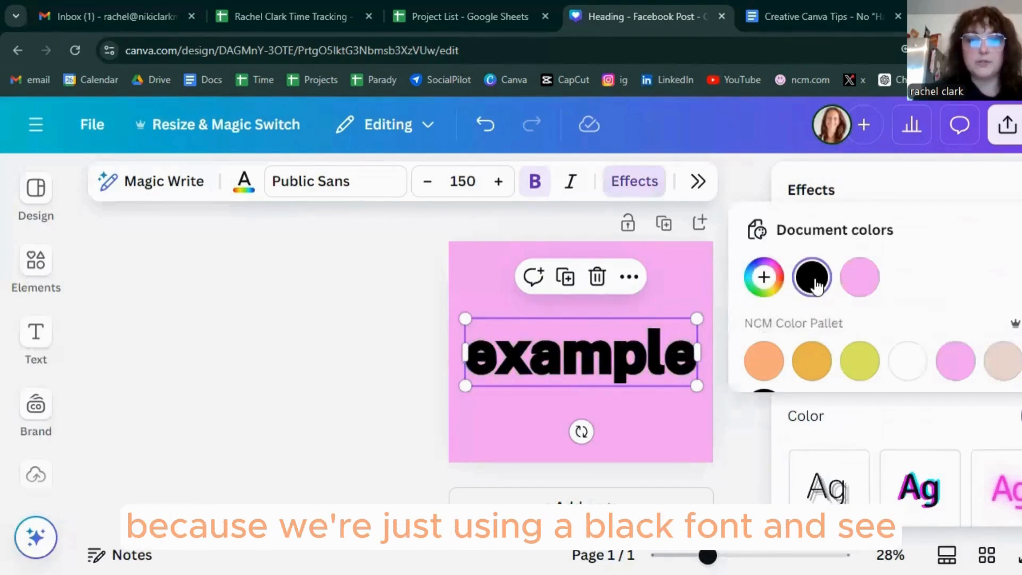
Reduce the black outline's thickness on the "example" text to 28
click(902, 423)
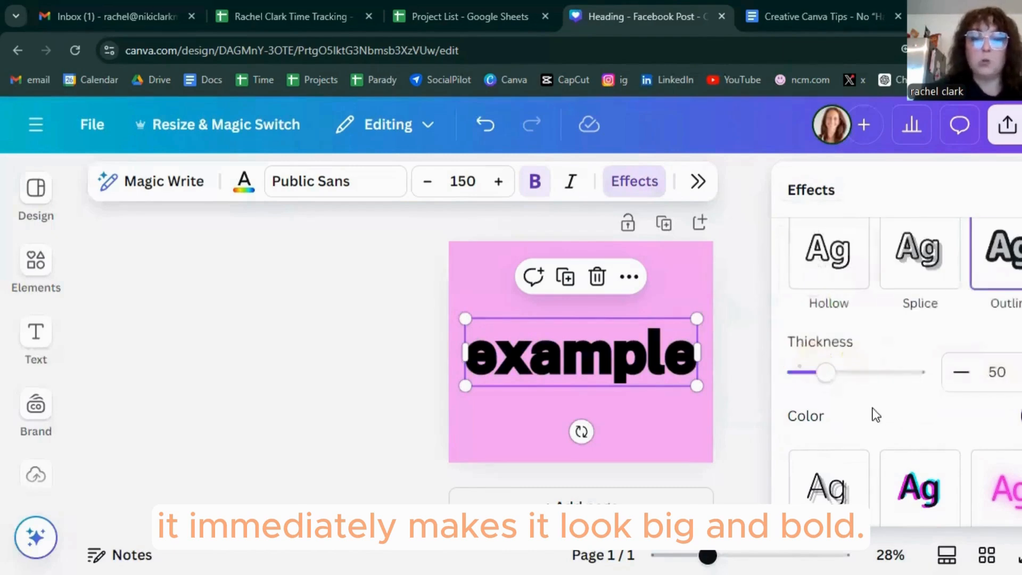
drag(825, 374, 814, 381)
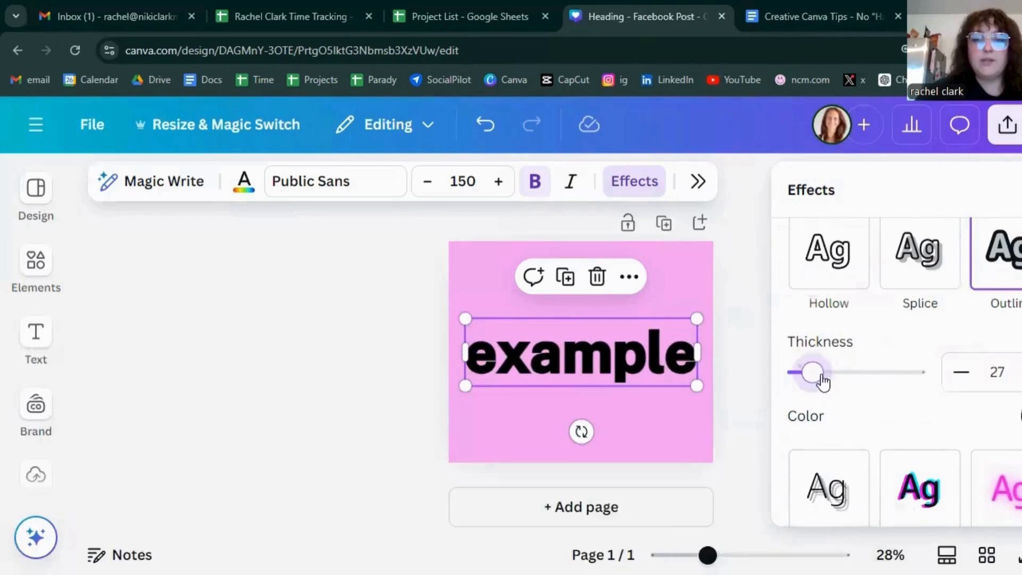
mouse_move(813, 376)
mouse_down()
mouse_move(797, 377)
mouse_move(814, 379)
mouse_up()
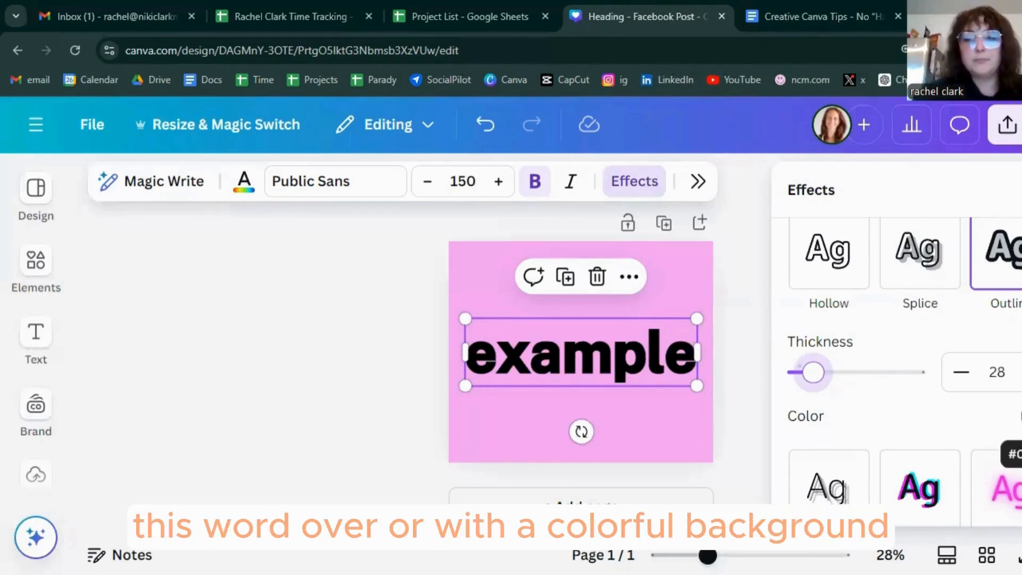
Recolor the outline of the "example" text with the light orange from the NCM Color Pallet
click(1021, 416)
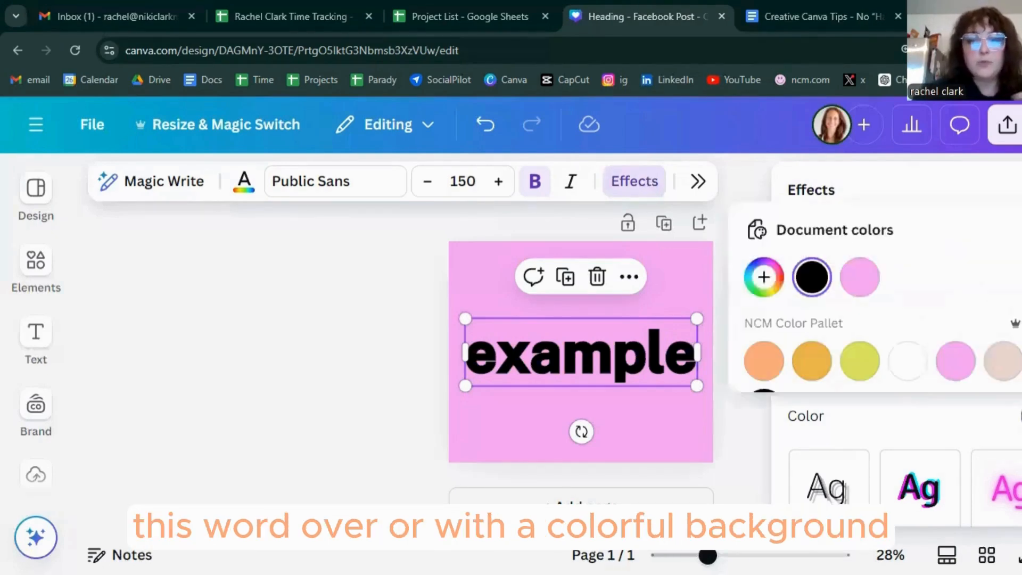
click(765, 371)
click(867, 415)
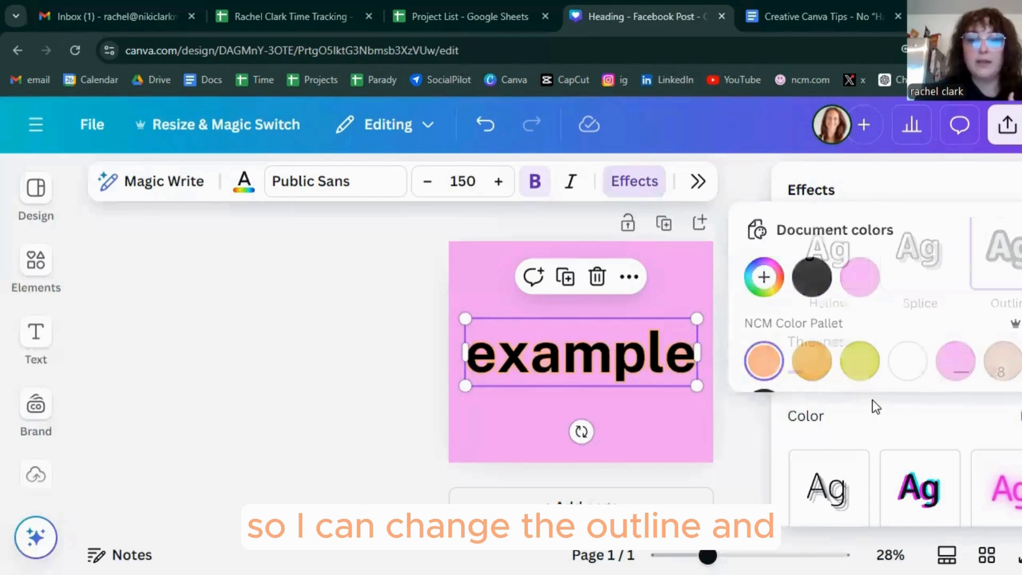
Set the outline thickness of the "example" text to 200 and recolor the outline with the NCM Color Pallet's yellow-green
drag(814, 372, 931, 379)
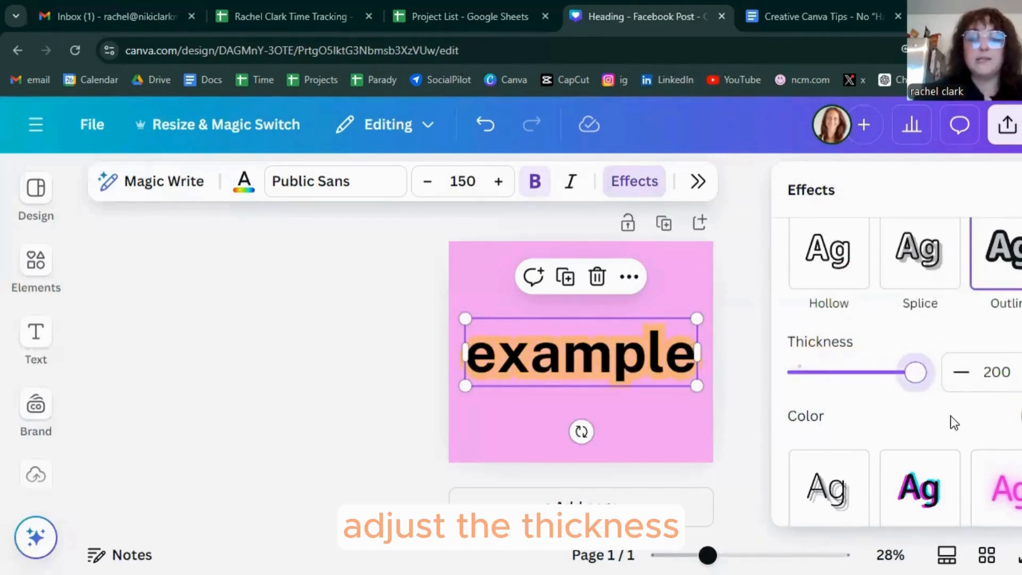
click(996, 417)
click(859, 360)
click(873, 421)
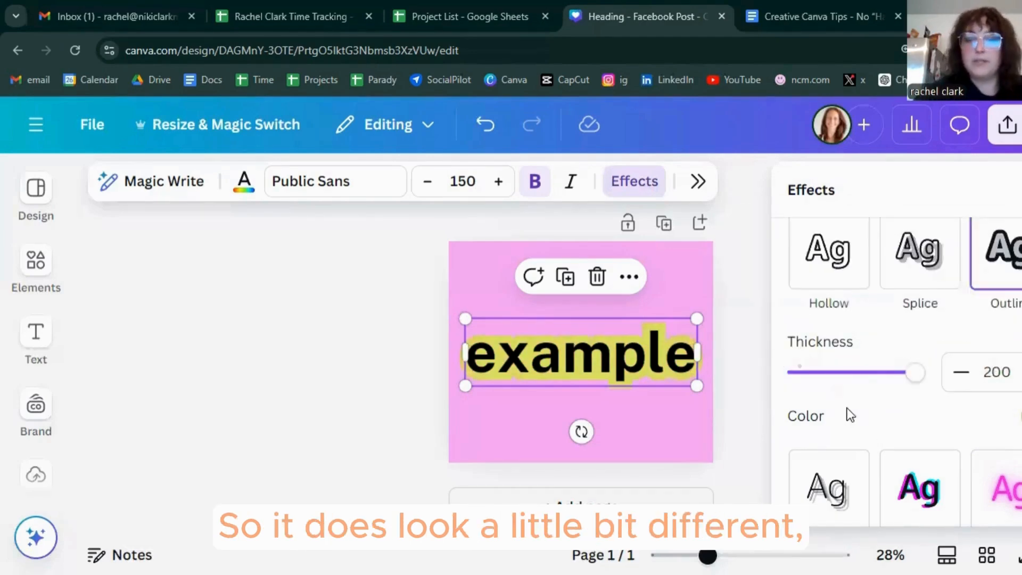
Replace the outline on the "example" text with the Background effect in yellow-green from the NCM Color Pallet
scroll(884, 333, down, 1)
scroll(884, 333, down, 5)
click(828, 314)
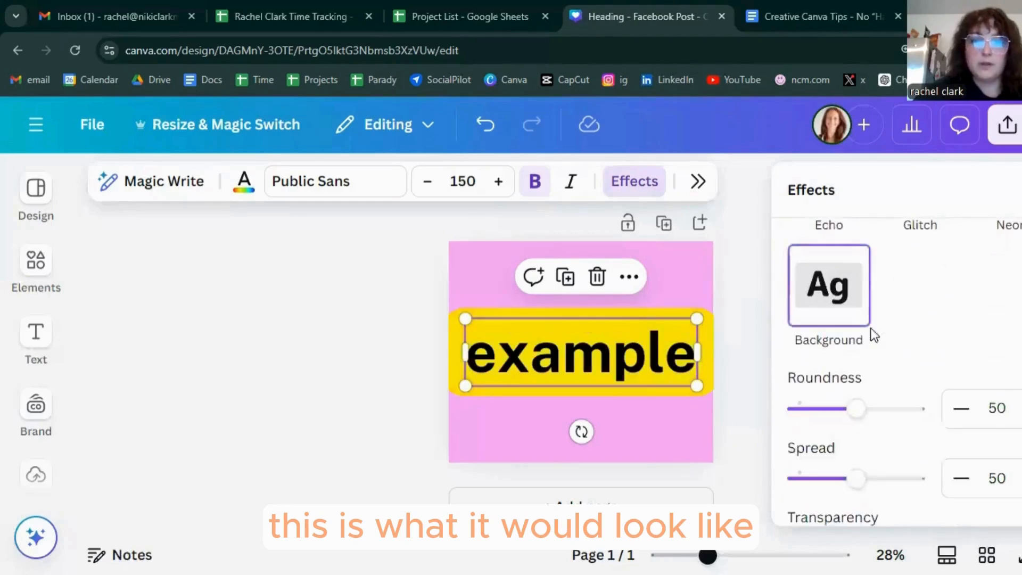
scroll(985, 404, down, 3)
click(1001, 434)
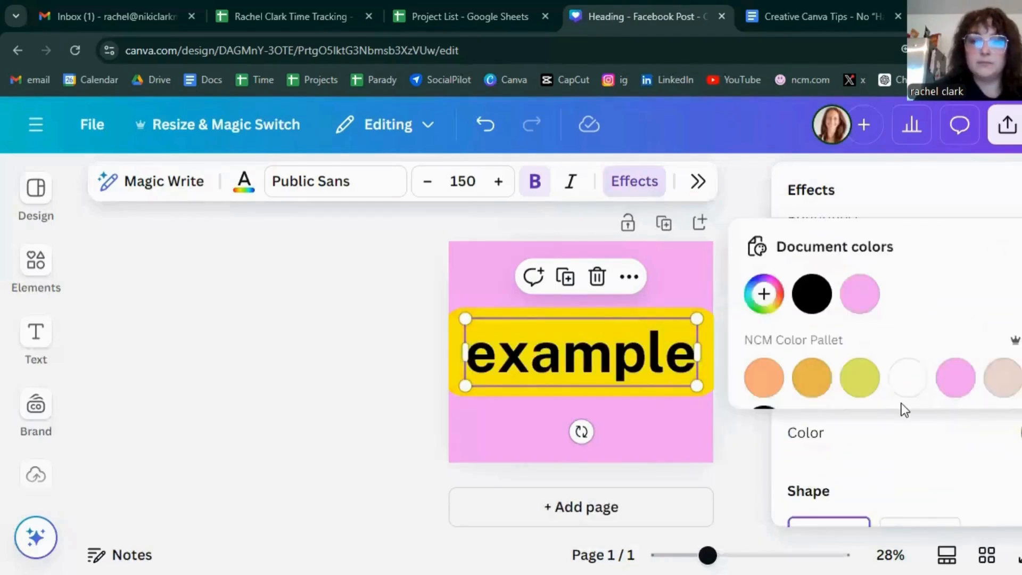
click(860, 378)
click(897, 472)
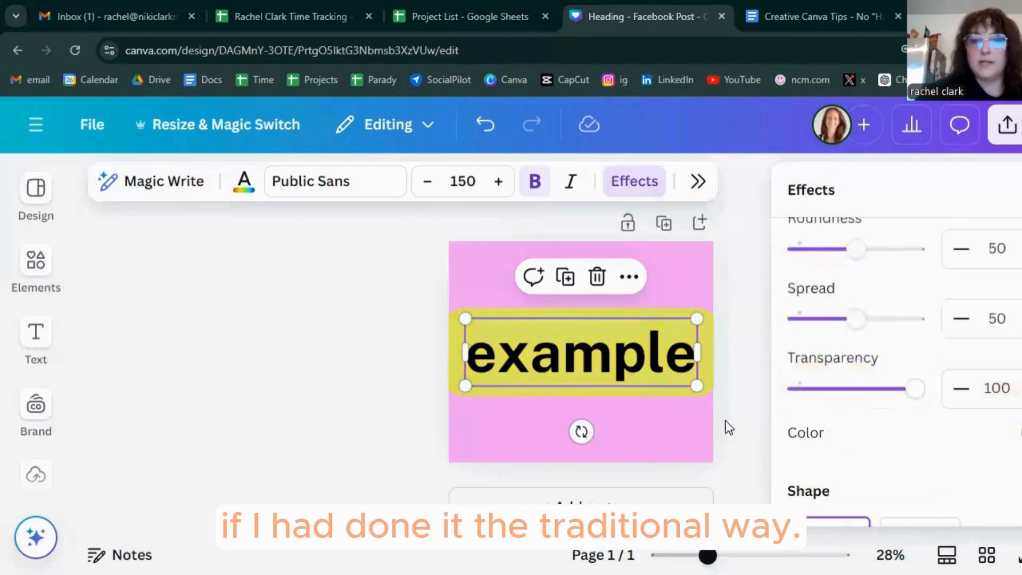
click(738, 385)
click(823, 317)
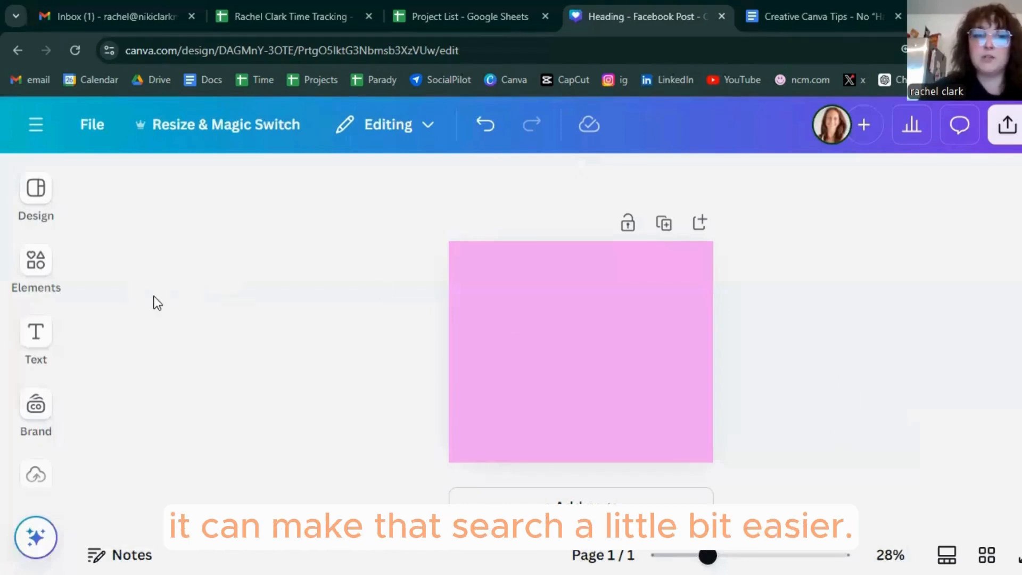
Search the photo elements for "mountain"
click(37, 260)
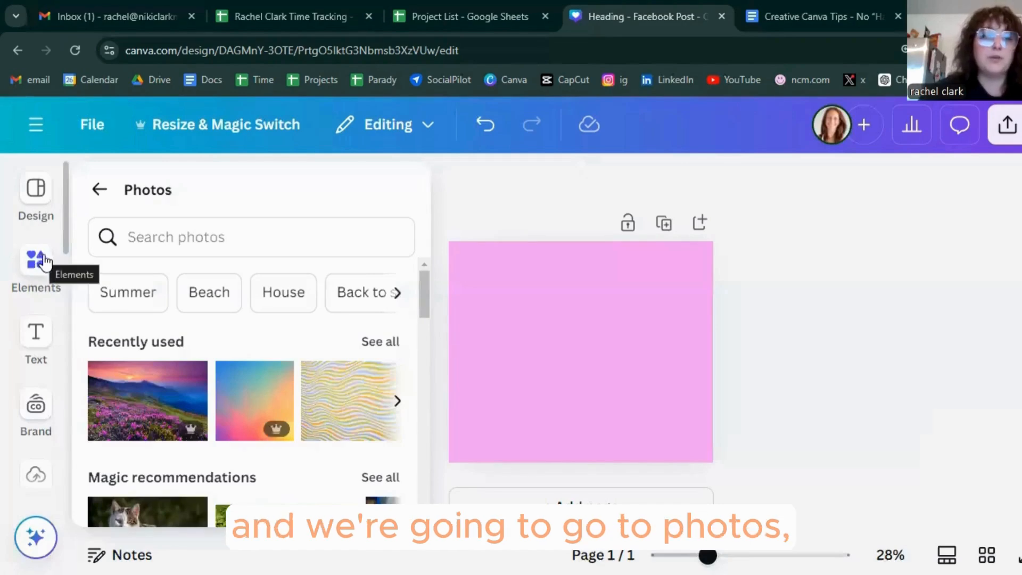
click(192, 230)
text(mou)
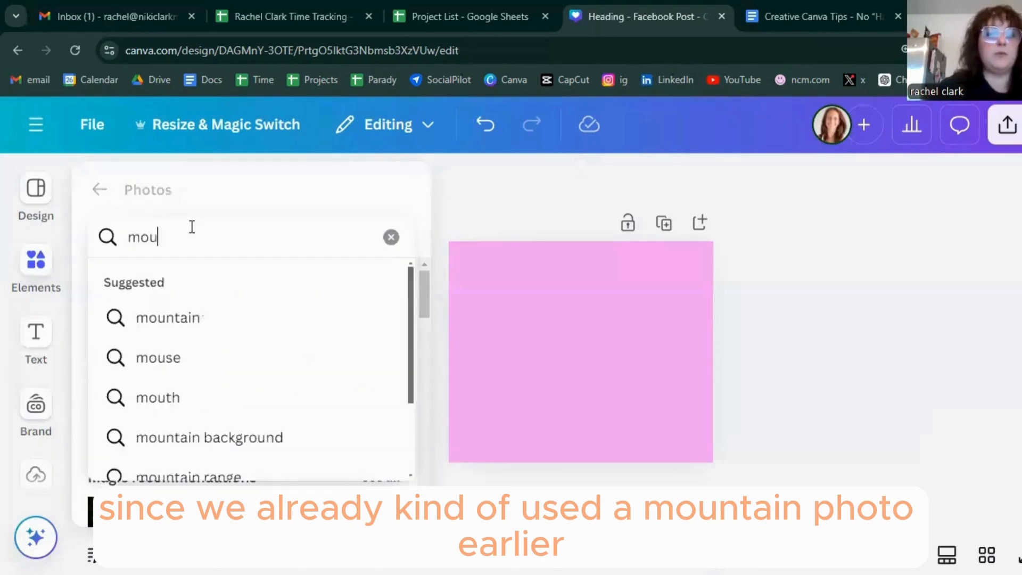
text(ntain)
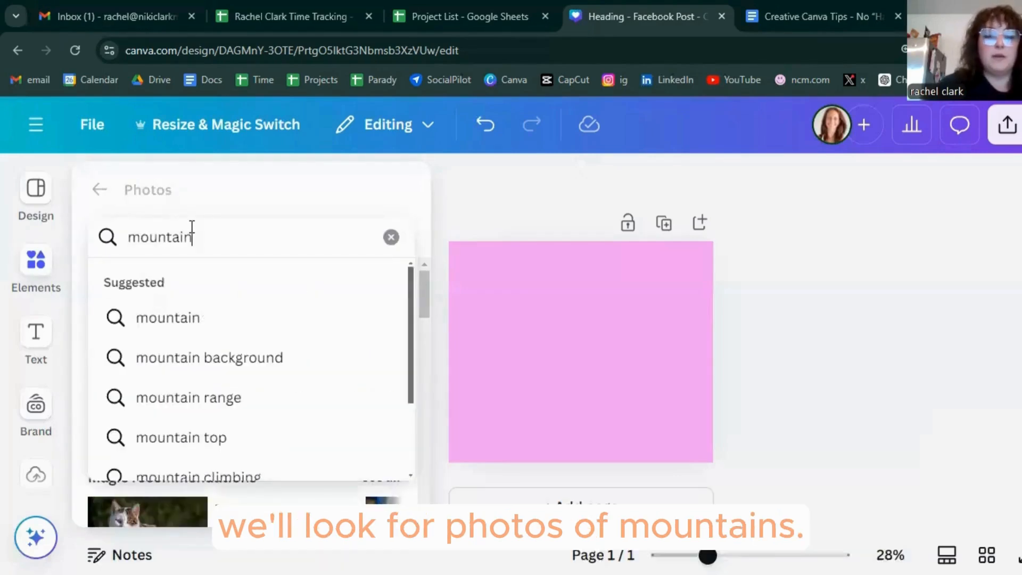
key(Return)
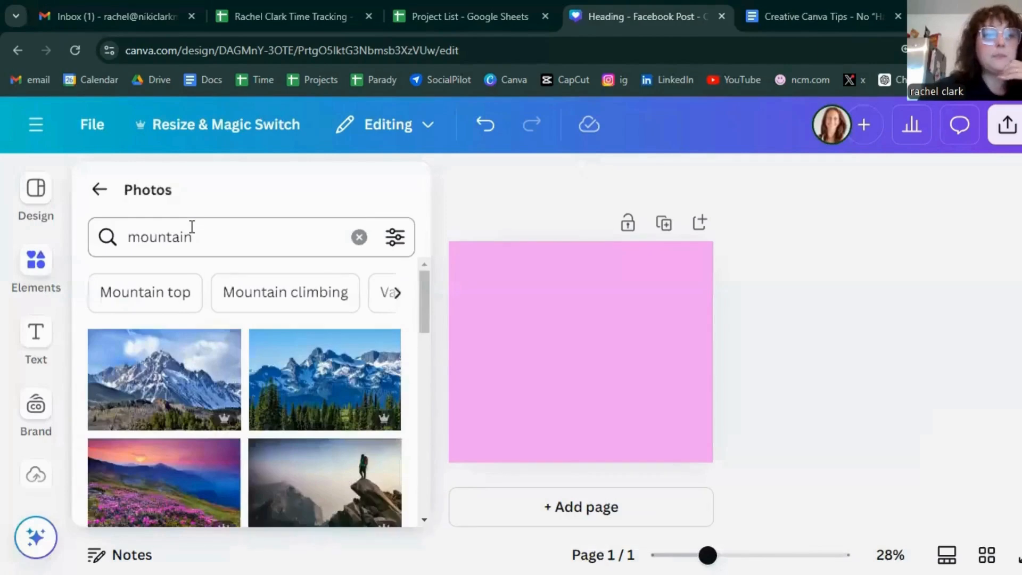
Browse the mountain photos and show more like the "Mountain climbing" photo of a climber standing on a rock
scroll(290, 357, down, 8)
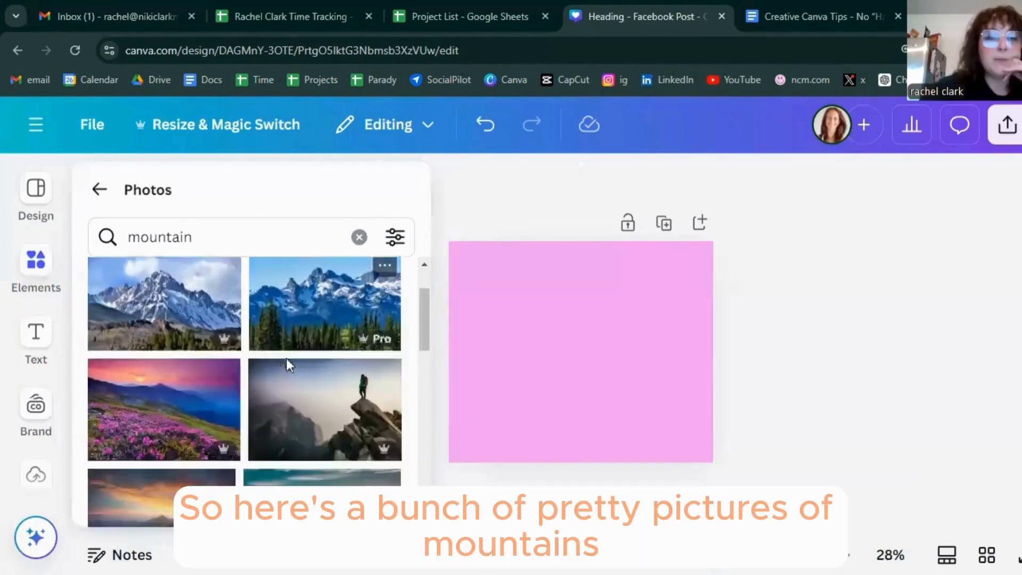
scroll(281, 382, down, 5)
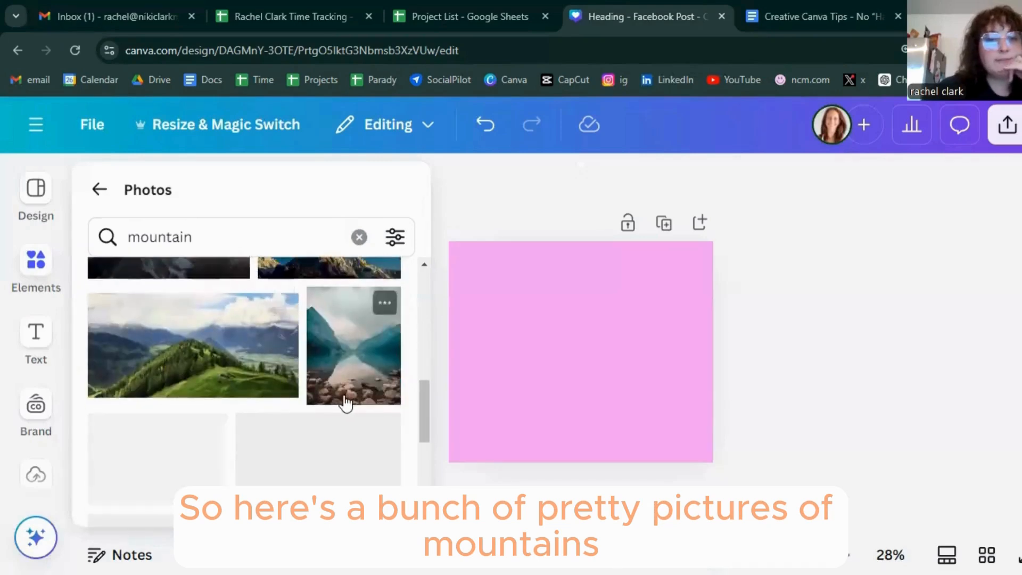
scroll(351, 485, down, 3)
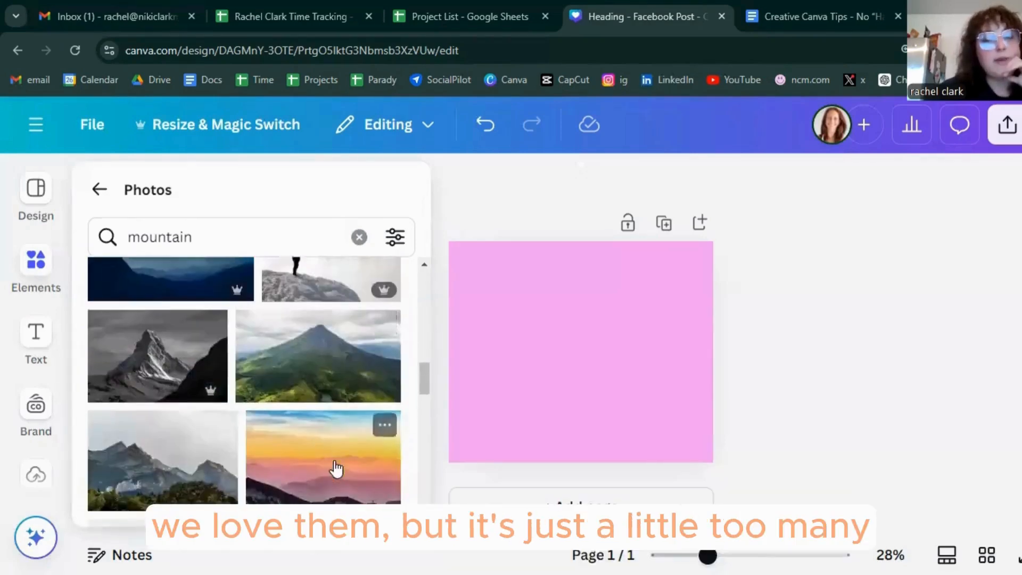
scroll(248, 476, up, 5)
scroll(251, 469, up, 6)
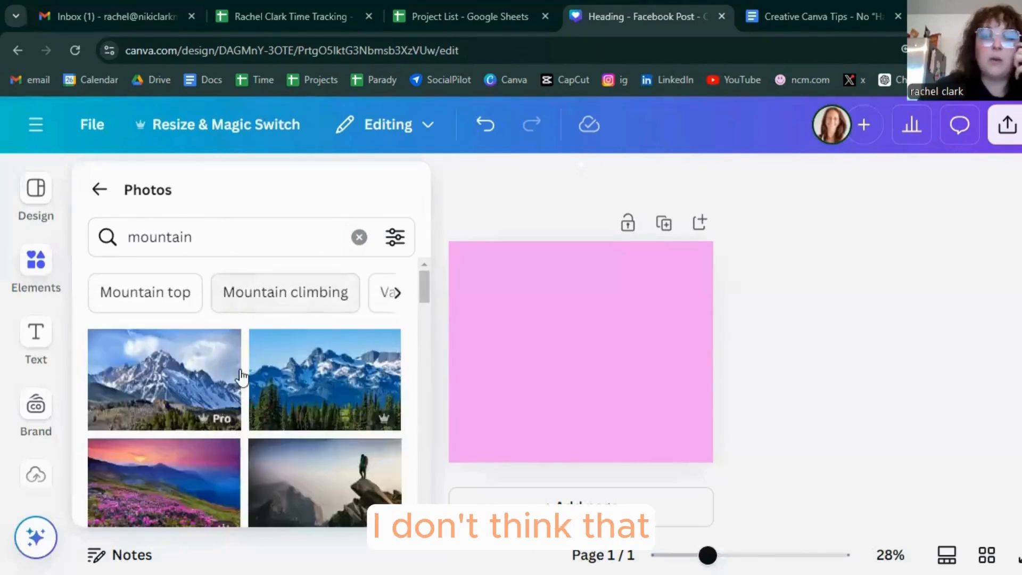
scroll(281, 456, down, 2)
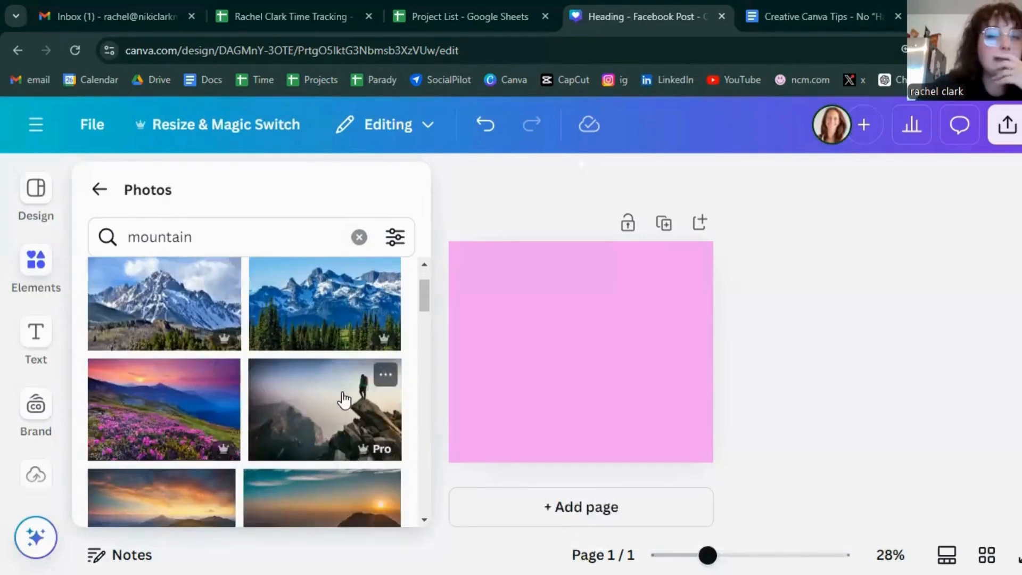
click(385, 377)
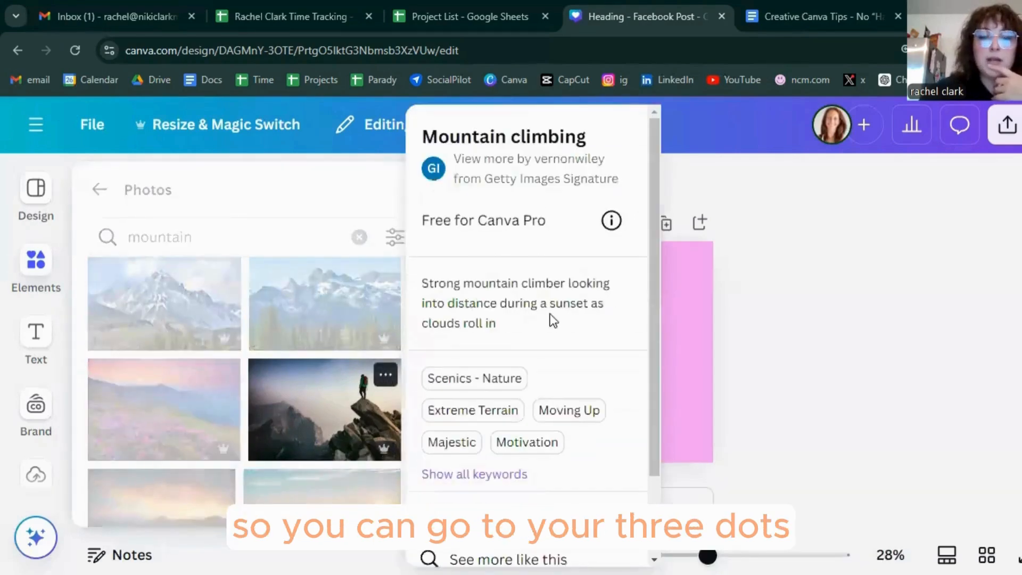
scroll(554, 320, down, 2)
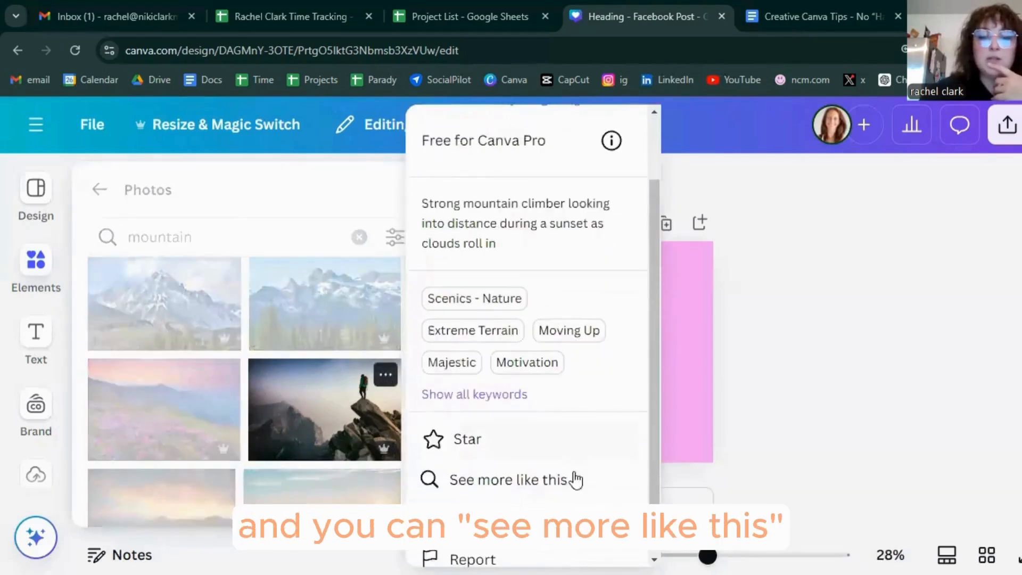
click(529, 481)
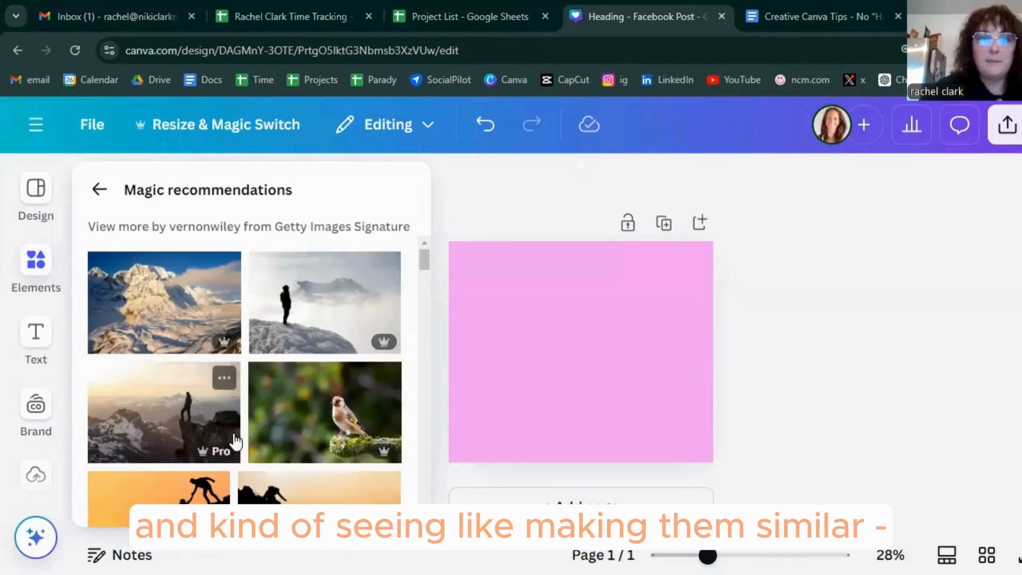
Look through the recommended photos similar to the climber photo and return to the mountain search results
scroll(245, 379, down, 2)
scroll(245, 383, down, 1)
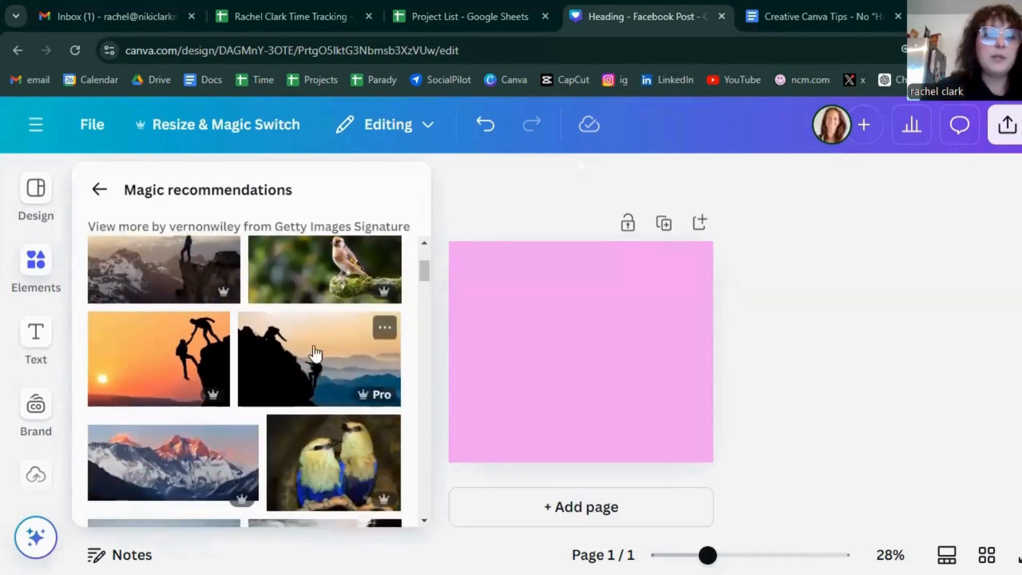
scroll(262, 343, down, 4)
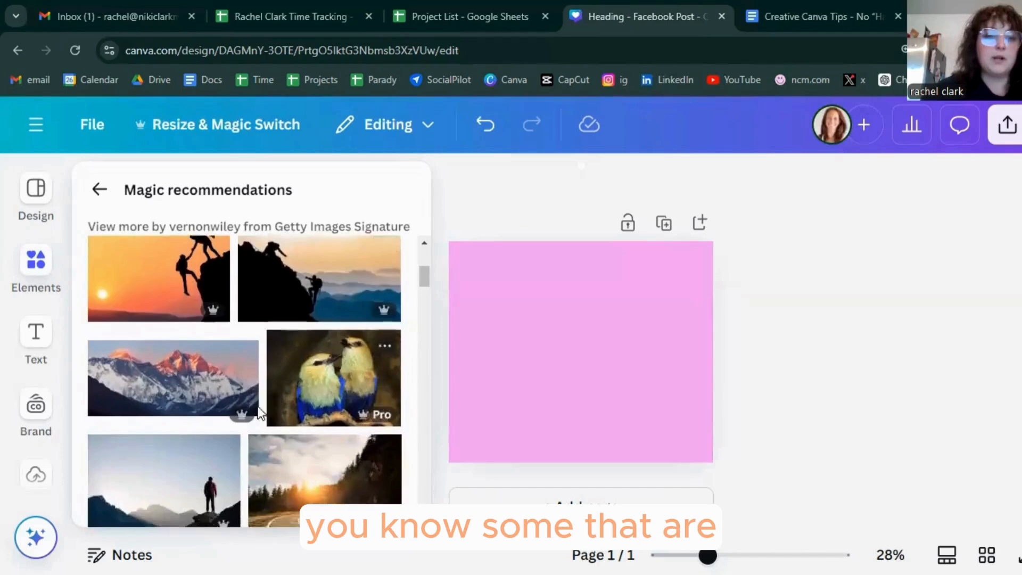
scroll(253, 436, down, 3)
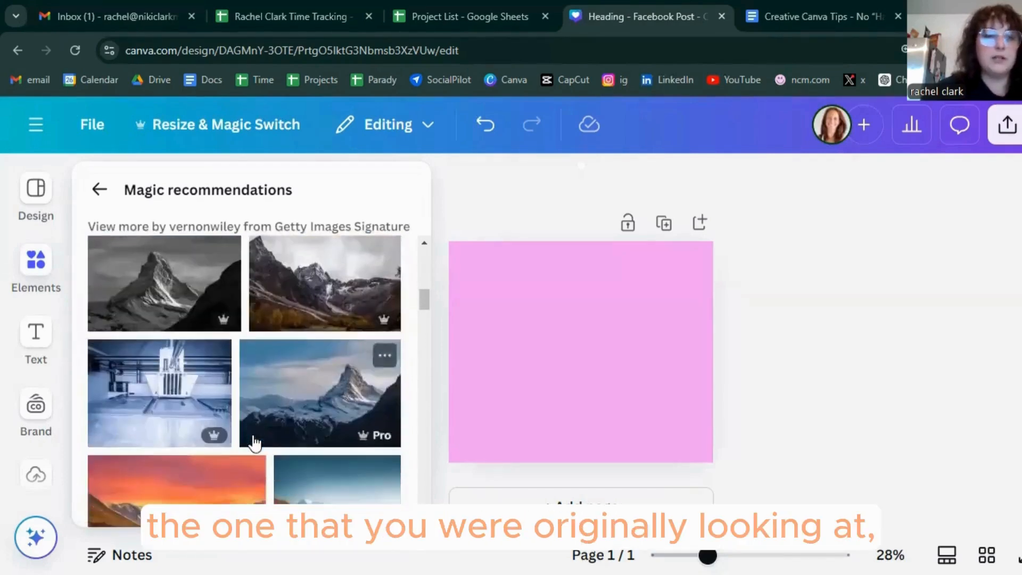
scroll(294, 479, up, 8)
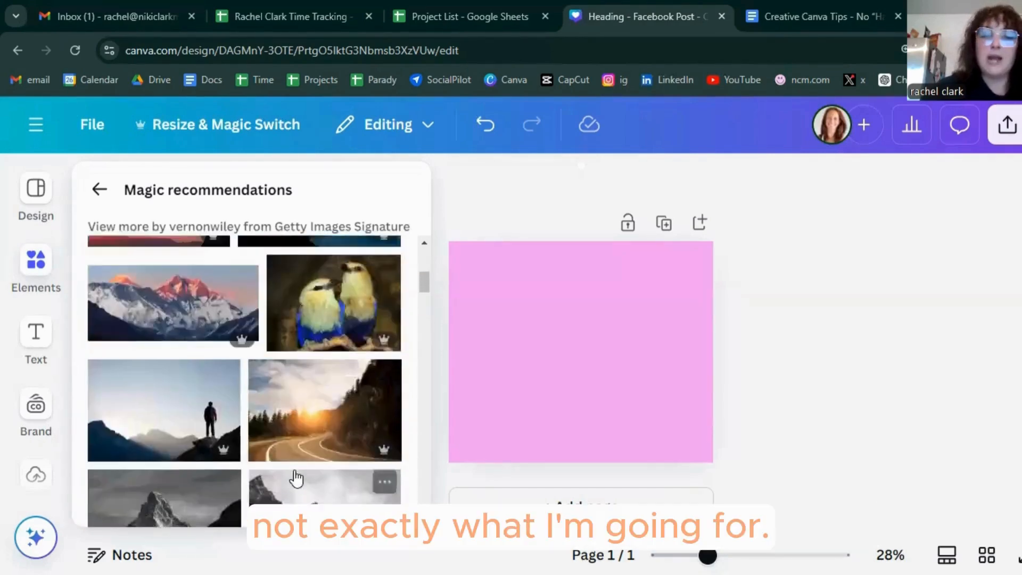
click(96, 190)
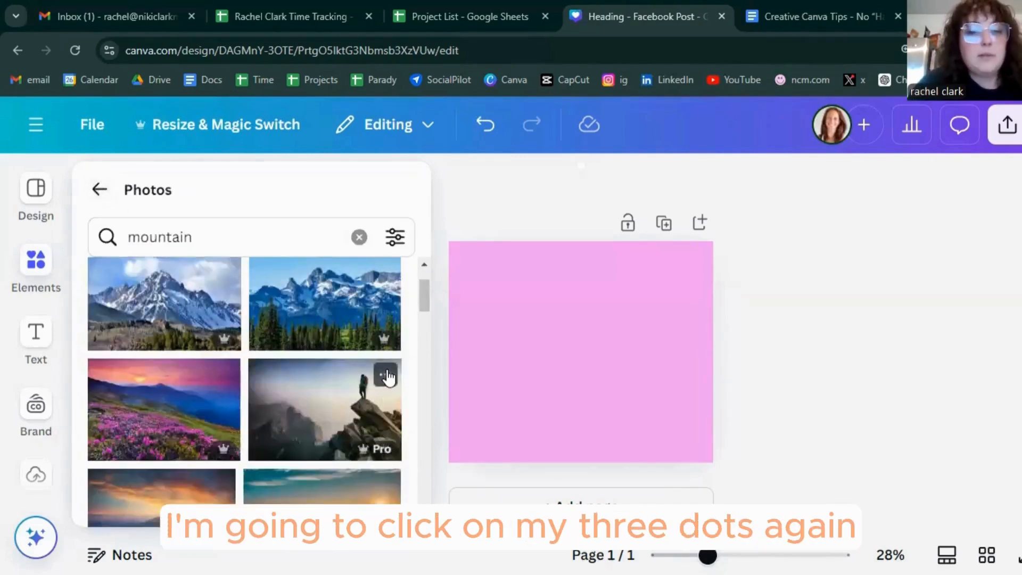
Show all keywords of the "Mountain climbing" photo and search photos by its "Motivation" keyword
click(386, 375)
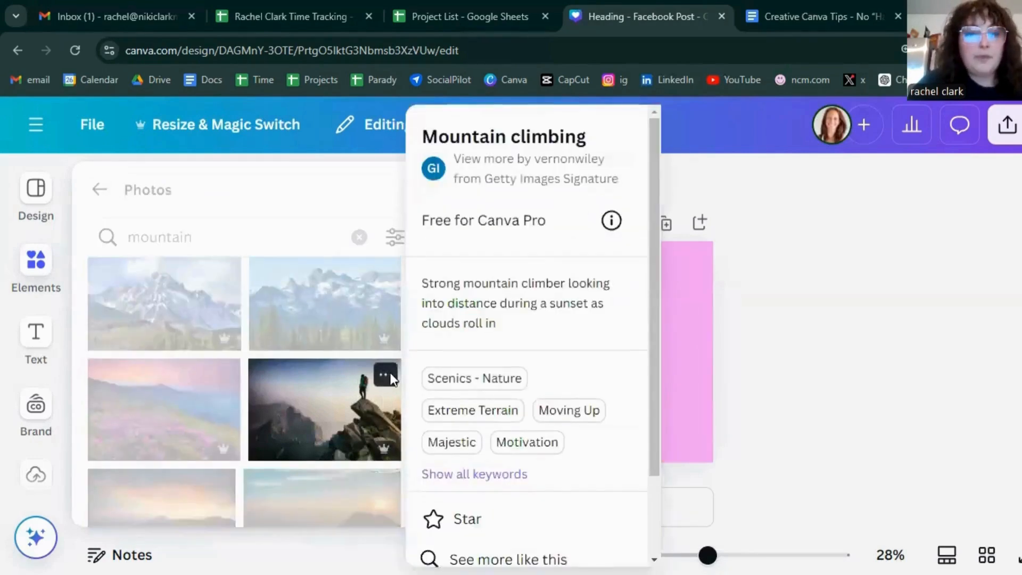
click(450, 474)
scroll(527, 379, down, 2)
scroll(561, 381, down, 8)
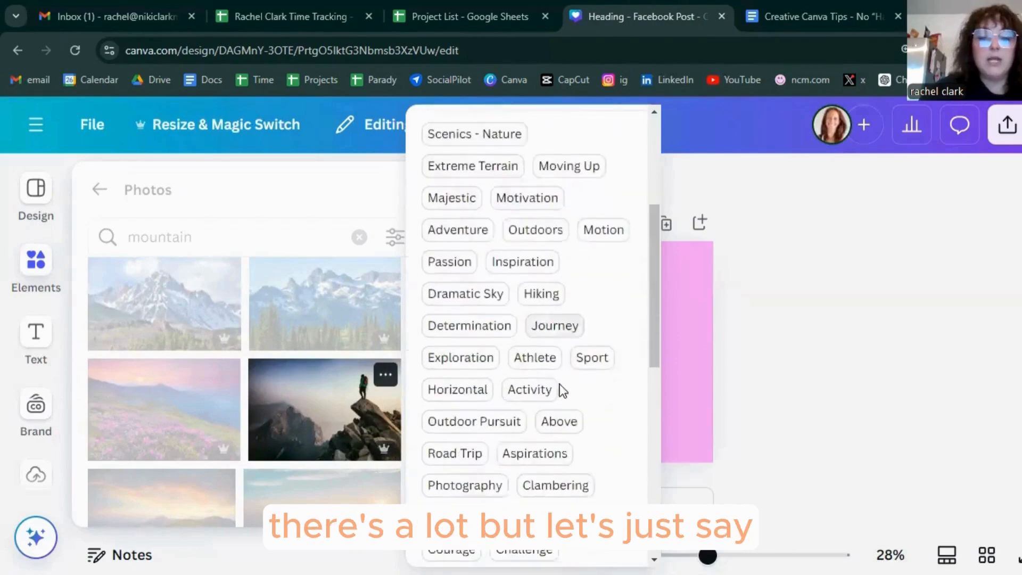
scroll(565, 411, up, 10)
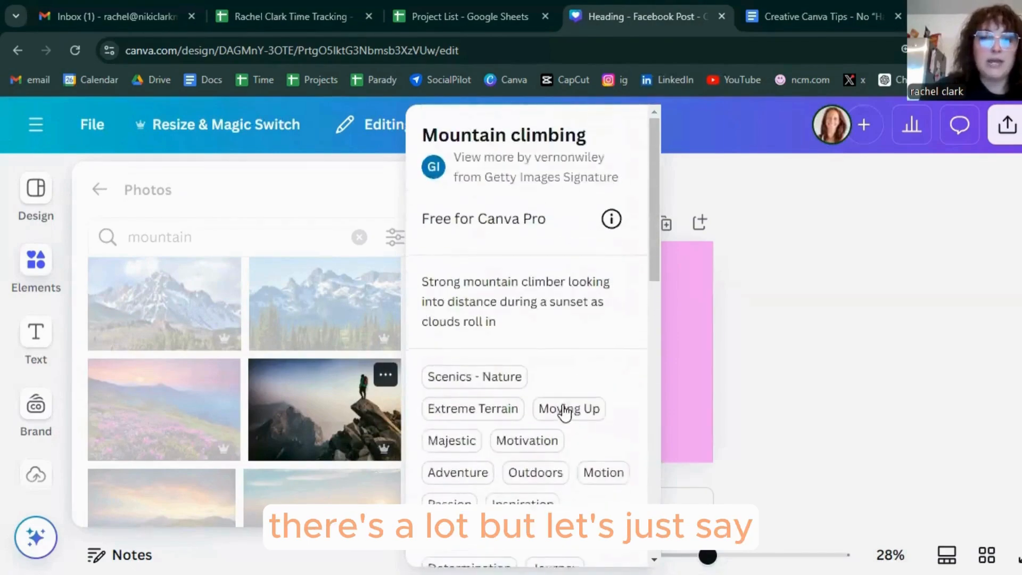
scroll(562, 410, down, 3)
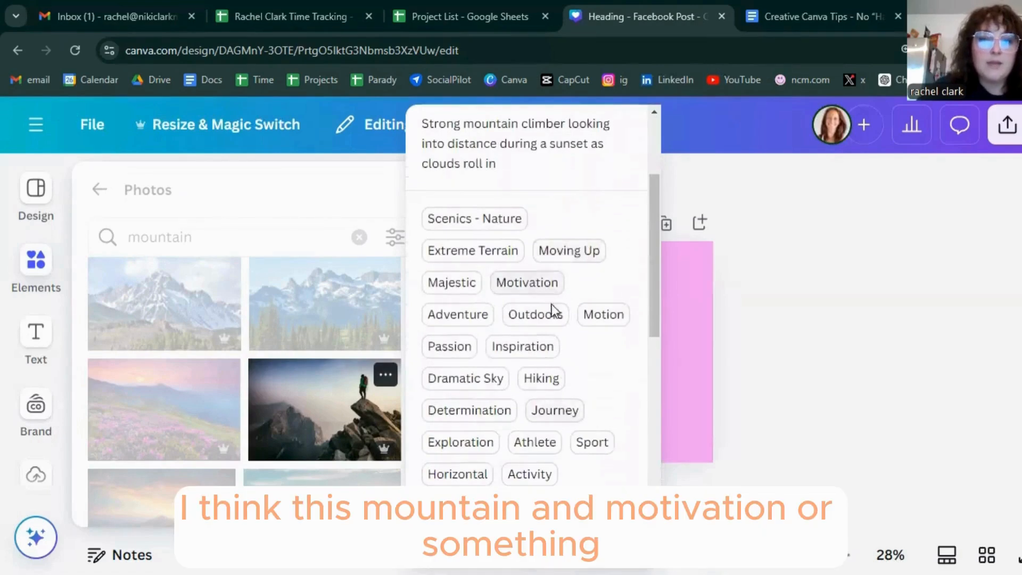
click(529, 285)
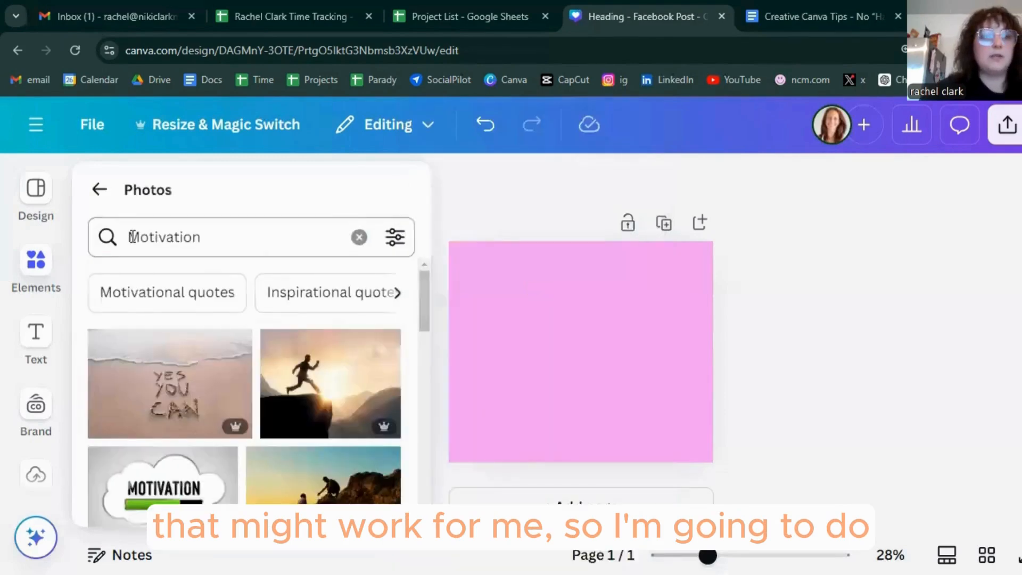
Refine the photo search to "mountain Motivation"
click(133, 236)
text(mountai)
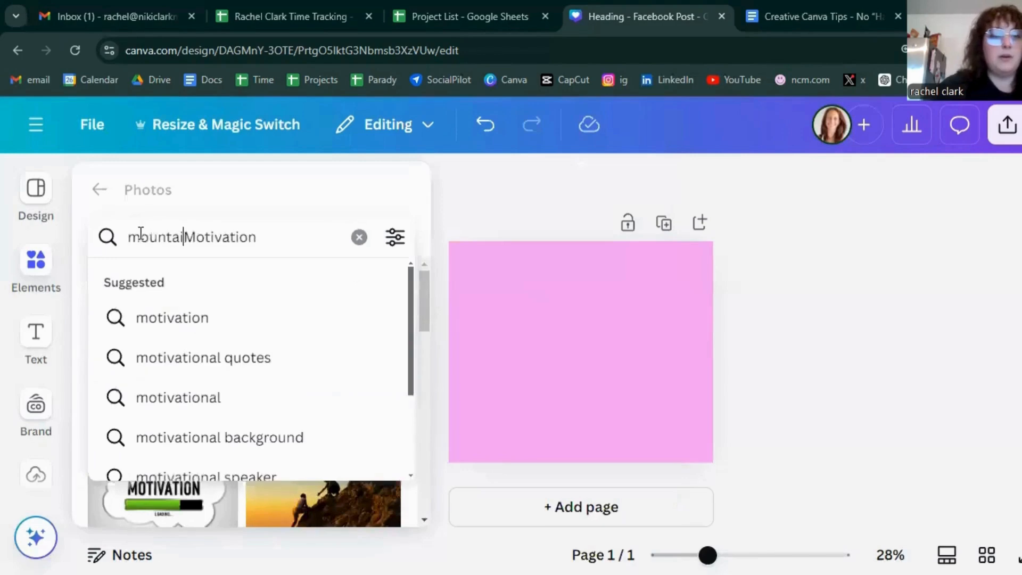
text(n)
key(Return)
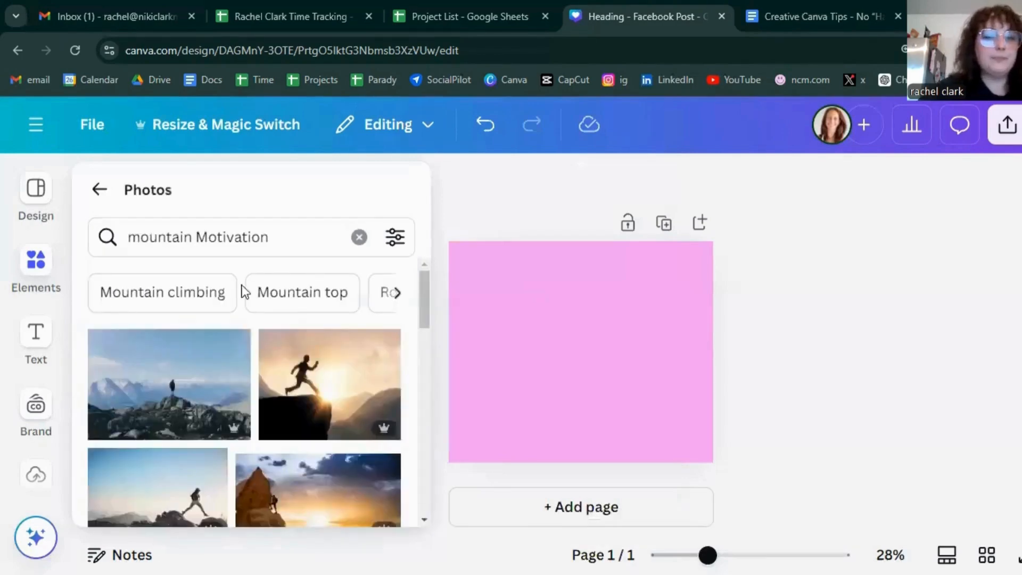
Browse the photo results for "mountain Motivation"
scroll(254, 402, down, 4)
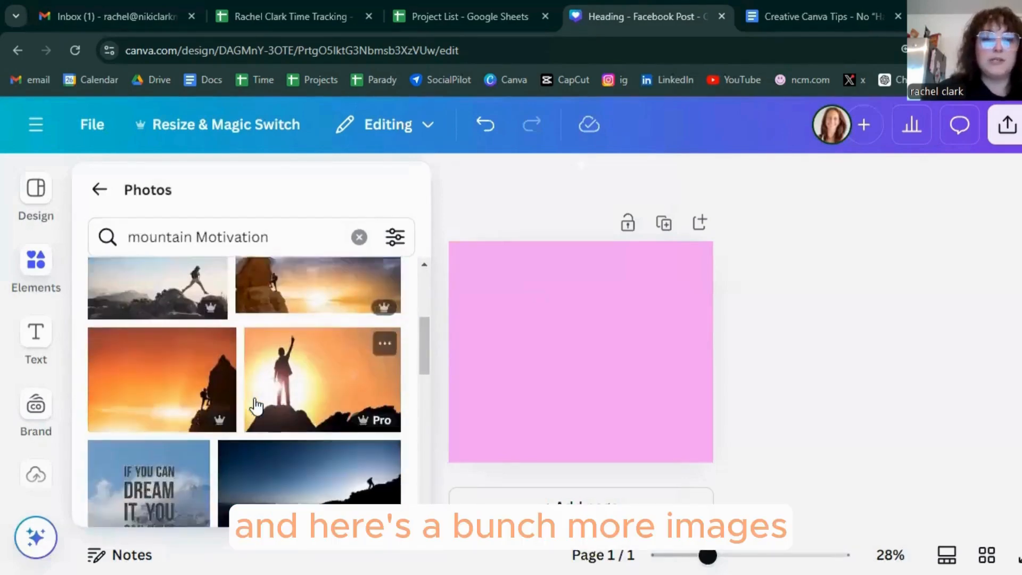
scroll(254, 401, down, 5)
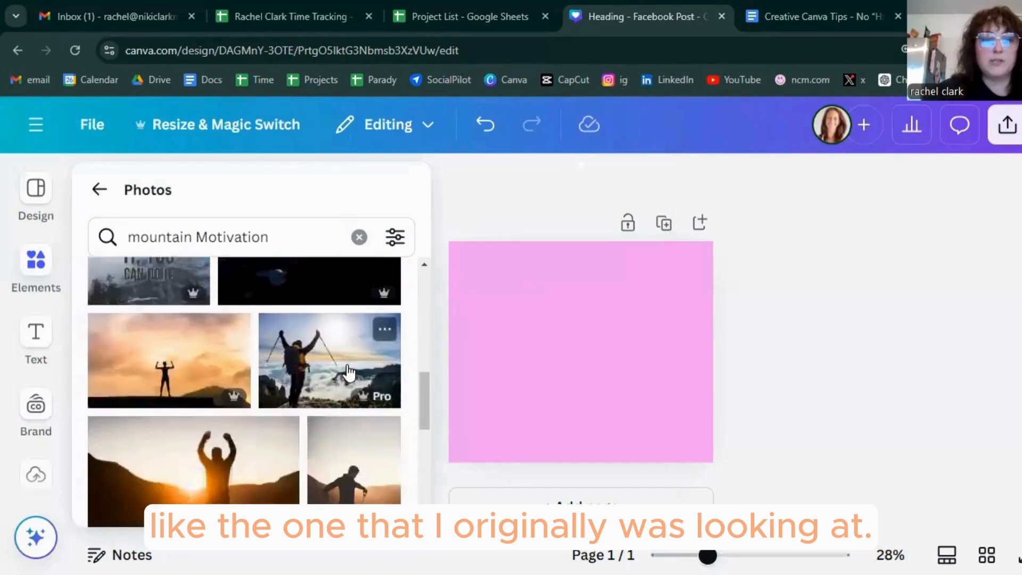
scroll(335, 392, down, 2)
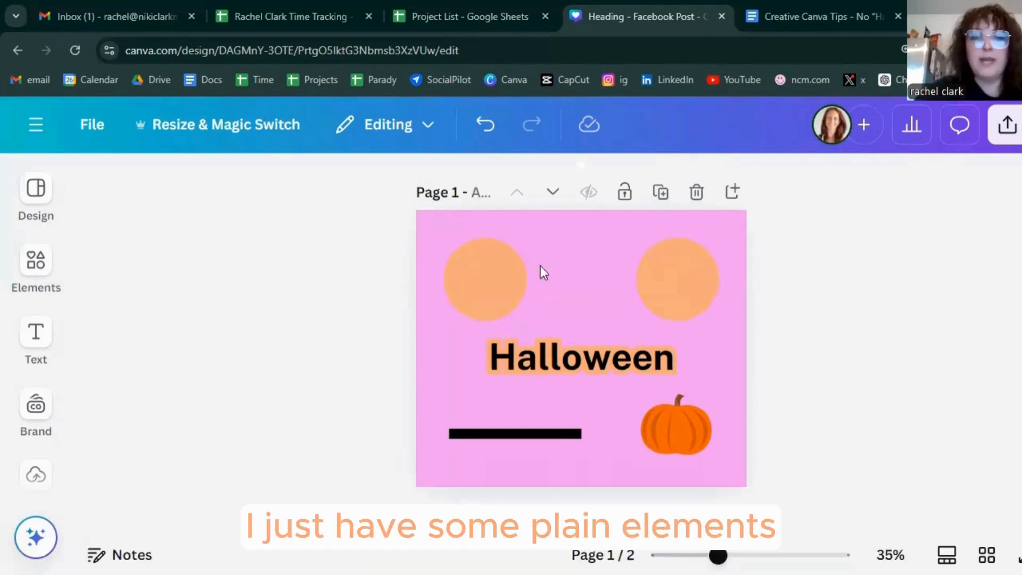
Inspect the two orange circles and the "Halloween" heading on page 1
click(491, 282)
click(695, 279)
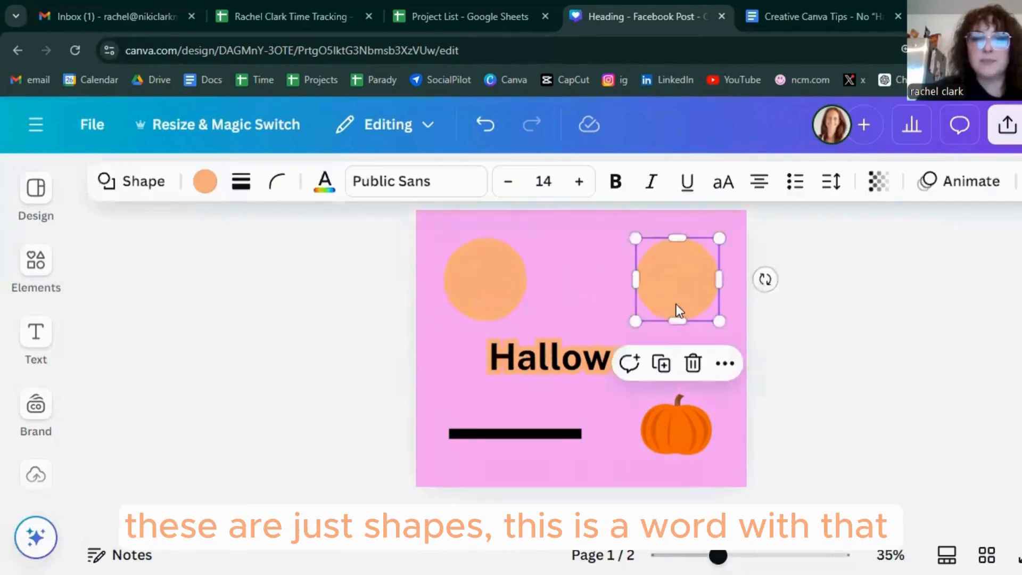
click(555, 350)
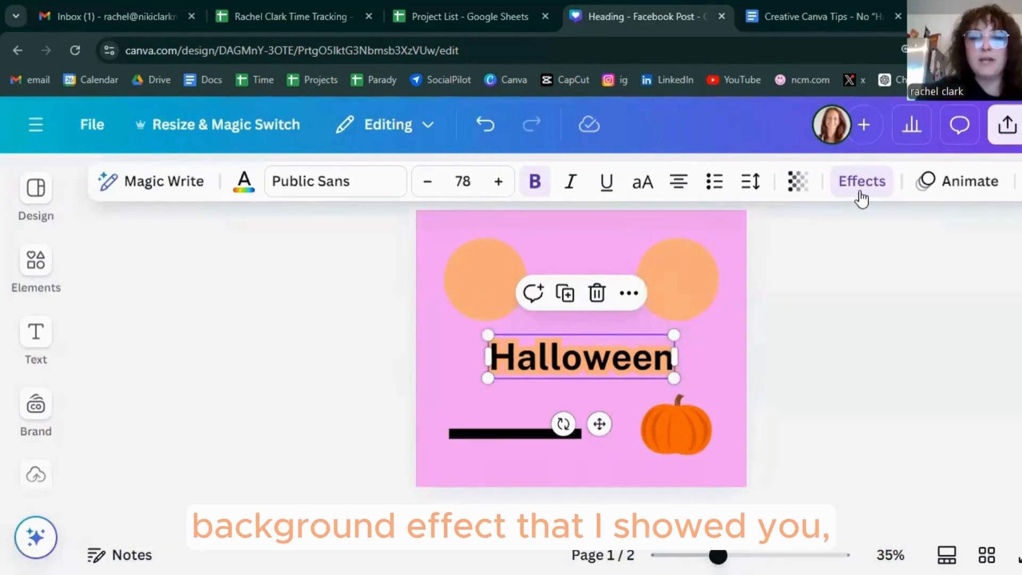
Recolour the black line below the "Halloween" heading with the peach orange from the NCM Color Pallet
click(488, 433)
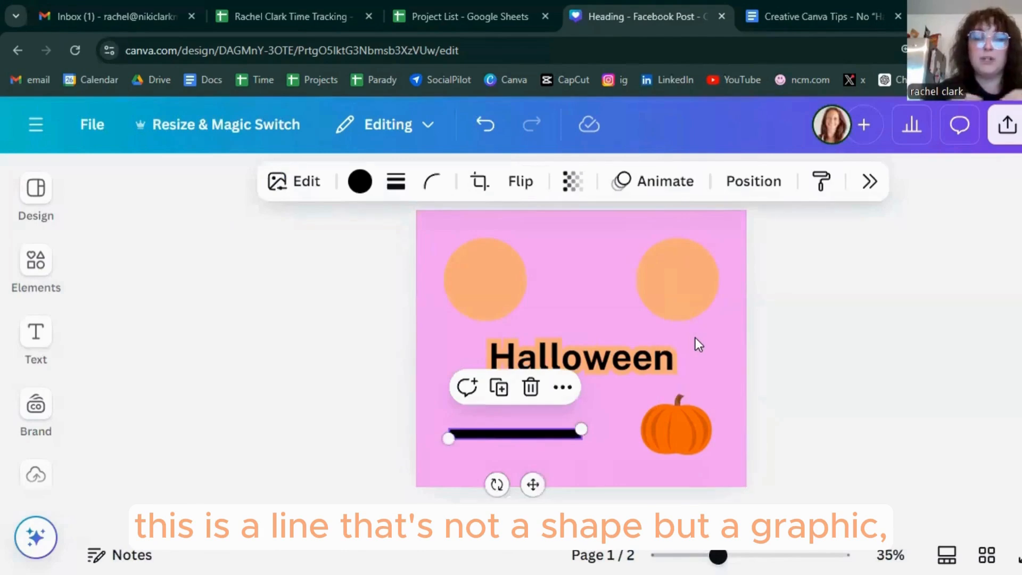
click(359, 184)
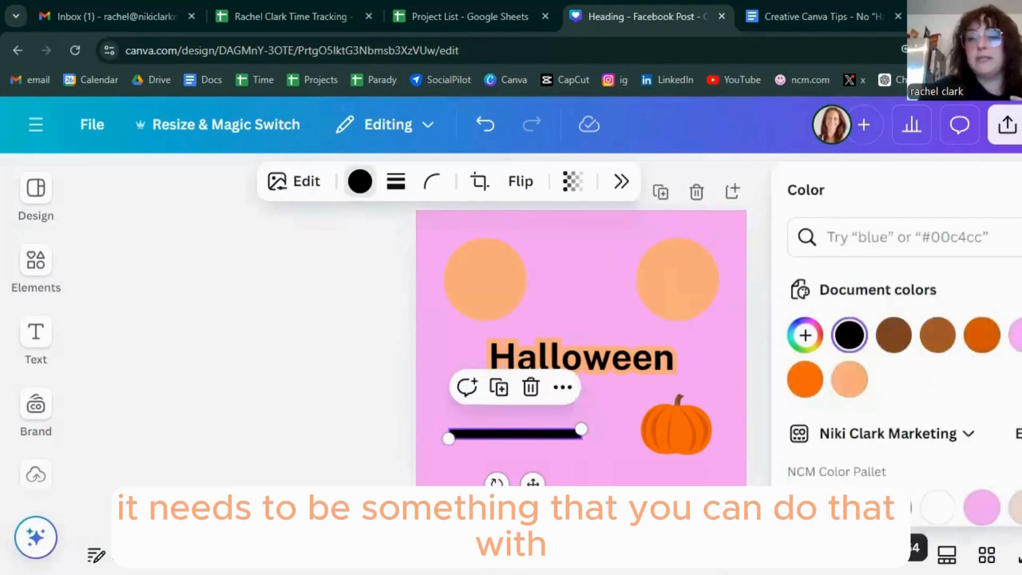
click(969, 505)
click(849, 505)
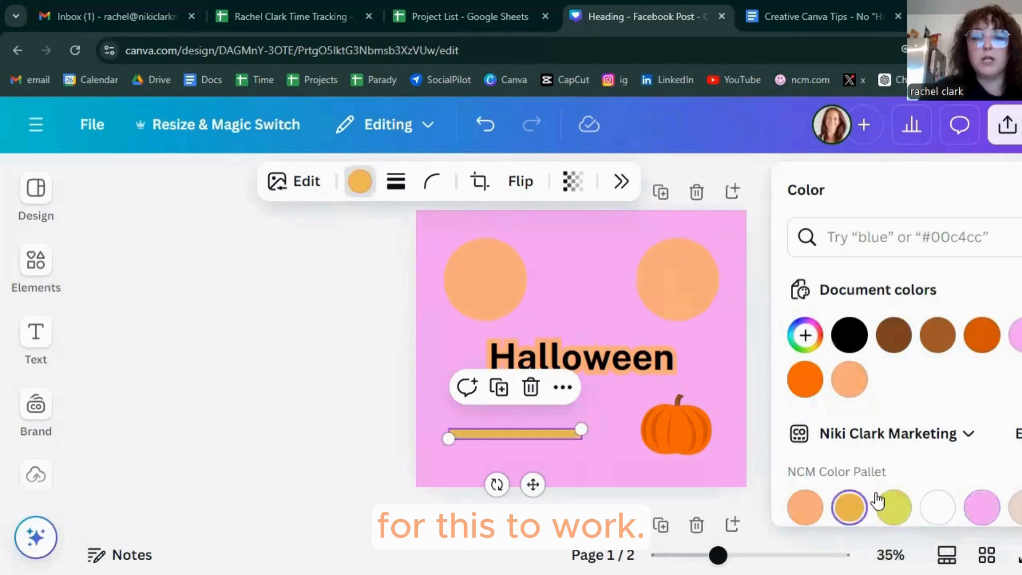
click(805, 508)
click(277, 356)
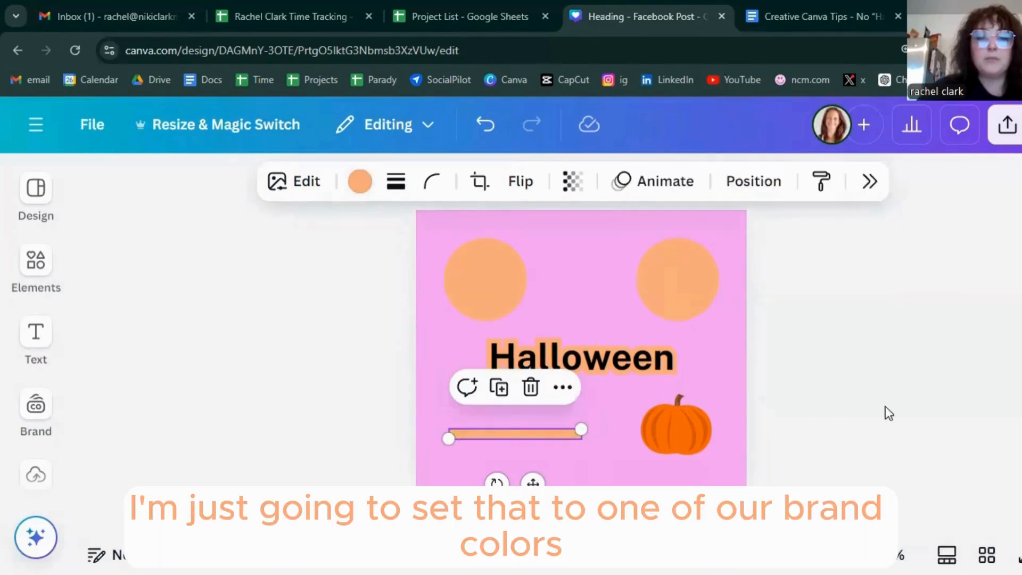
click(905, 388)
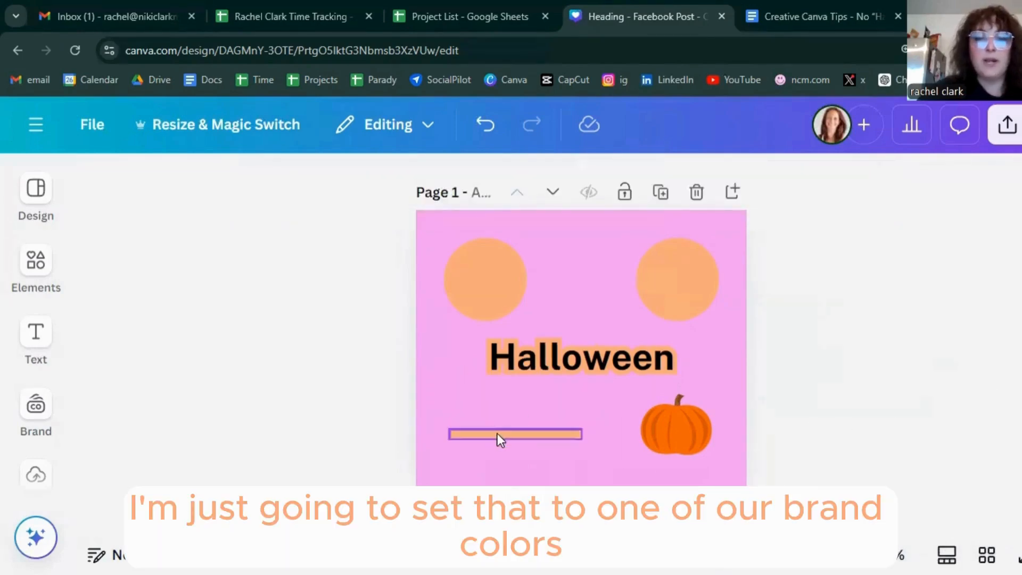
Recolour the pumpkin graphic with NCM brand colours, making its third colour pink and its fourth colour lime green
click(691, 429)
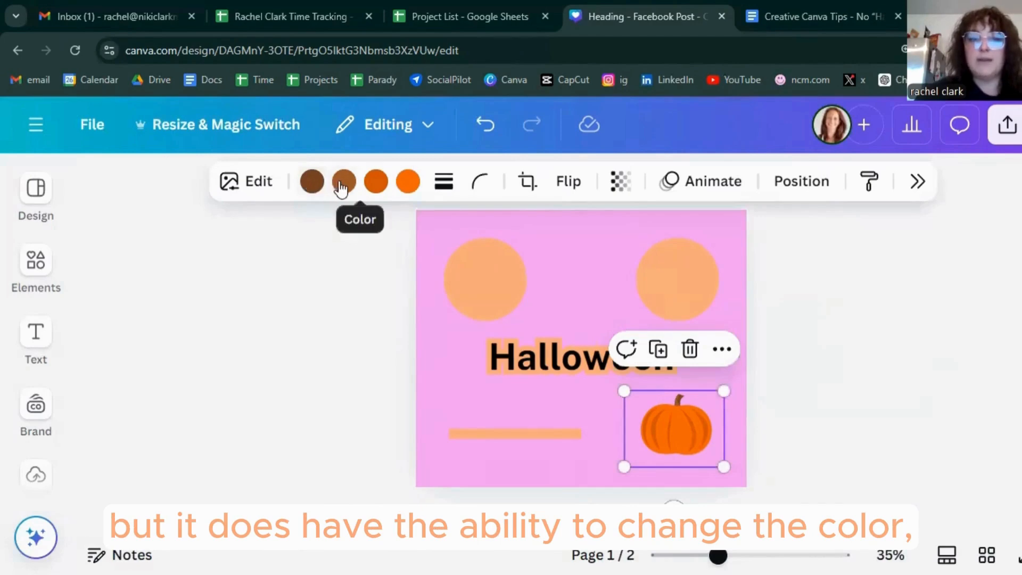
click(376, 181)
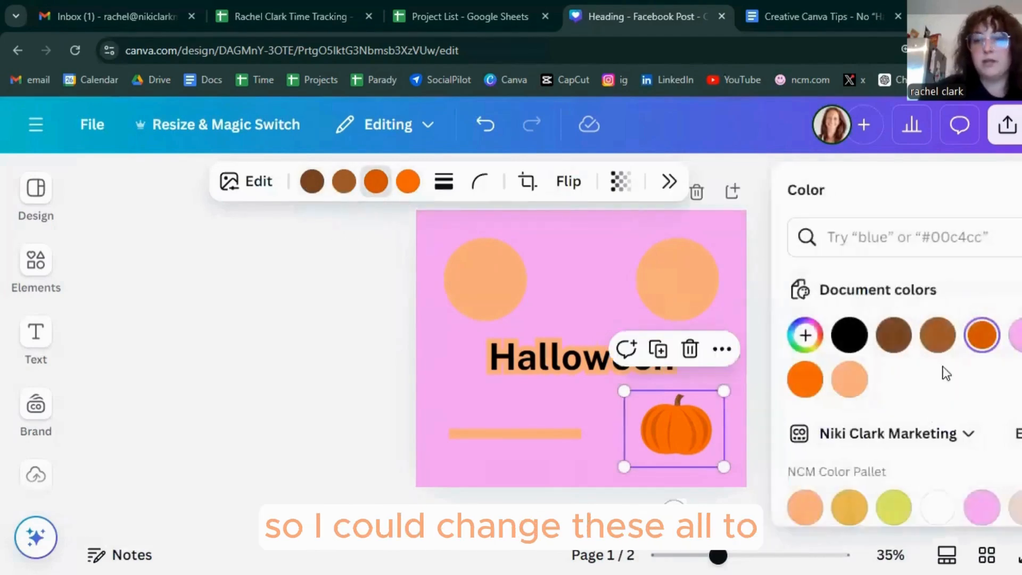
click(982, 509)
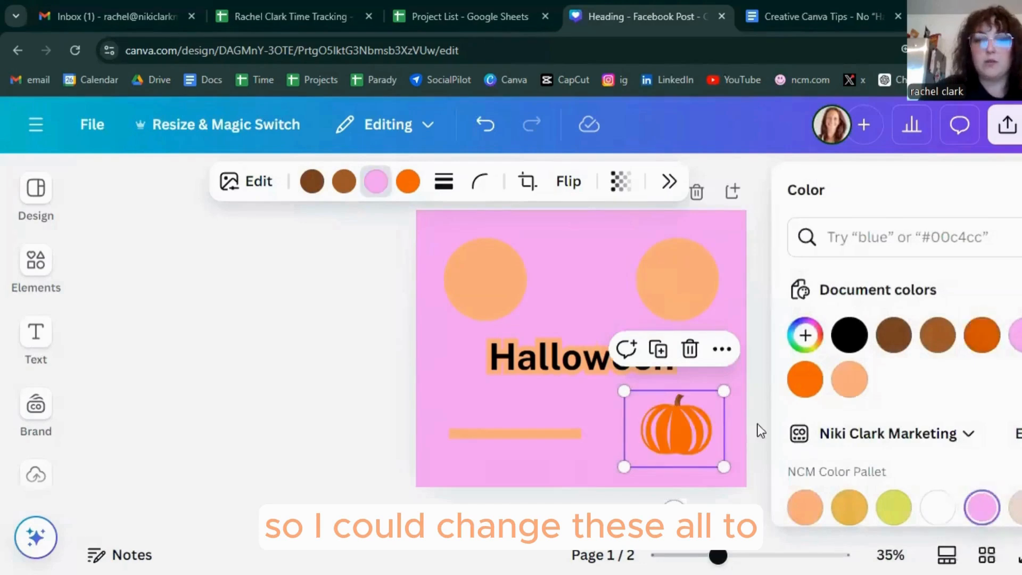
click(408, 181)
click(806, 508)
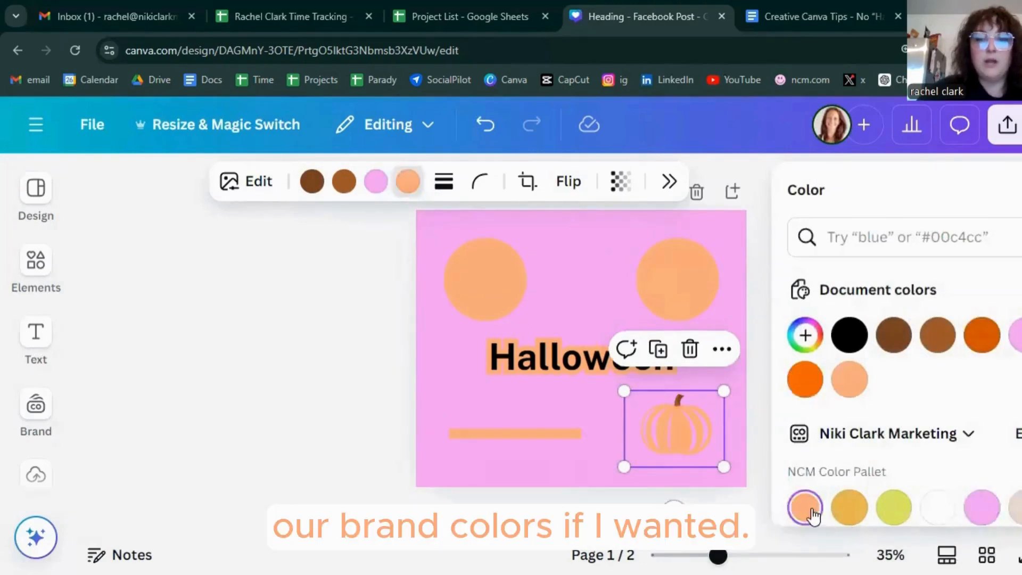
click(894, 508)
Set the pumpkin graphic's first colour to the brand gold and its second colour to the brand beige
click(312, 181)
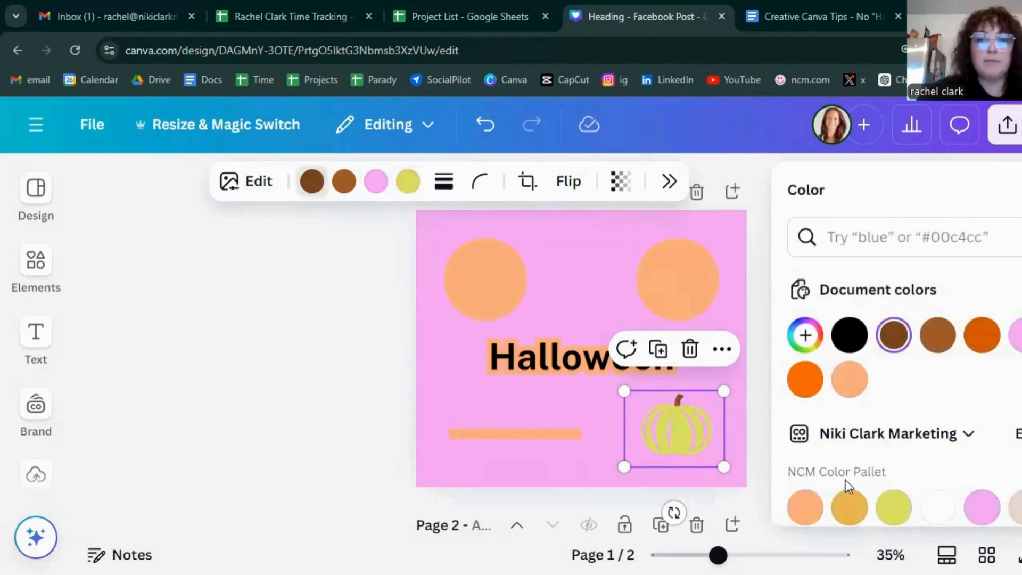
click(850, 508)
click(344, 181)
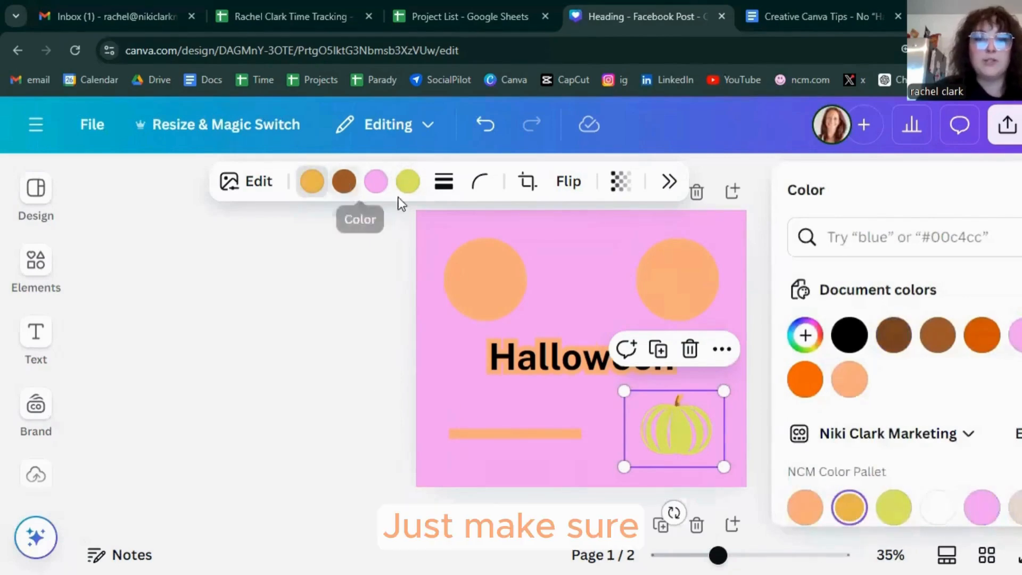
click(850, 508)
click(983, 511)
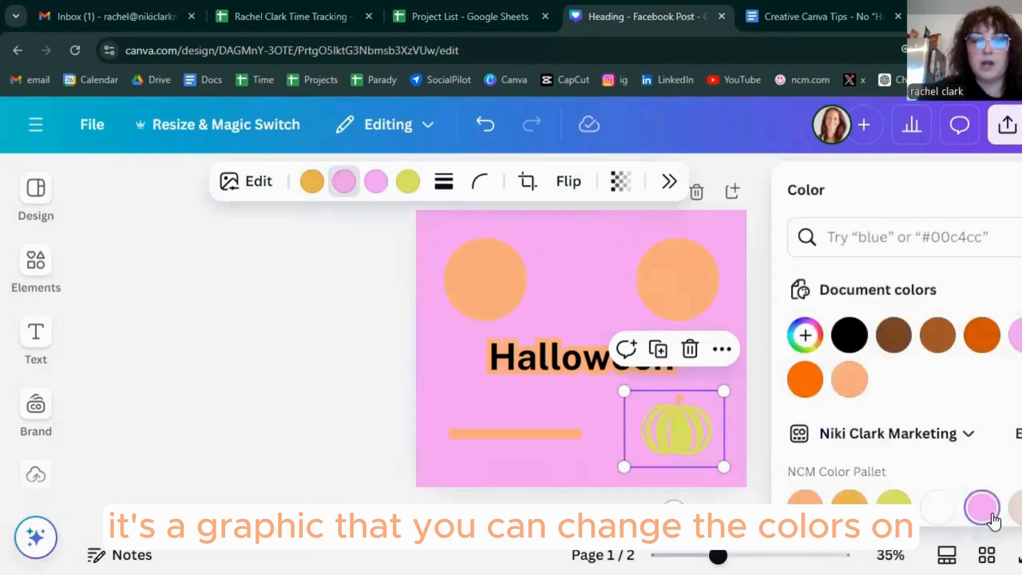
click(1014, 509)
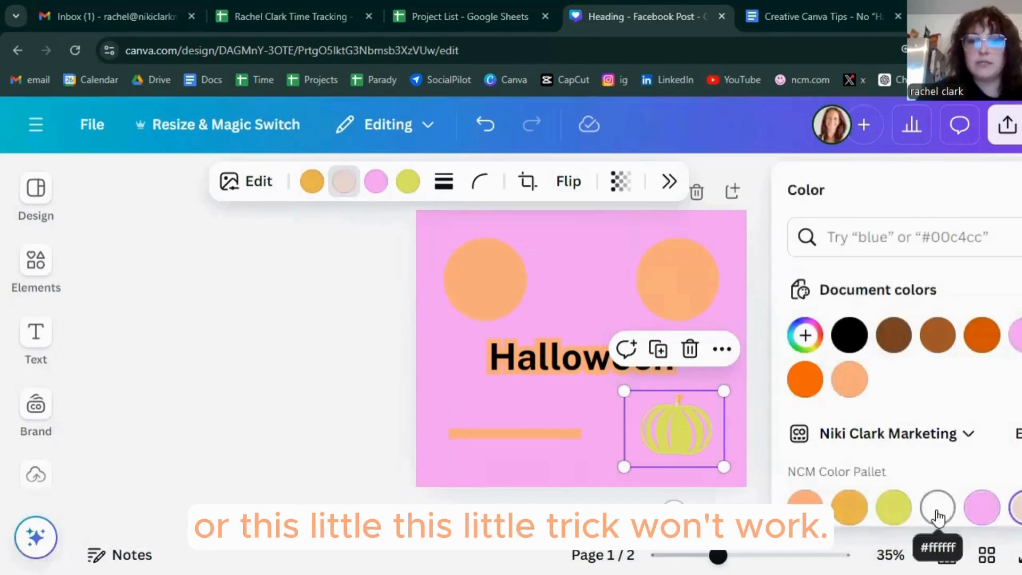
click(302, 338)
click(921, 409)
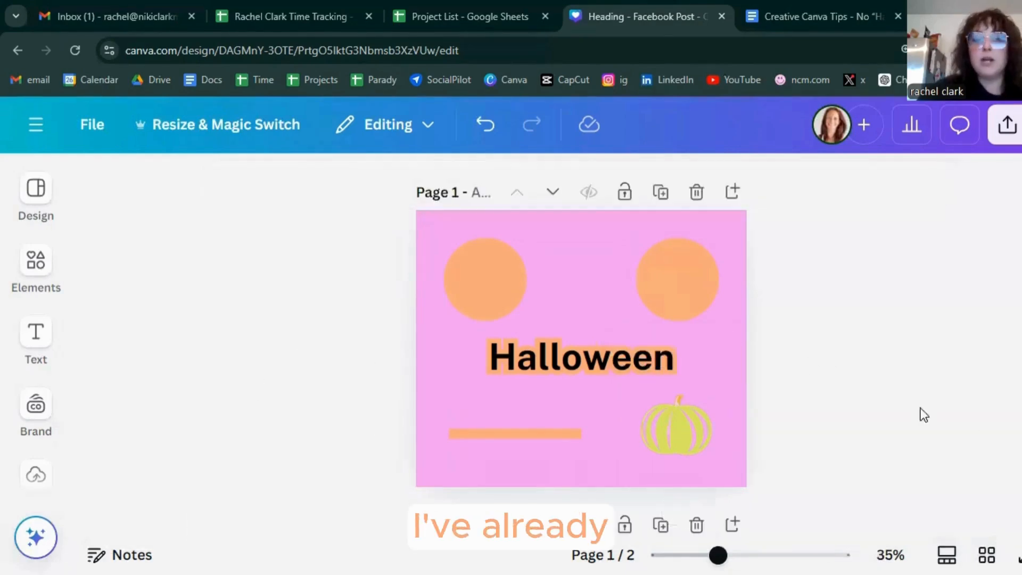
Paste the copied multicolour gradient image onto page 1, shrink it and place it at the page's left edge above the line
click(569, 289)
key(ctrl+v)
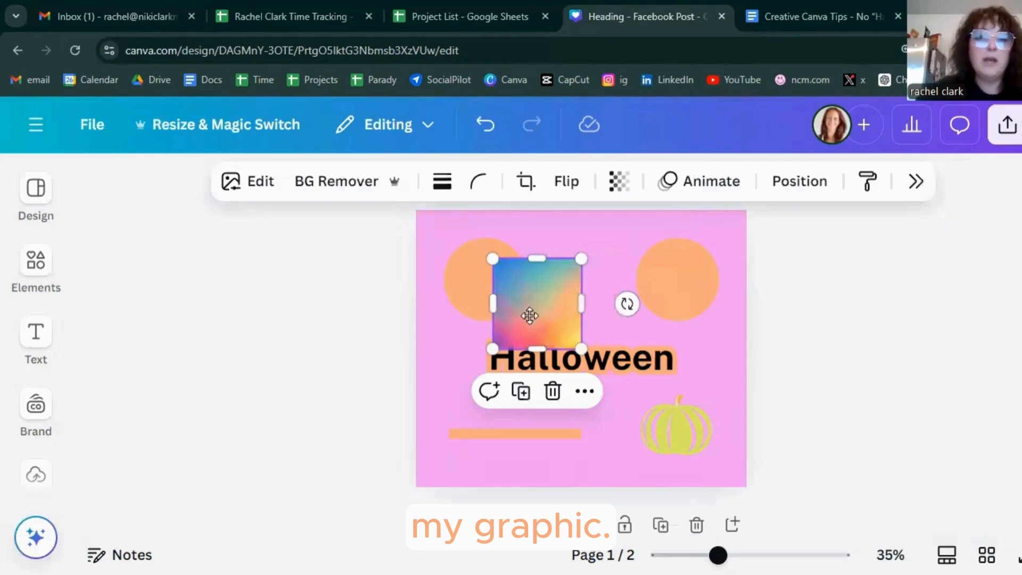
drag(548, 306, 470, 369)
drag(509, 327, 442, 389)
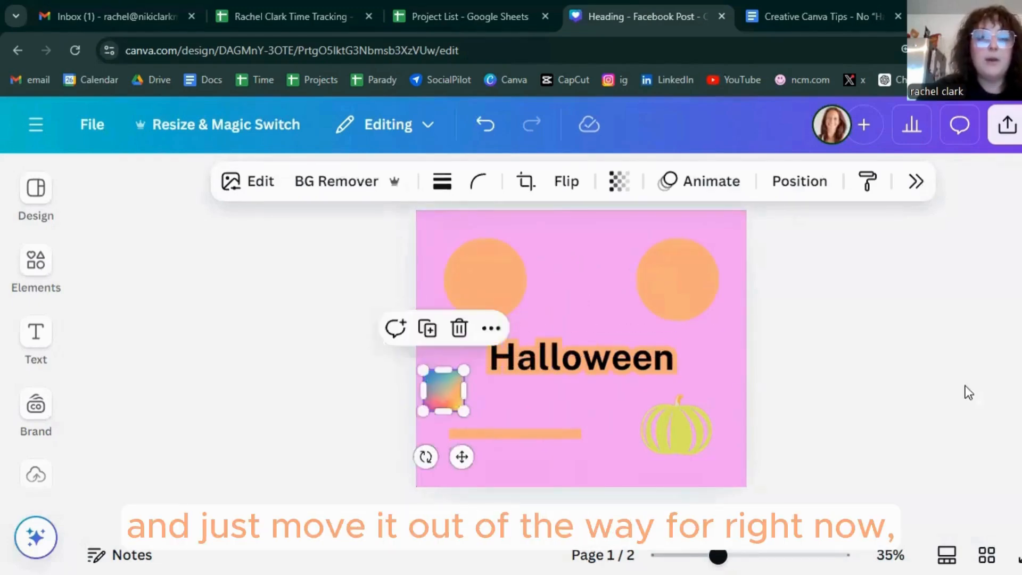
click(965, 392)
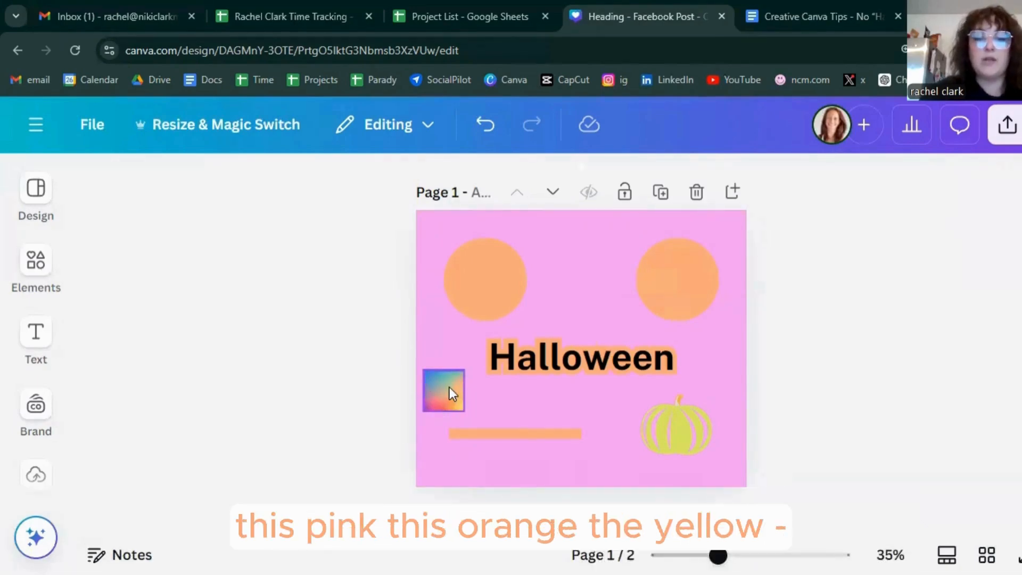
Apply the gradient image's colours to the page
right_click(446, 393)
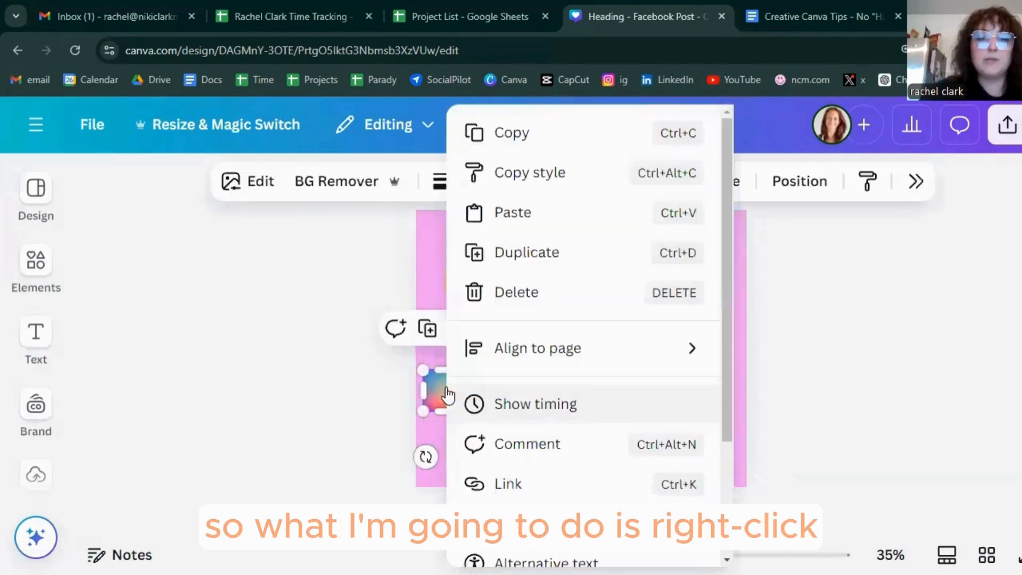
scroll(558, 381, down, 3)
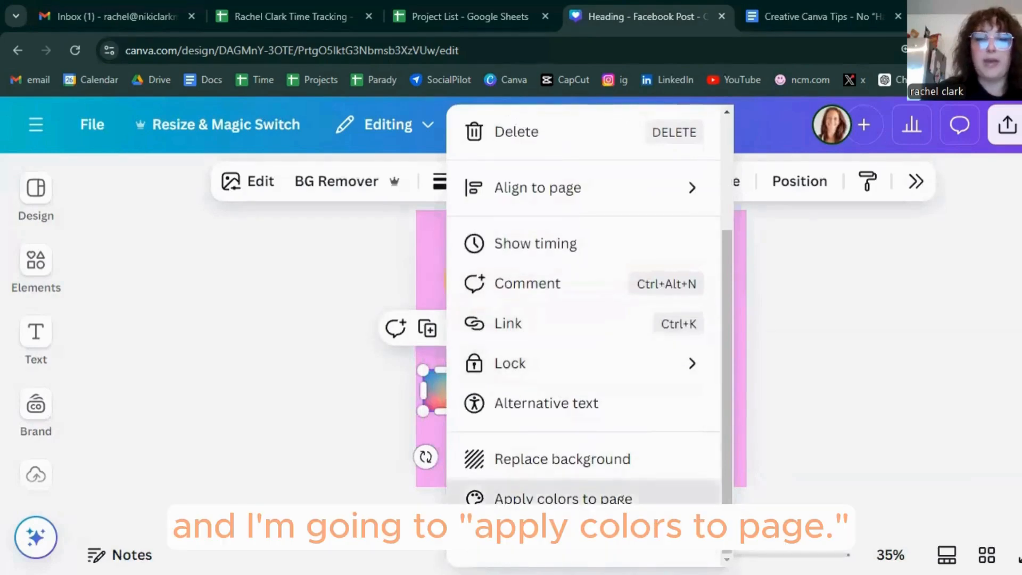
click(620, 499)
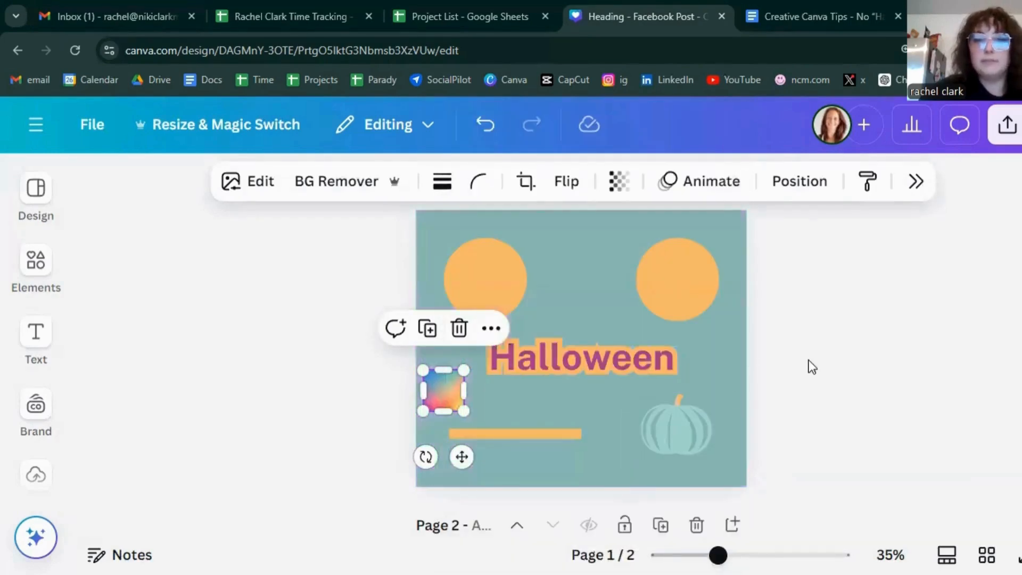
Shuffle the page's colour combination by reapplying the gradient image's colours five more times, ending with a magenta background and coral circles
right_click(436, 388)
scroll(541, 376, down, 3)
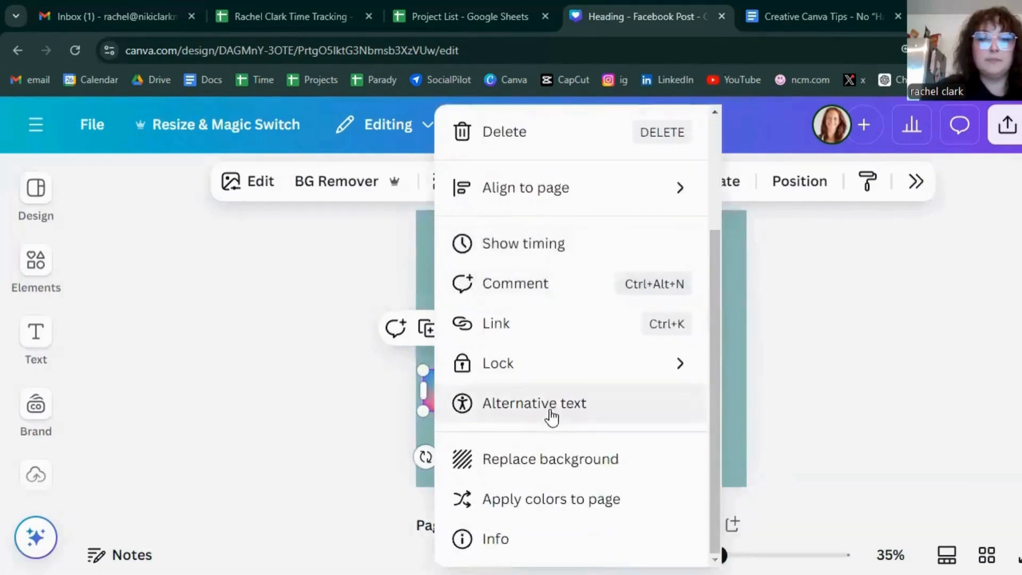
click(604, 499)
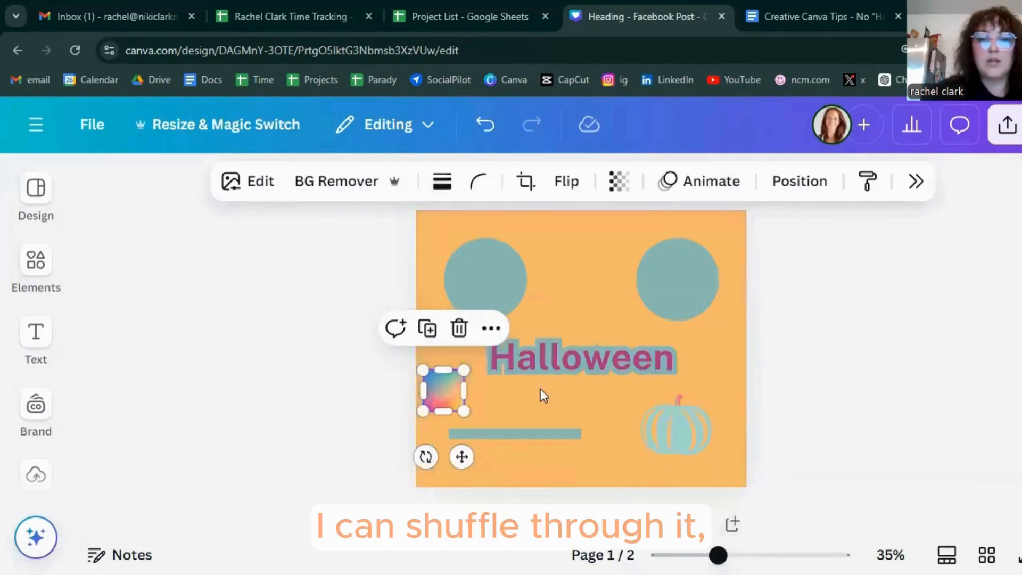
right_click(453, 391)
scroll(543, 431, down, 3)
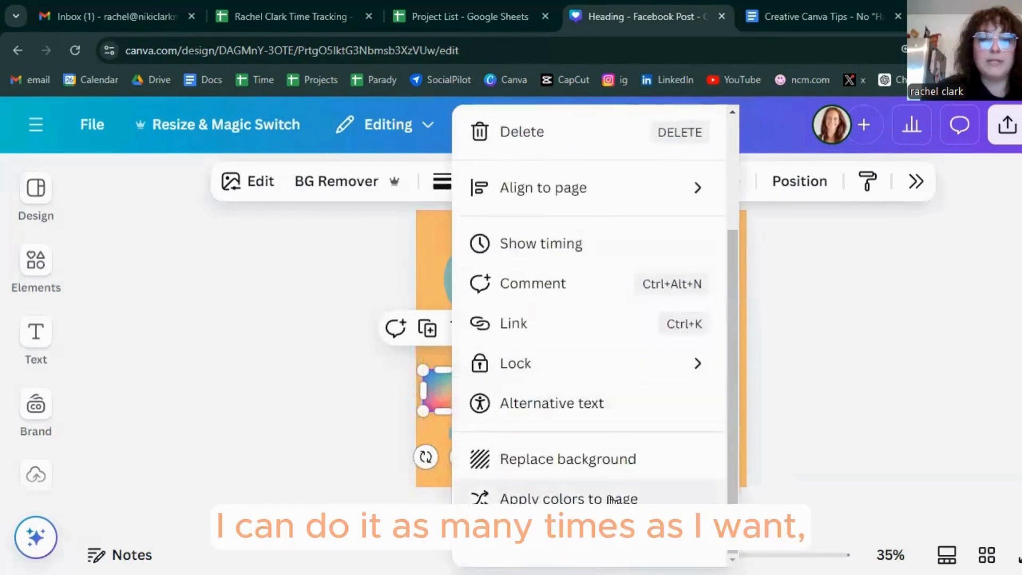
click(609, 498)
right_click(445, 390)
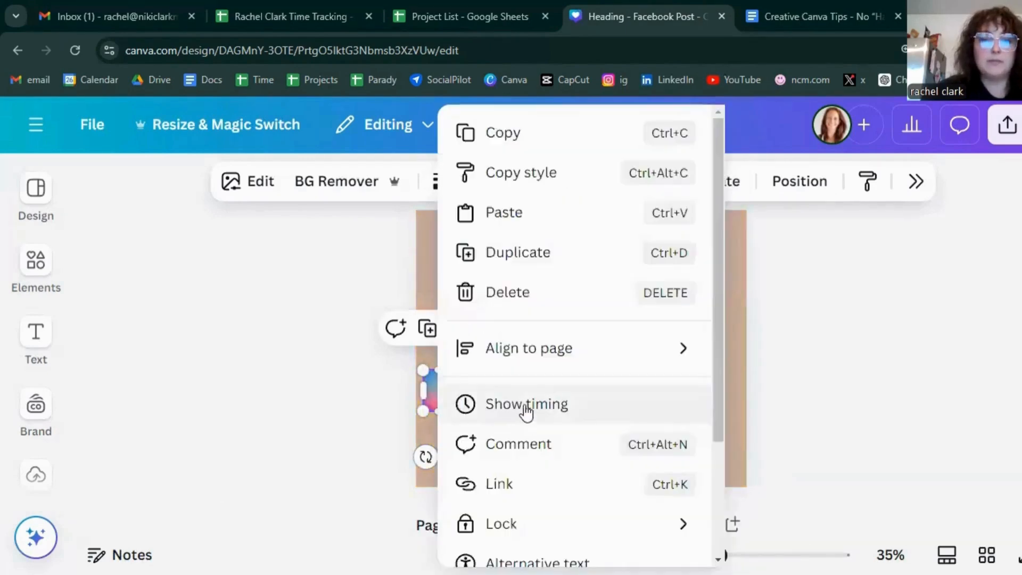
scroll(554, 426, down, 3)
click(584, 499)
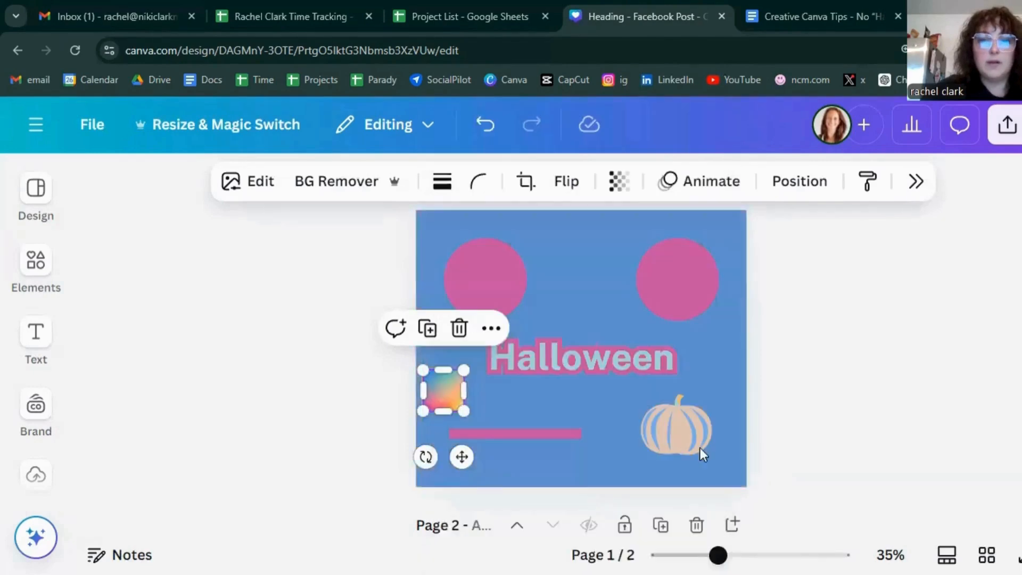
right_click(442, 392)
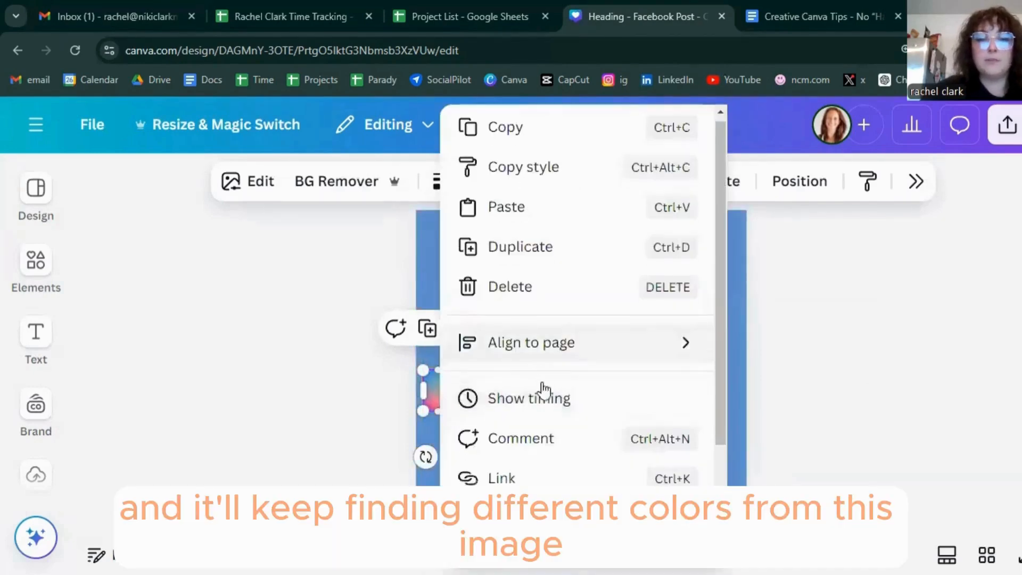
scroll(541, 393, down, 3)
click(604, 499)
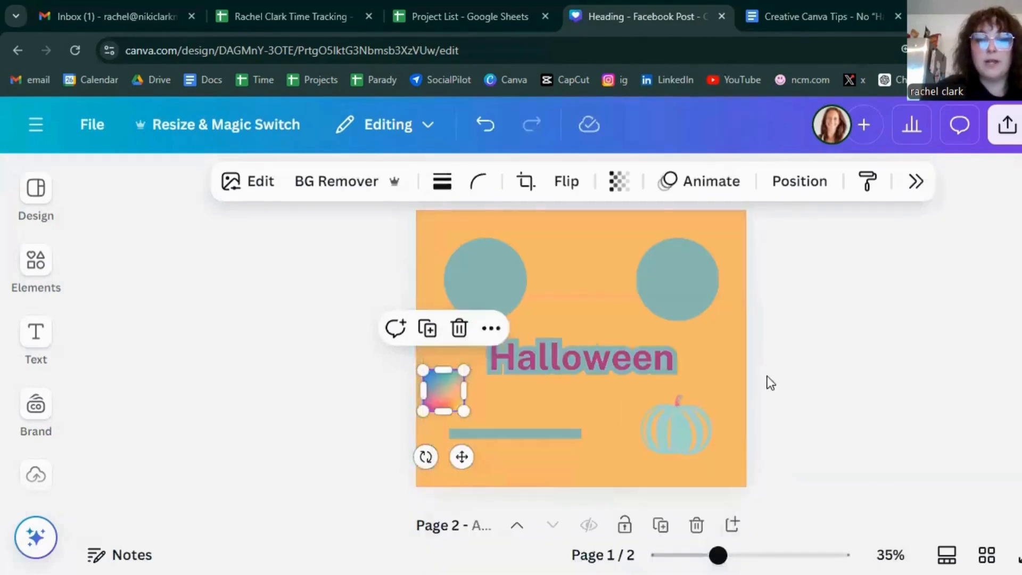
right_click(447, 405)
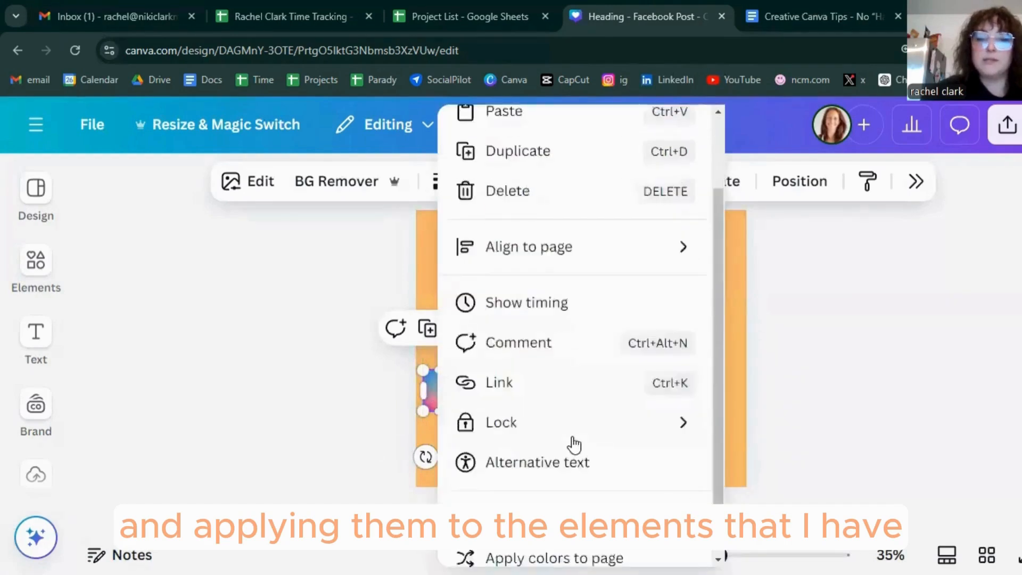
scroll(570, 445, down, 2)
click(604, 498)
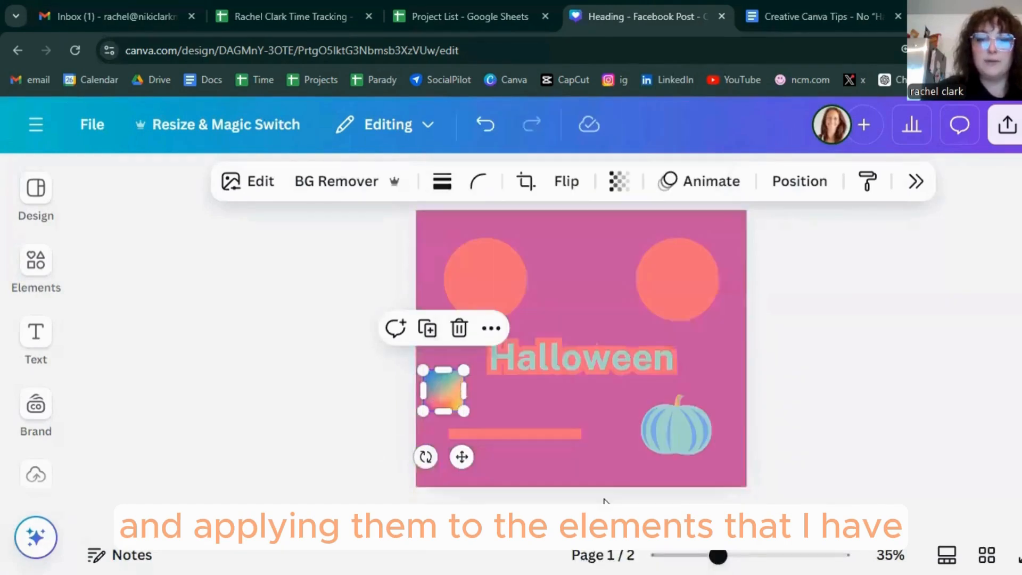
click(861, 356)
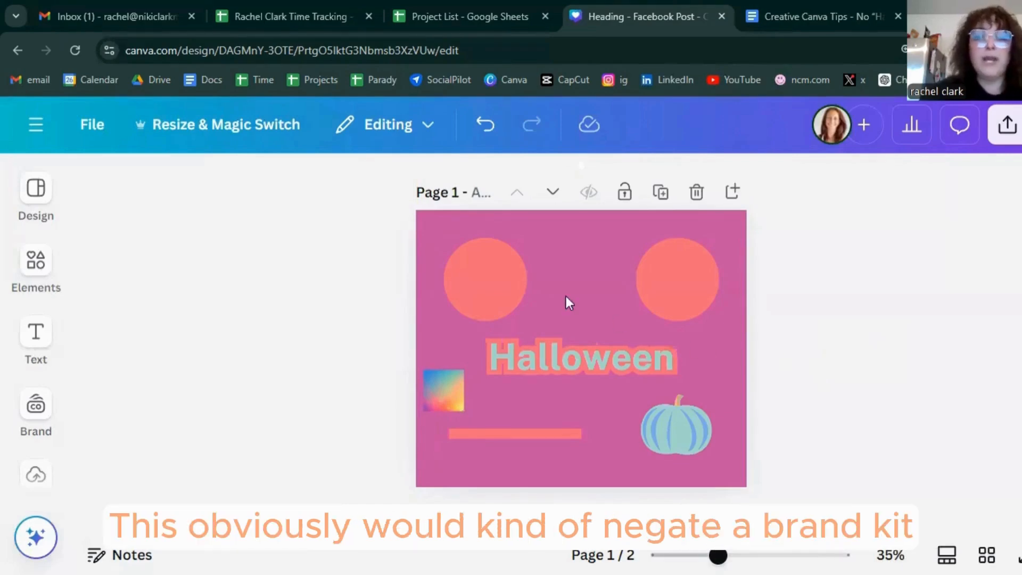
Reapply the gradient image's colours to the page to get a teal background with orange circles
click(445, 398)
right_click(445, 397)
scroll(580, 431, down, 3)
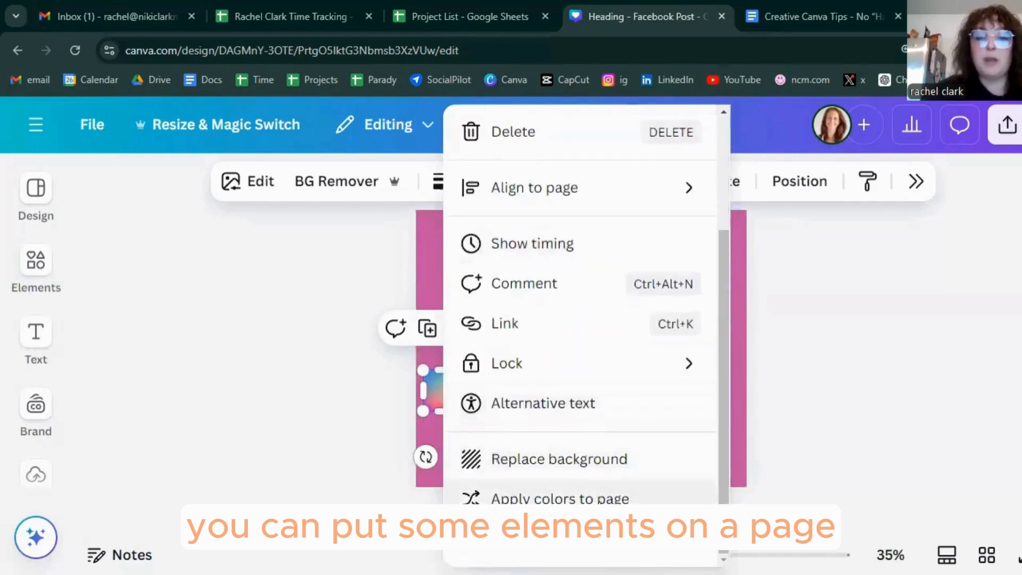
click(600, 500)
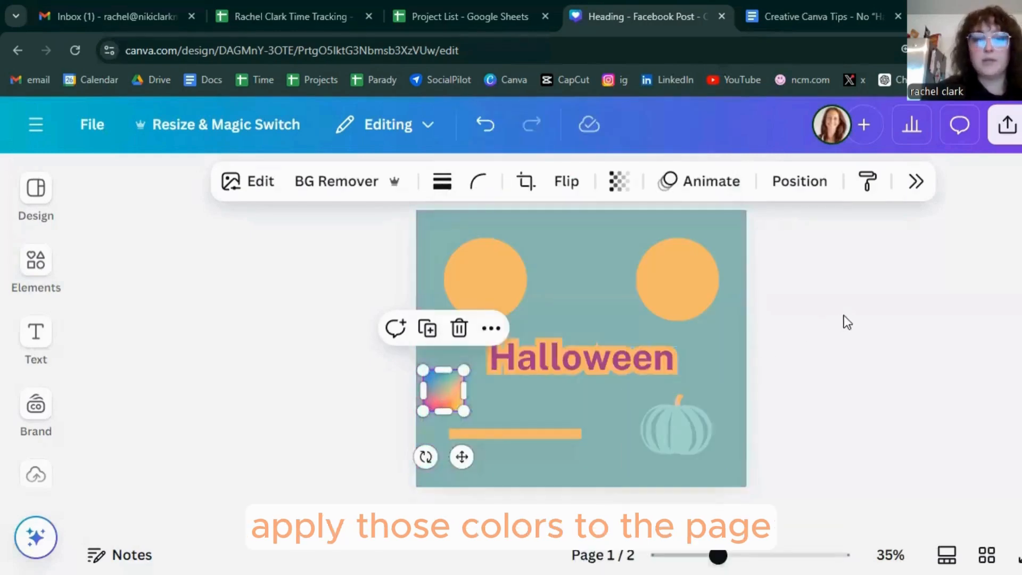
click(750, 306)
click(576, 291)
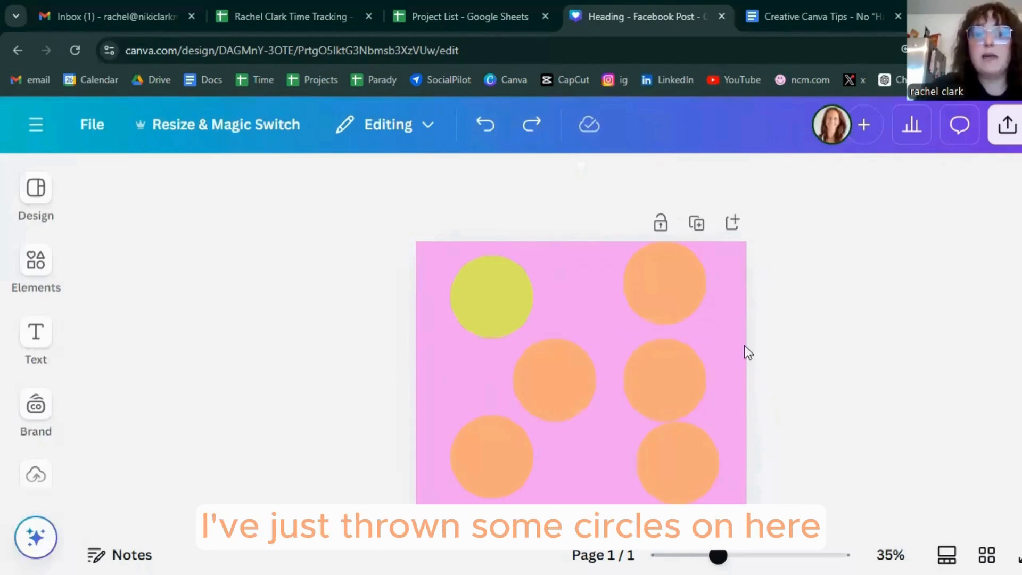
Redo the yellow-green fill on the remaining circles, and tidy up all six circles into even columns and rows
click(532, 126)
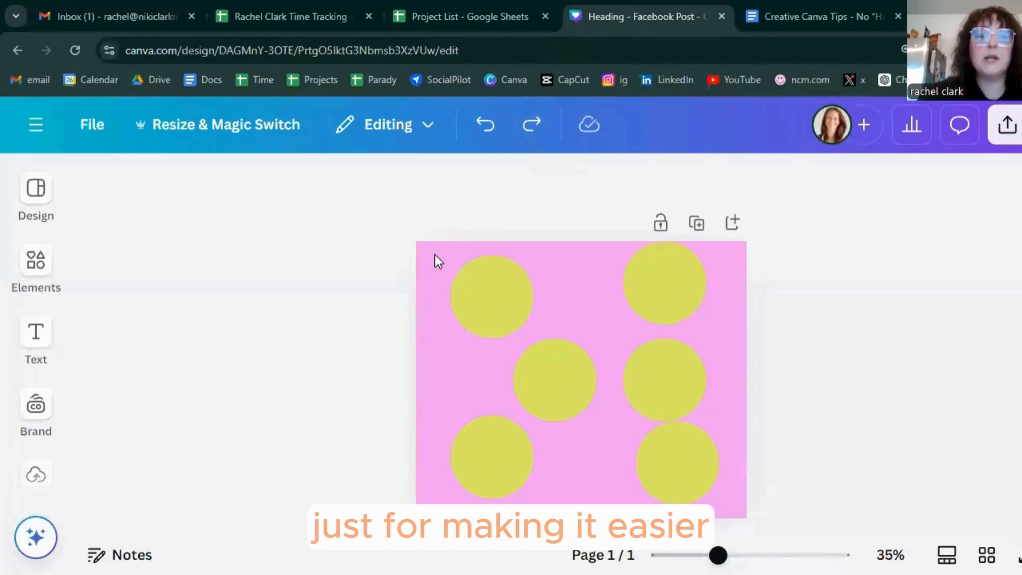
drag(434, 255, 707, 483)
click(645, 284)
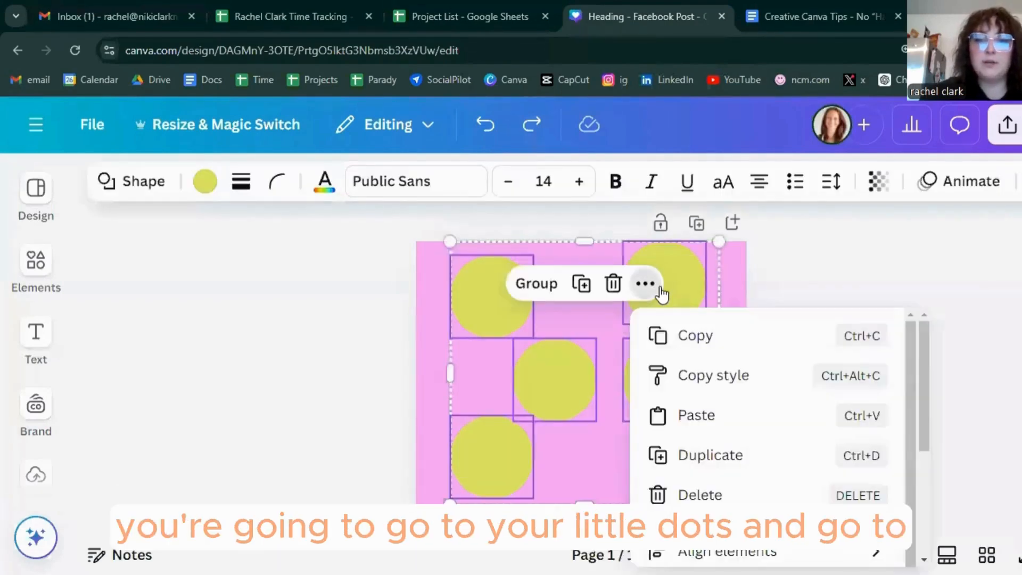
scroll(815, 483, down, 2)
mouse_move(772, 510)
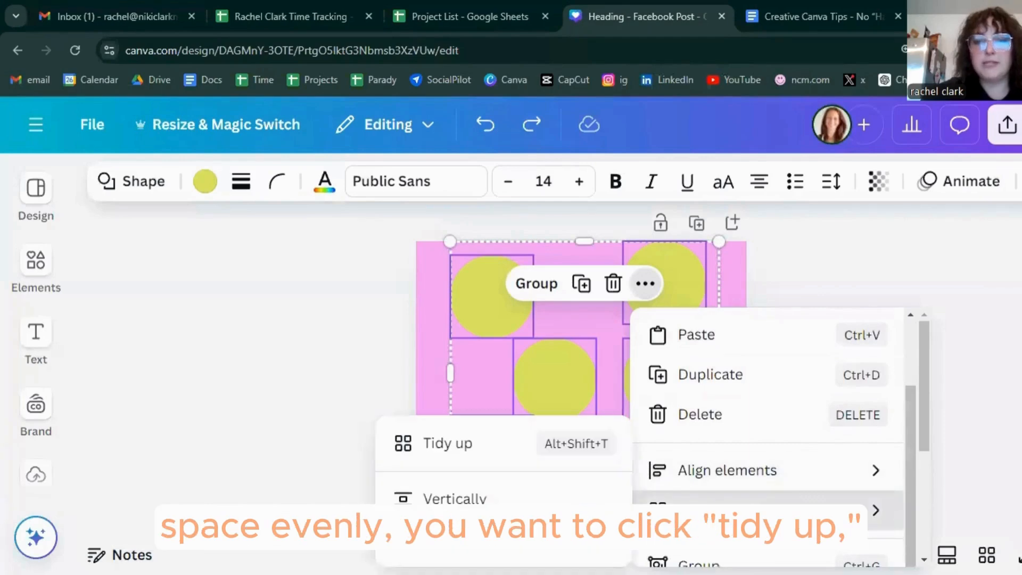
click(507, 447)
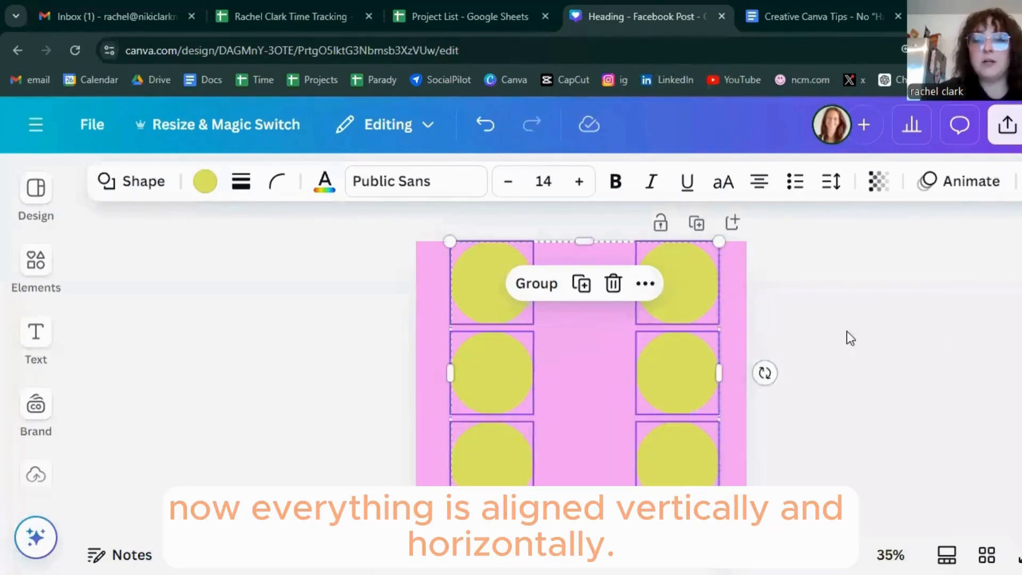
click(896, 312)
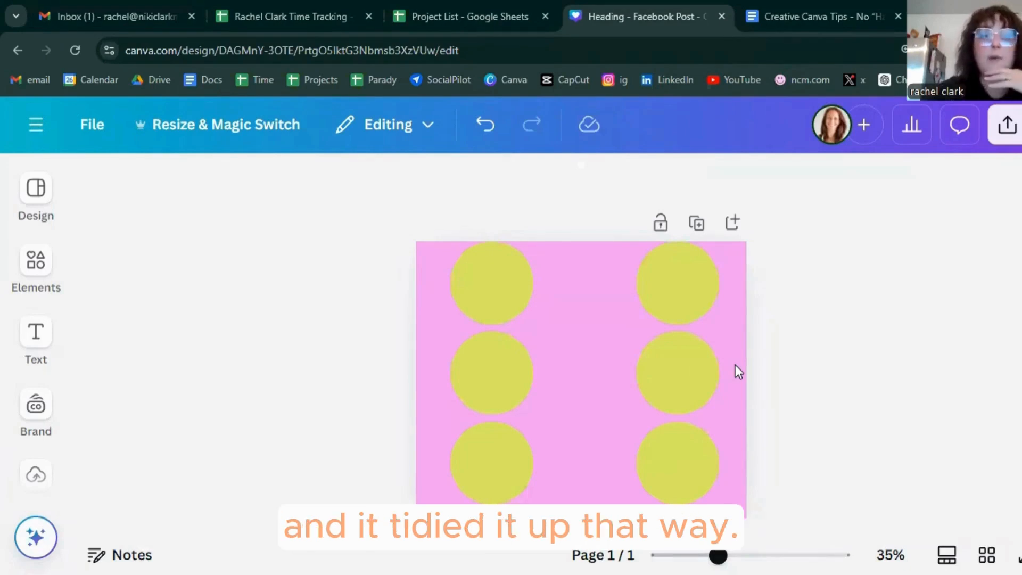
Move the two uppermost circles slightly down inside the page, and tidy up the spacing of all six circles again
mouse_move(500, 487)
mouse_down()
mouse_move(494, 503)
mouse_move(495, 476)
mouse_up()
drag(483, 296, 484, 312)
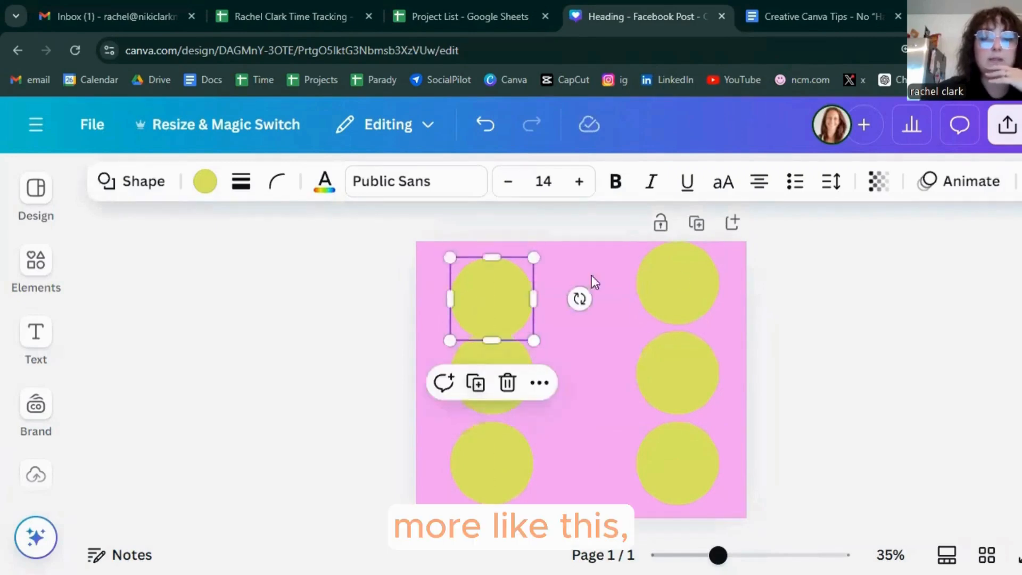
drag(695, 279, 683, 290)
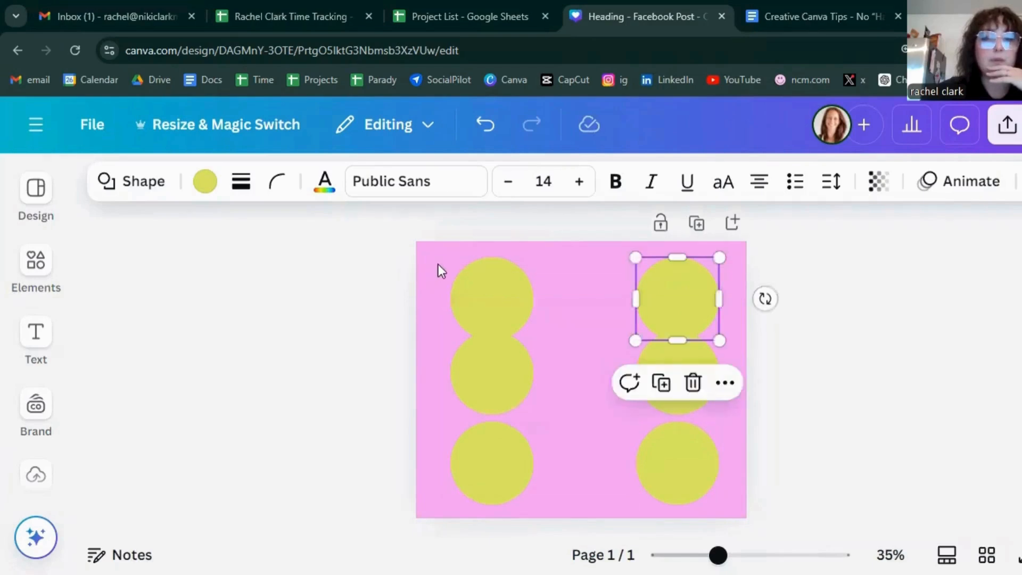
drag(438, 266, 675, 452)
click(645, 299)
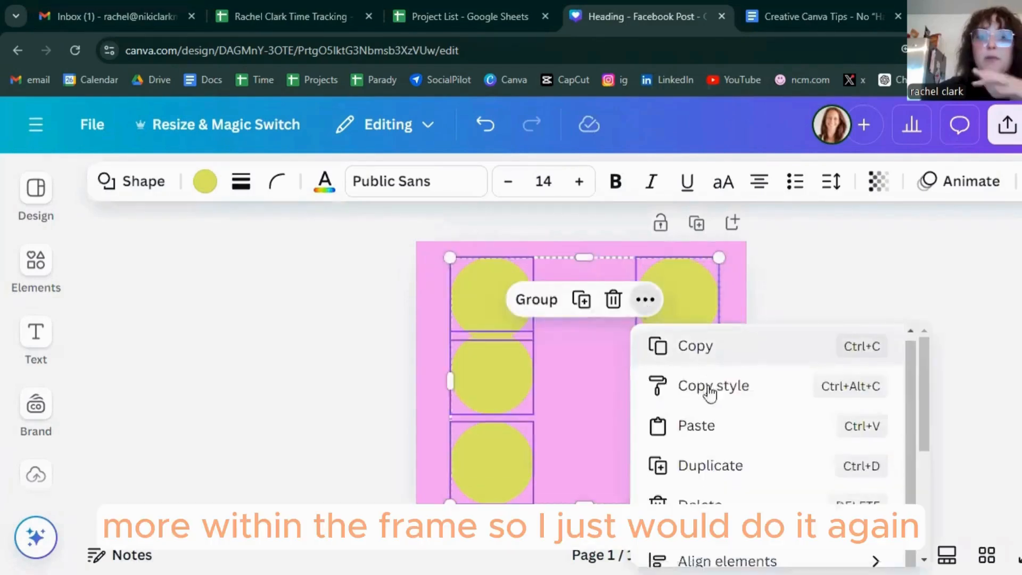
scroll(710, 391, down, 2)
mouse_move(713, 484)
click(521, 459)
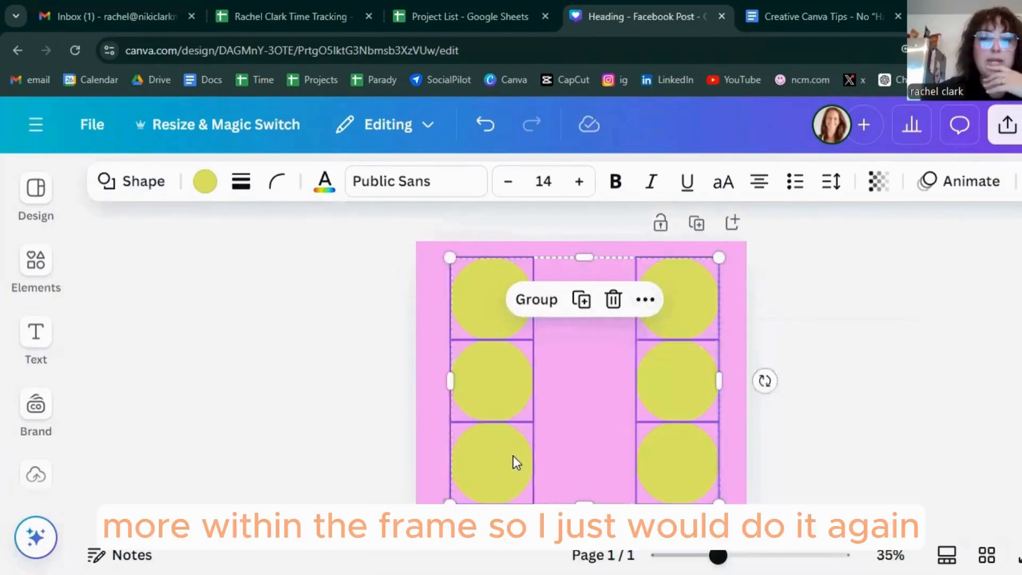
click(997, 272)
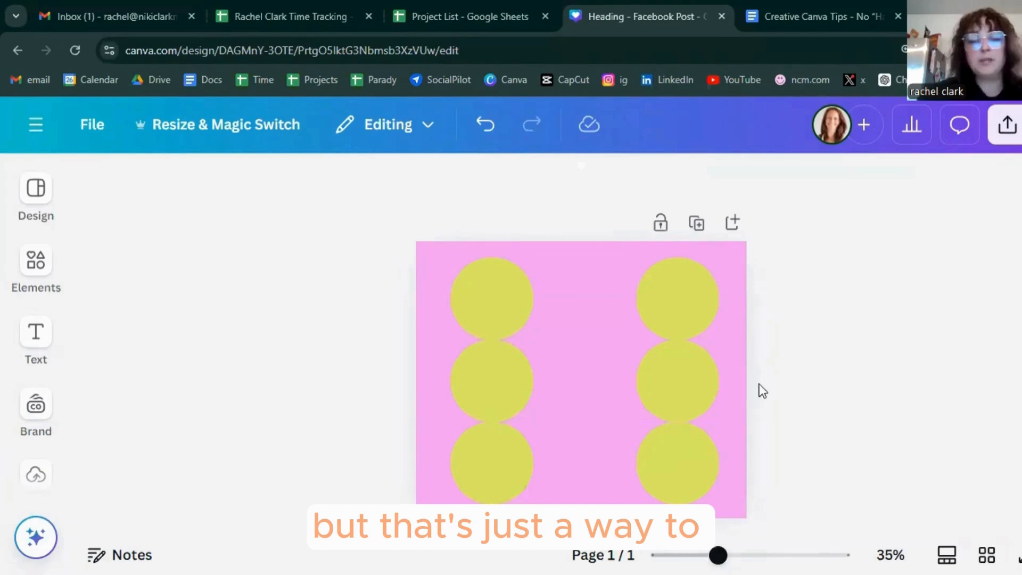
Delete the three circles of the right-hand column and stagger the remaining three unevenly across the page
drag(618, 257, 702, 490)
click(704, 226)
drag(507, 288, 631, 306)
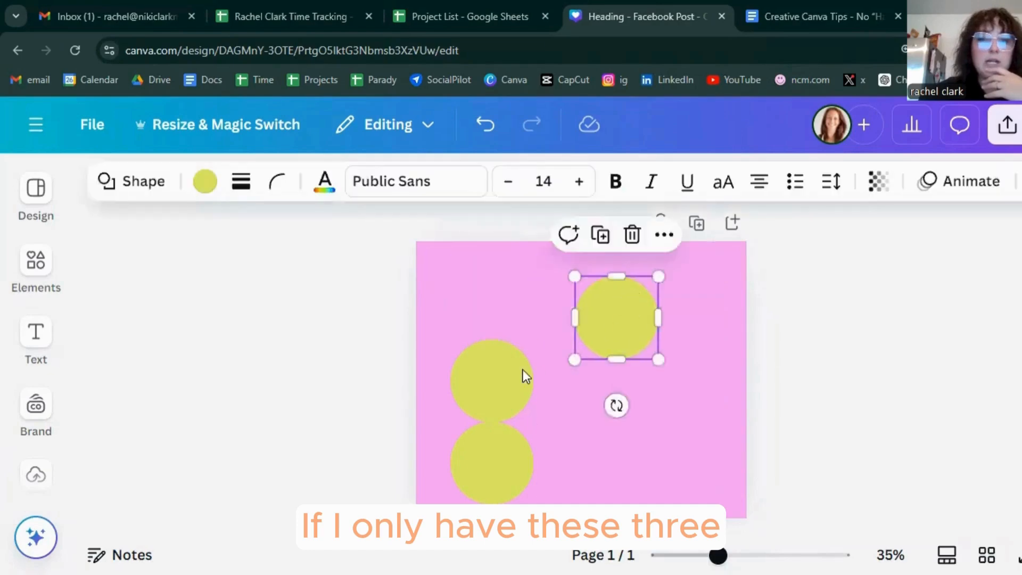
drag(523, 371, 544, 338)
drag(493, 464, 676, 380)
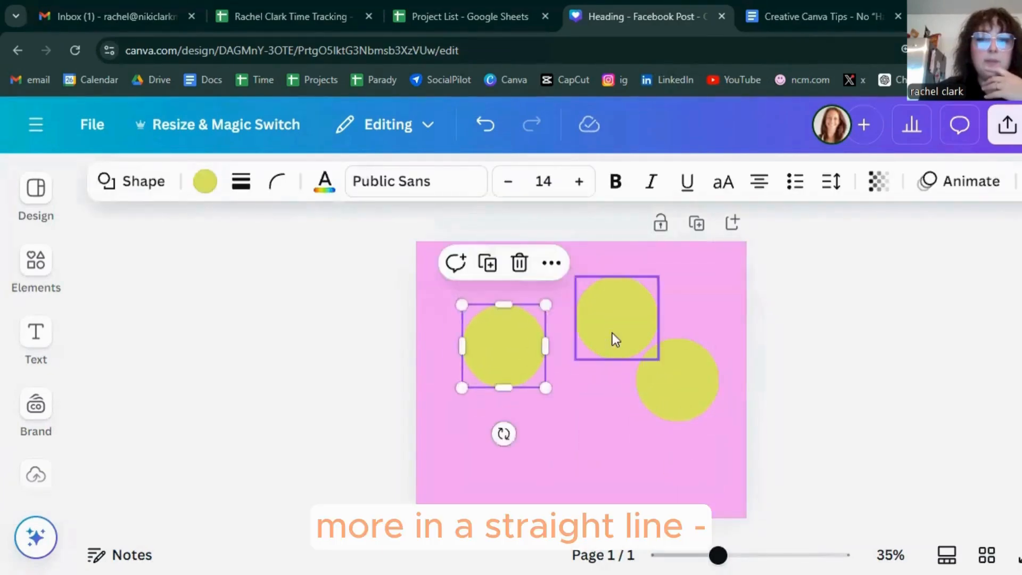
drag(612, 337, 593, 336)
Tidy up the three staggered circles into one straight, evenly spaced row
drag(459, 293, 713, 403)
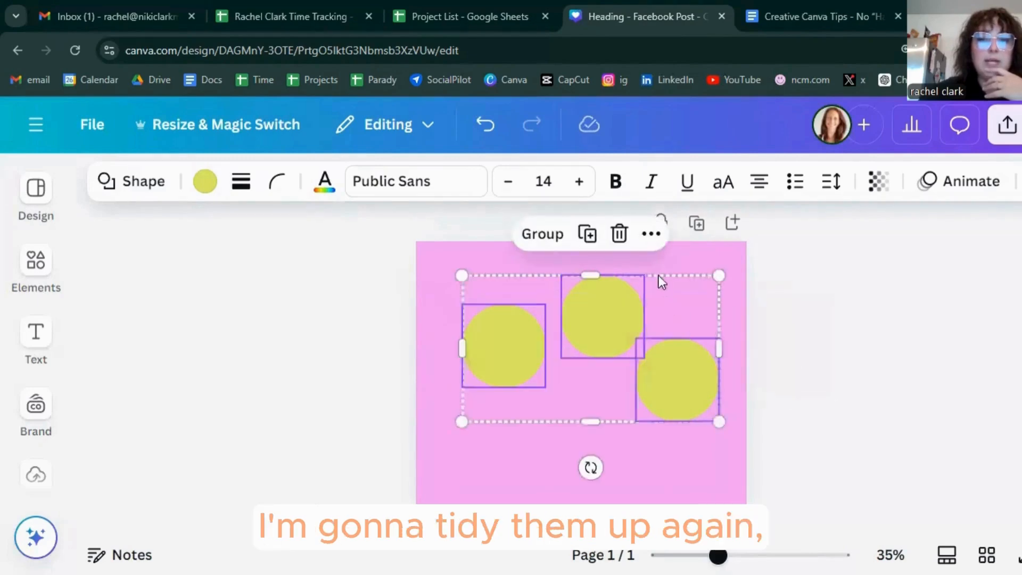
click(651, 233)
scroll(723, 469, down, 2)
mouse_move(723, 481)
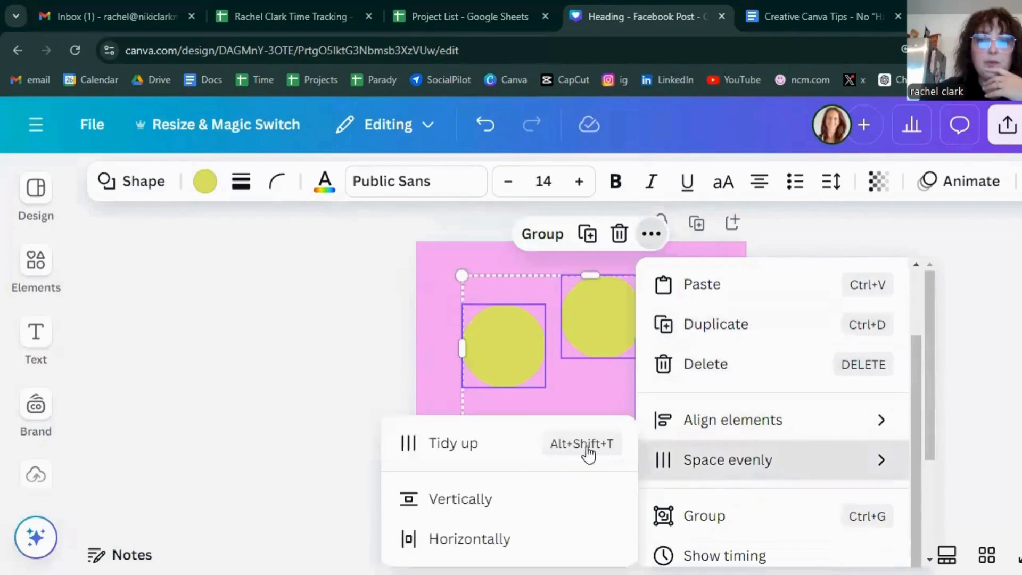
click(502, 454)
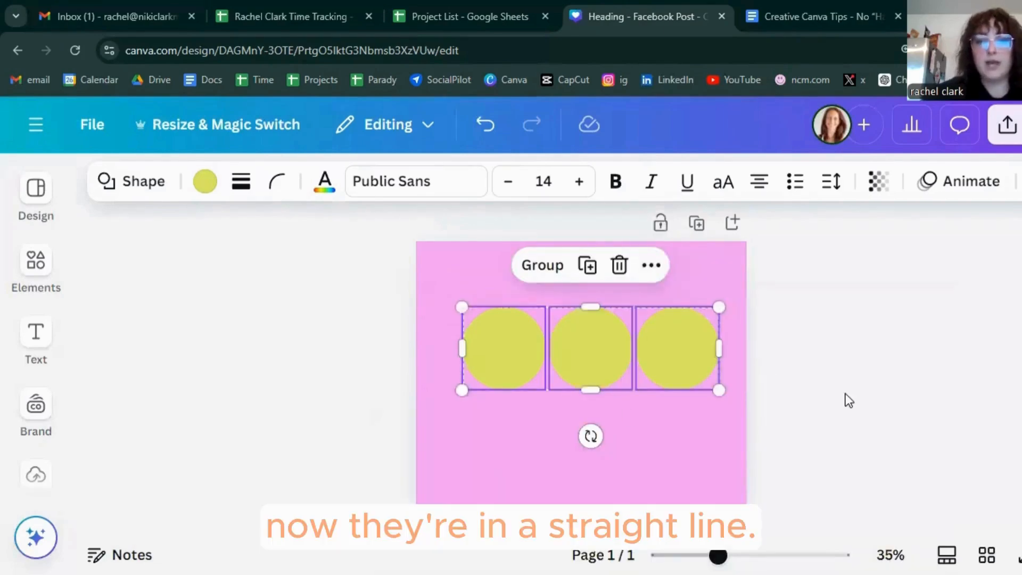
Move the two outer circles towards the page edges and space all three circles evenly horizontally
drag(669, 365, 682, 365)
drag(517, 359, 486, 360)
drag(440, 294, 666, 373)
click(641, 265)
scroll(719, 376, down, 2)
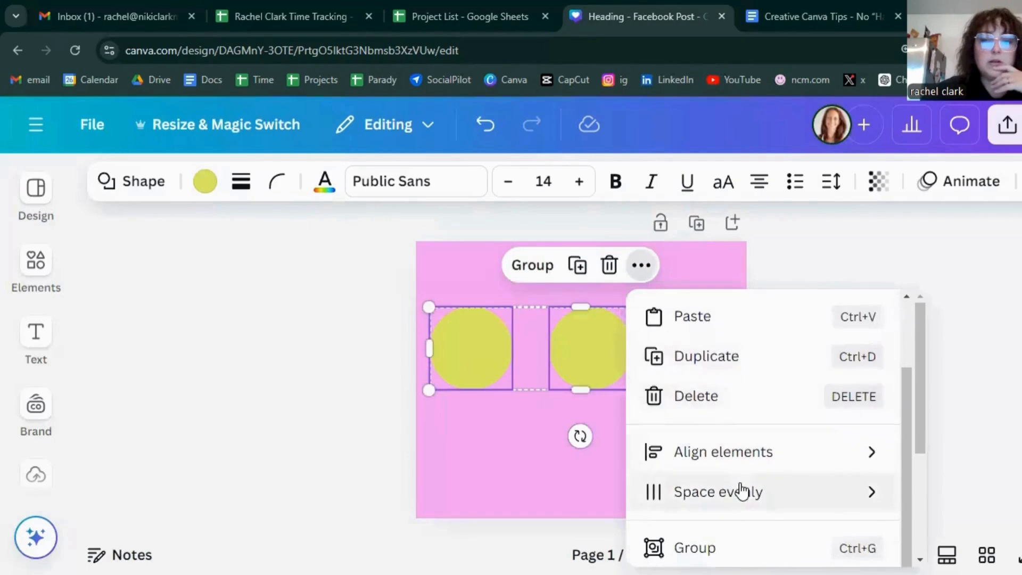
mouse_move(742, 490)
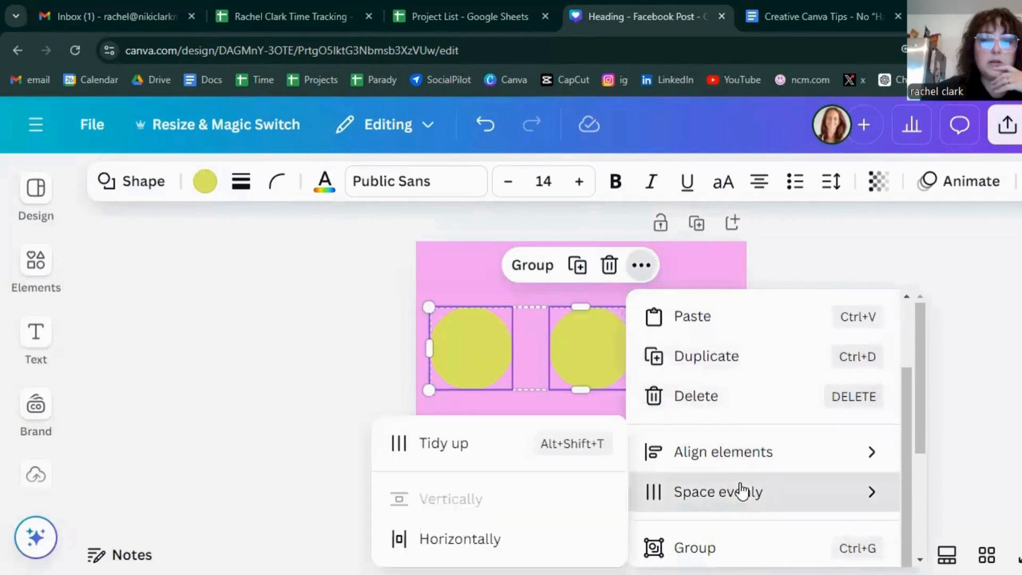
click(512, 547)
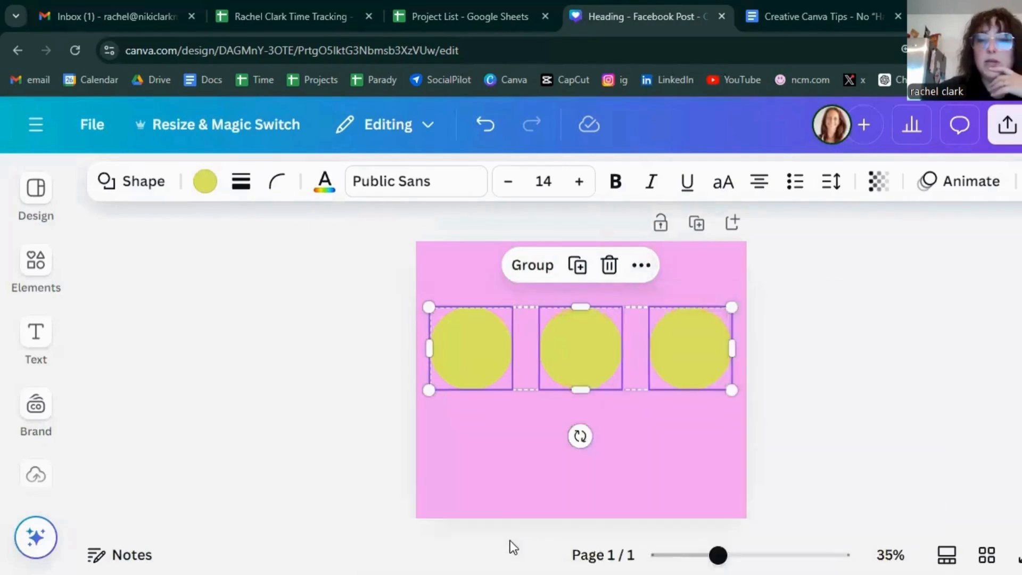
click(839, 338)
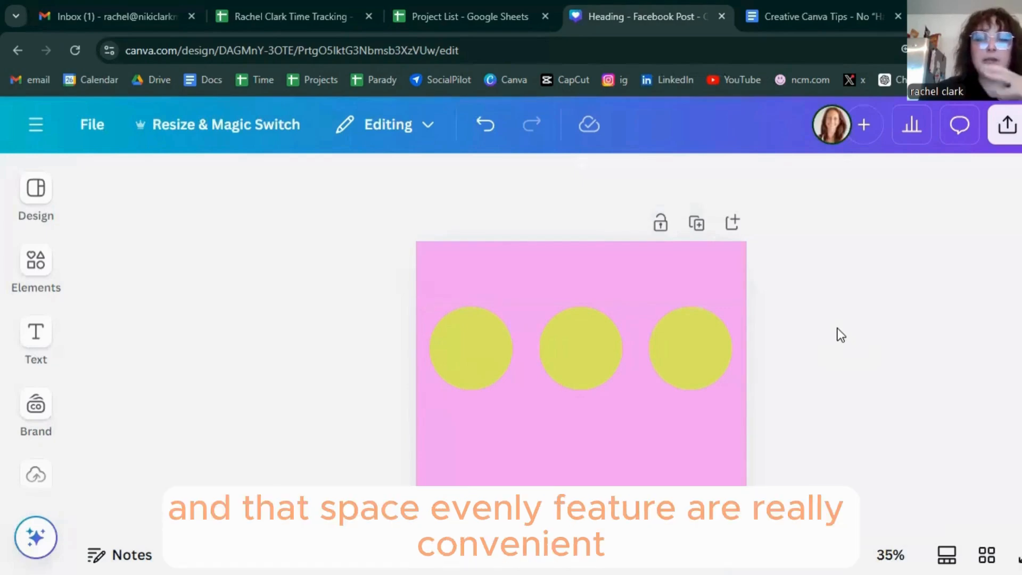
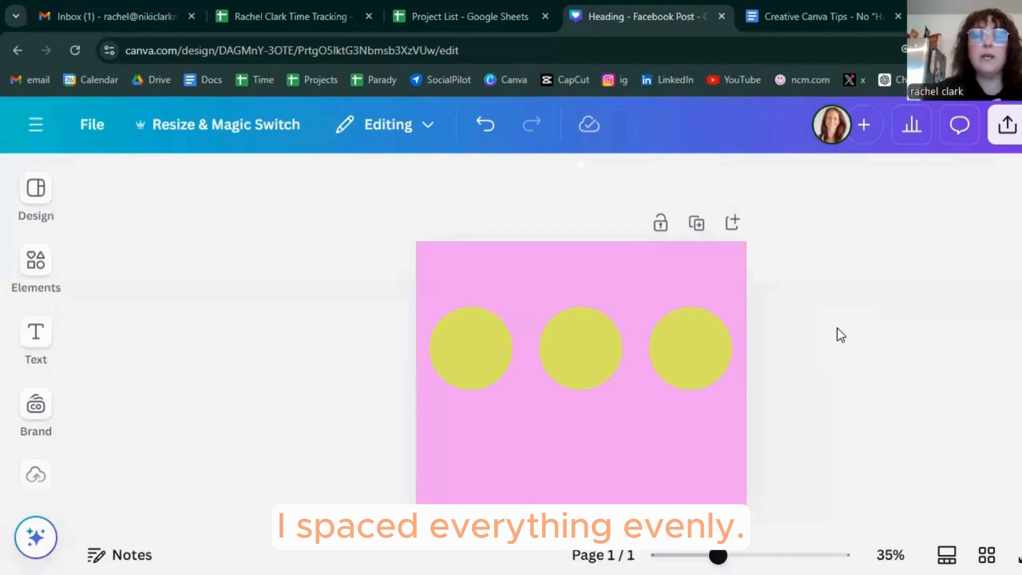
Tidy up the six scattered, partly overlapping circles
scroll(810, 330, down, 1)
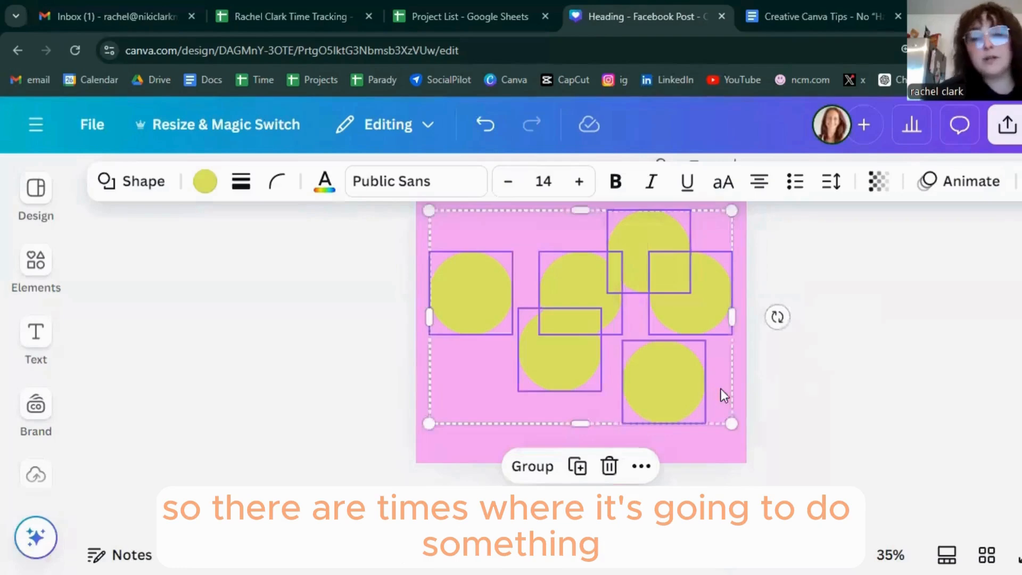
click(642, 466)
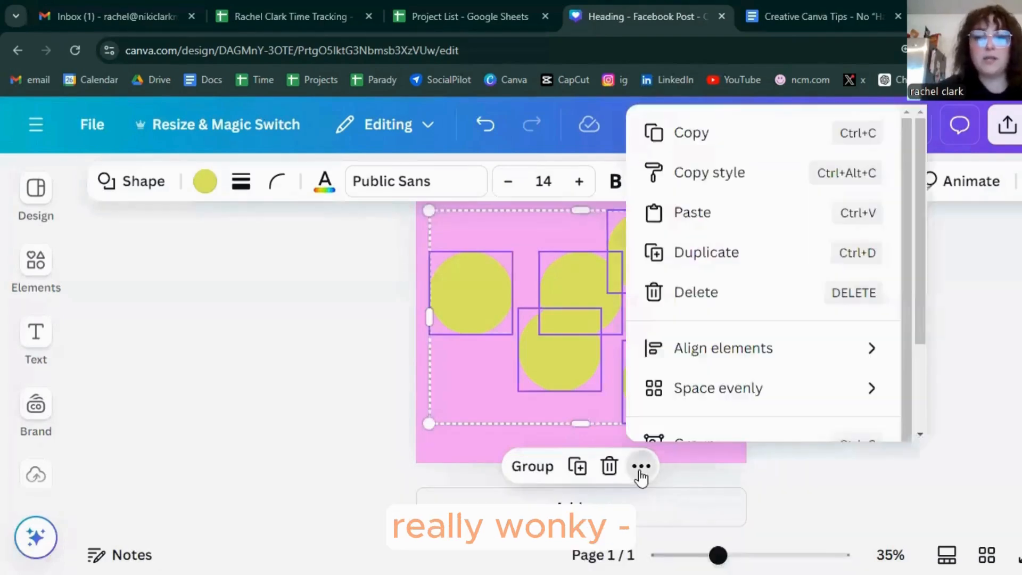
mouse_move(716, 388)
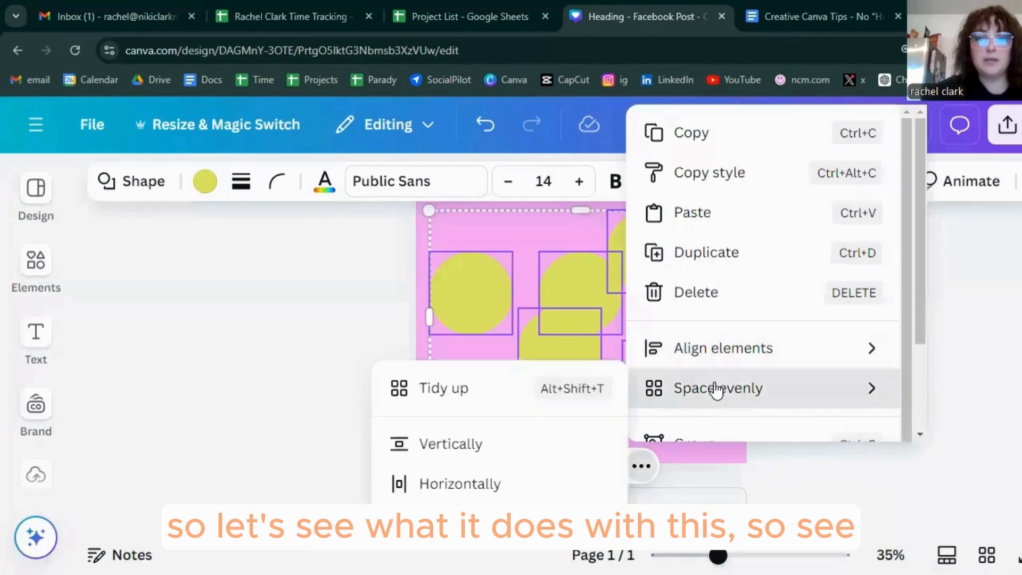
click(514, 388)
click(888, 377)
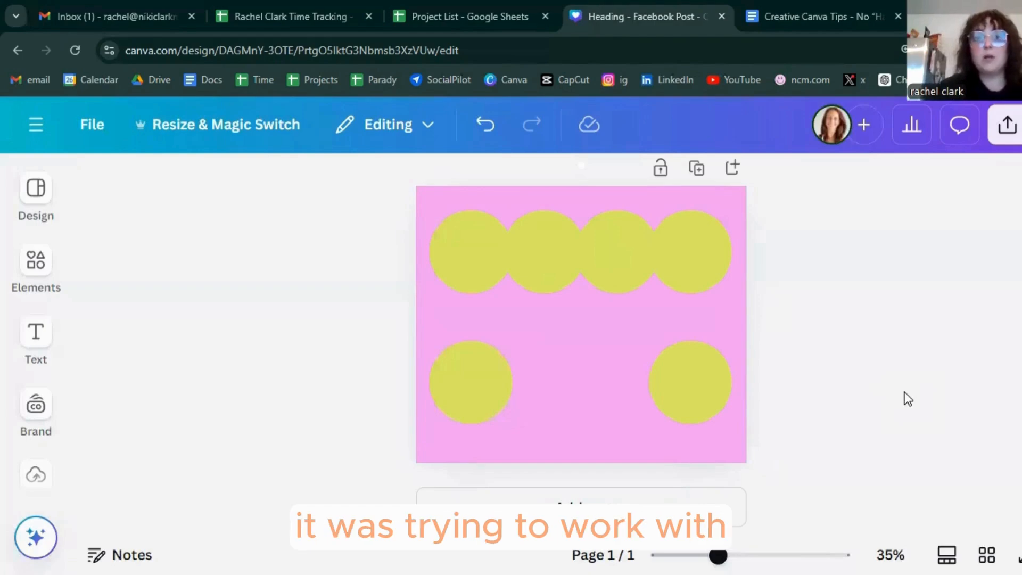
Move the upper row's two middle circles down into the empty area, and tidy up all six circles into two rows of three
drag(569, 258, 566, 322)
drag(627, 257, 605, 409)
click(890, 353)
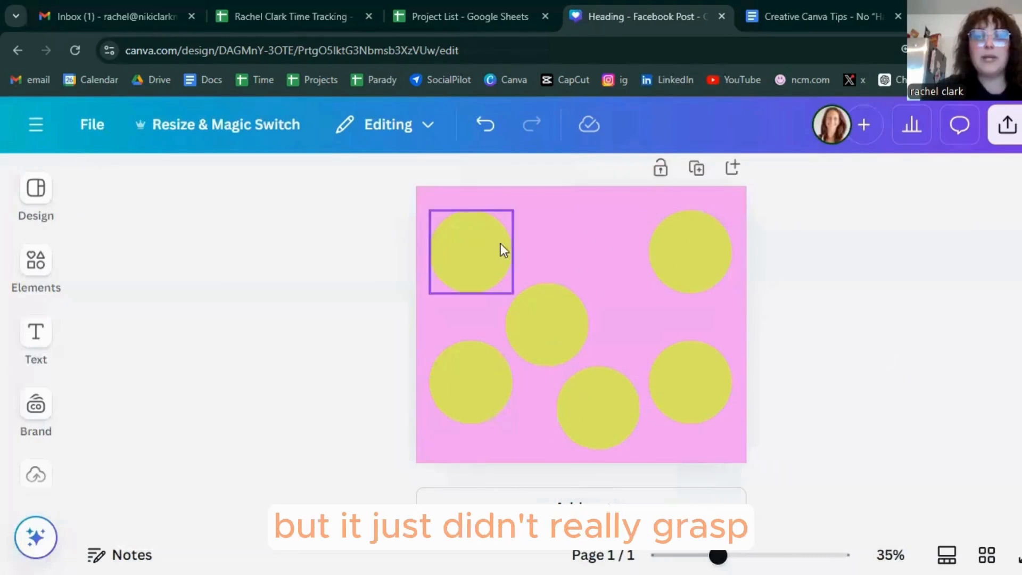
drag(434, 198, 715, 435)
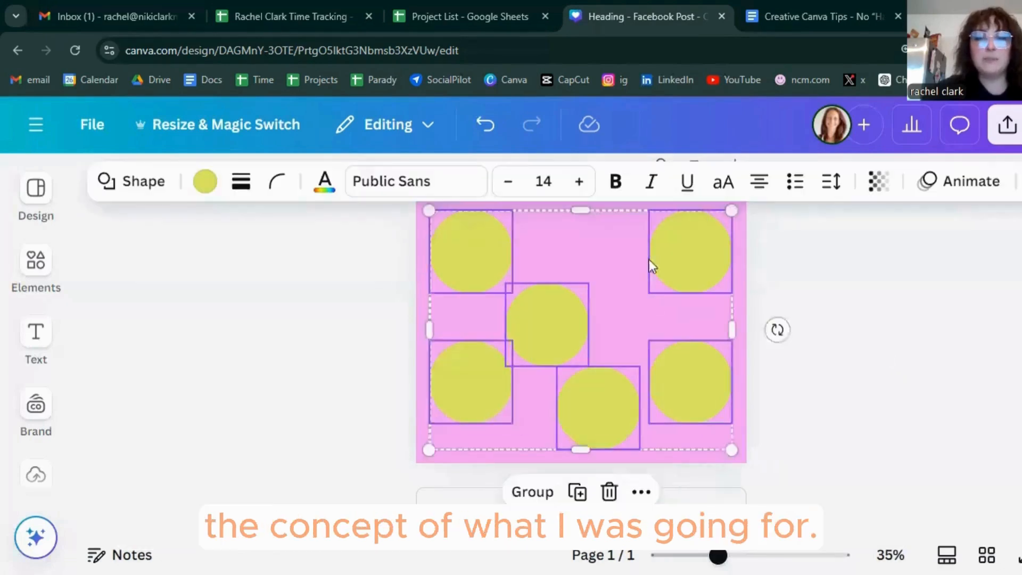
click(642, 491)
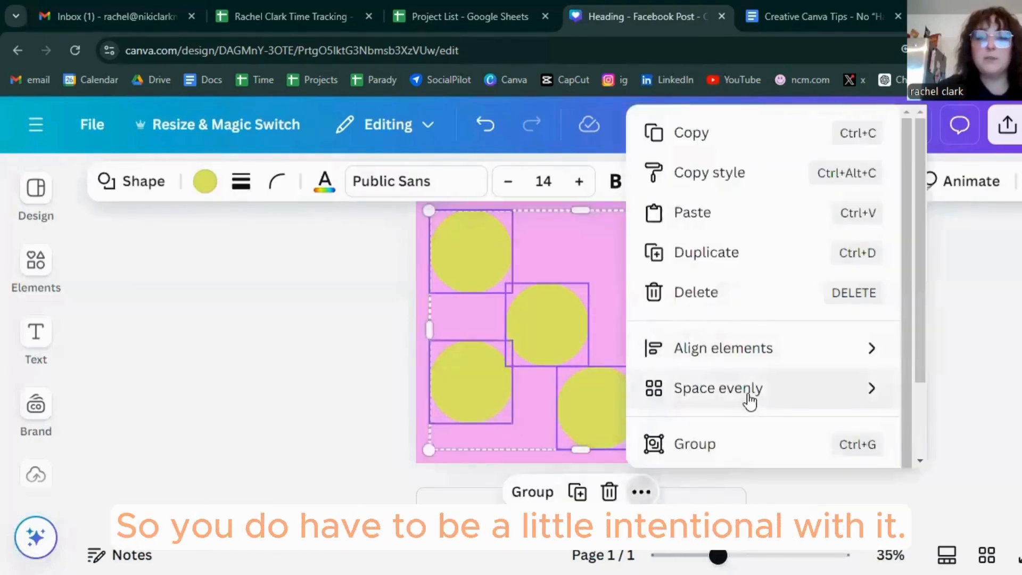
mouse_move(750, 402)
click(513, 391)
click(932, 335)
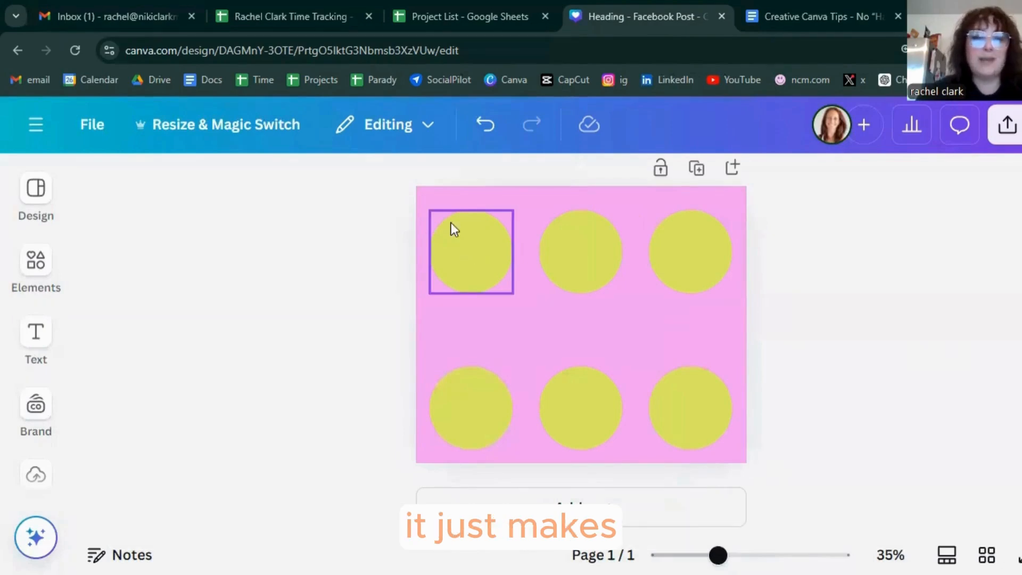
drag(429, 202, 765, 454)
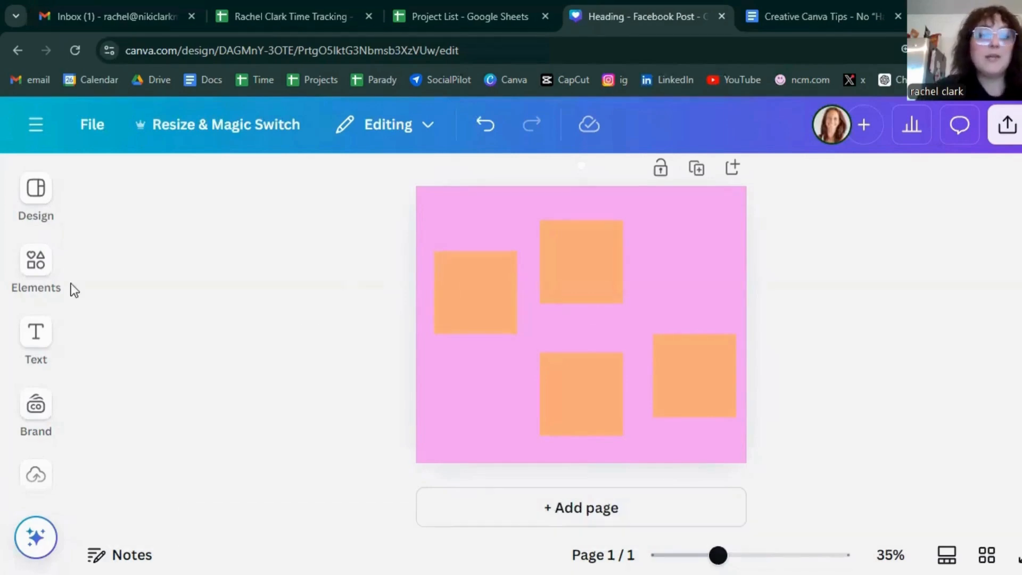
Add a plain solid line from the Lines shapes to the page with the orange square
click(36, 263)
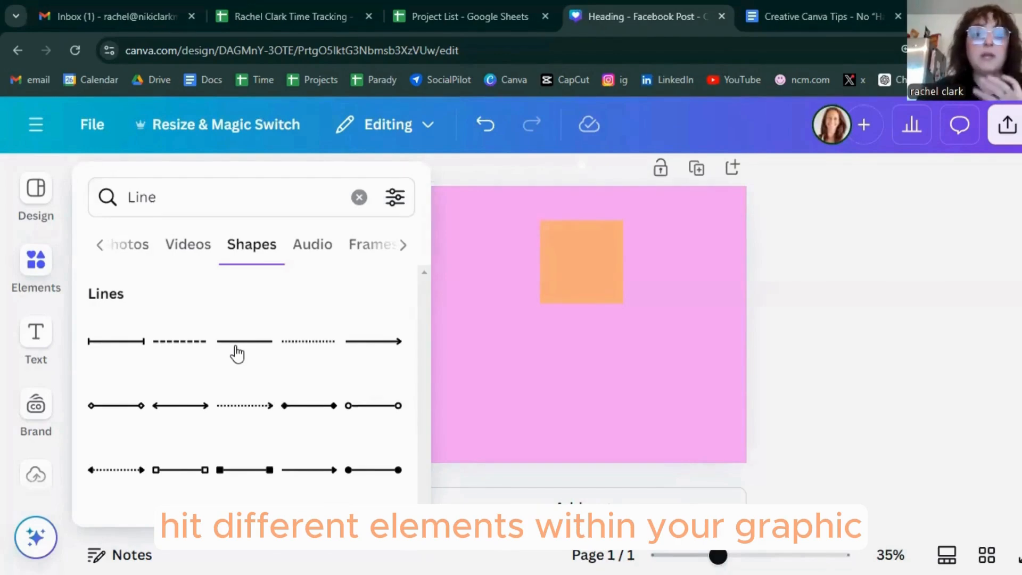
click(237, 349)
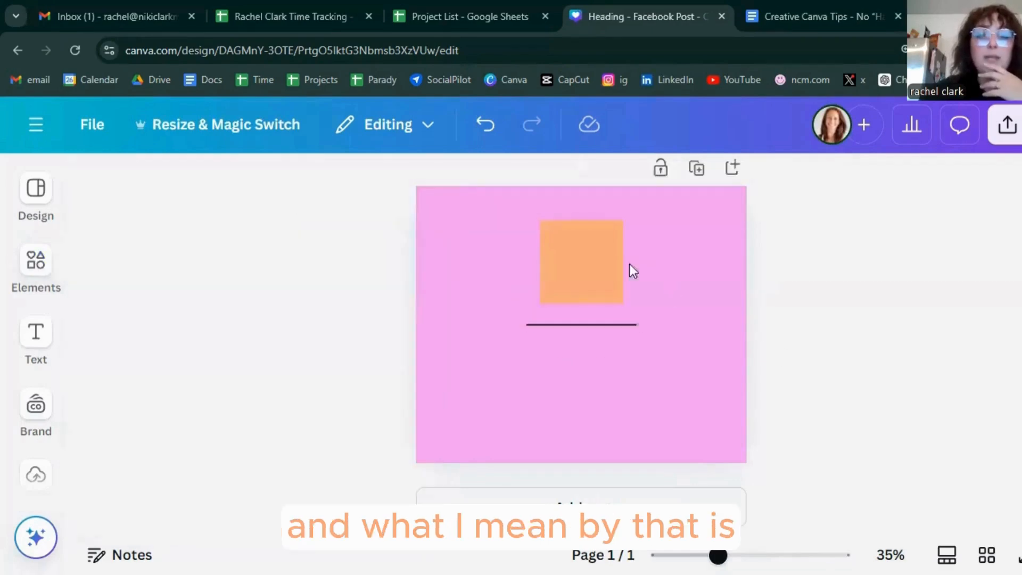
Duplicate the orange square and place the copy near the page's lower edge, slightly right of the original
click(570, 238)
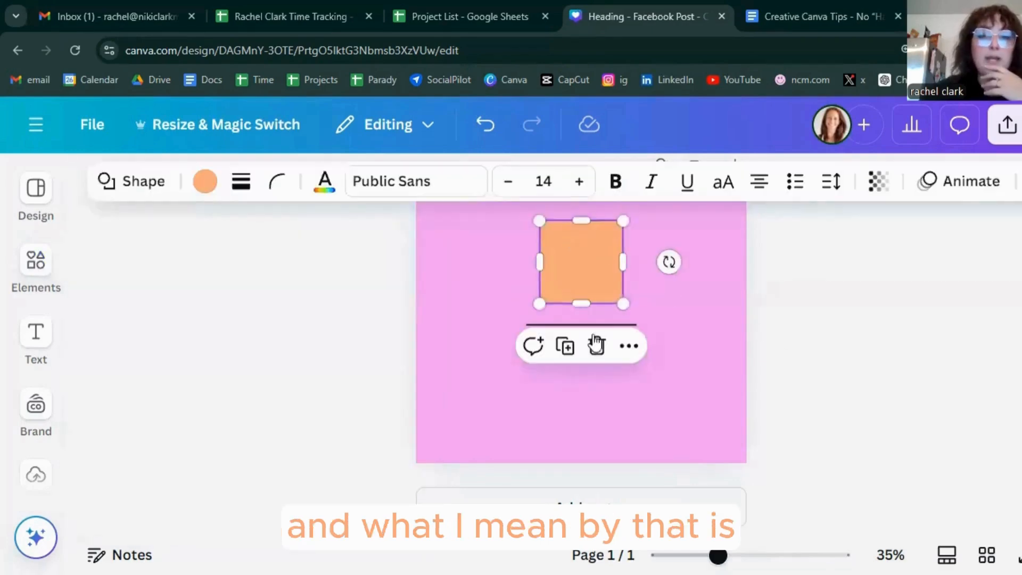
click(565, 347)
drag(586, 282, 617, 428)
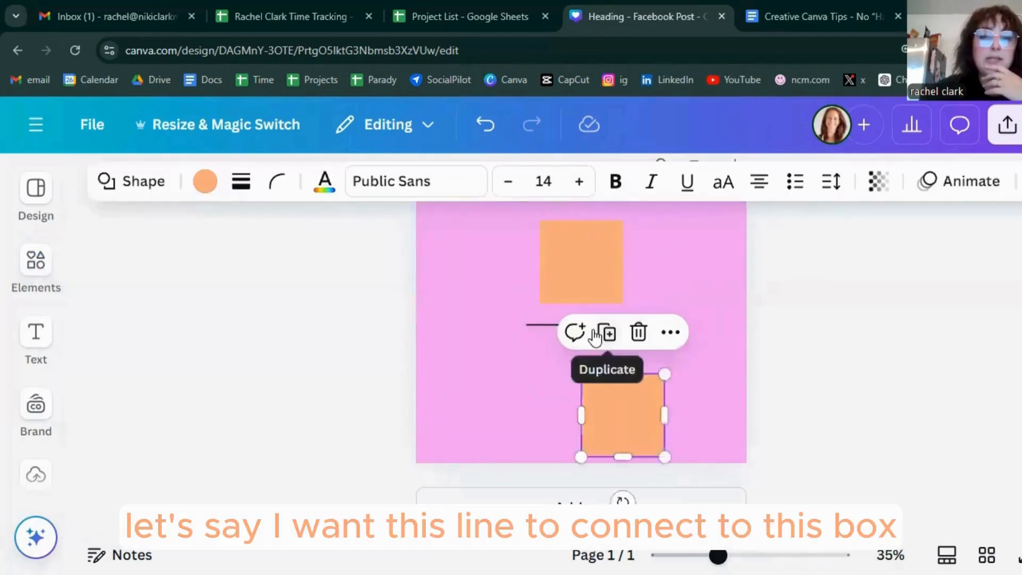
Move the line onto the upper square, make it Elbowed, and bring its free end down beside the lower square
drag(548, 325, 602, 274)
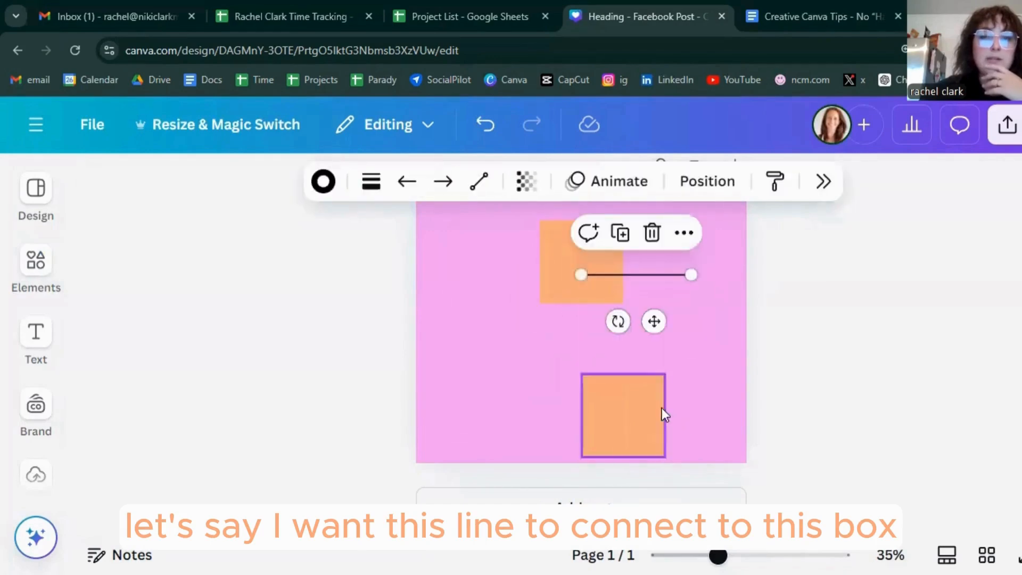
click(476, 187)
click(505, 296)
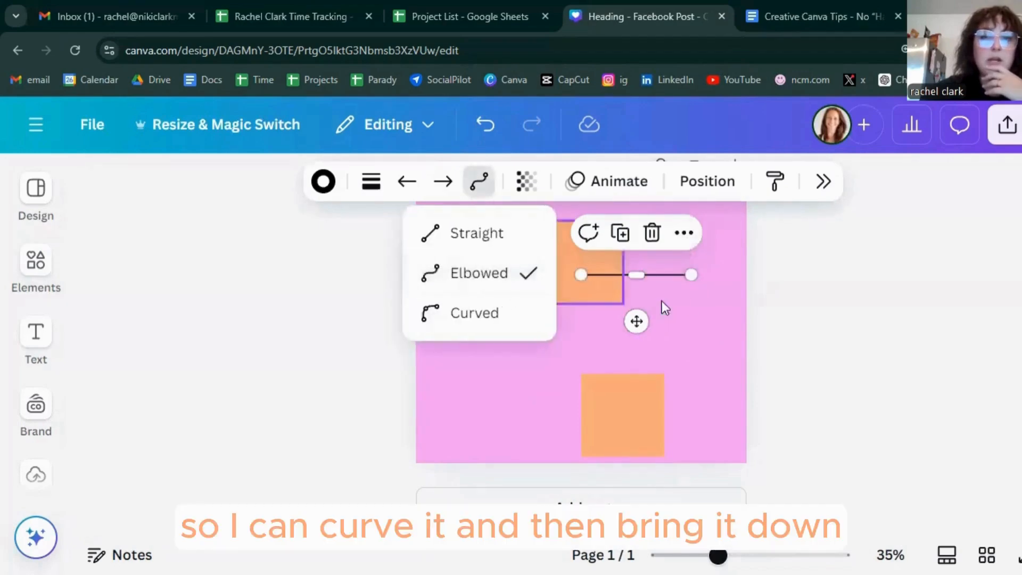
drag(691, 274, 694, 420)
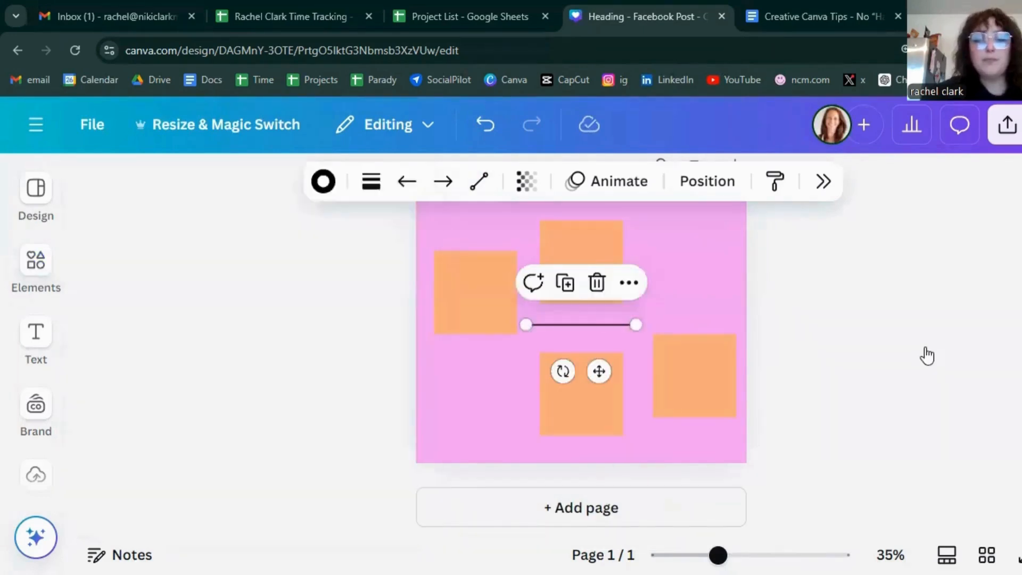
Try extending the straight line between the four squares past the page's right edge, and undo the extension
click(916, 358)
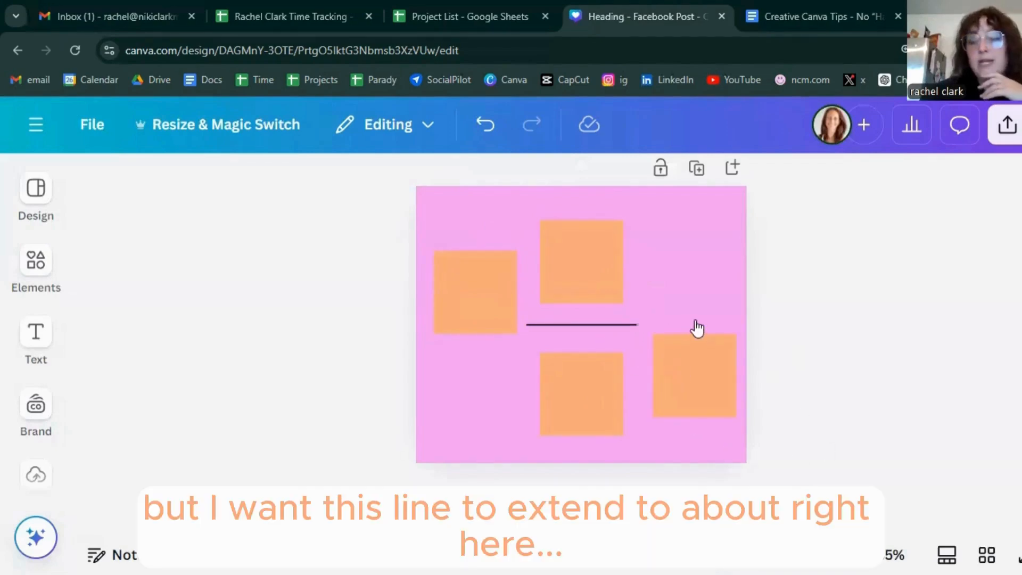
click(566, 332)
drag(637, 325, 790, 321)
click(867, 381)
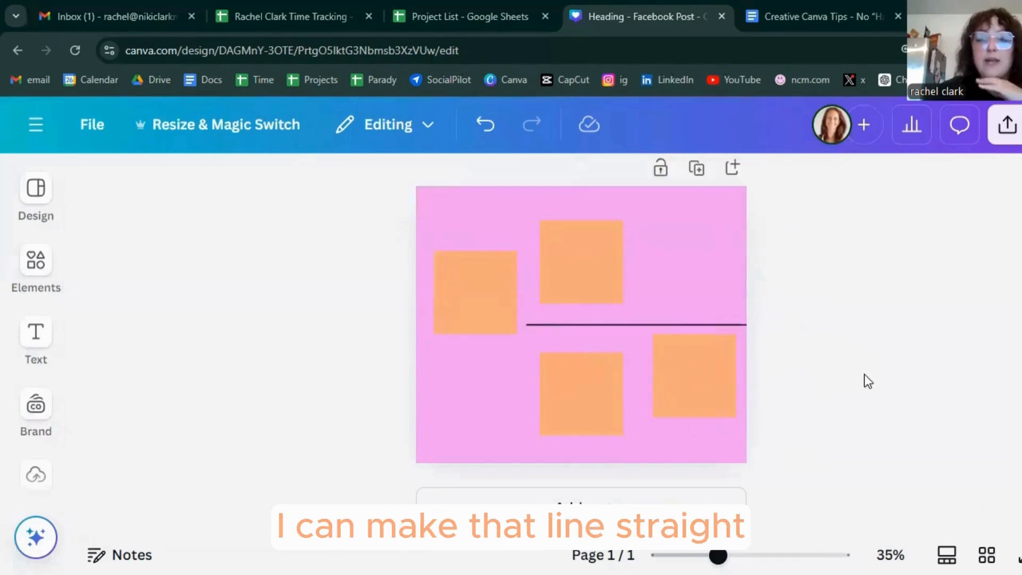
click(483, 127)
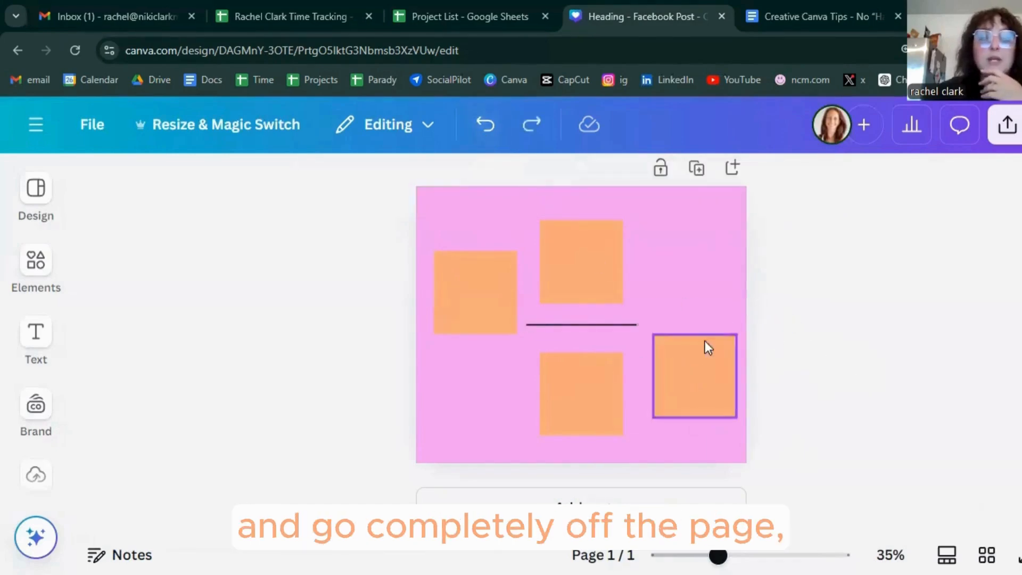
Try lengthening the line slightly to the right and shortening it to the left, undoing each change
click(605, 323)
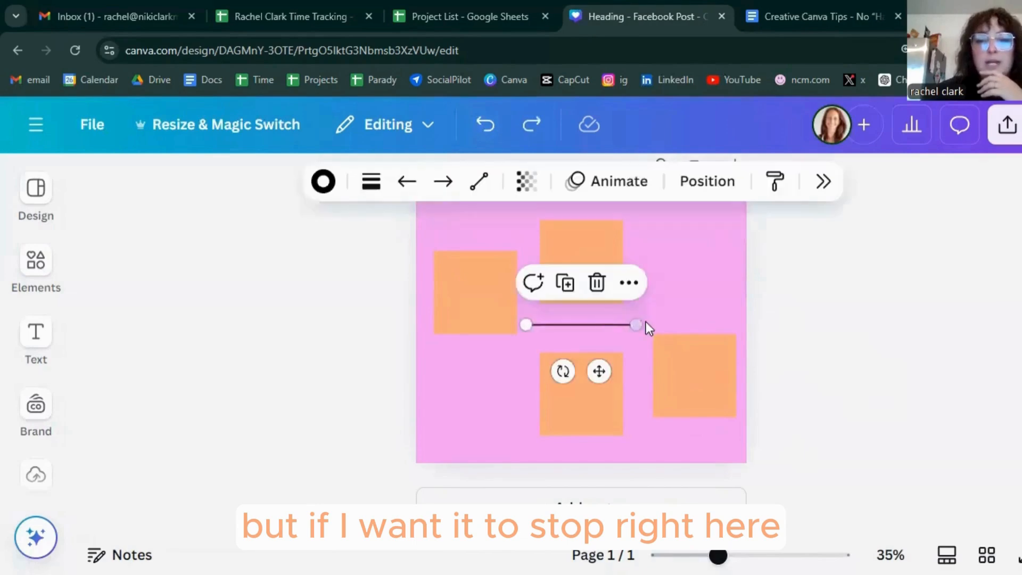
drag(637, 323, 671, 319)
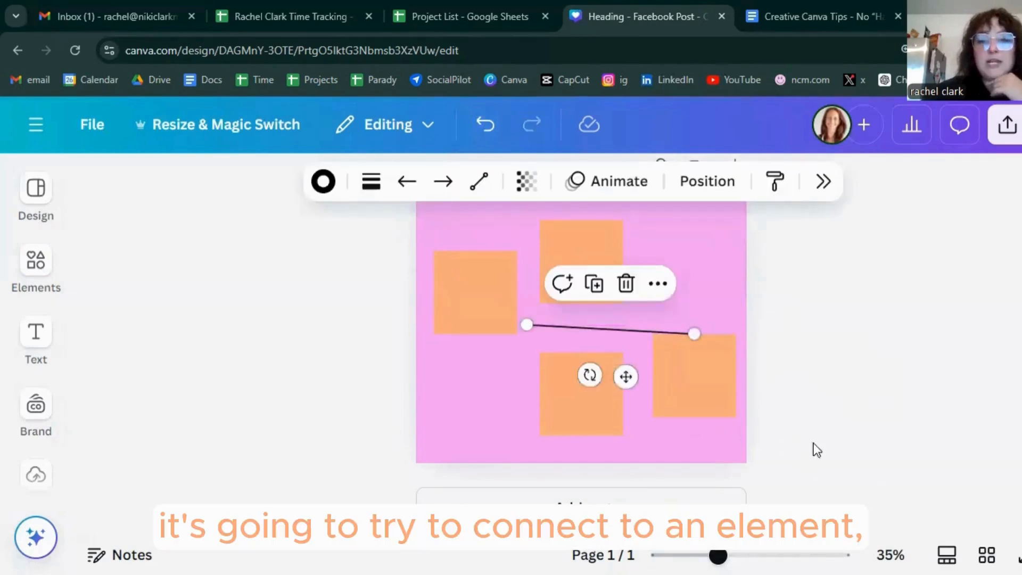
click(485, 124)
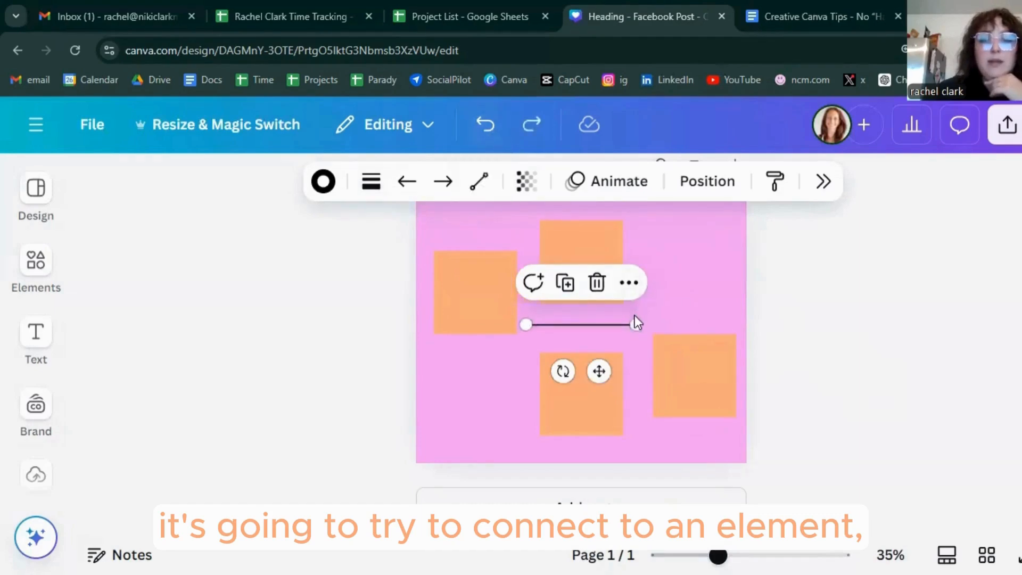
drag(638, 323, 604, 319)
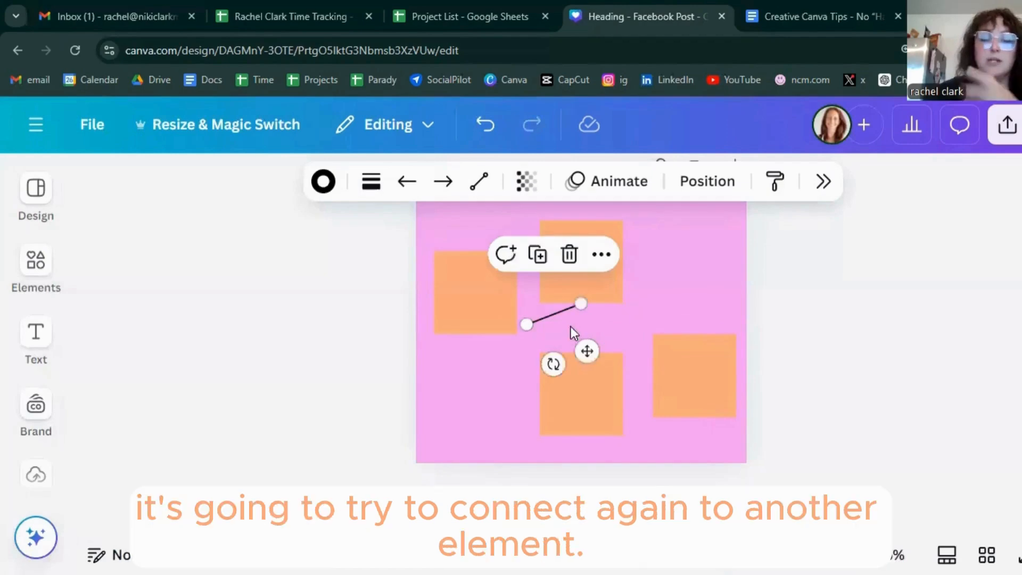
click(485, 130)
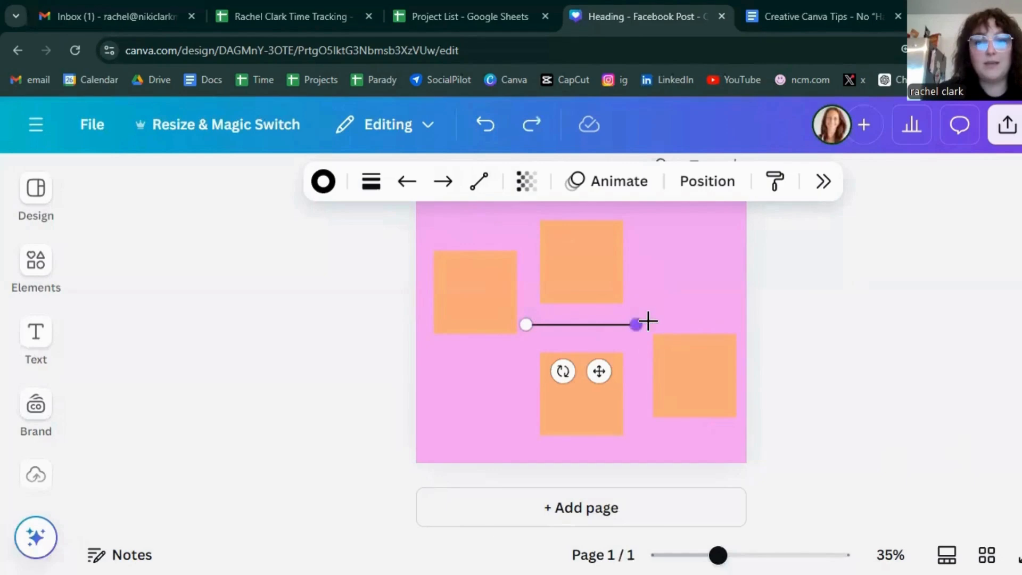
Extend the line's right end horizontally to just above the right-hand orange square
drag(637, 324, 692, 322)
click(890, 363)
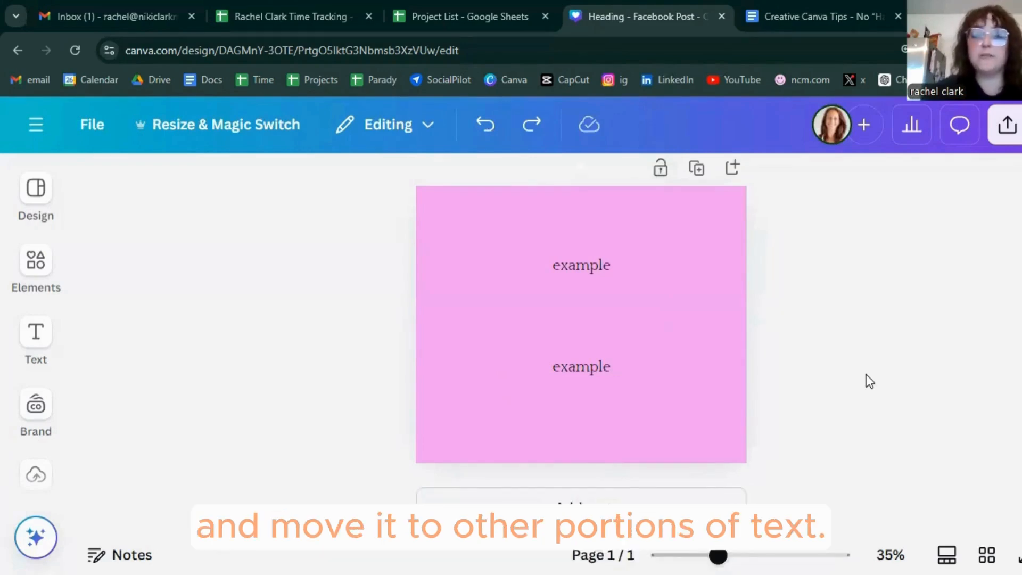
Set the upper "example" text to font size 80, bold and all uppercase
click(580, 266)
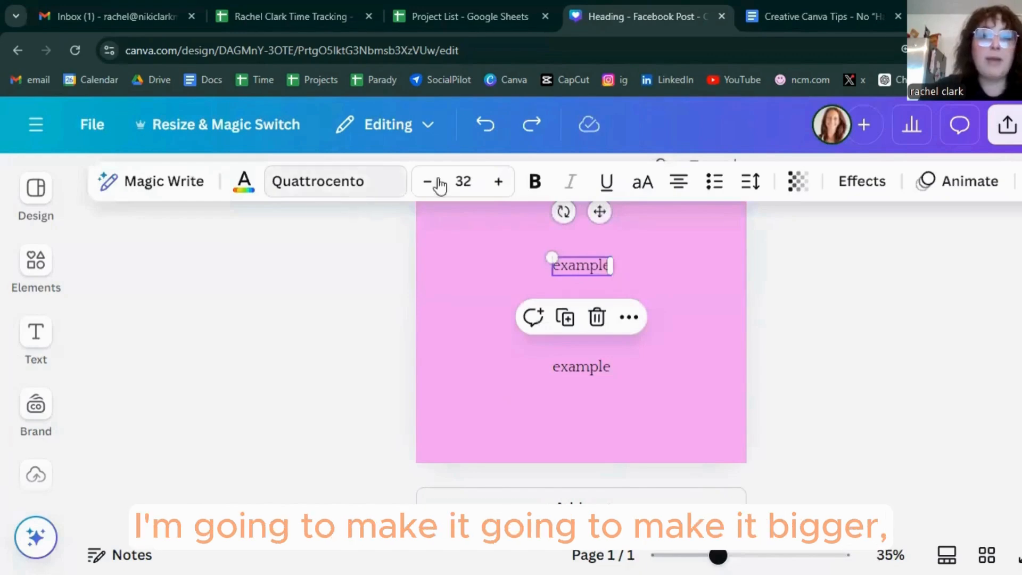
click(463, 181)
text(80)
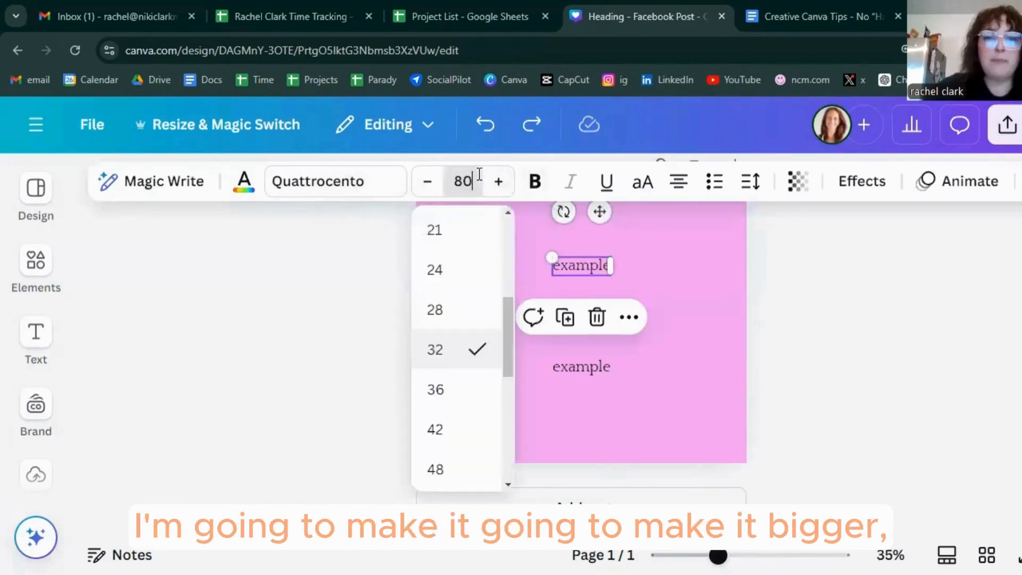
key(Return)
click(548, 186)
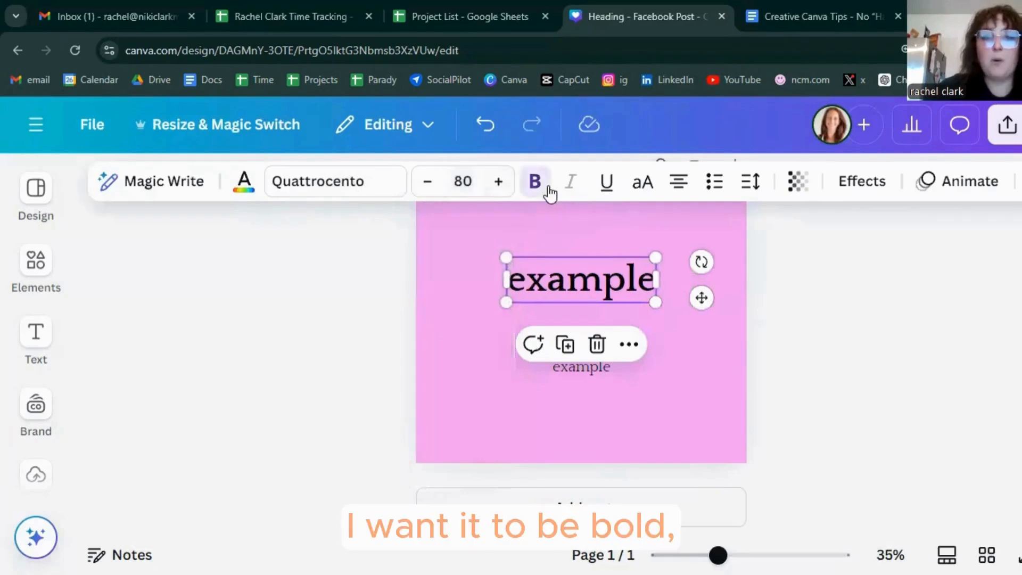
click(656, 191)
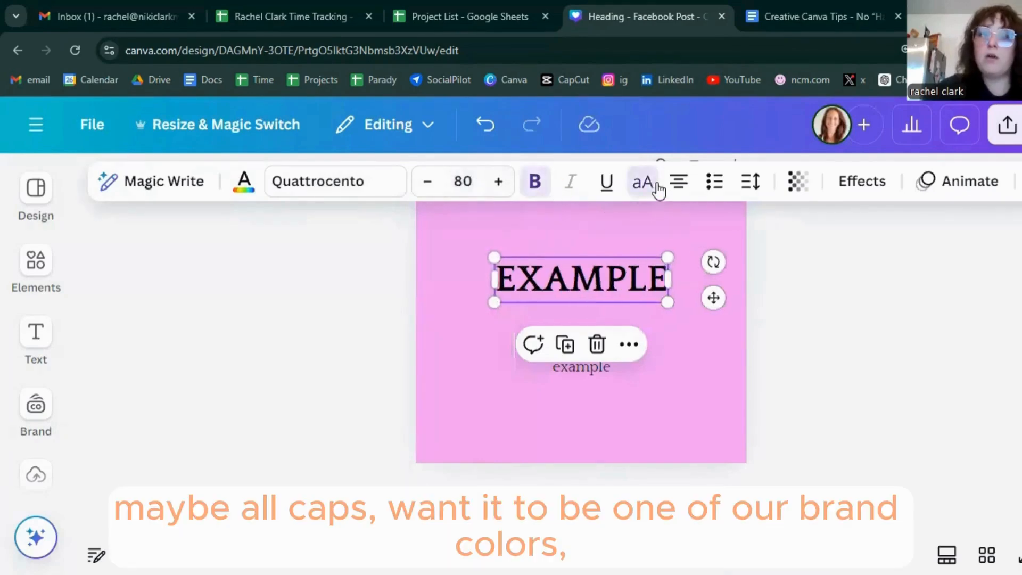
Recolour the upper EXAMPLE text with the yellow-green from the NCM Color Pallet
click(246, 186)
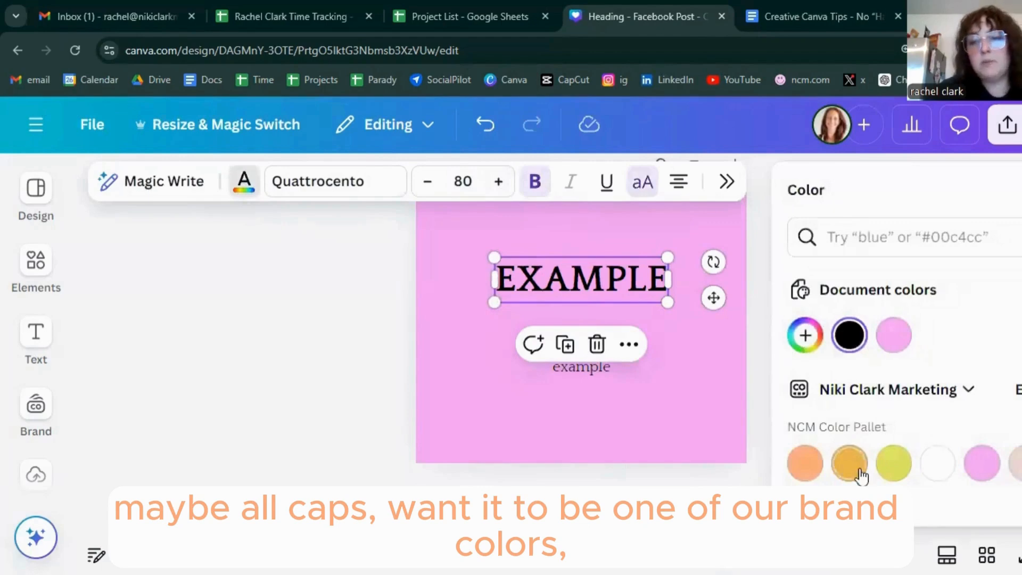
click(890, 469)
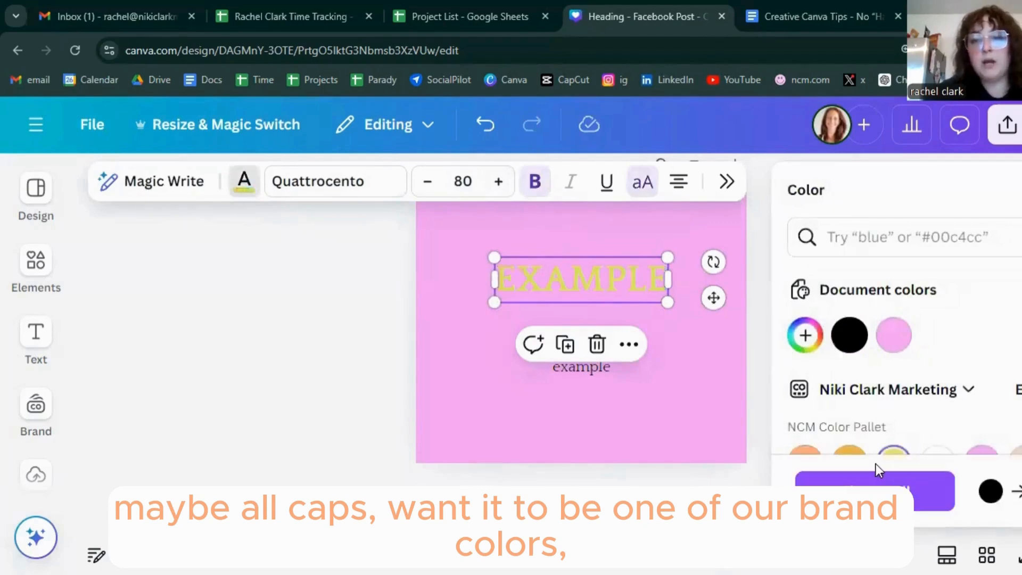
click(275, 354)
click(925, 319)
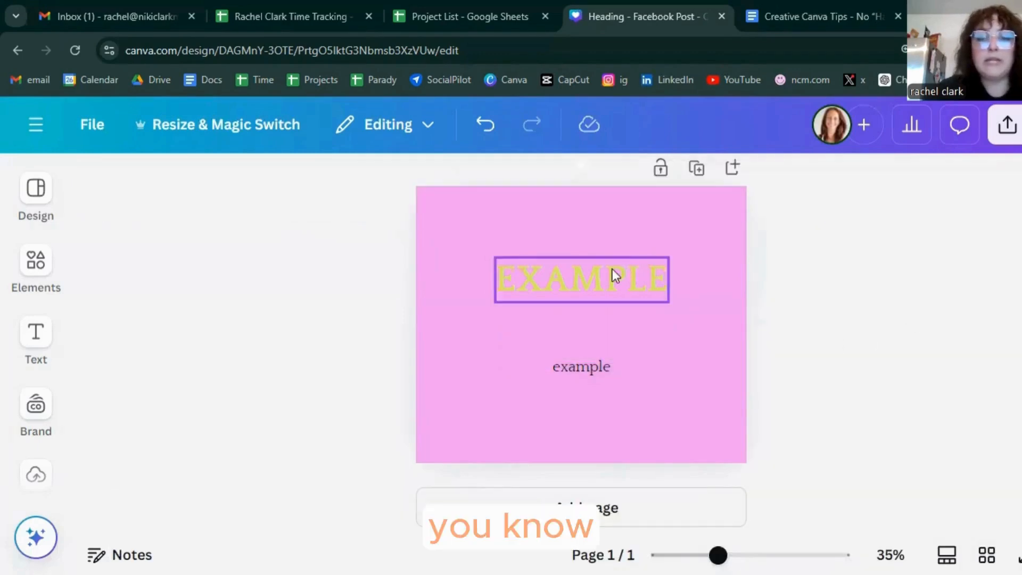
Apply the Outline effect to the upper EXAMPLE text, coloured with the light orange from the NCM Color Pallet
click(615, 276)
click(861, 181)
click(1011, 428)
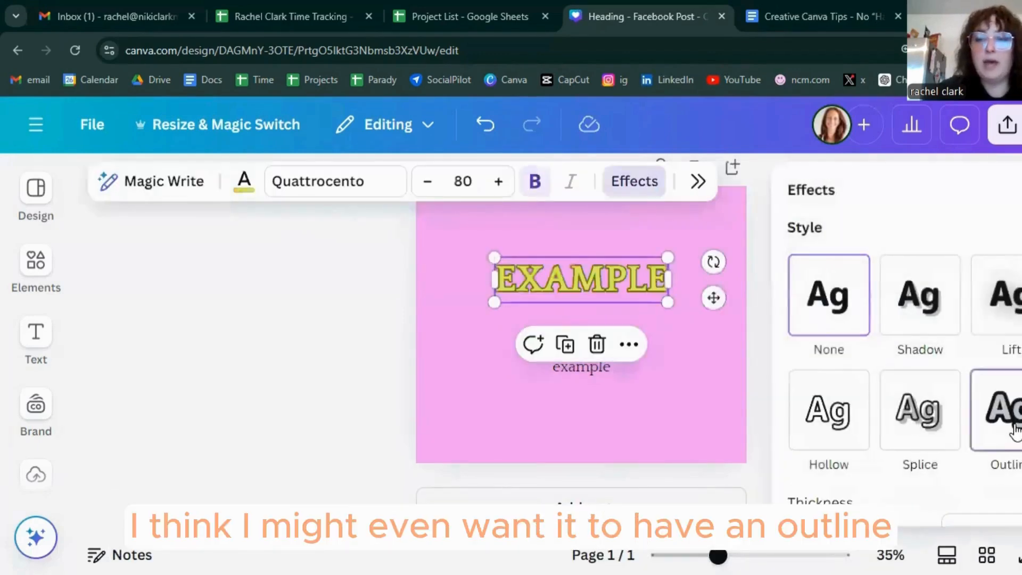
scroll(990, 415, down, 3)
click(948, 421)
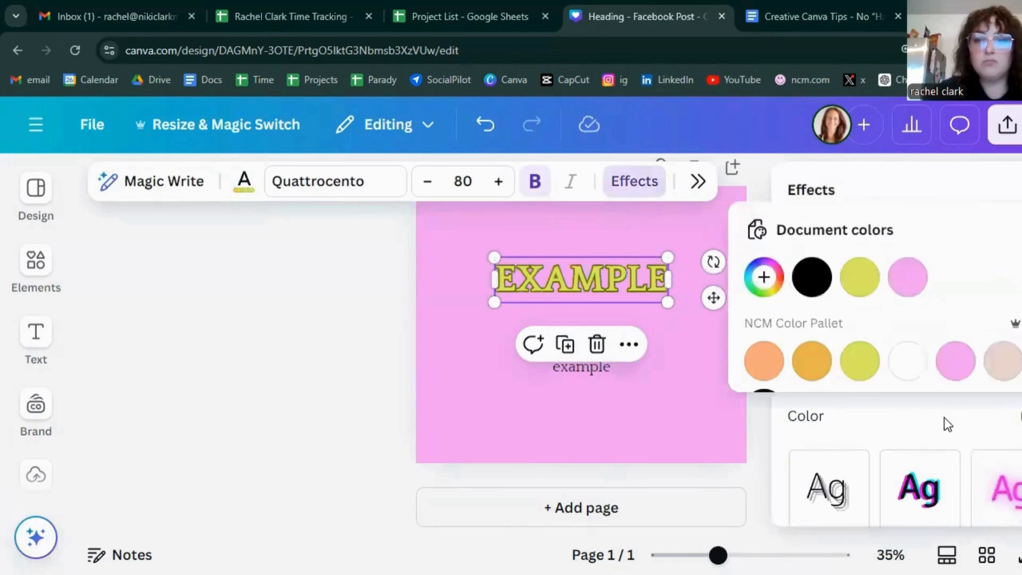
click(765, 368)
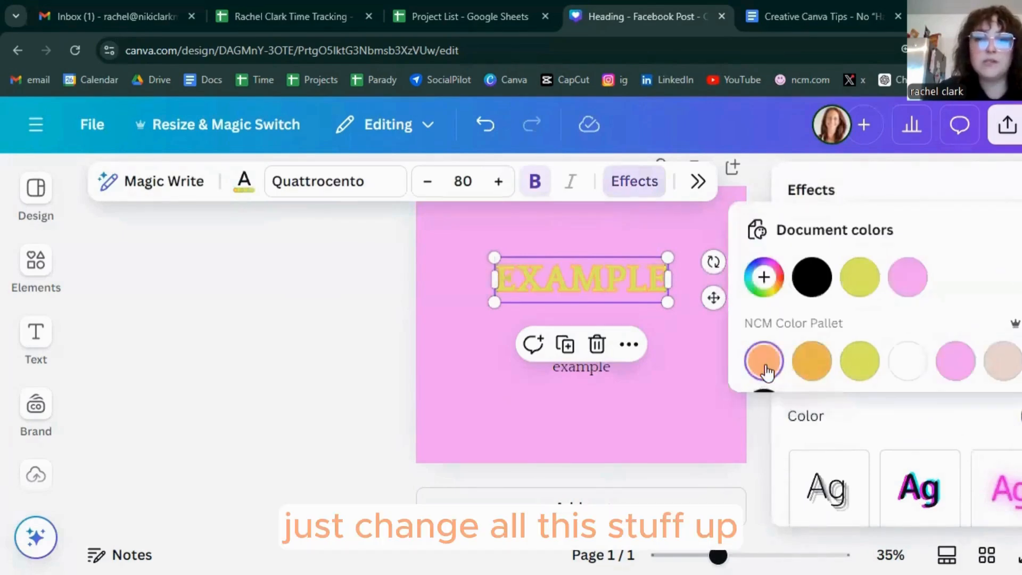
click(902, 427)
Increase the thickness of the upper EXAMPLE text's outline
drag(817, 381, 924, 375)
click(299, 316)
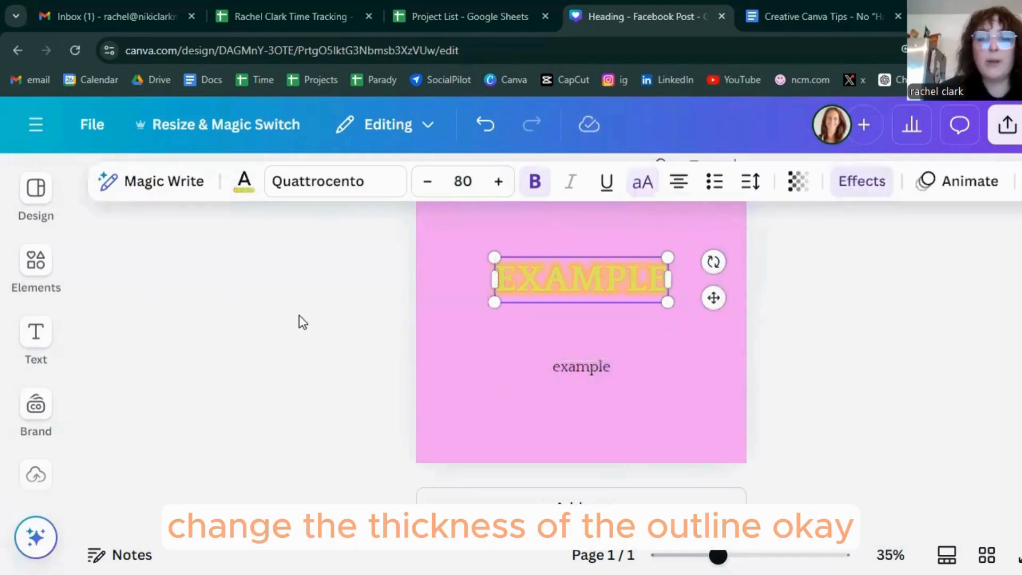
click(909, 316)
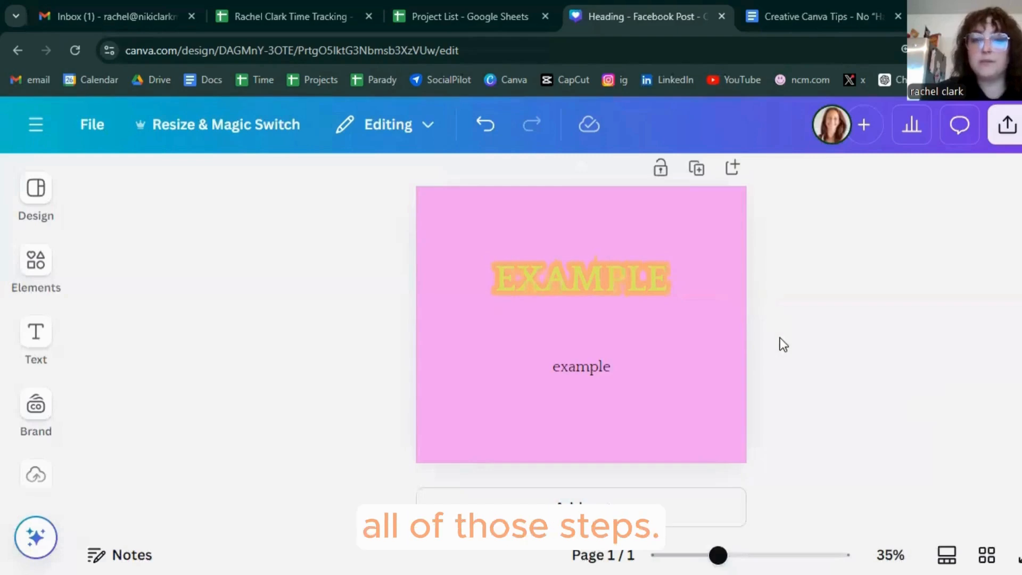
Copy the upper EXAMPLE text's style and apply it to the lower "example" text
click(573, 290)
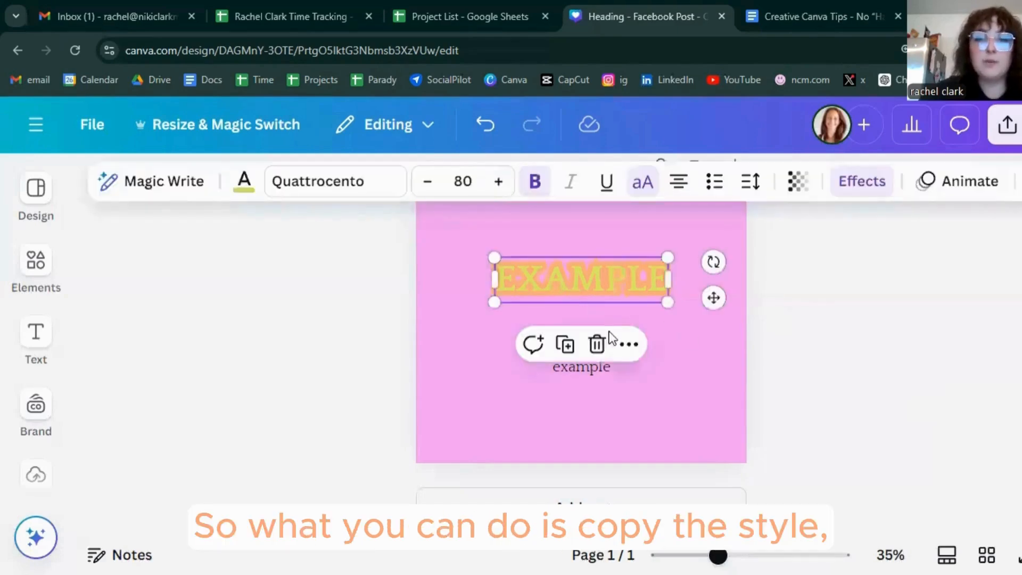
click(629, 344)
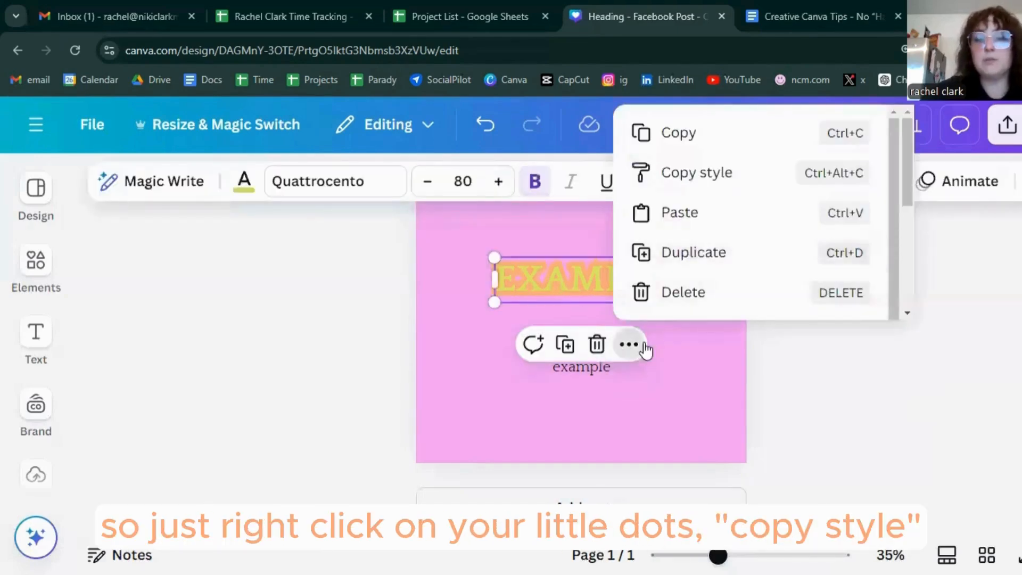
click(733, 180)
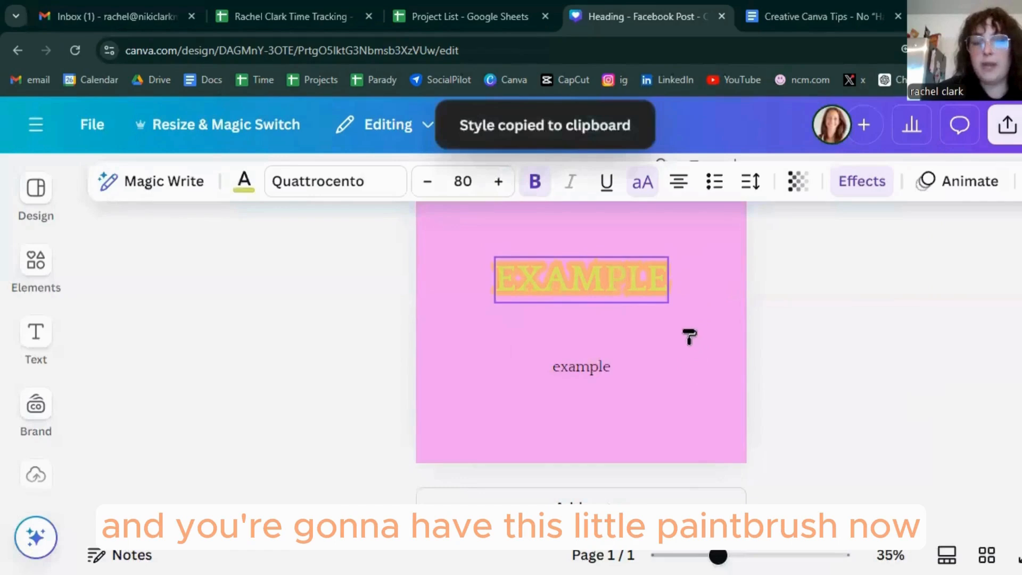
click(594, 368)
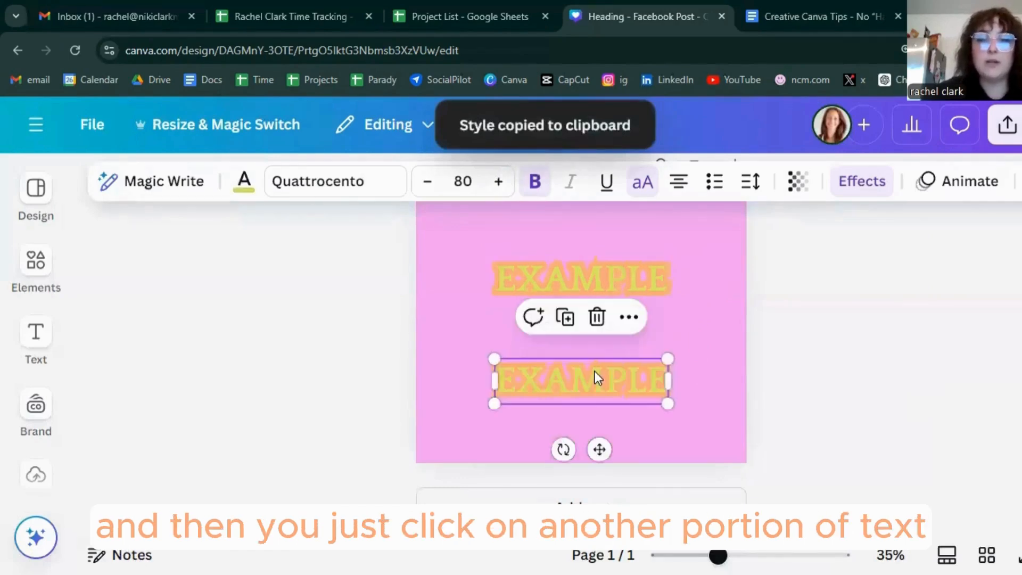
click(559, 279)
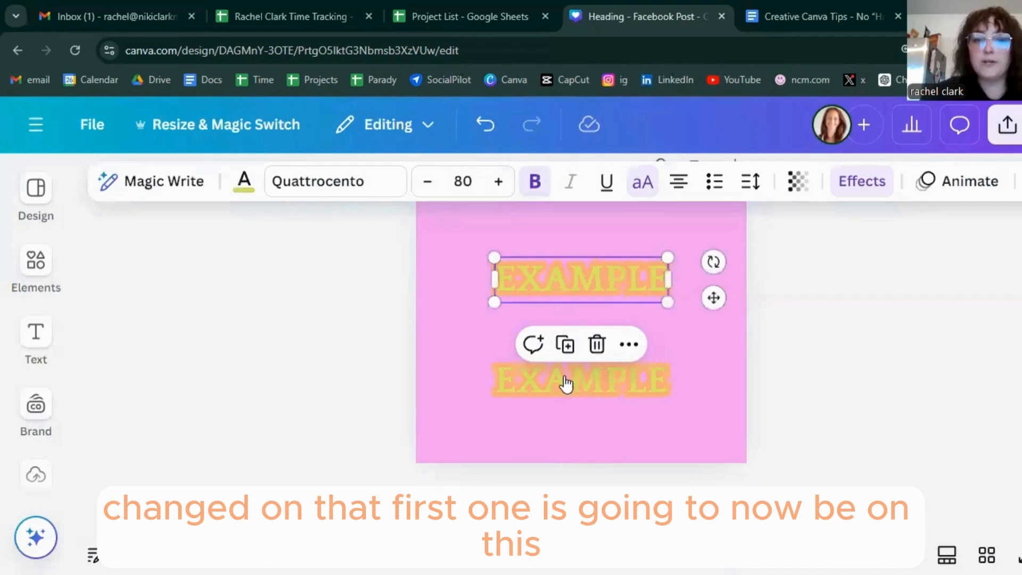
click(566, 386)
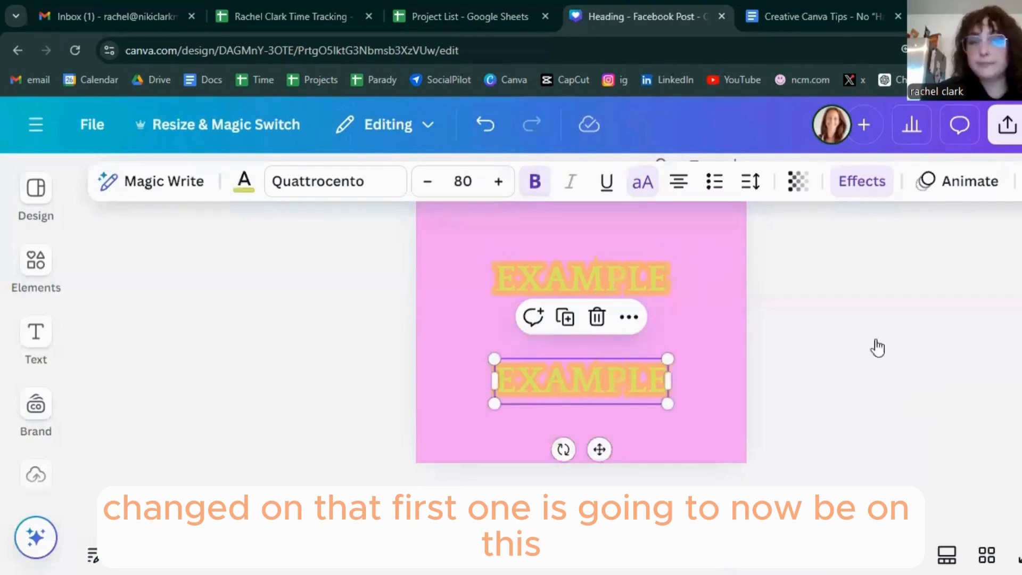
click(857, 311)
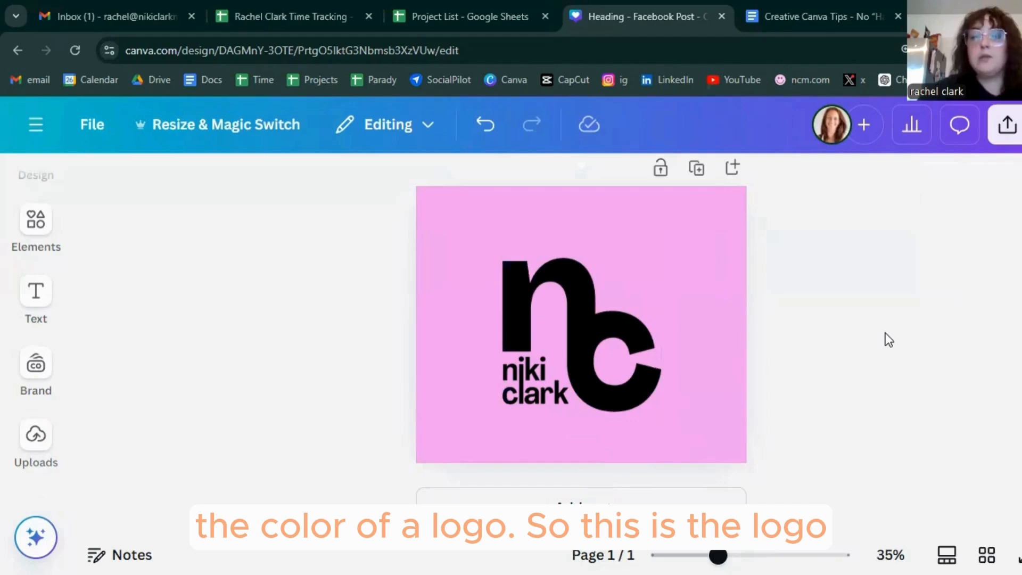
click(579, 373)
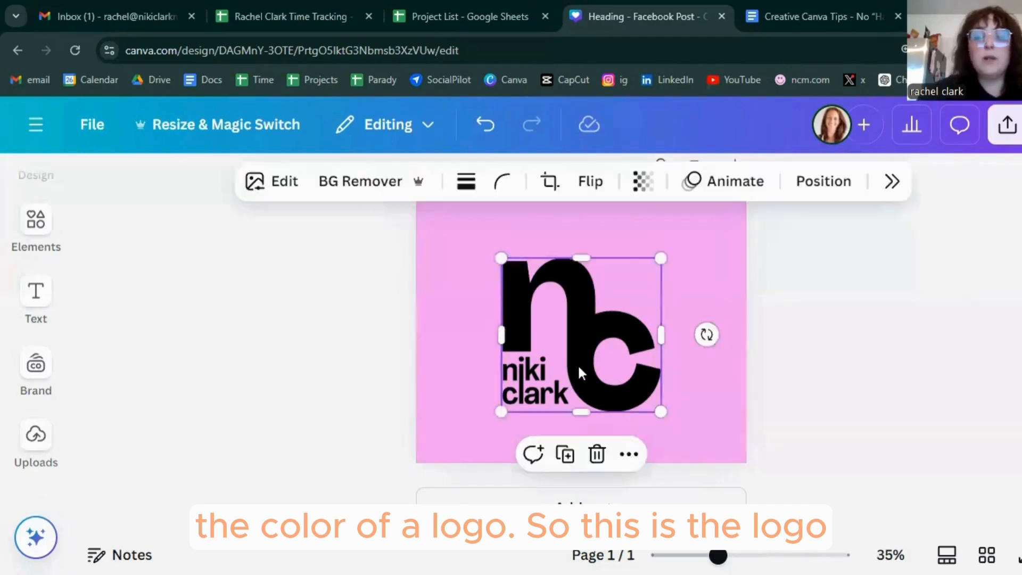
click(852, 325)
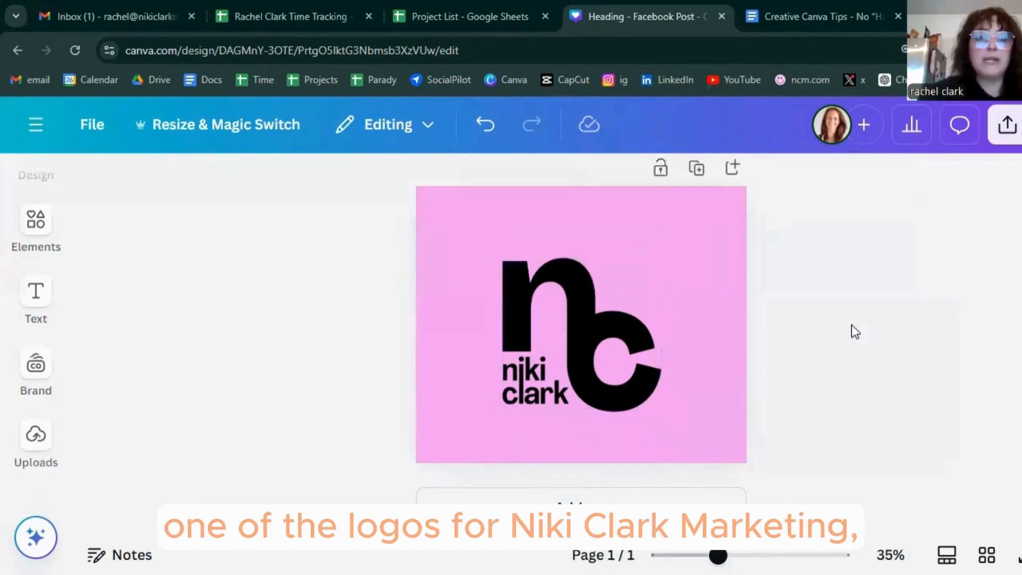
Add the wide black Niki Clark Marketing logo from the brand kit and place it above the large nc logo
click(23, 379)
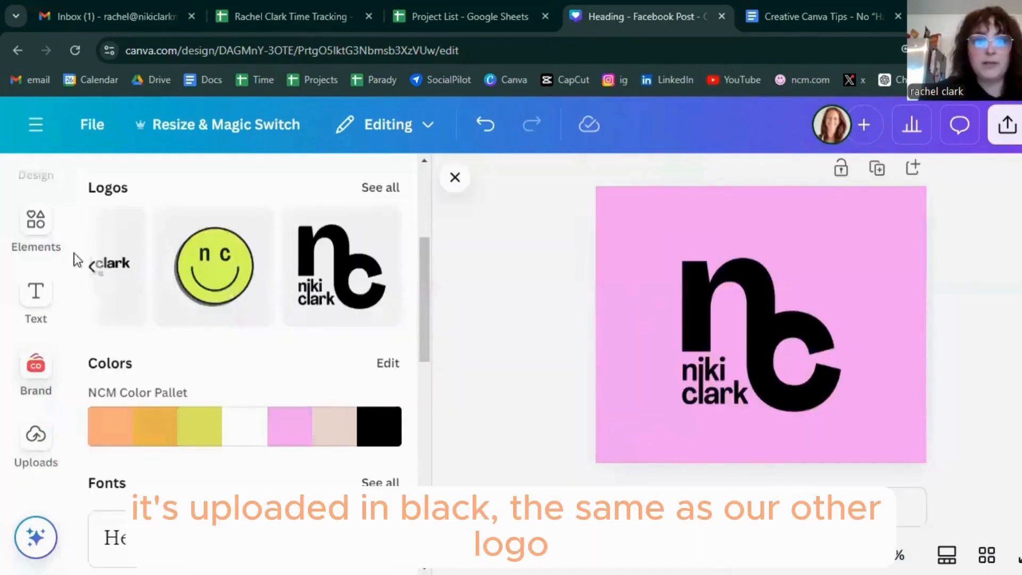
click(92, 268)
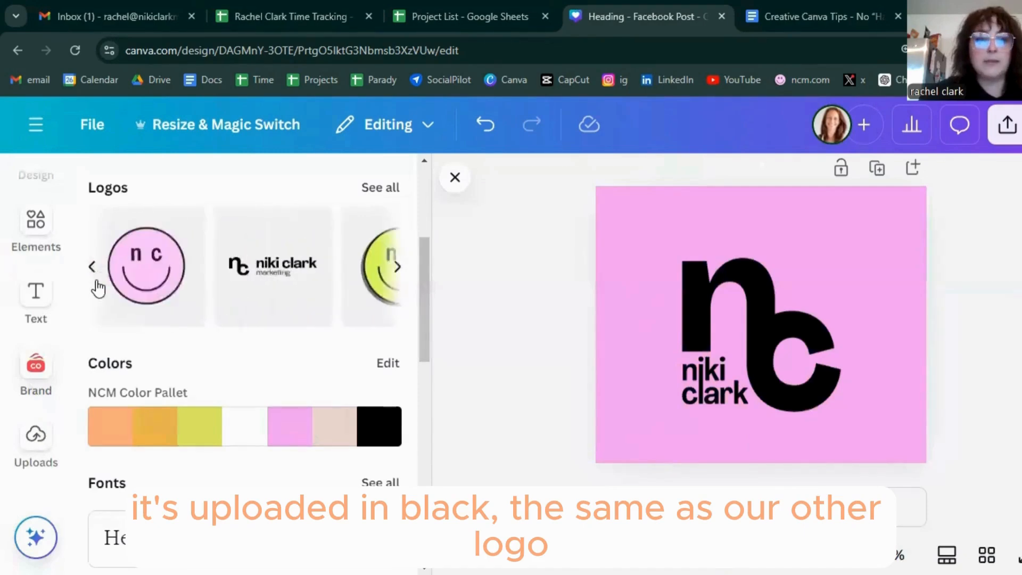
click(280, 282)
drag(776, 335, 783, 205)
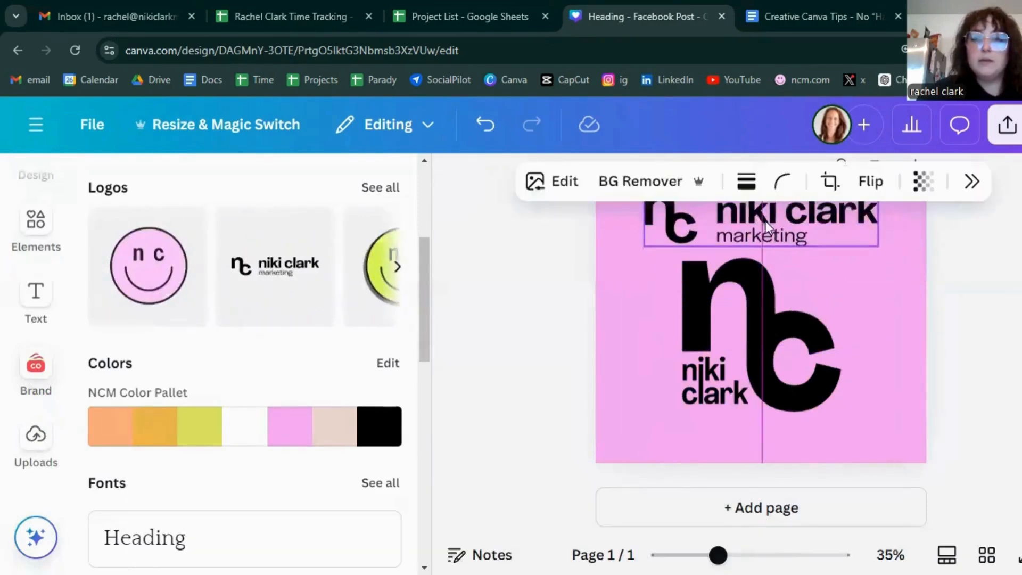
click(935, 331)
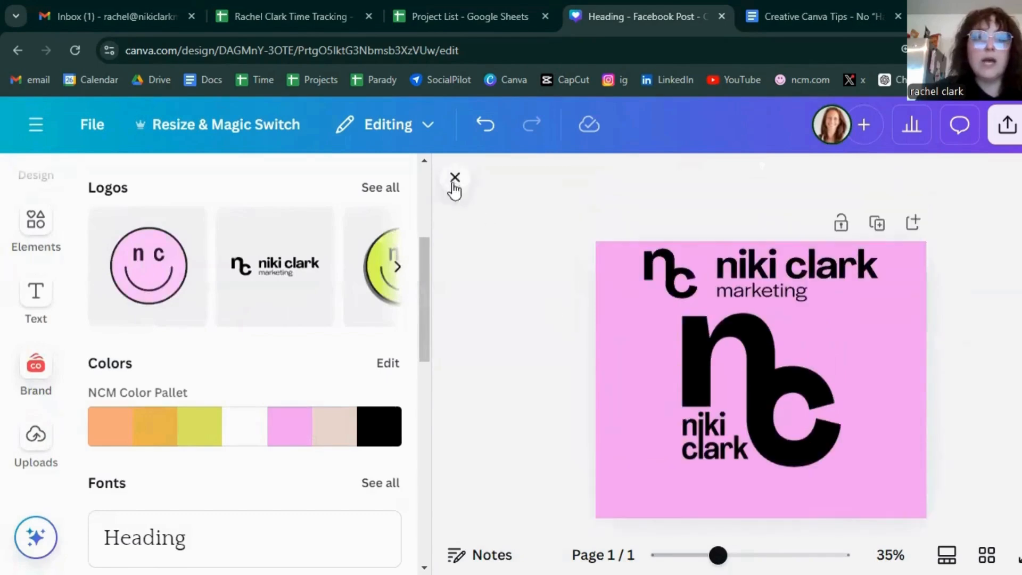
click(453, 178)
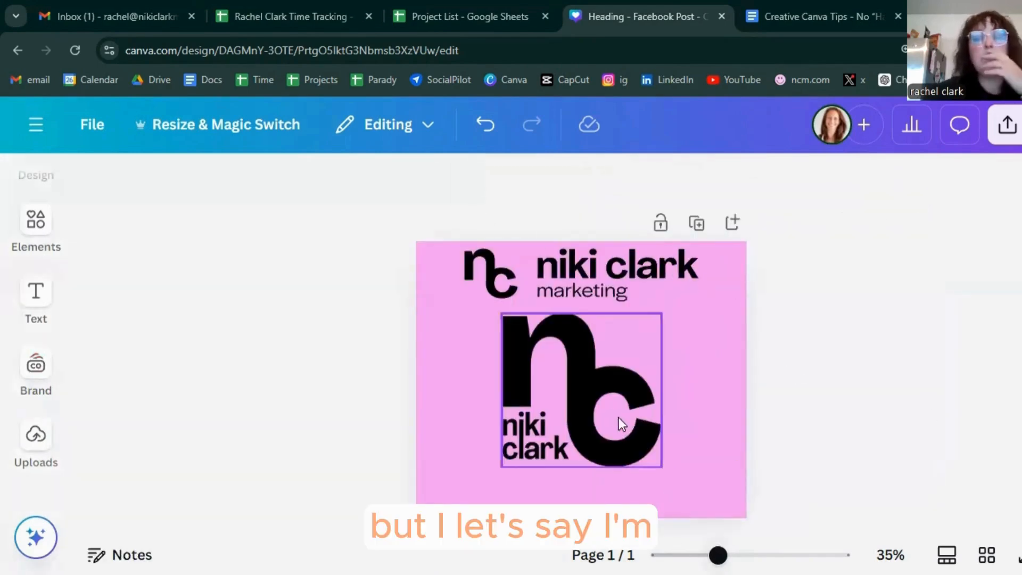
Move the large nc logo slightly down to leave more space beneath the wide logo
drag(619, 417, 620, 440)
click(742, 418)
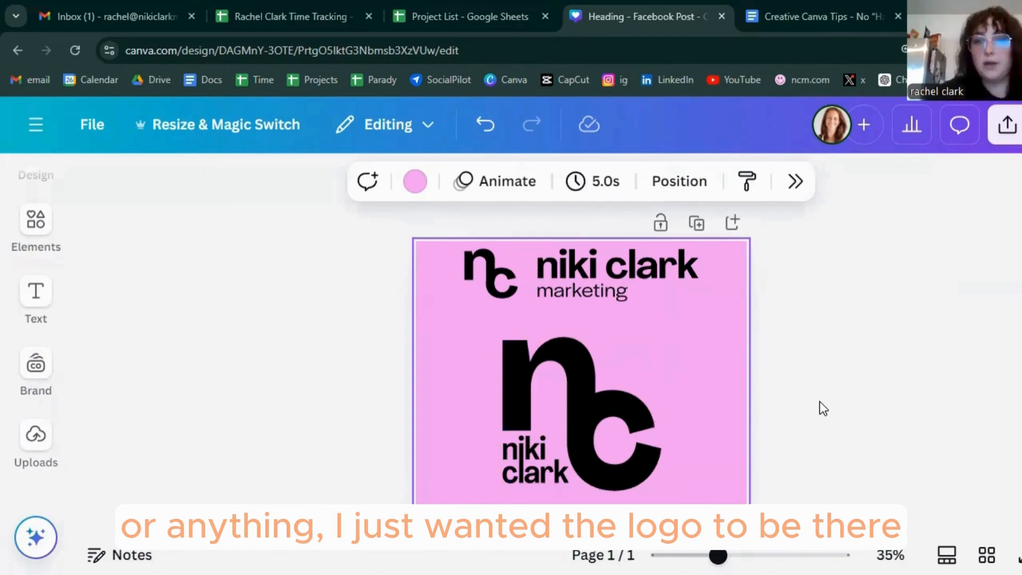
click(699, 397)
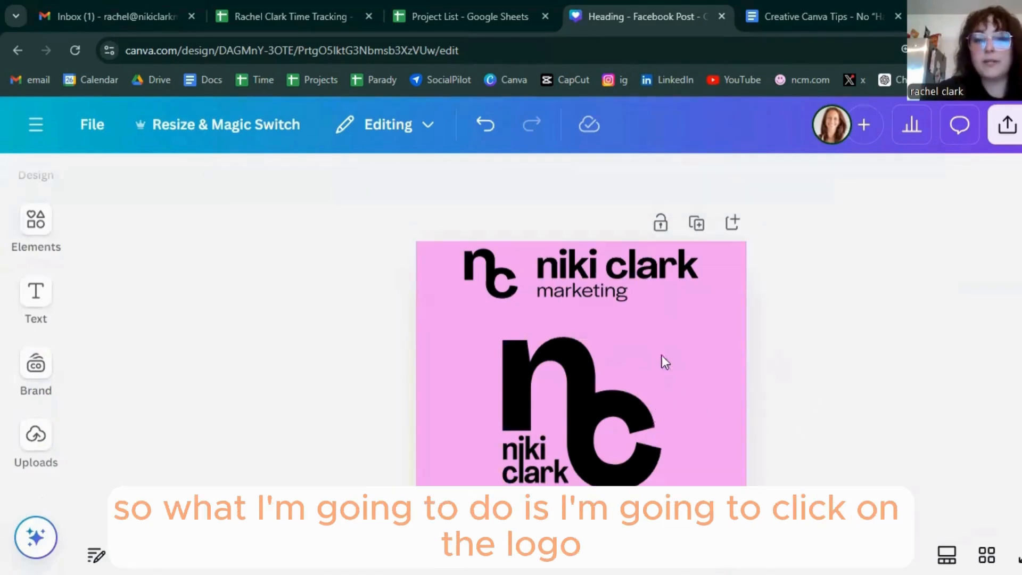
Open the Duotone effects for the large nc logo and look through the preset colours
click(577, 376)
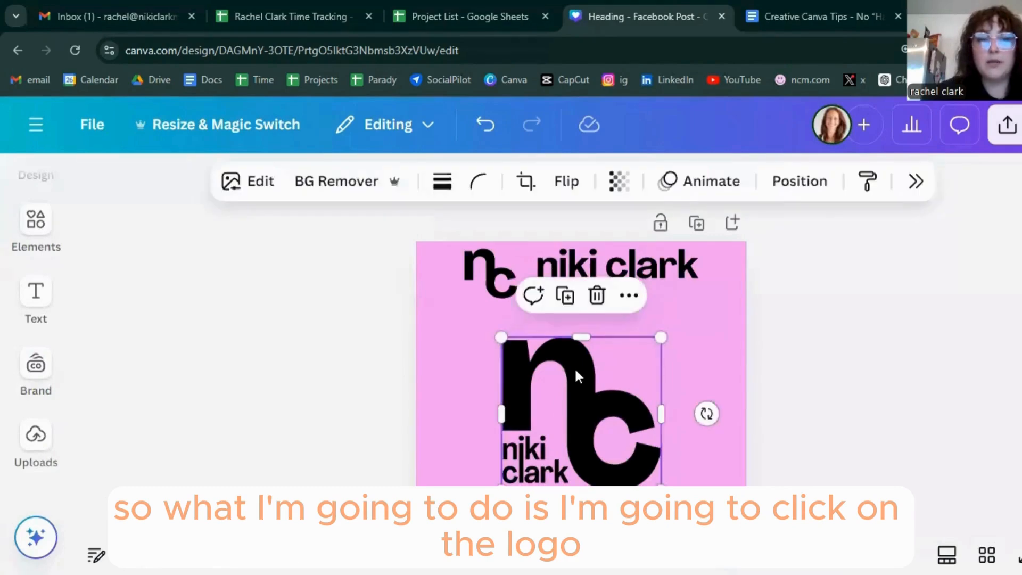
click(258, 187)
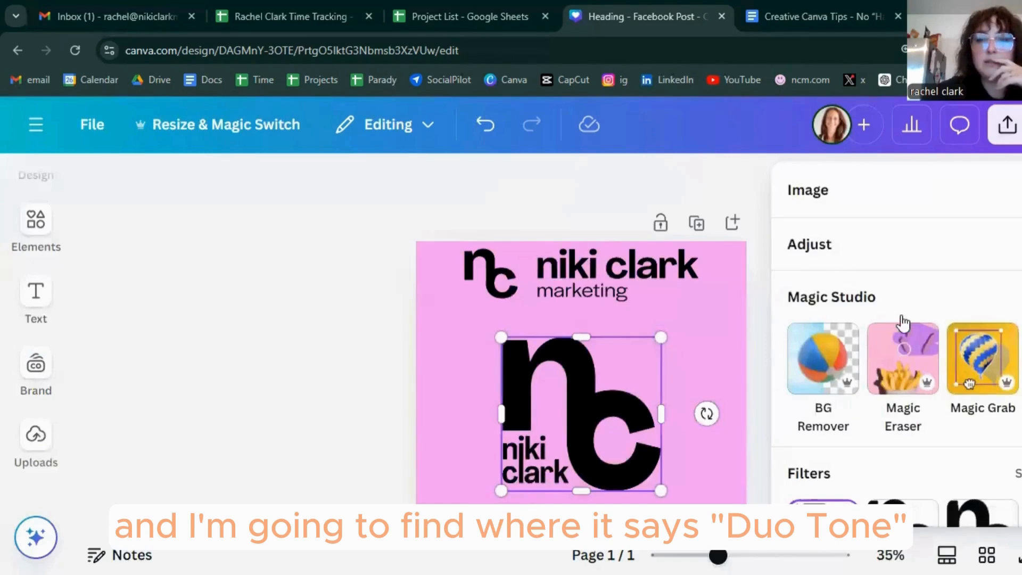
scroll(904, 322, down, 5)
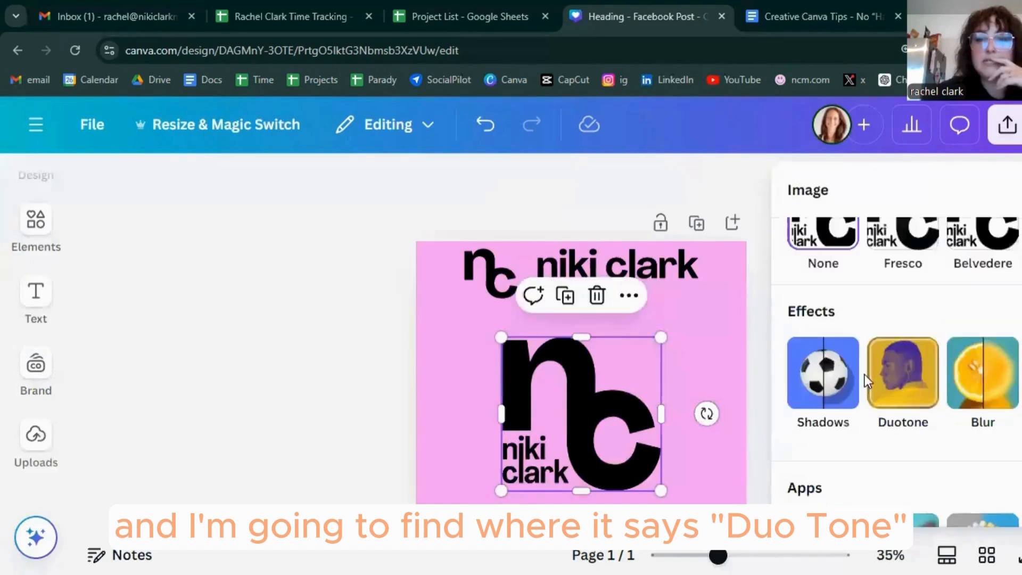
click(906, 381)
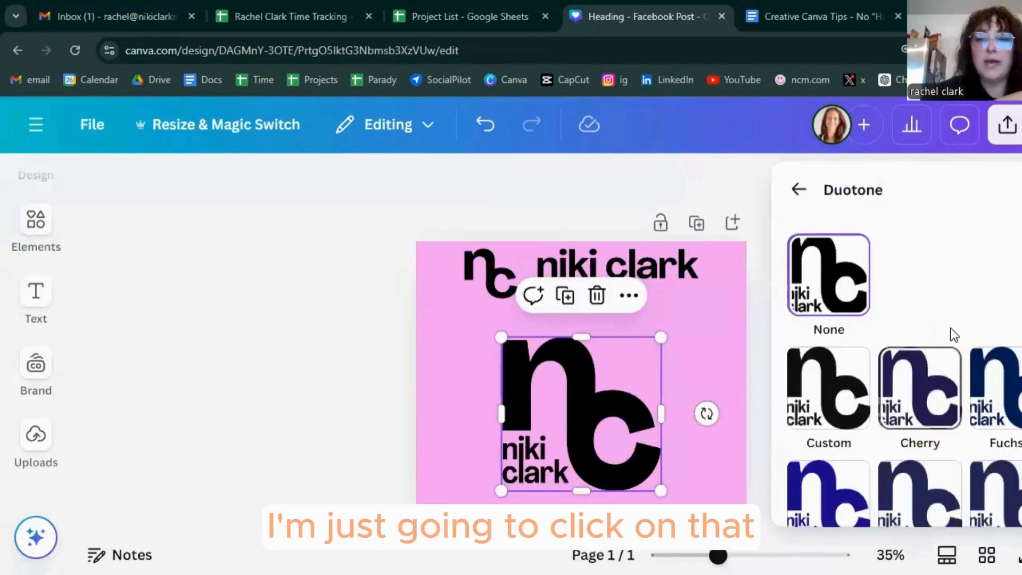
scroll(955, 333, down, 8)
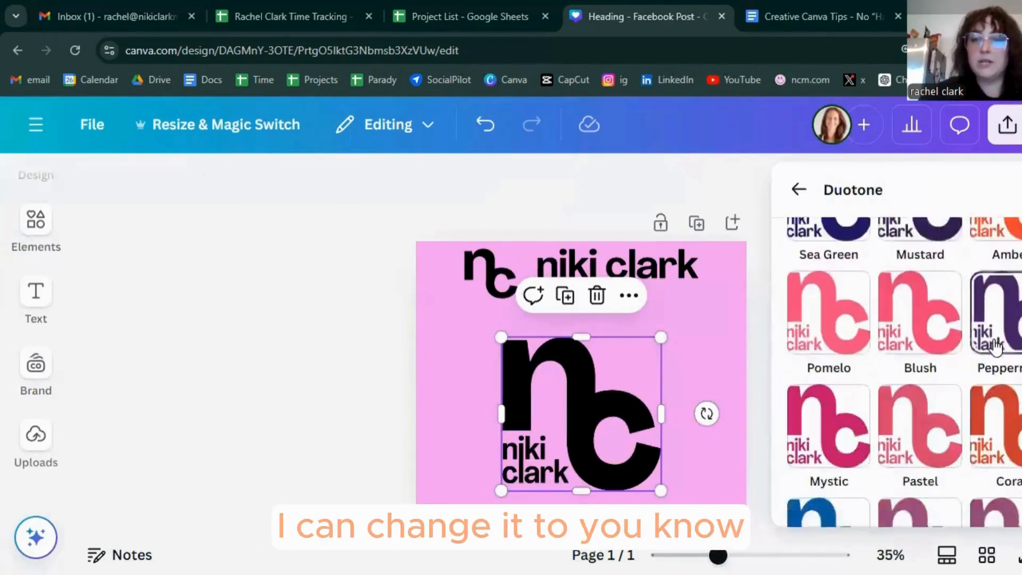
scroll(964, 325, down, 3)
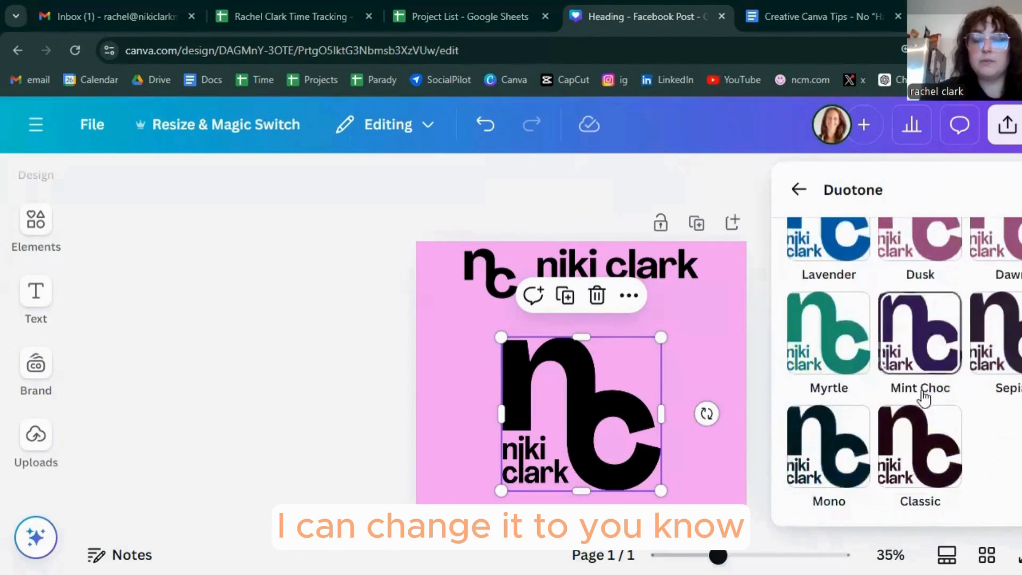
scroll(923, 387, up, 4)
scroll(922, 388, up, 6)
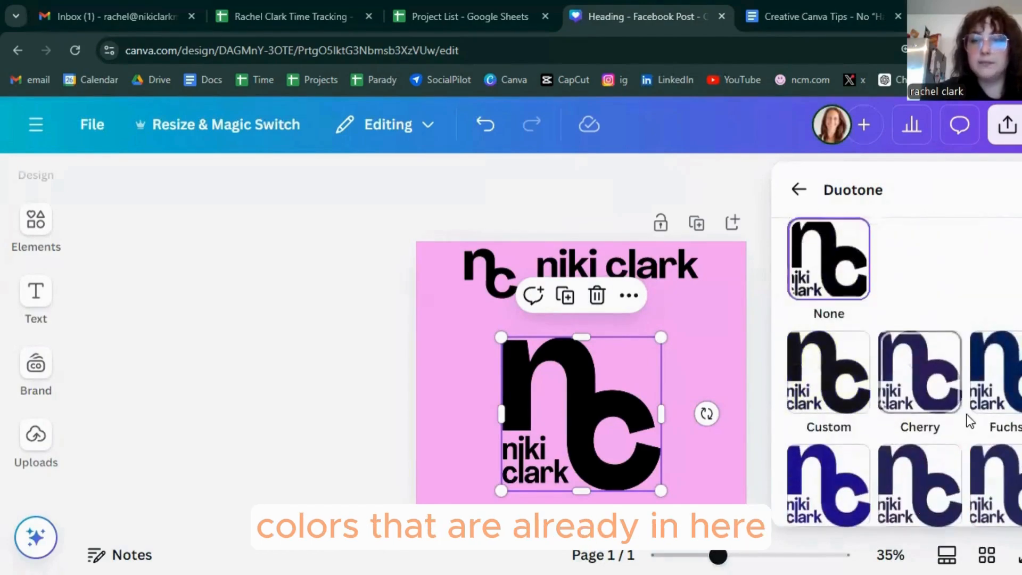
scroll(942, 378, down, 2)
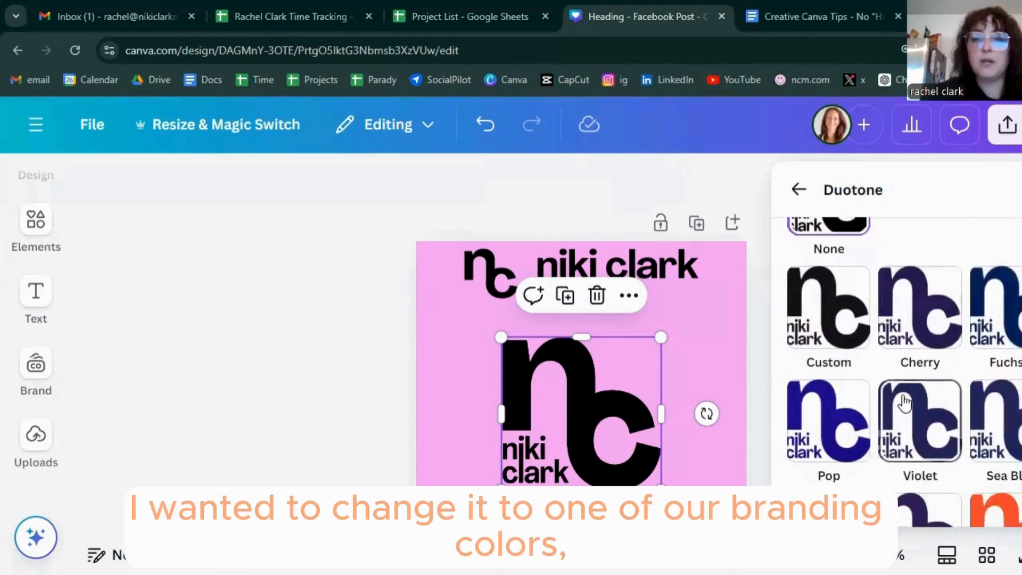
scroll(902, 404, up, 2)
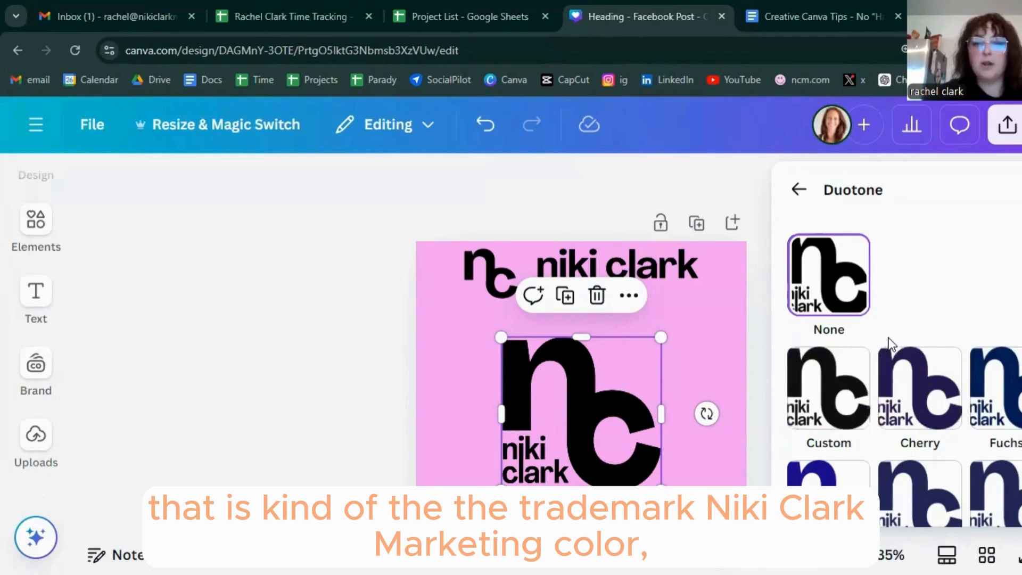
Apply a Custom duotone to the large nc logo with the Shadows colour #FFAC7E
click(827, 395)
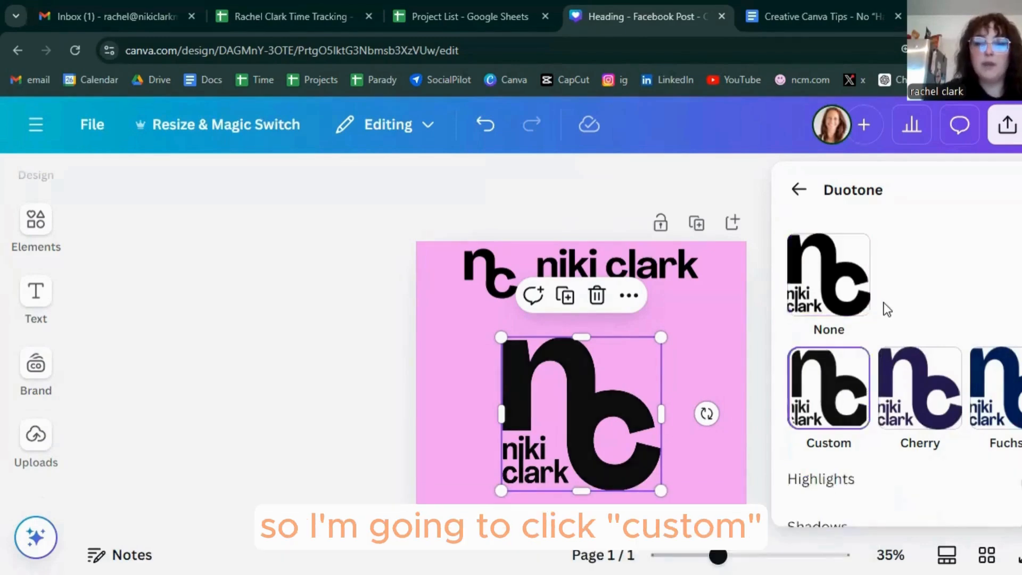
scroll(885, 303, down, 3)
click(1021, 370)
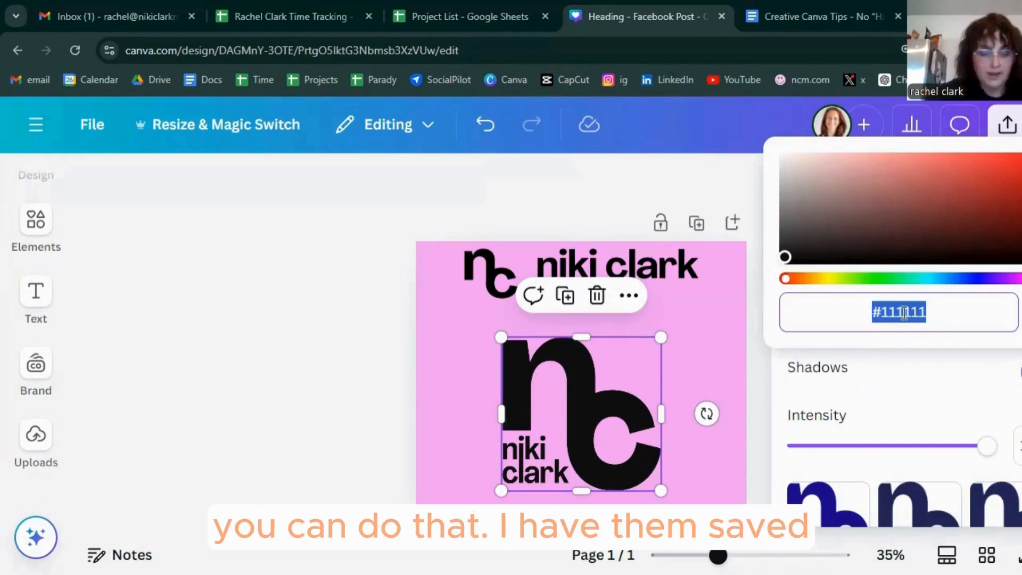
text(#FFAC)
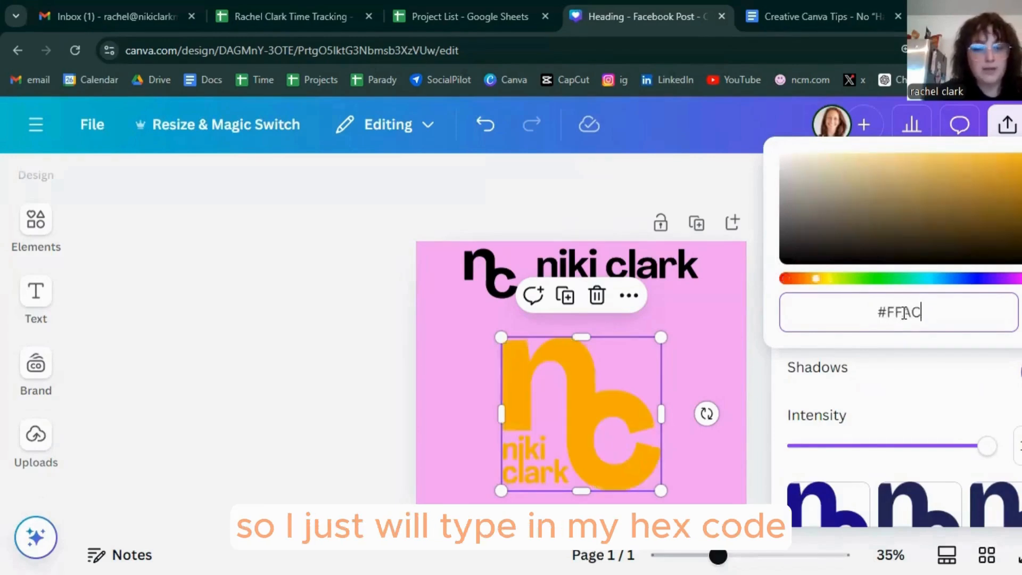
text(7E)
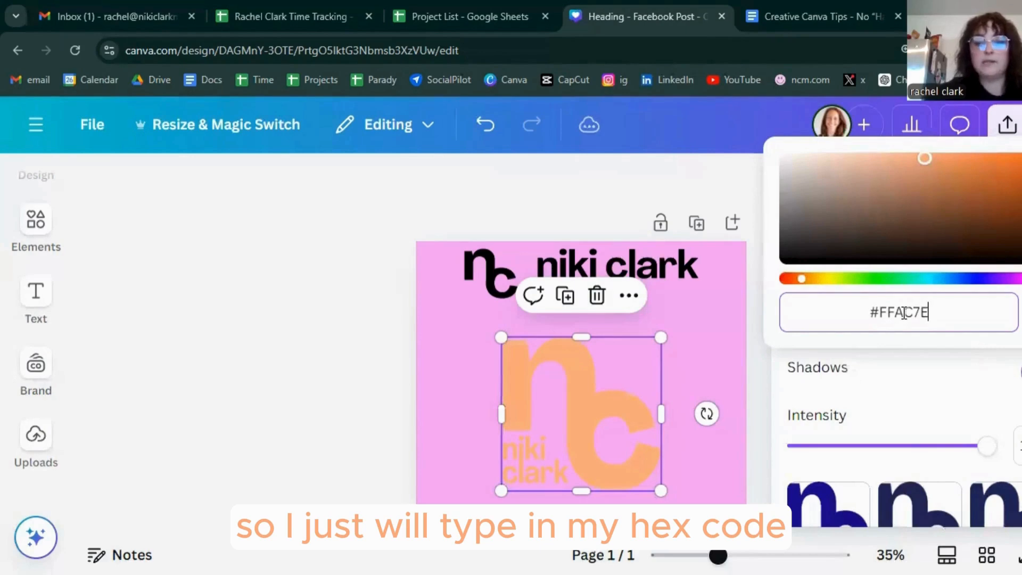
click(929, 394)
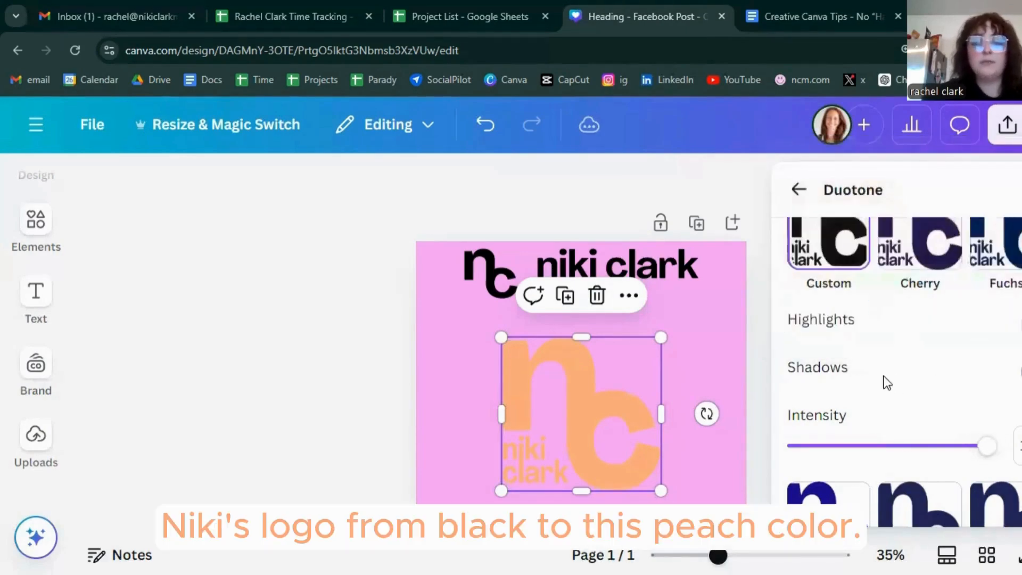
Apply a Custom duotone to the wide Niki Clark Marketing logo with the Shadows colour #F4A2F3
click(628, 262)
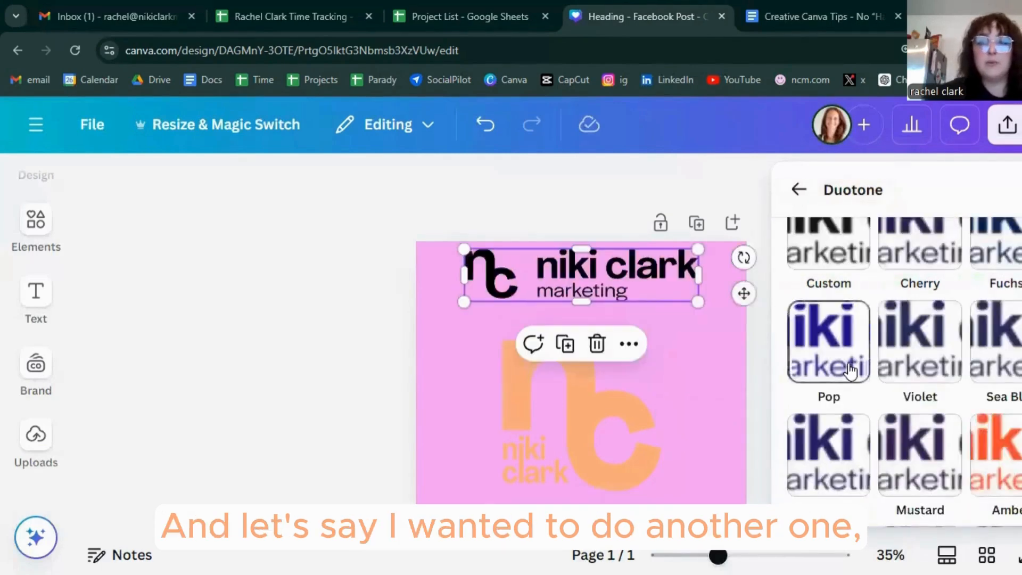
scroll(851, 370, up, 3)
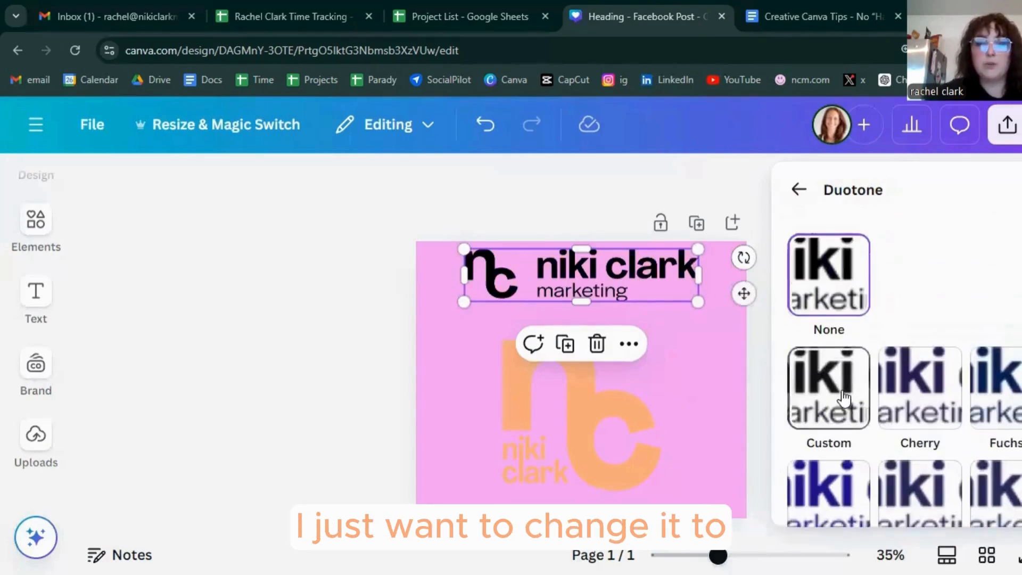
click(844, 397)
scroll(942, 394, down, 2)
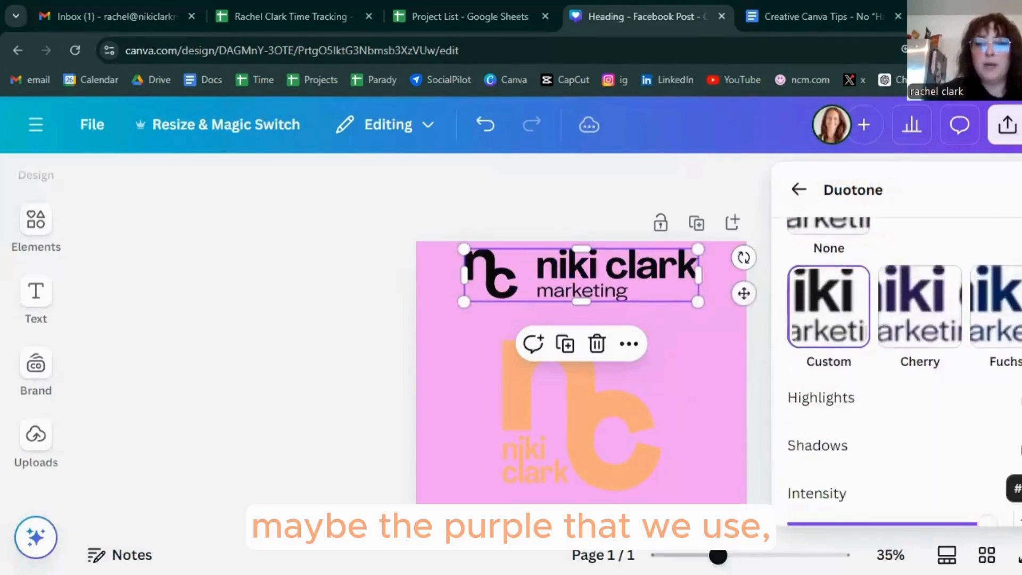
click(999, 398)
text(#F4)
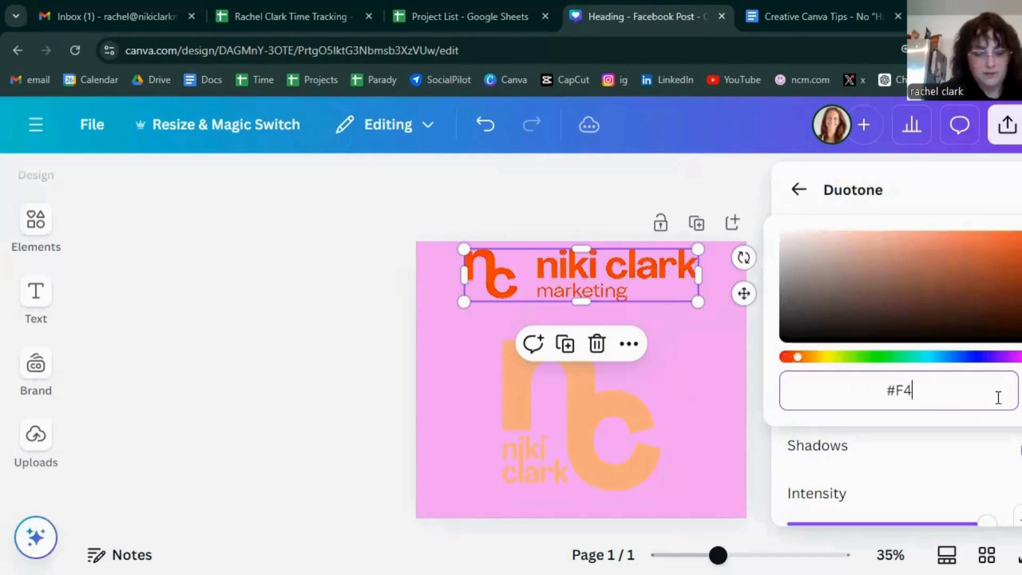
text(A2)
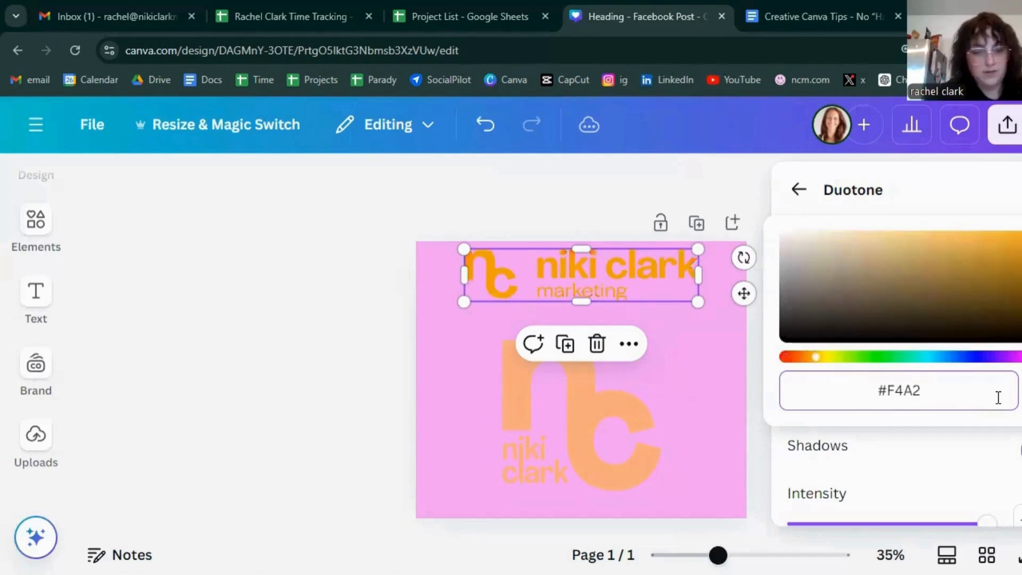
text(F3)
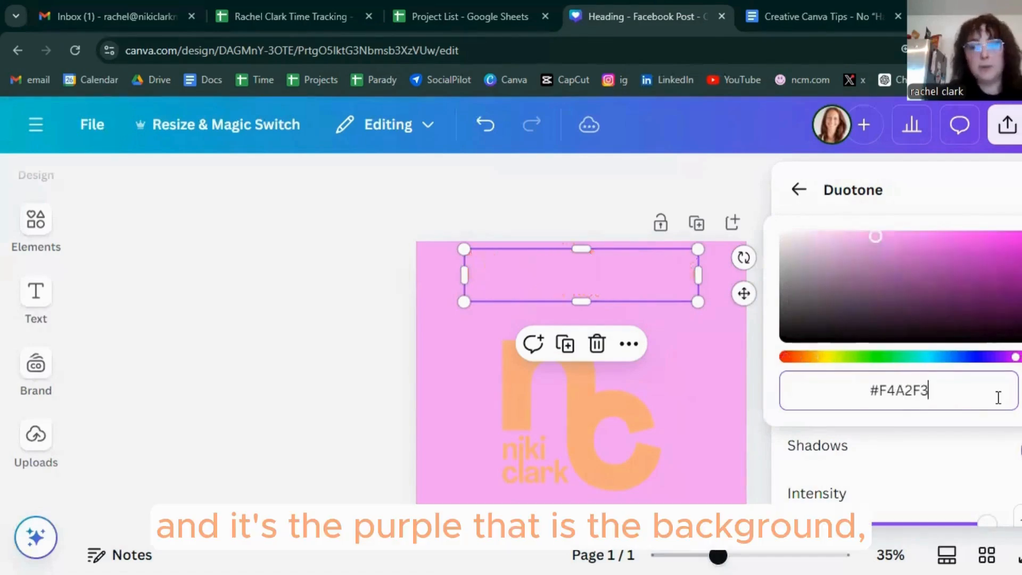
click(350, 417)
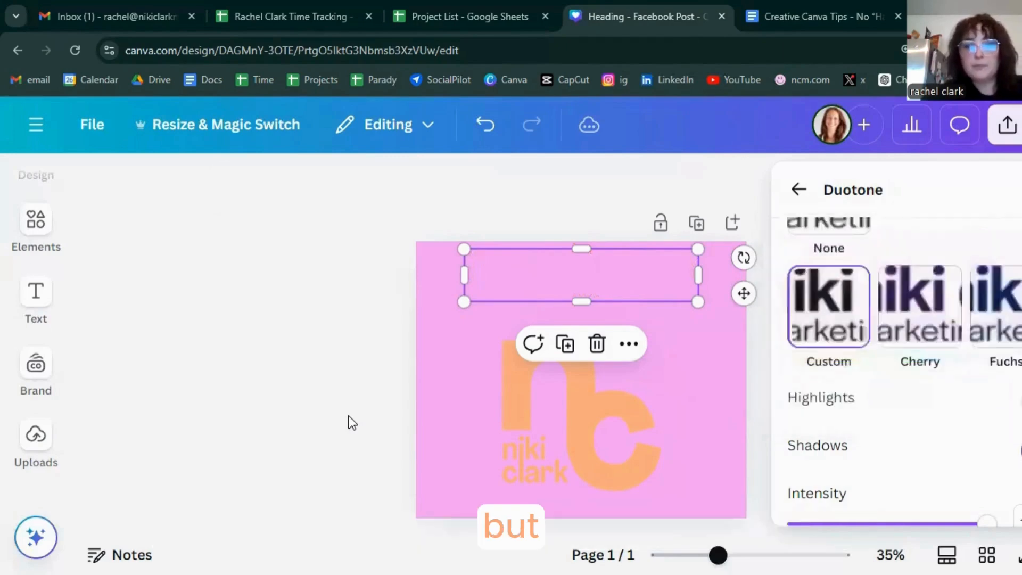
click(350, 416)
click(892, 354)
Change the page background to the black from the NCM Color Pallet
click(720, 350)
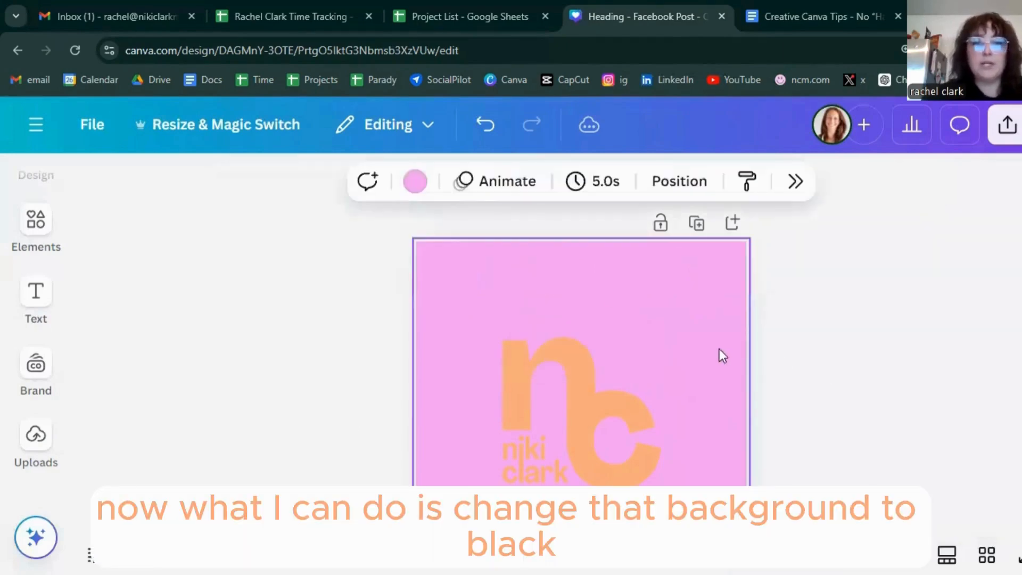
click(422, 188)
click(805, 501)
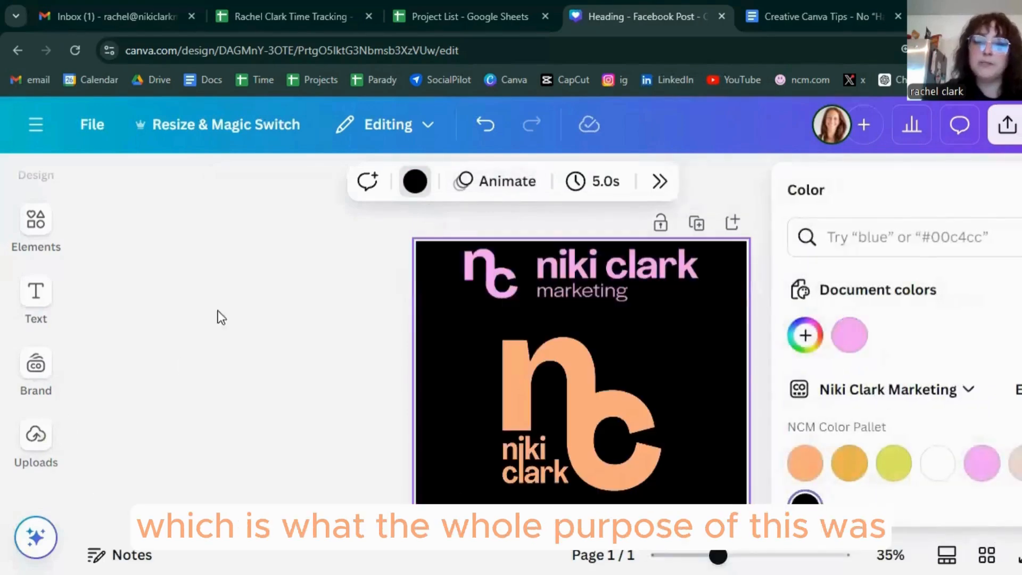
click(628, 263)
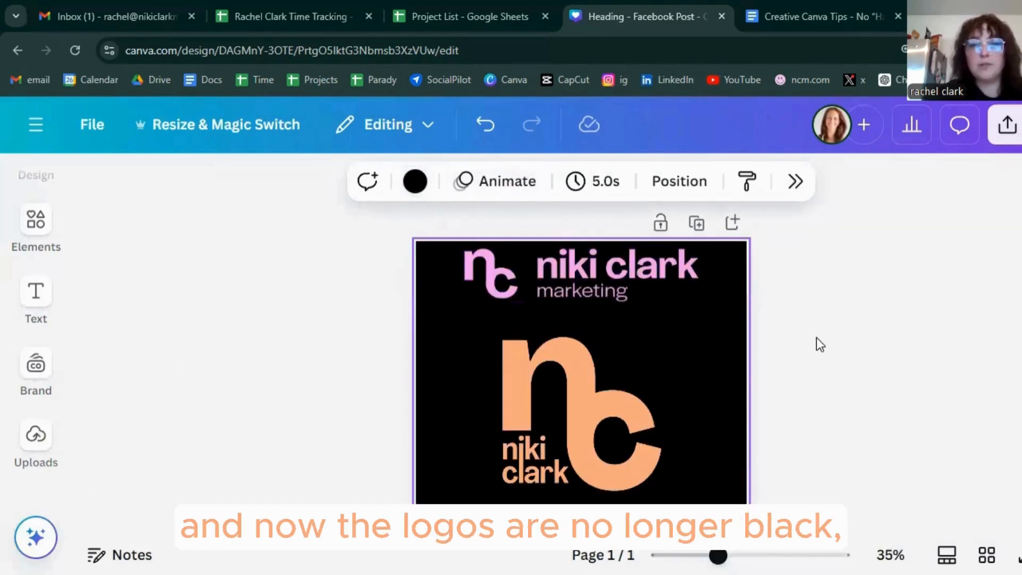